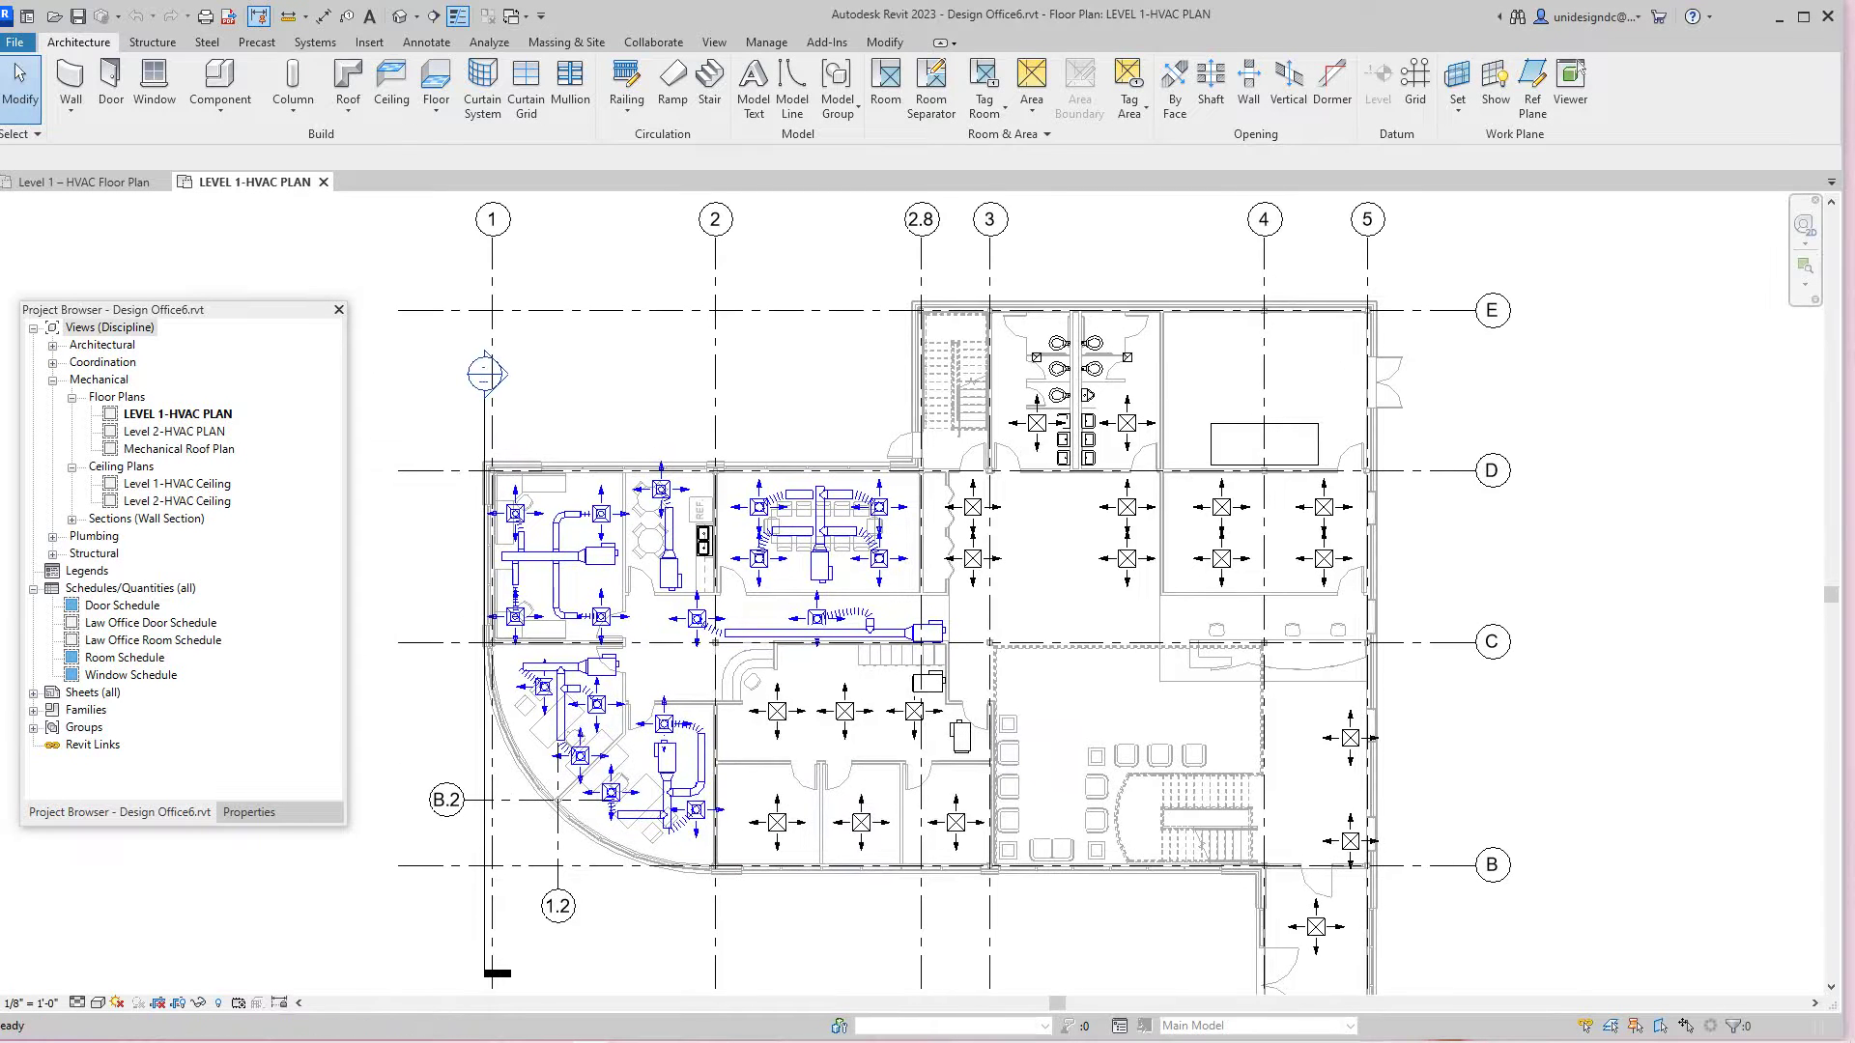
Step: Compare the design office Level 1 HVAC plan with the Law Office Level 1 HVAC floor plan
scroll(1126, 639, up, 1)
scroll(1125, 643, up, 1)
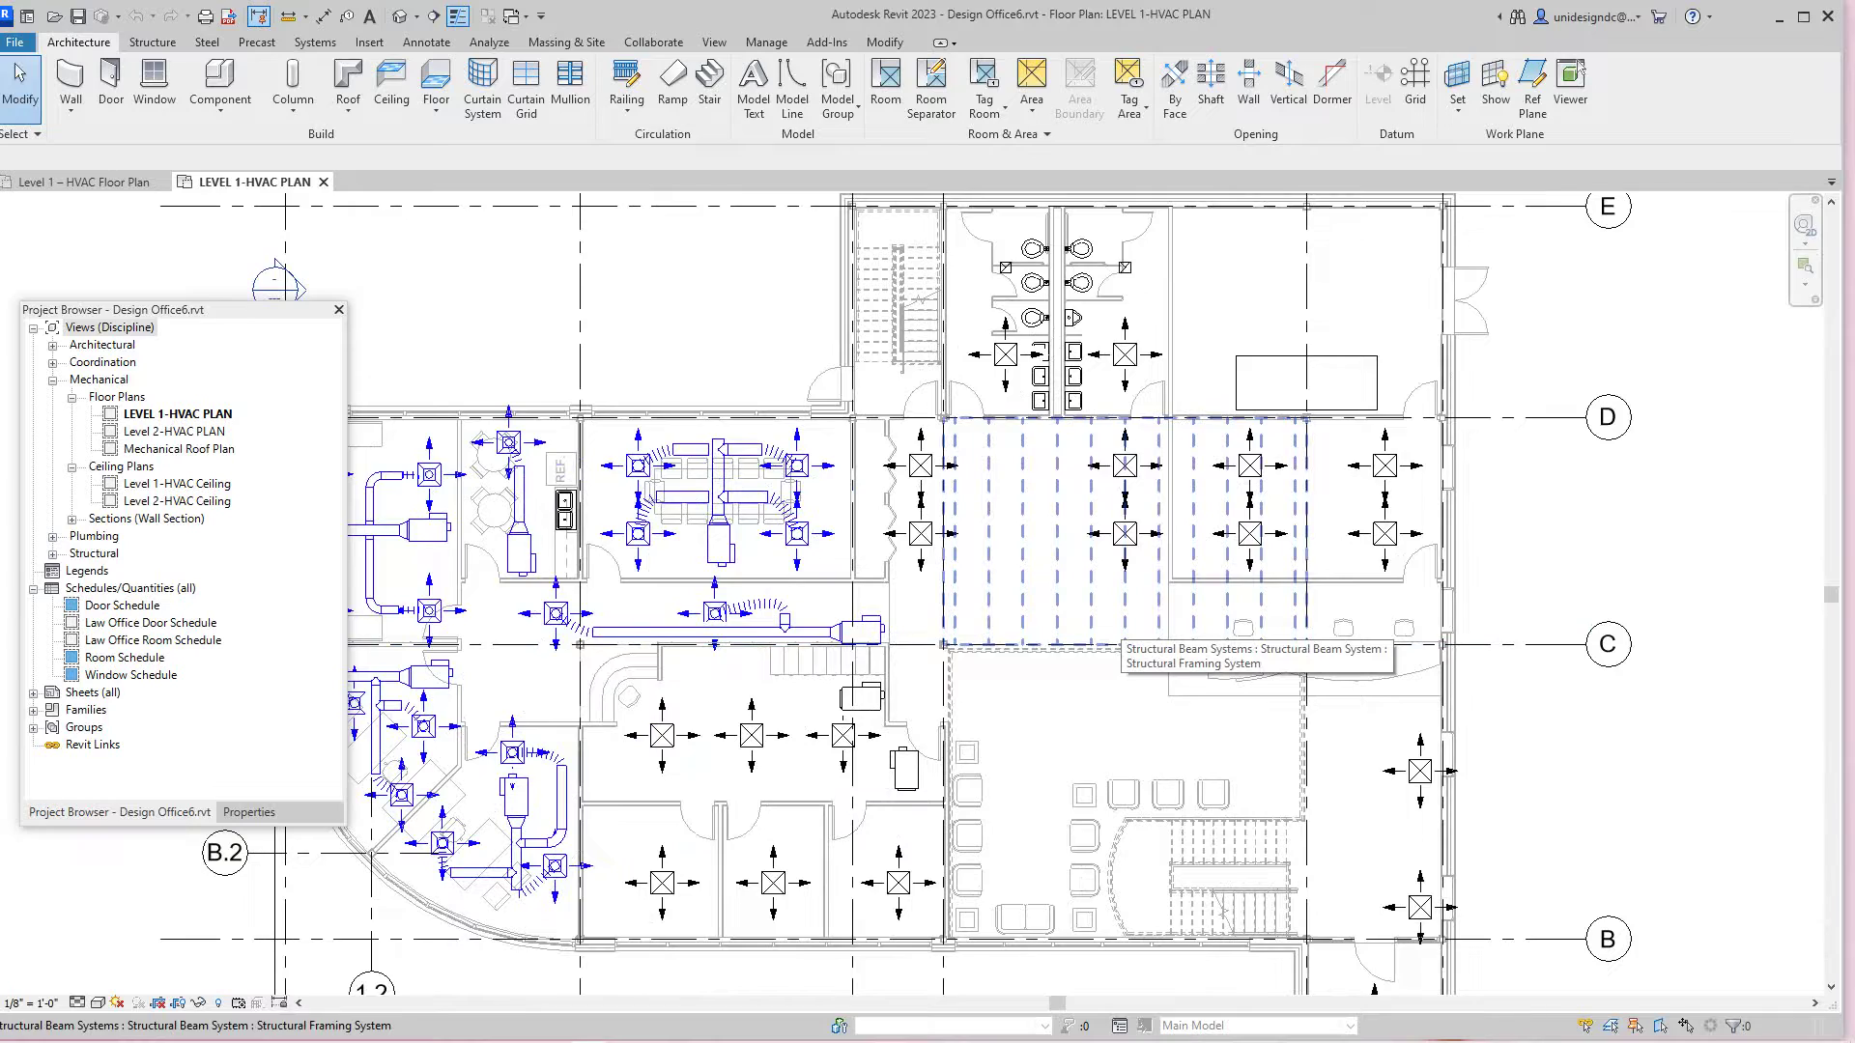
scroll(1121, 639, down, 4)
key(ctrl+Tab)
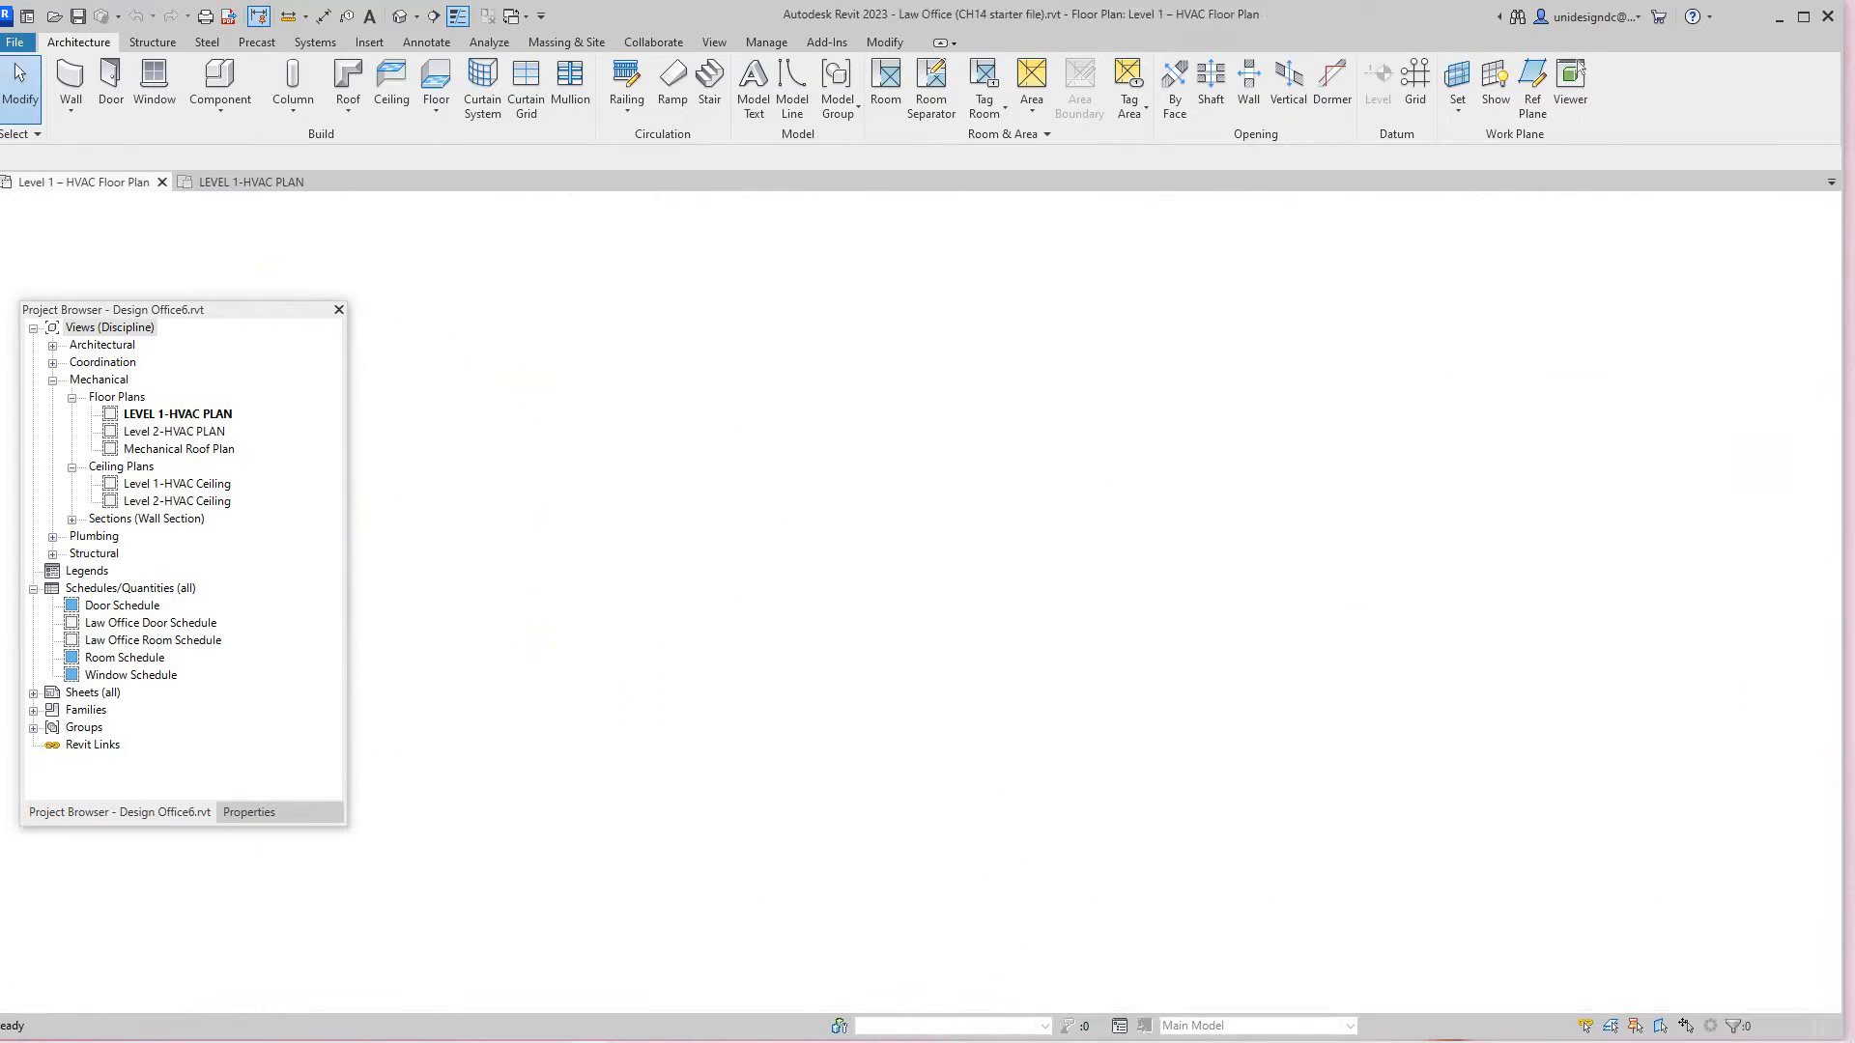
scroll(1123, 634, up, 4)
mouse_move(1122, 634)
middle_down()
mouse_move(1126, 657)
mouse_move(1324, 813)
middle_up()
scroll(1188, 744, down, 2)
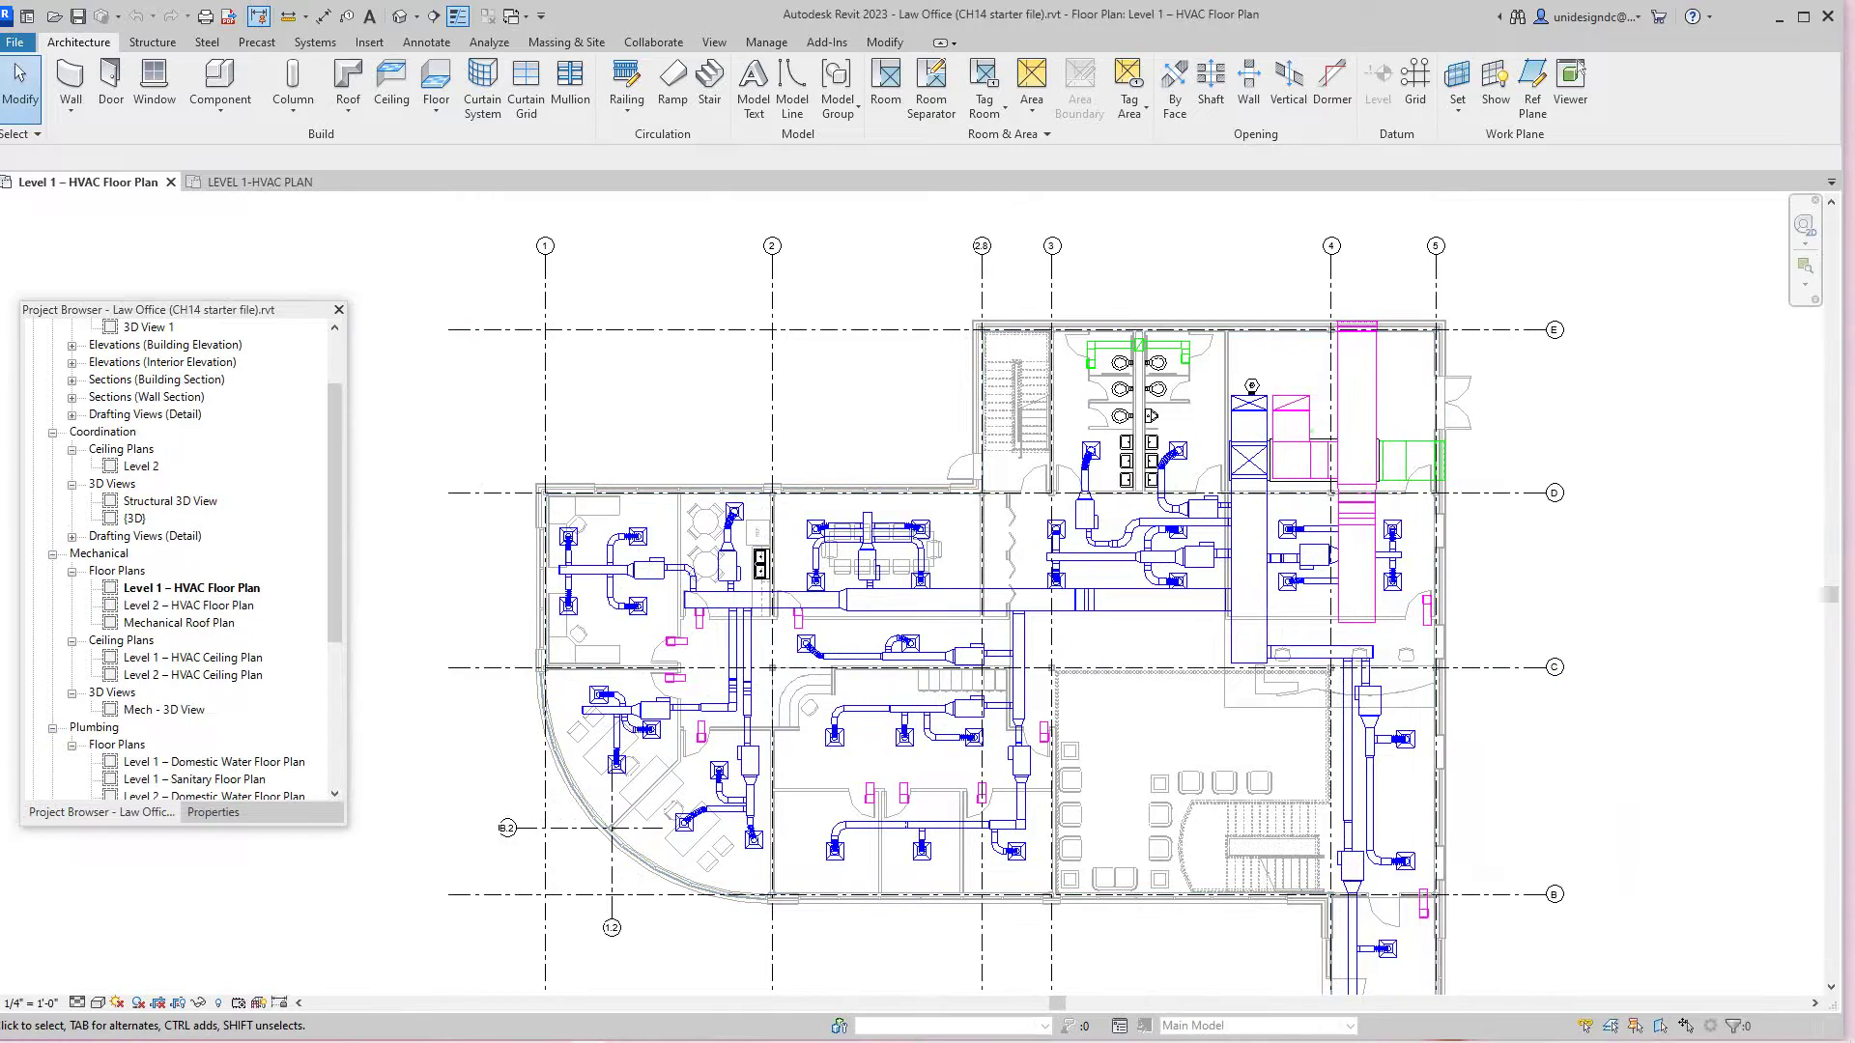
key(ctrl+Tab)
scroll(1159, 618, down, 2)
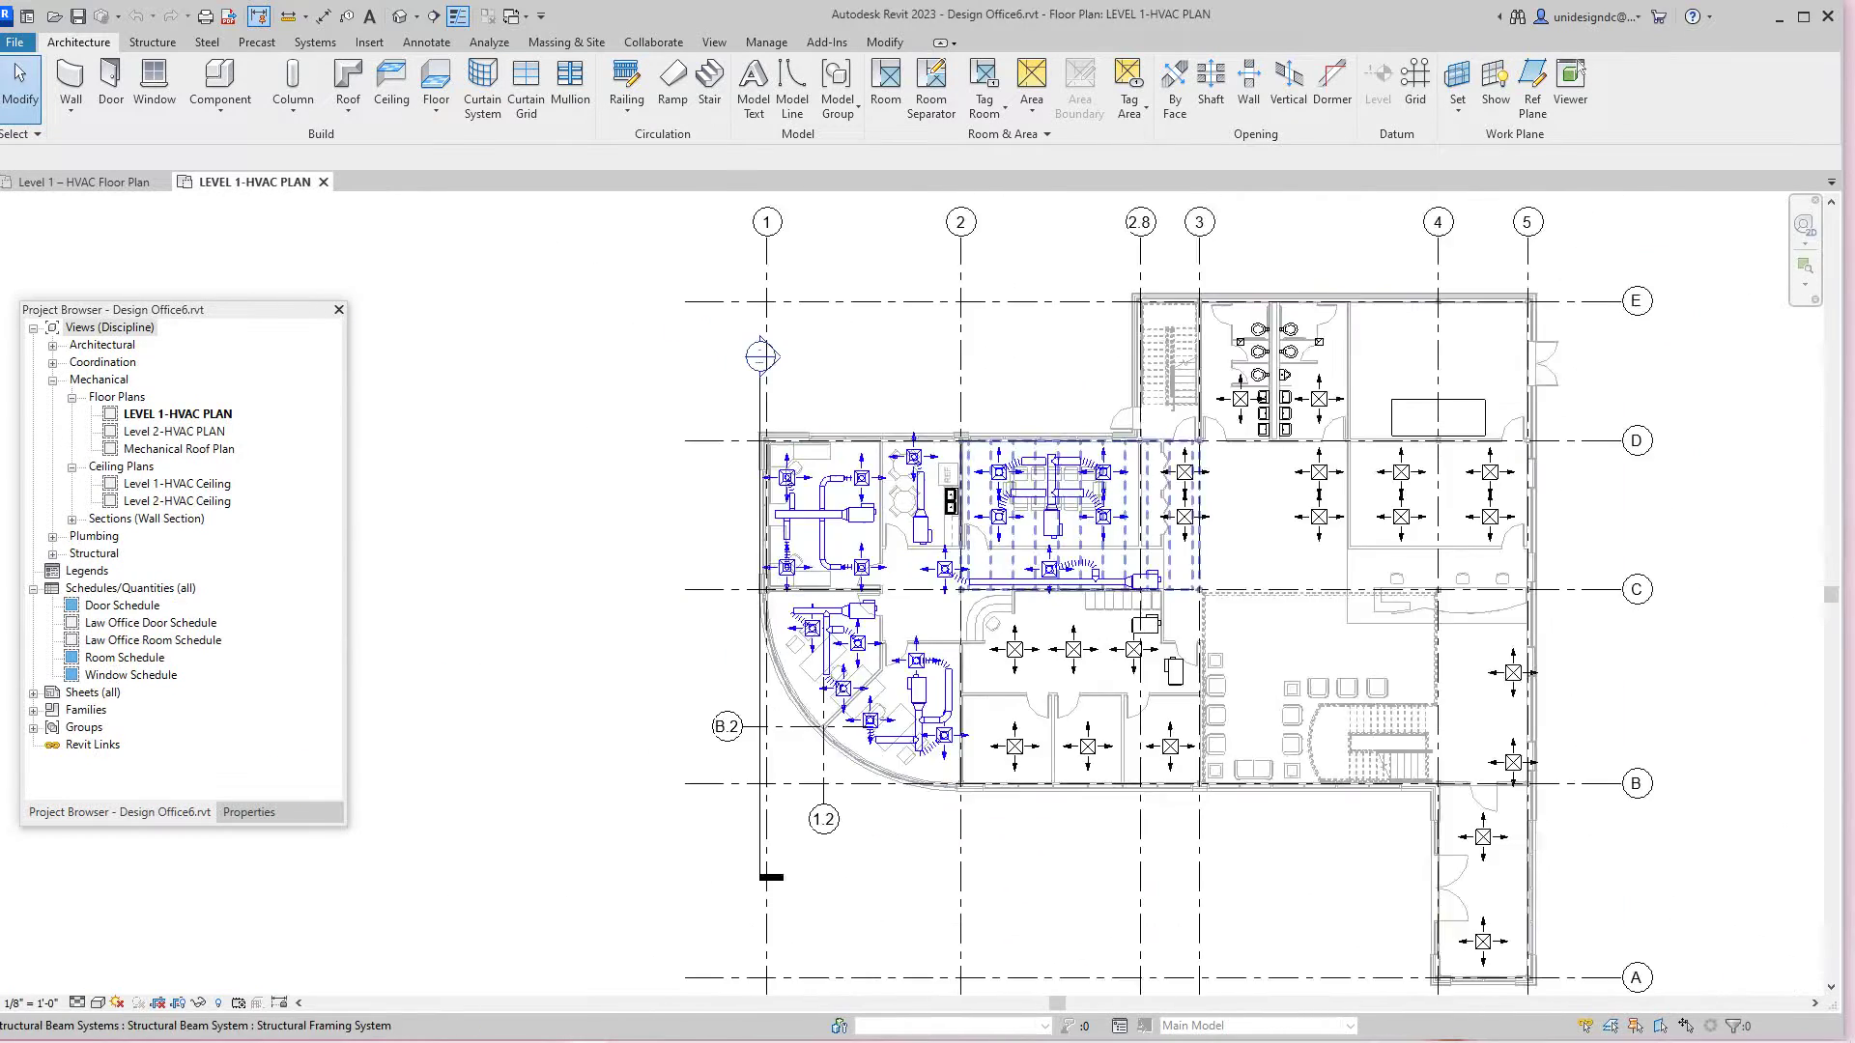
scroll(1120, 599, up, 3)
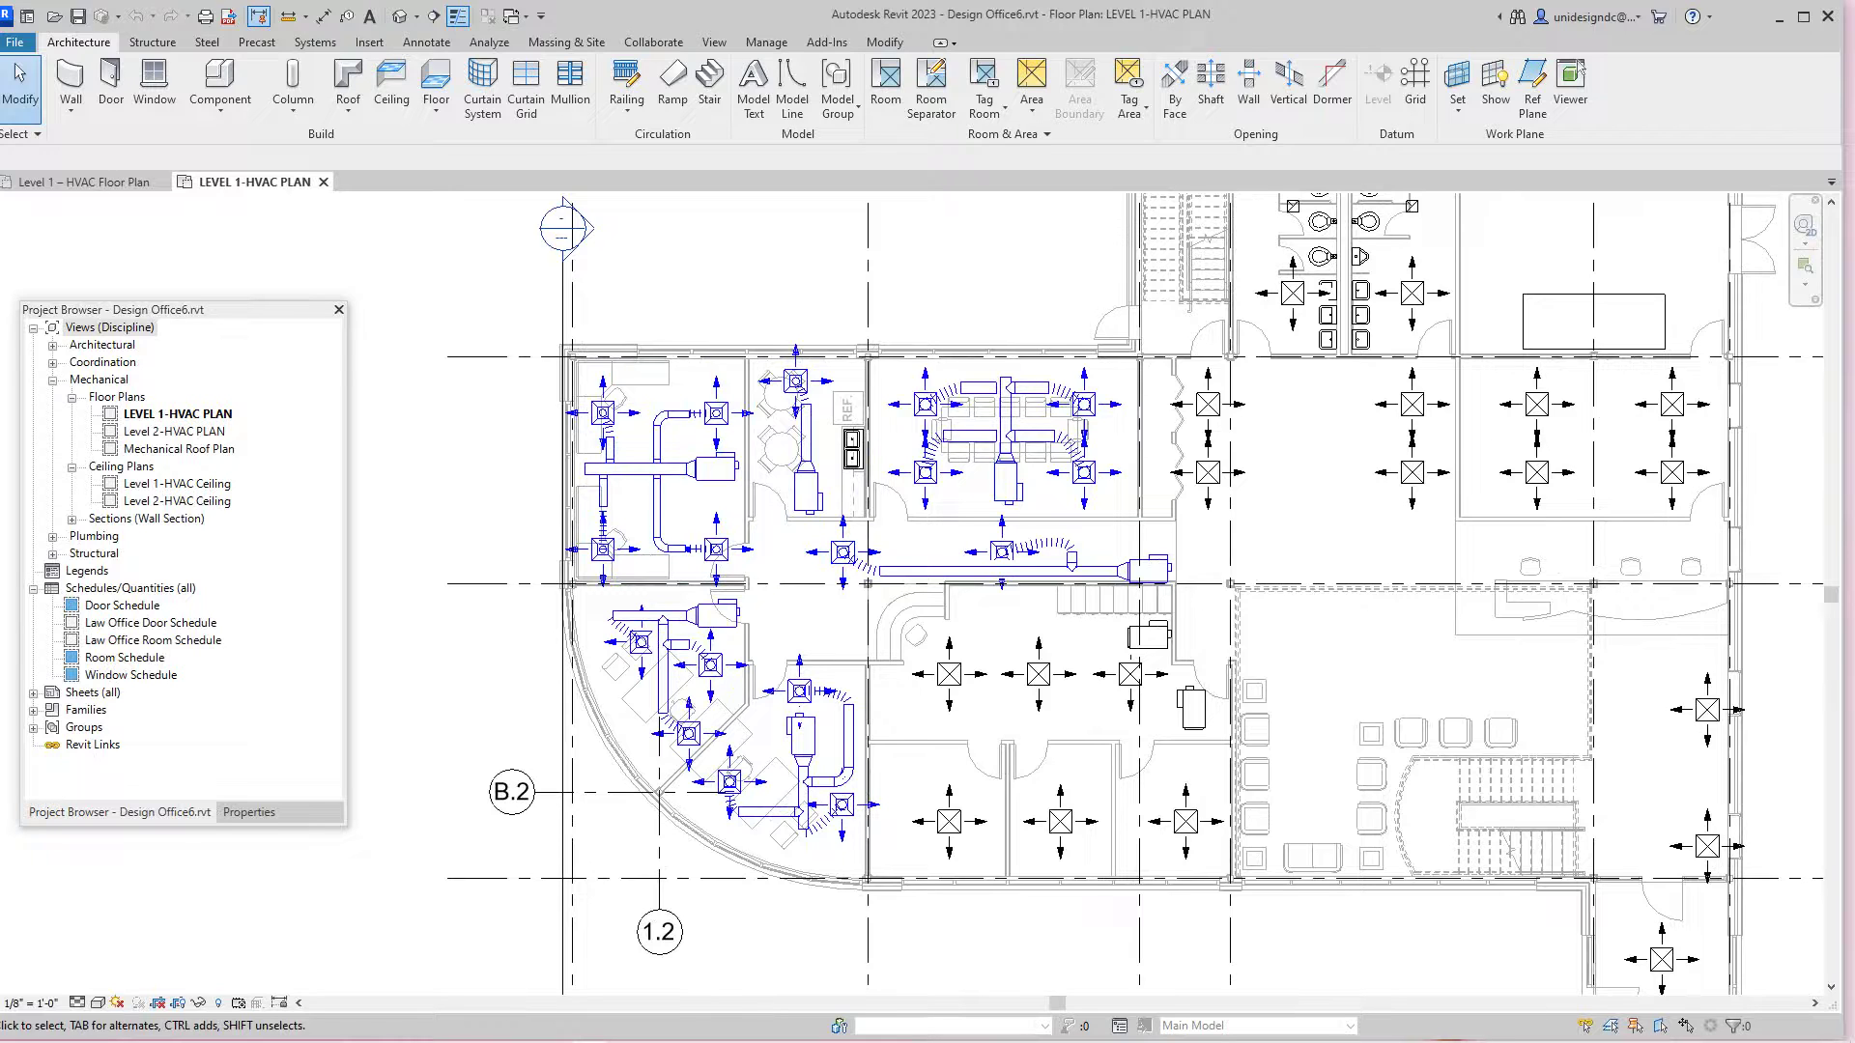
Step: Open the Level 1 domestic water floor plan from the plumbing views and frame the restroom area
click(52, 536)
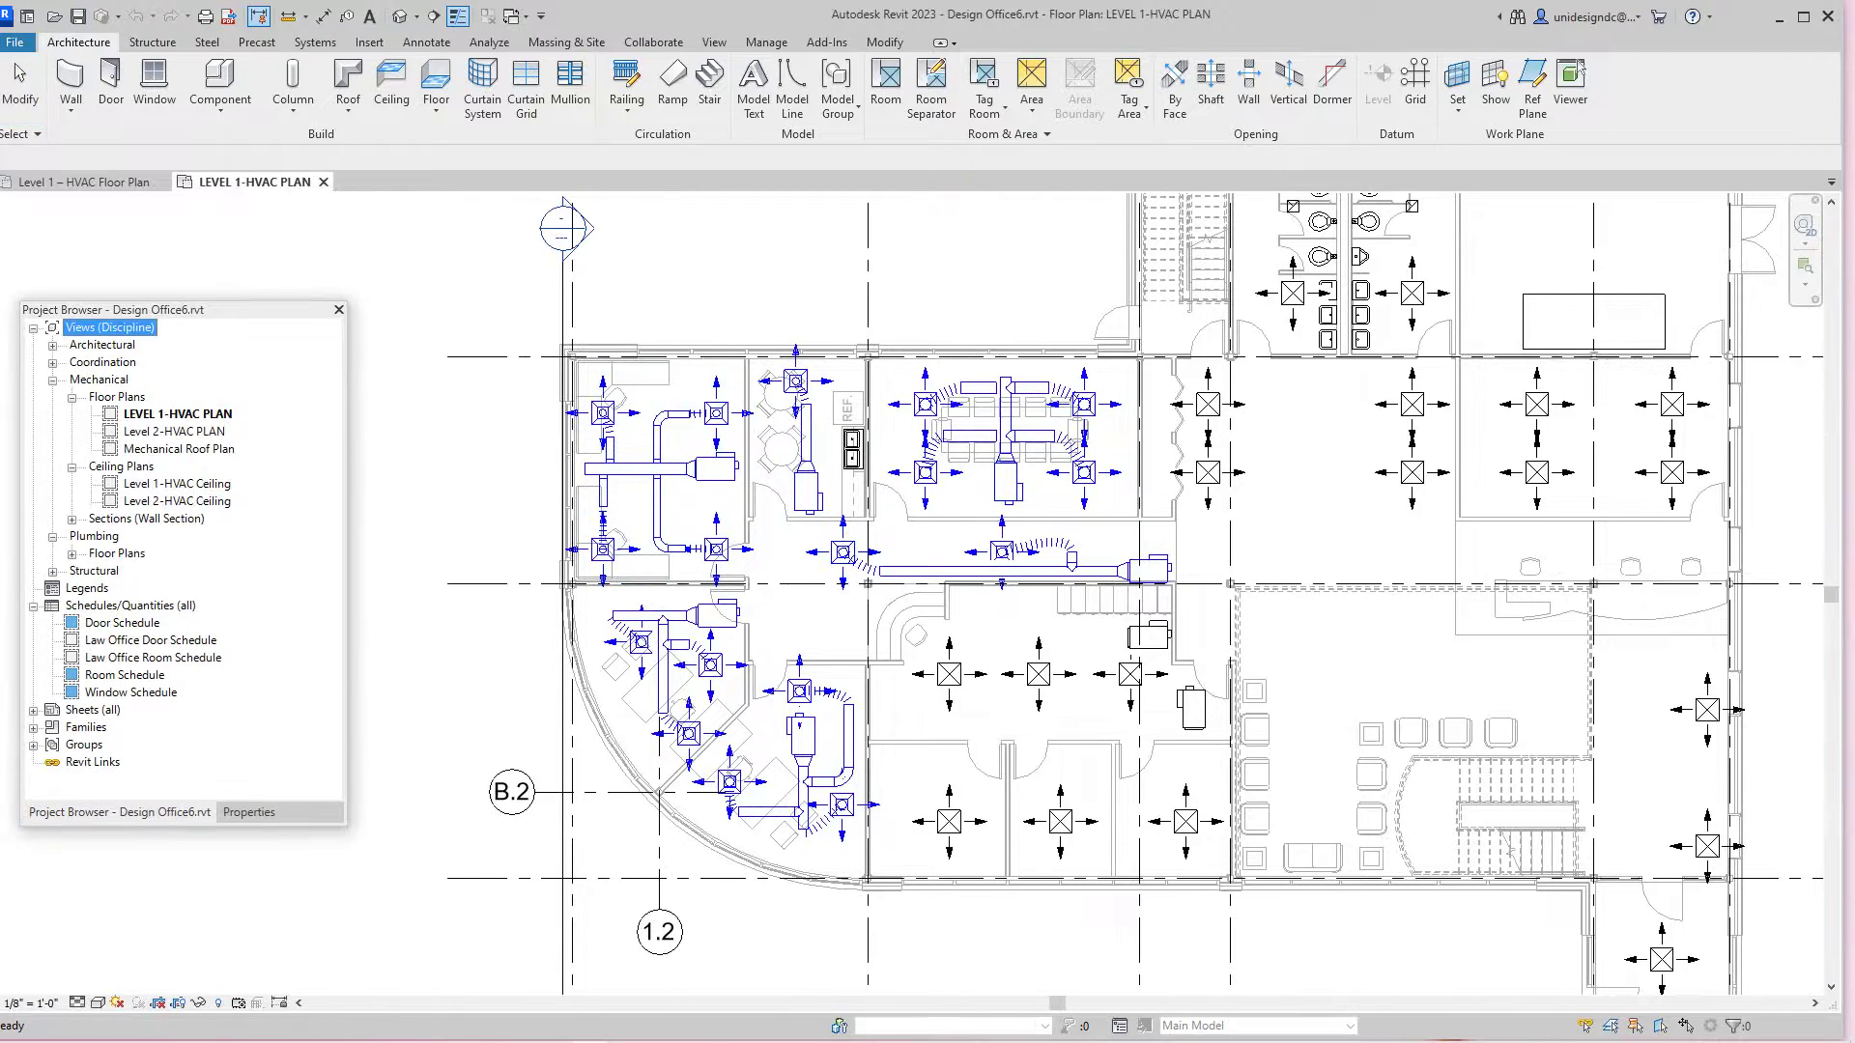
click(72, 554)
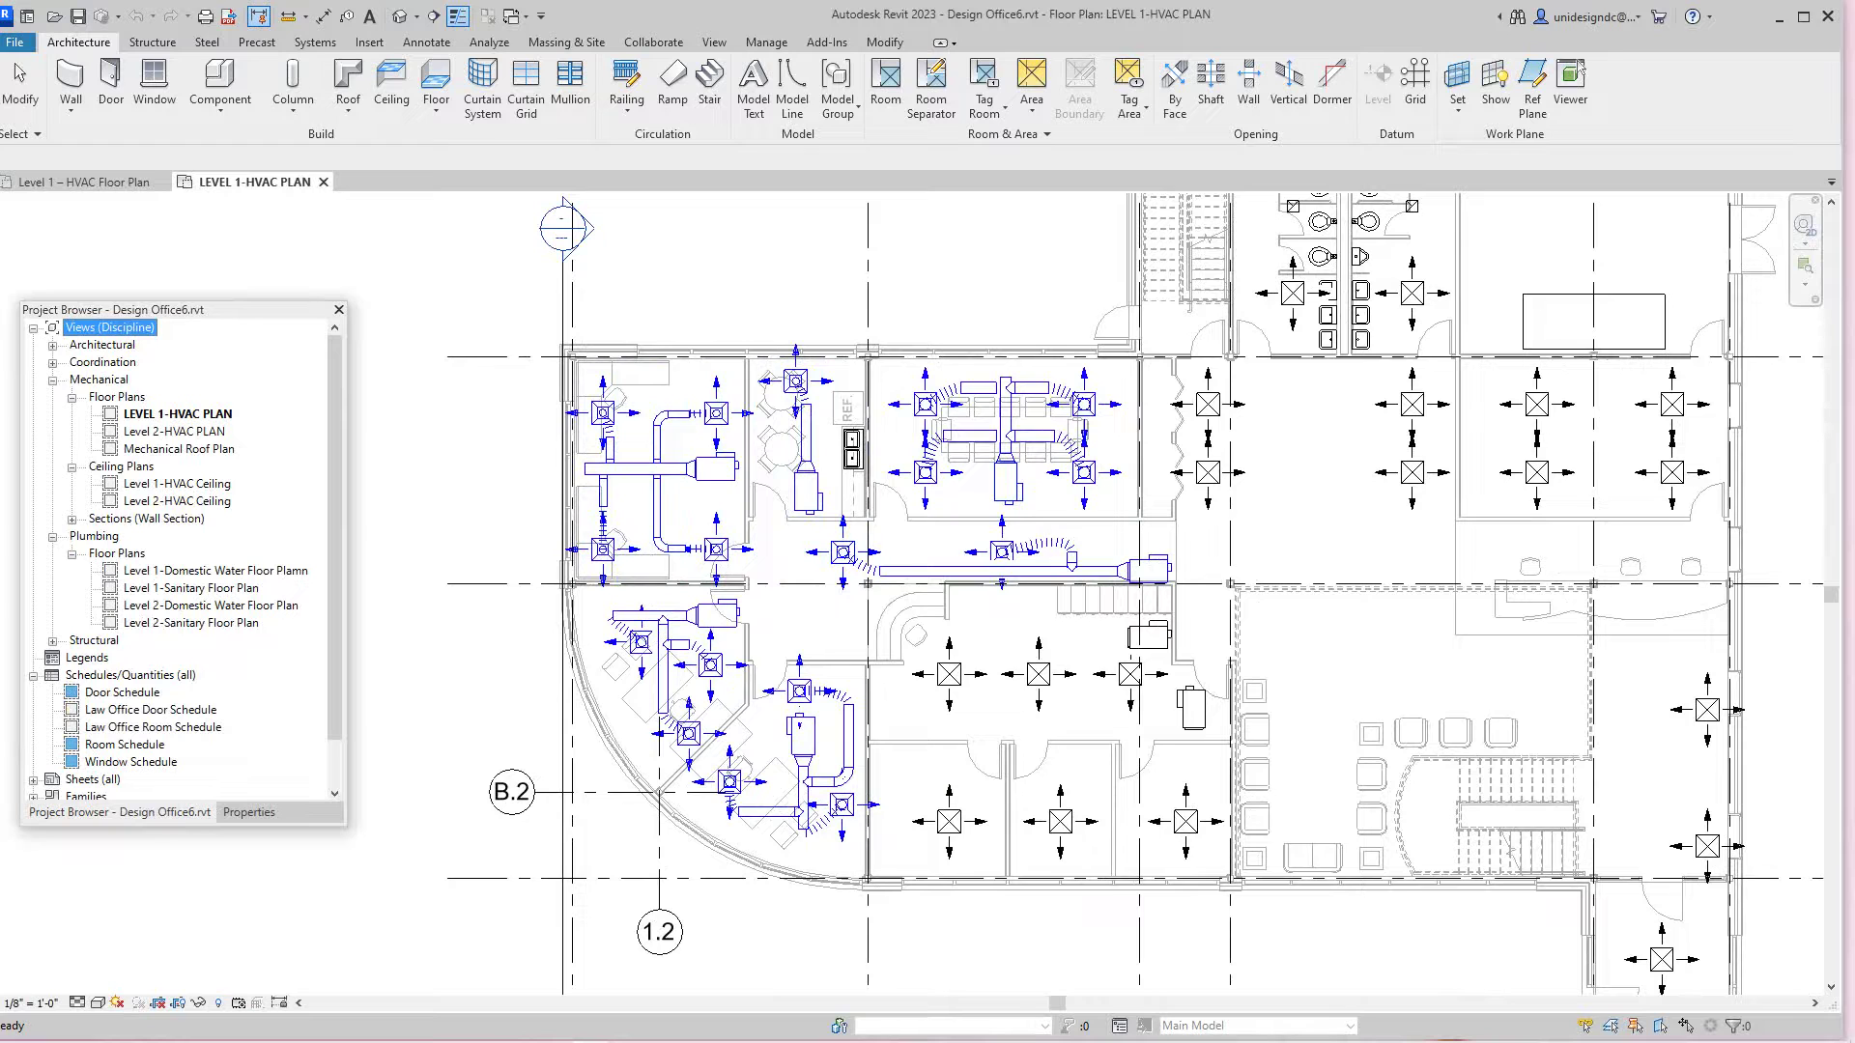
double_click(214, 571)
middle_drag(1546, 471, 1217, 688)
scroll(1246, 633, down, 1)
scroll(1218, 688, up, 1)
middle_drag(1389, 666, 1404, 654)
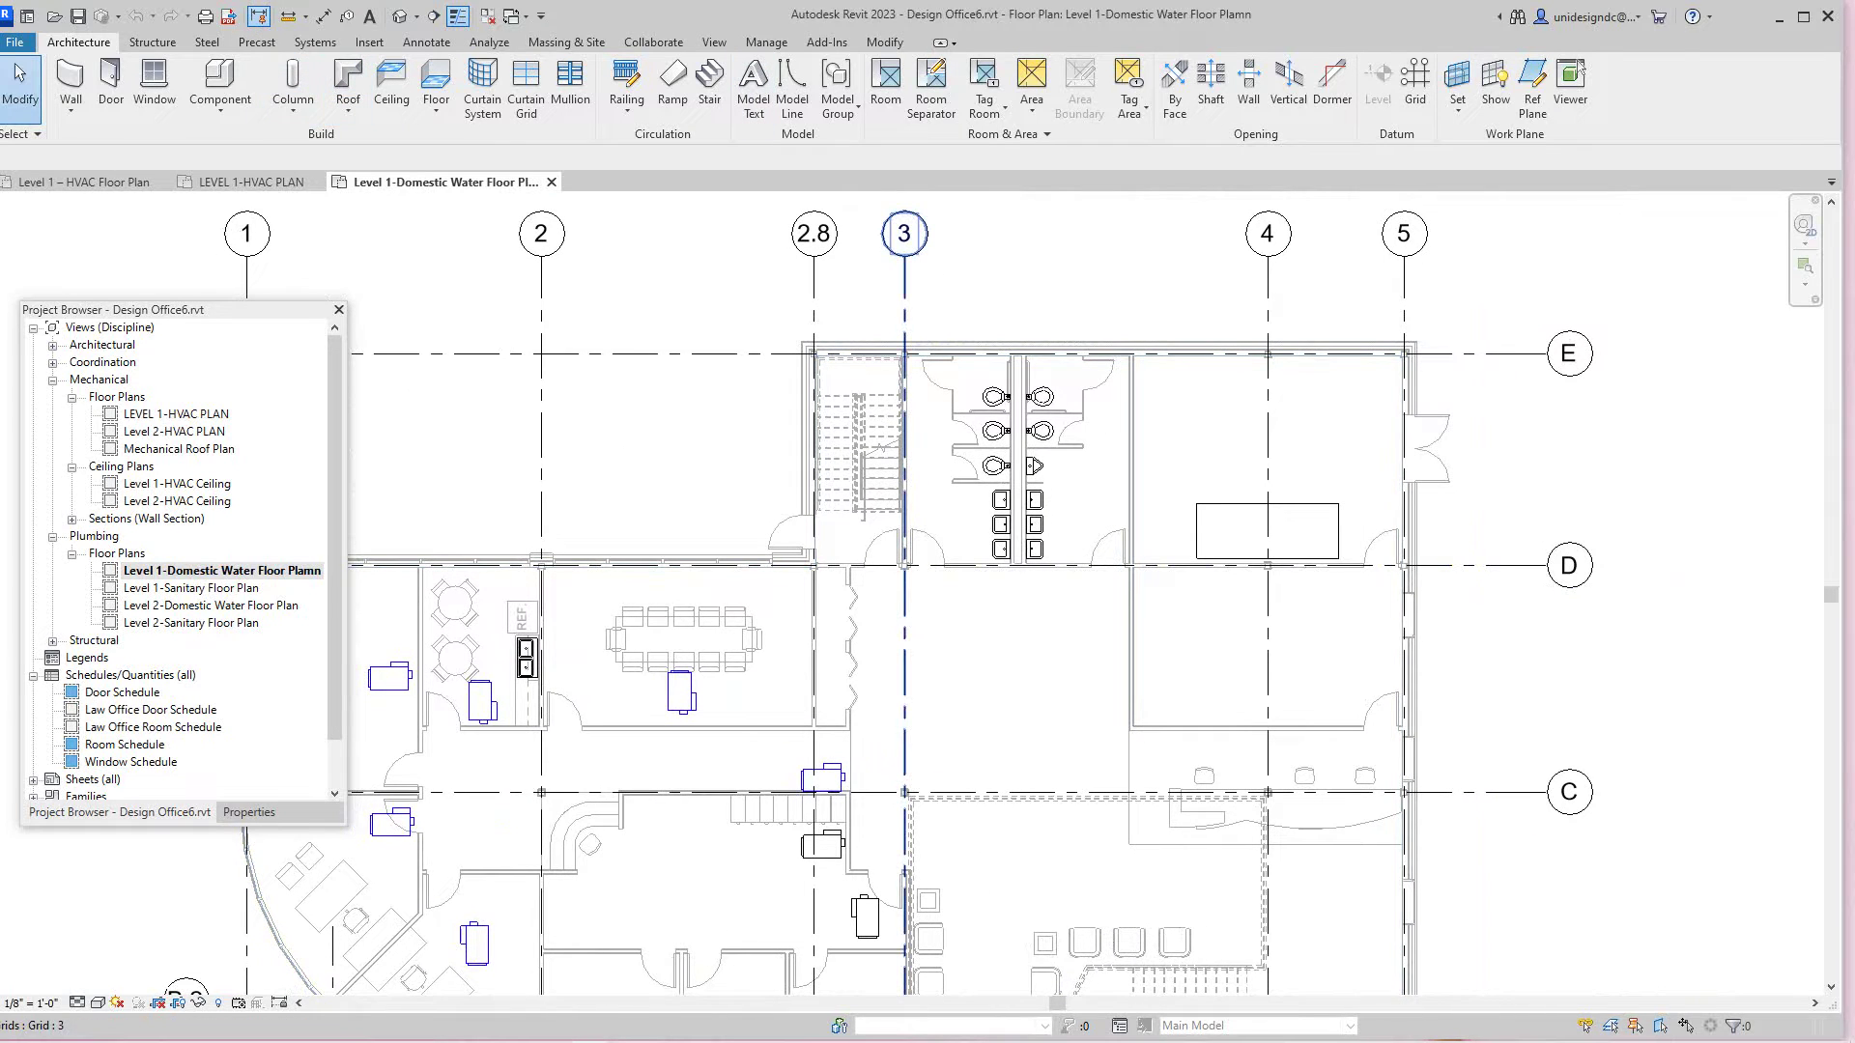
Step: Place a 40 Gallon water heater in the room east of the restrooms, about 21'-6" from the east wall and 6'-6" from the north wall
click(315, 43)
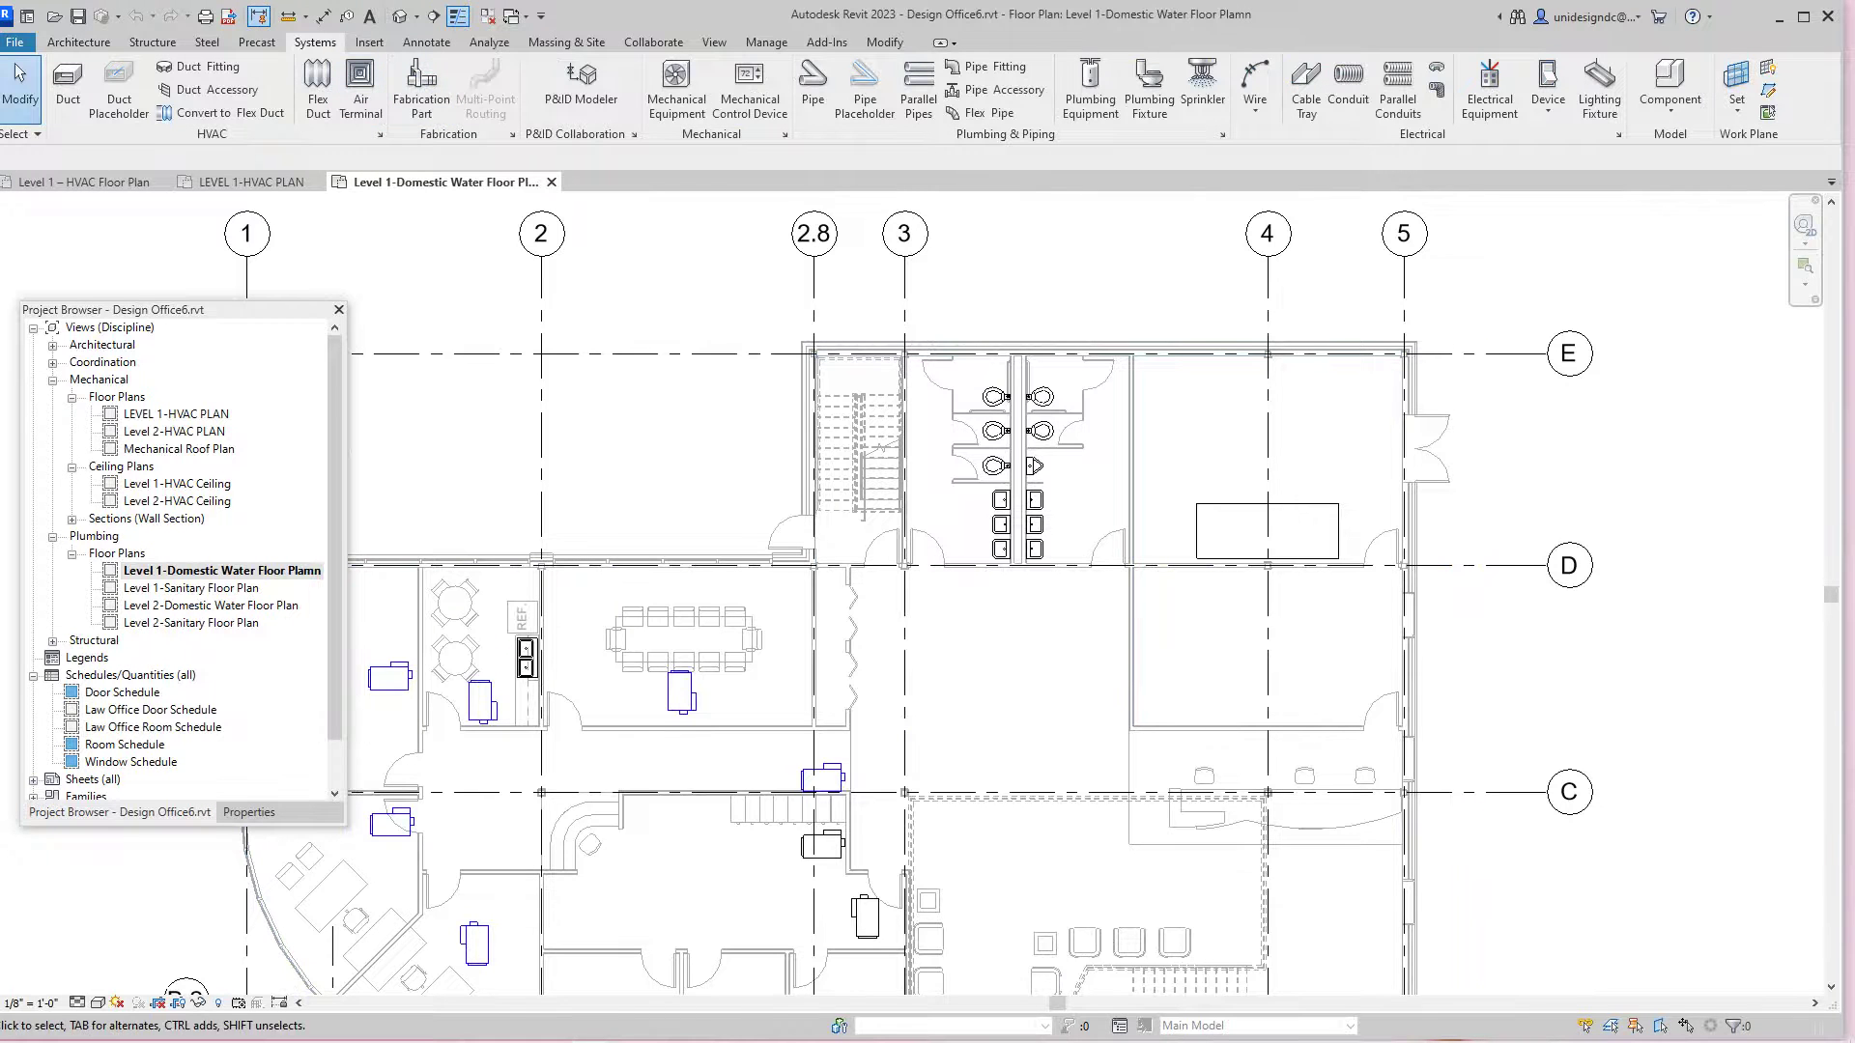
click(1090, 89)
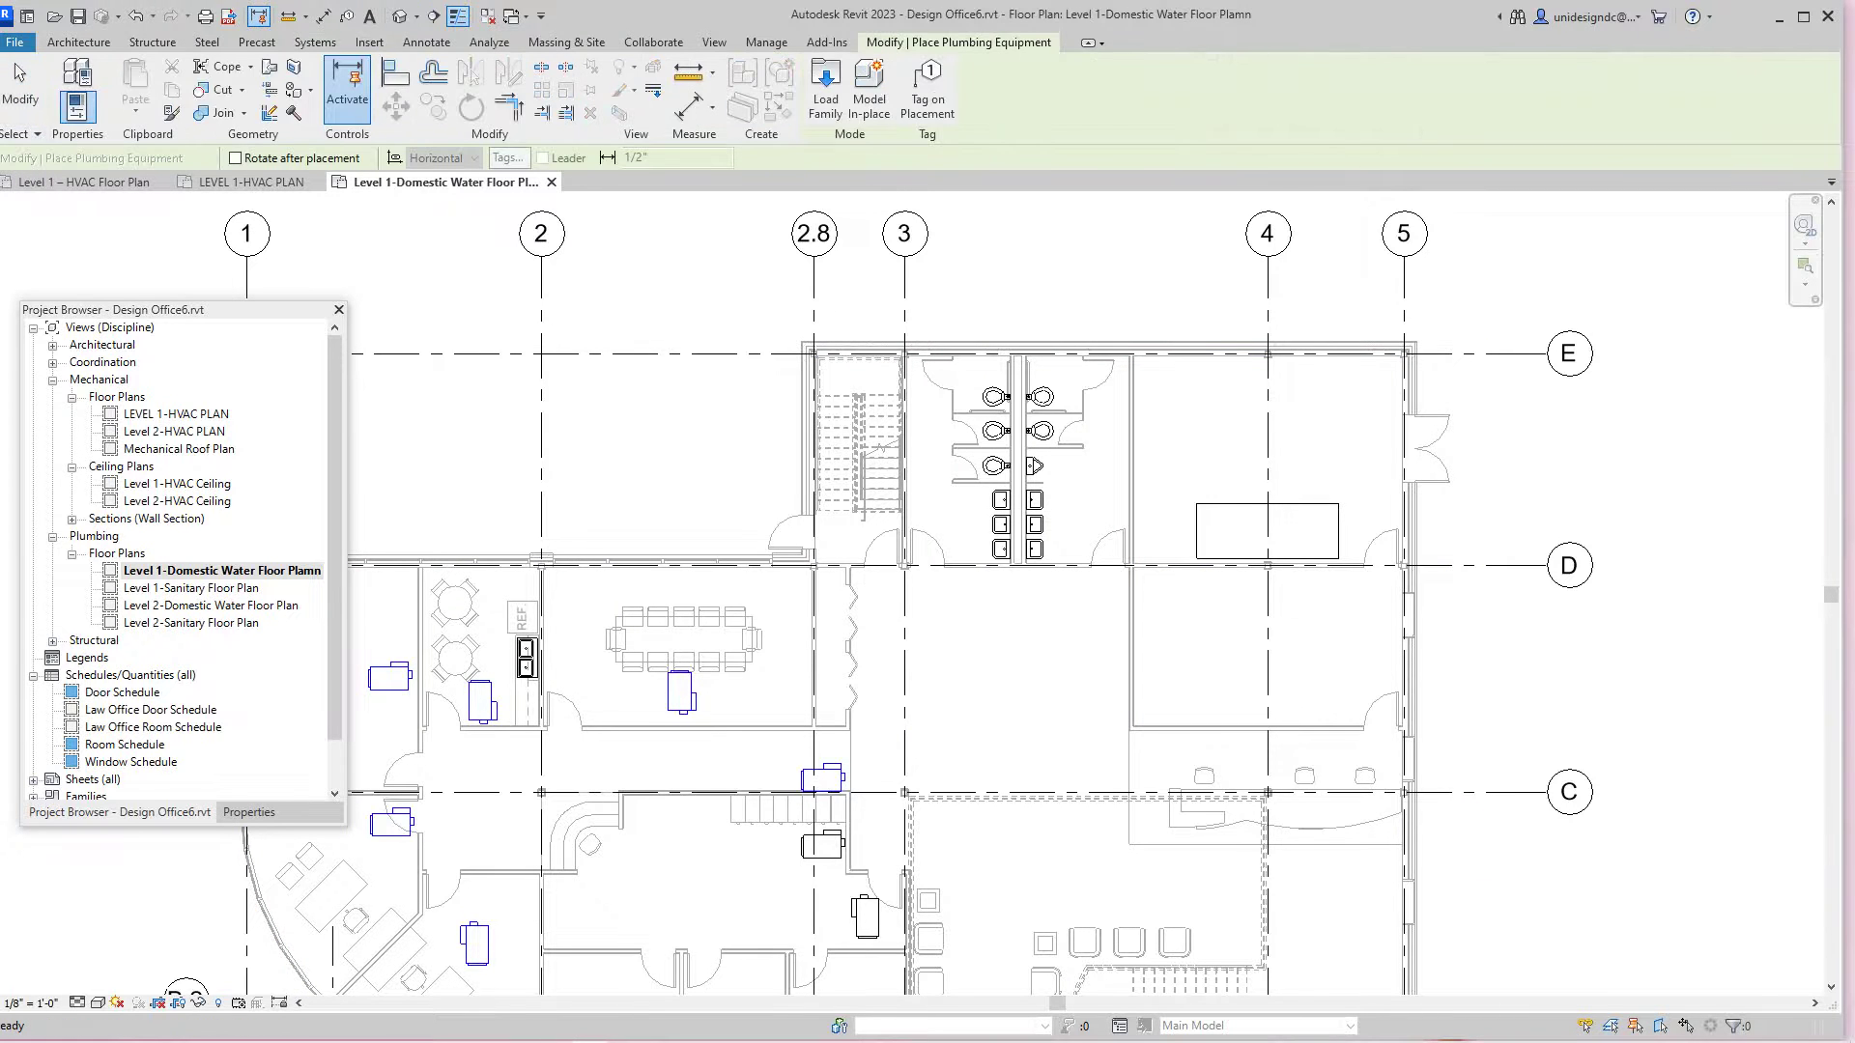
scroll(1175, 467, up, 4)
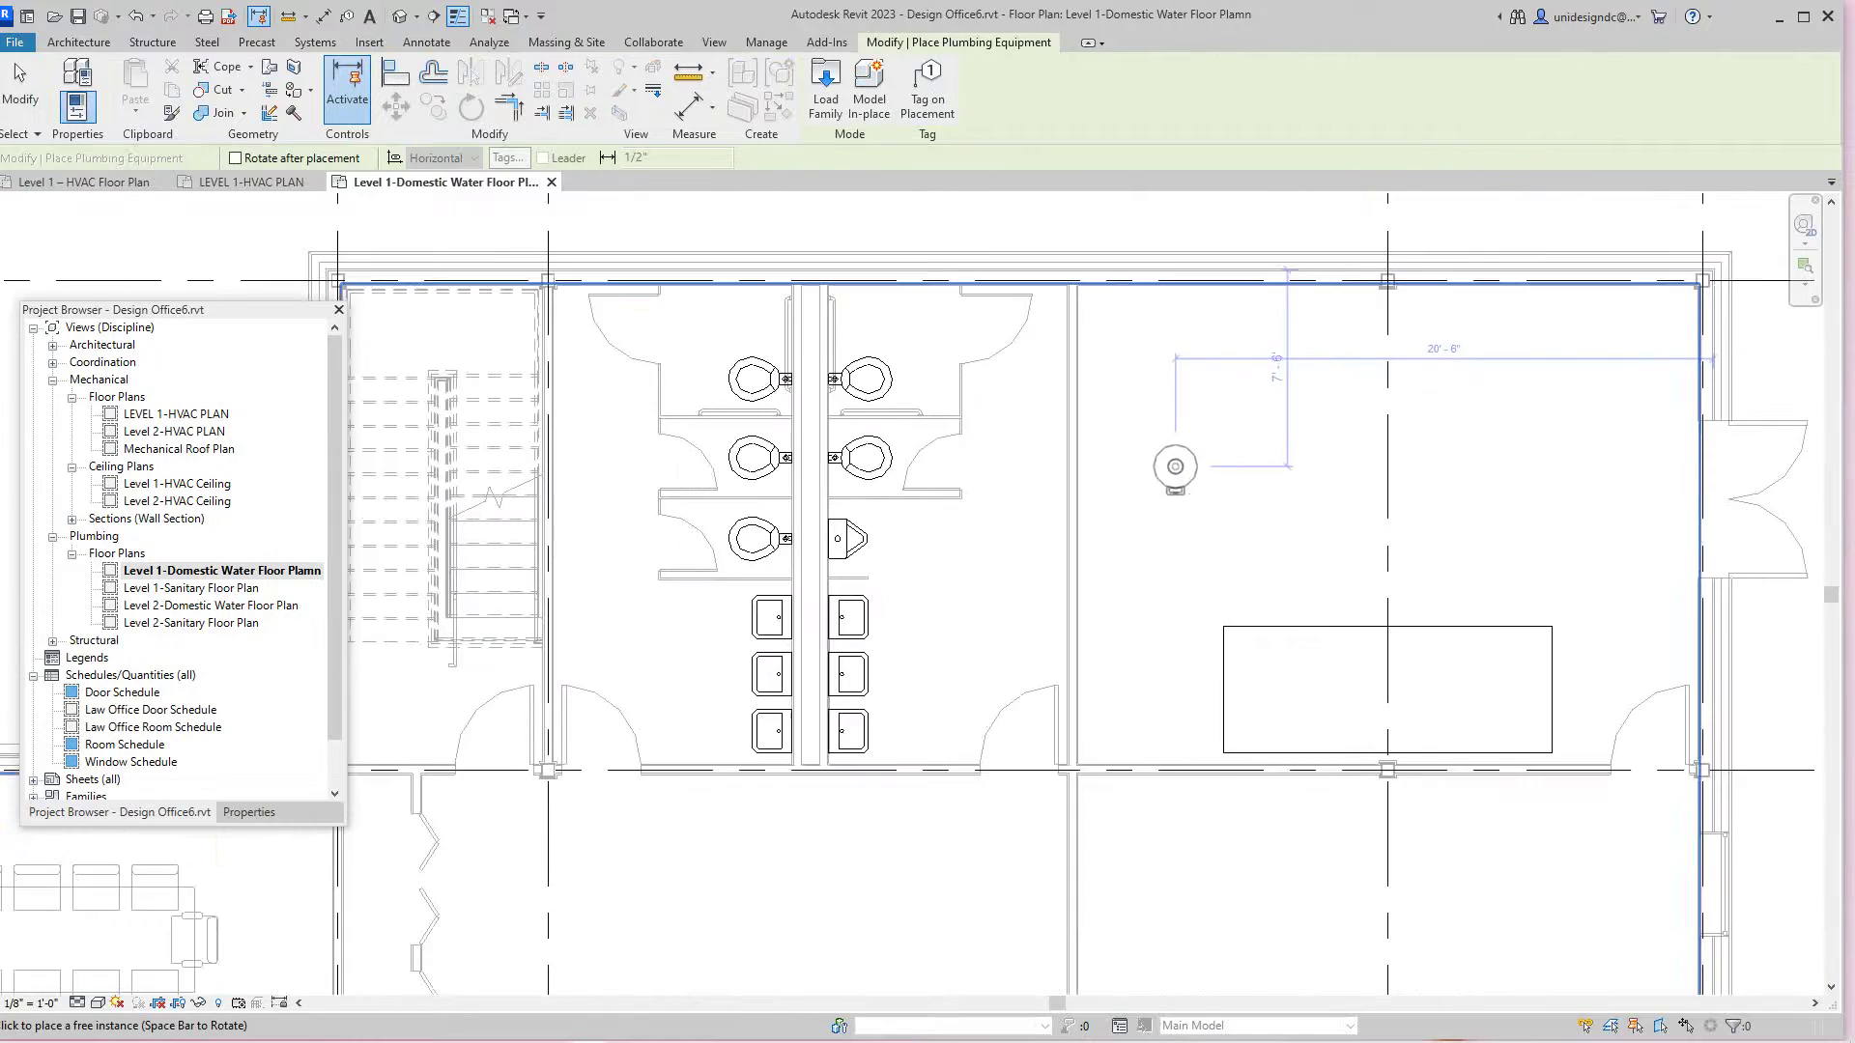
scroll(1175, 467, down, 3)
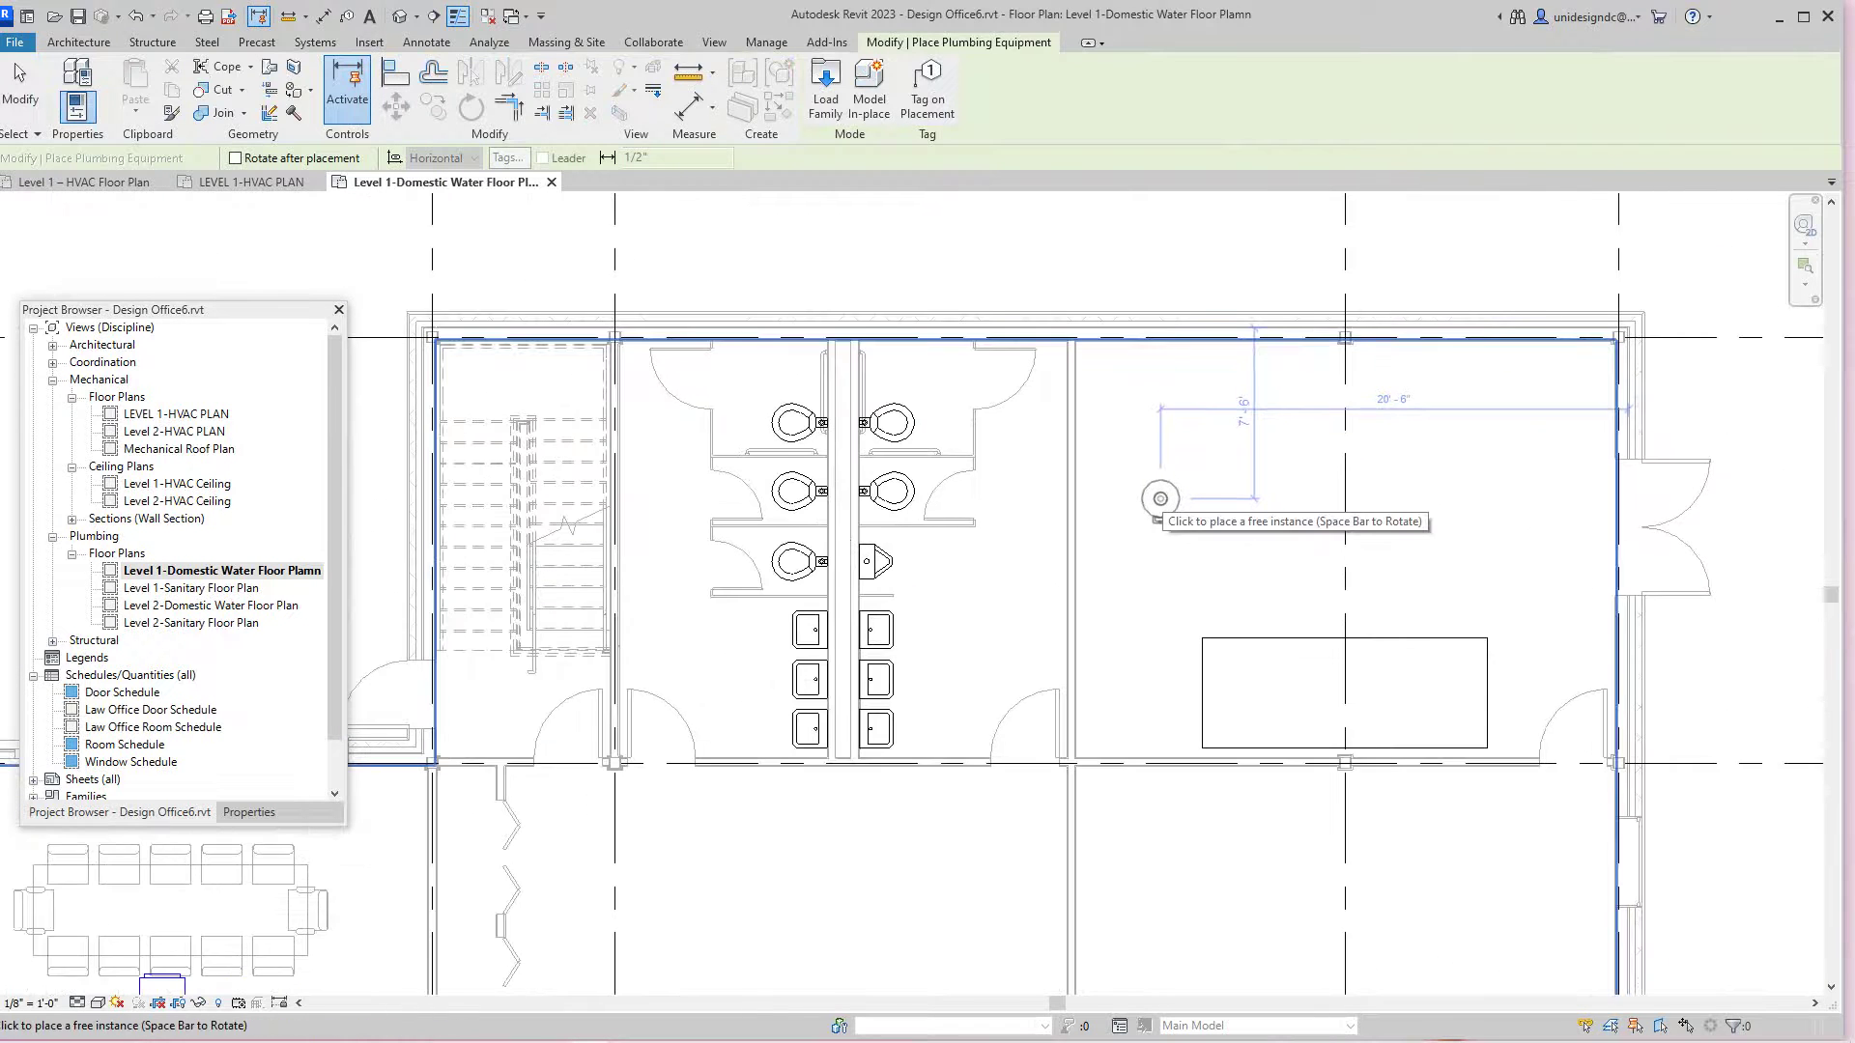
scroll(1161, 499, up, 1)
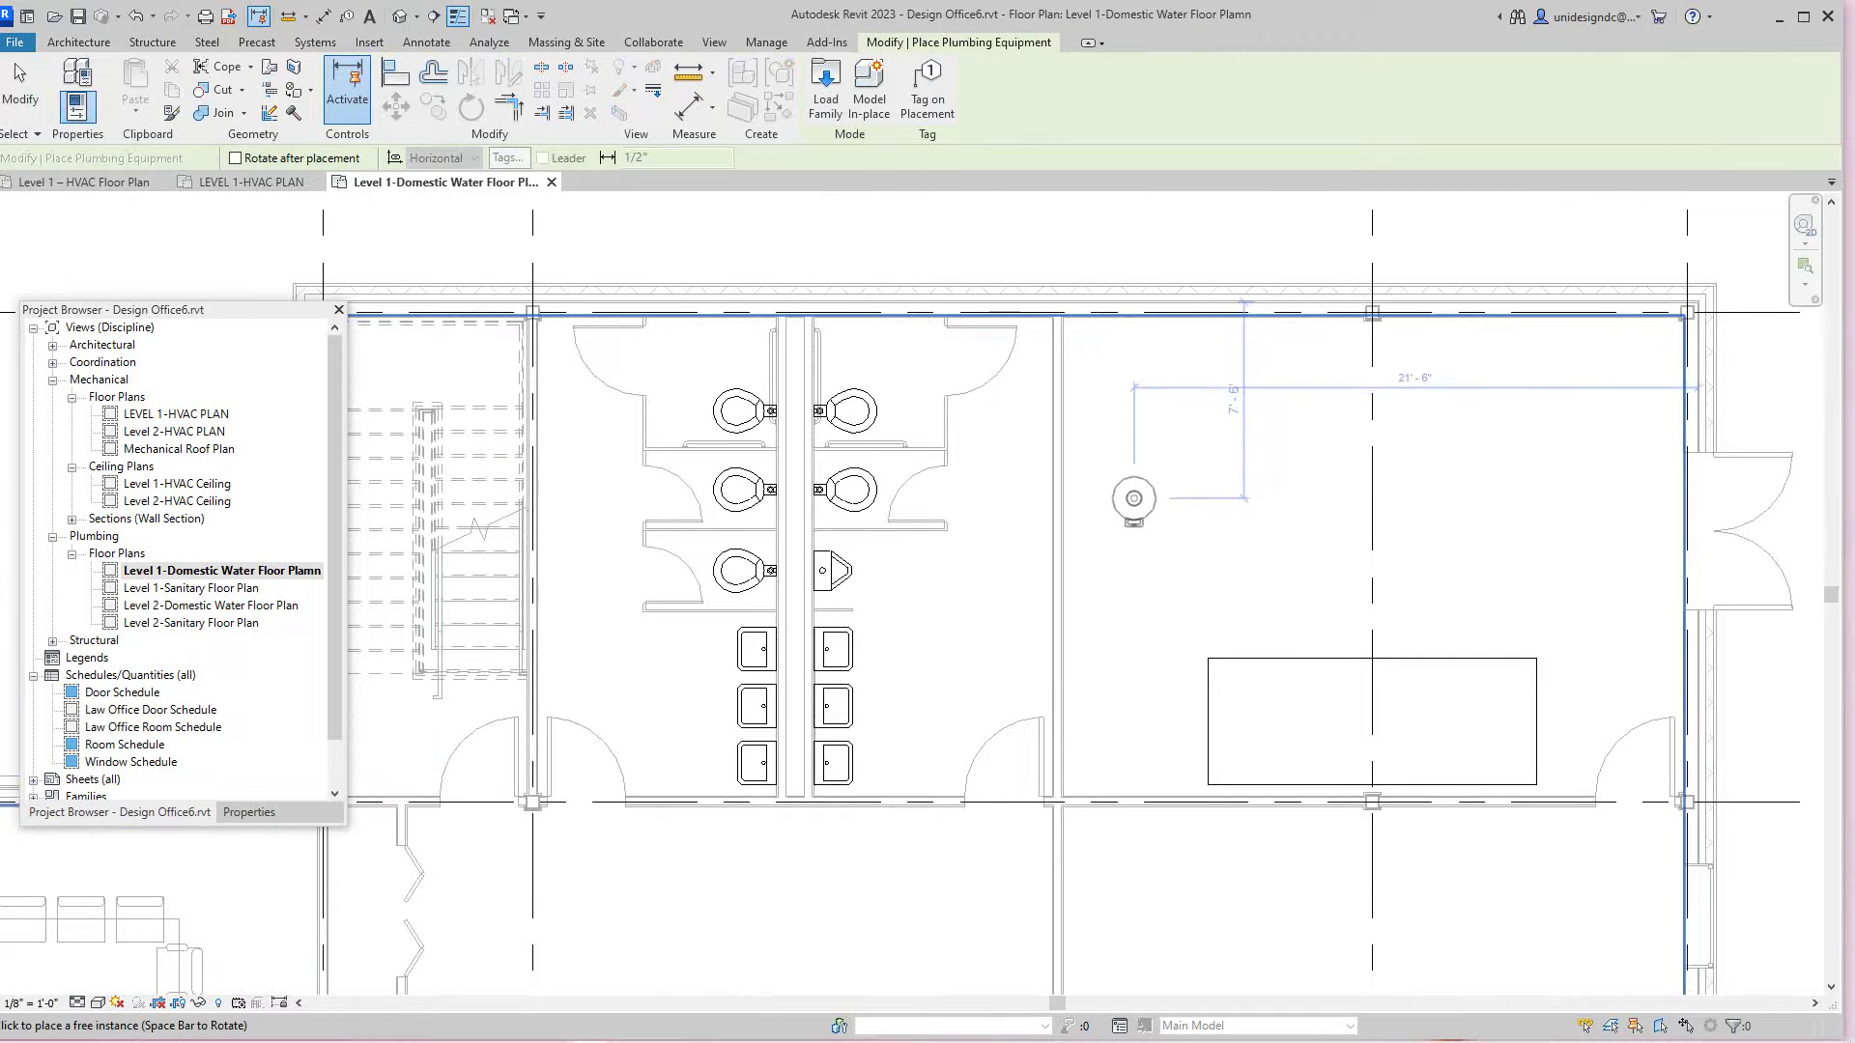
click(1133, 473)
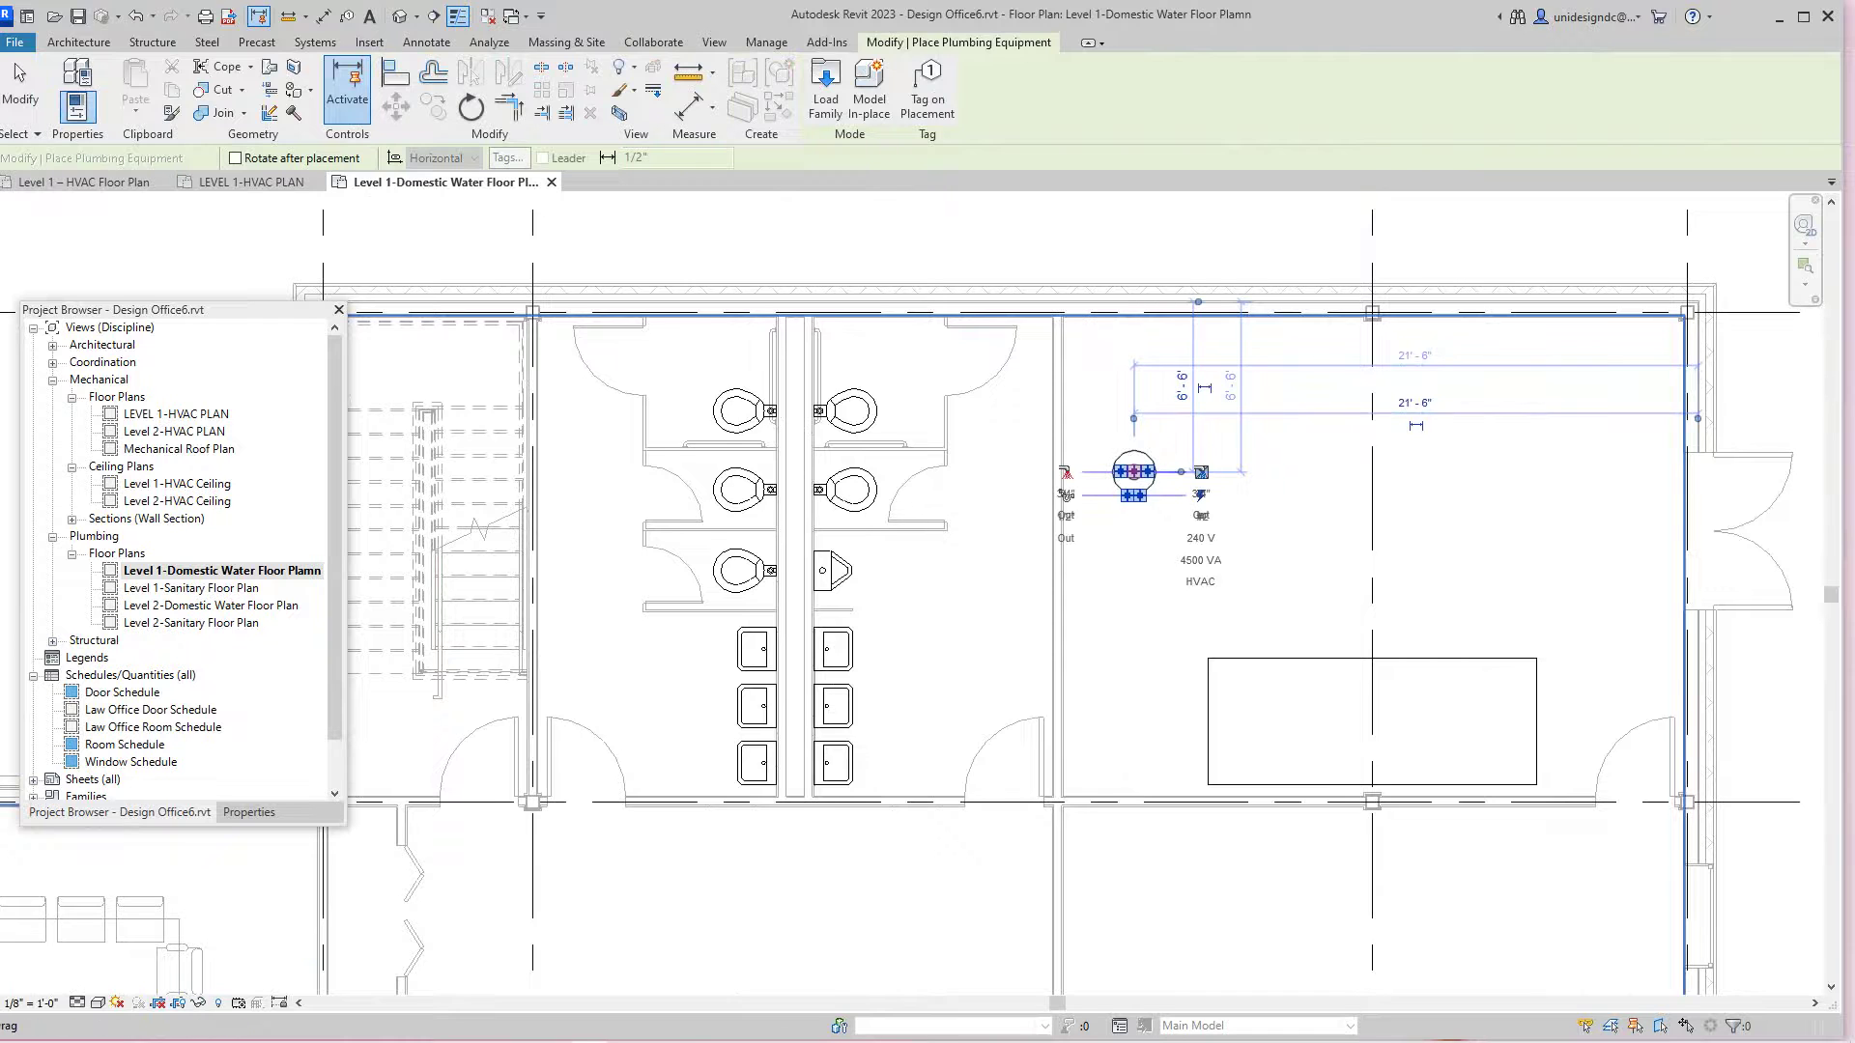
right_click(1134, 472)
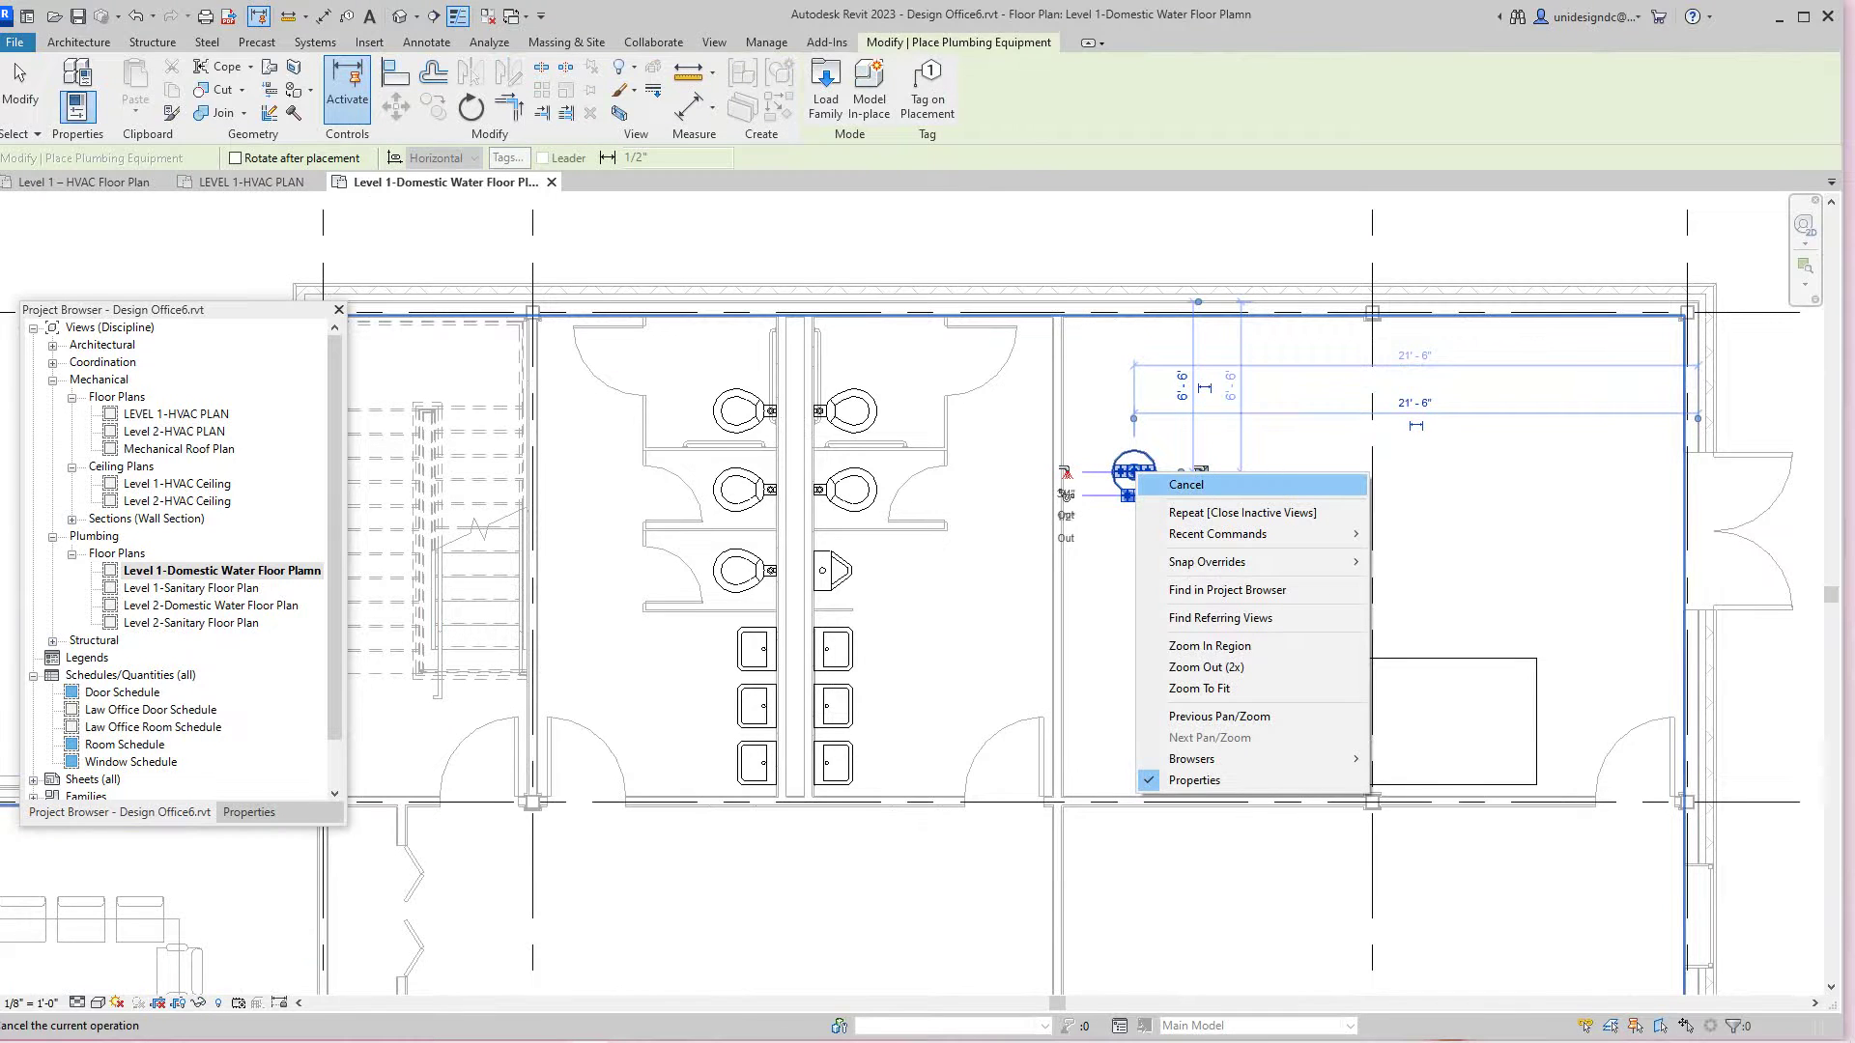
click(1184, 484)
Step: Examine the placed water heater's pipe and electrical connectors and their sizes
scroll(1169, 475, up, 8)
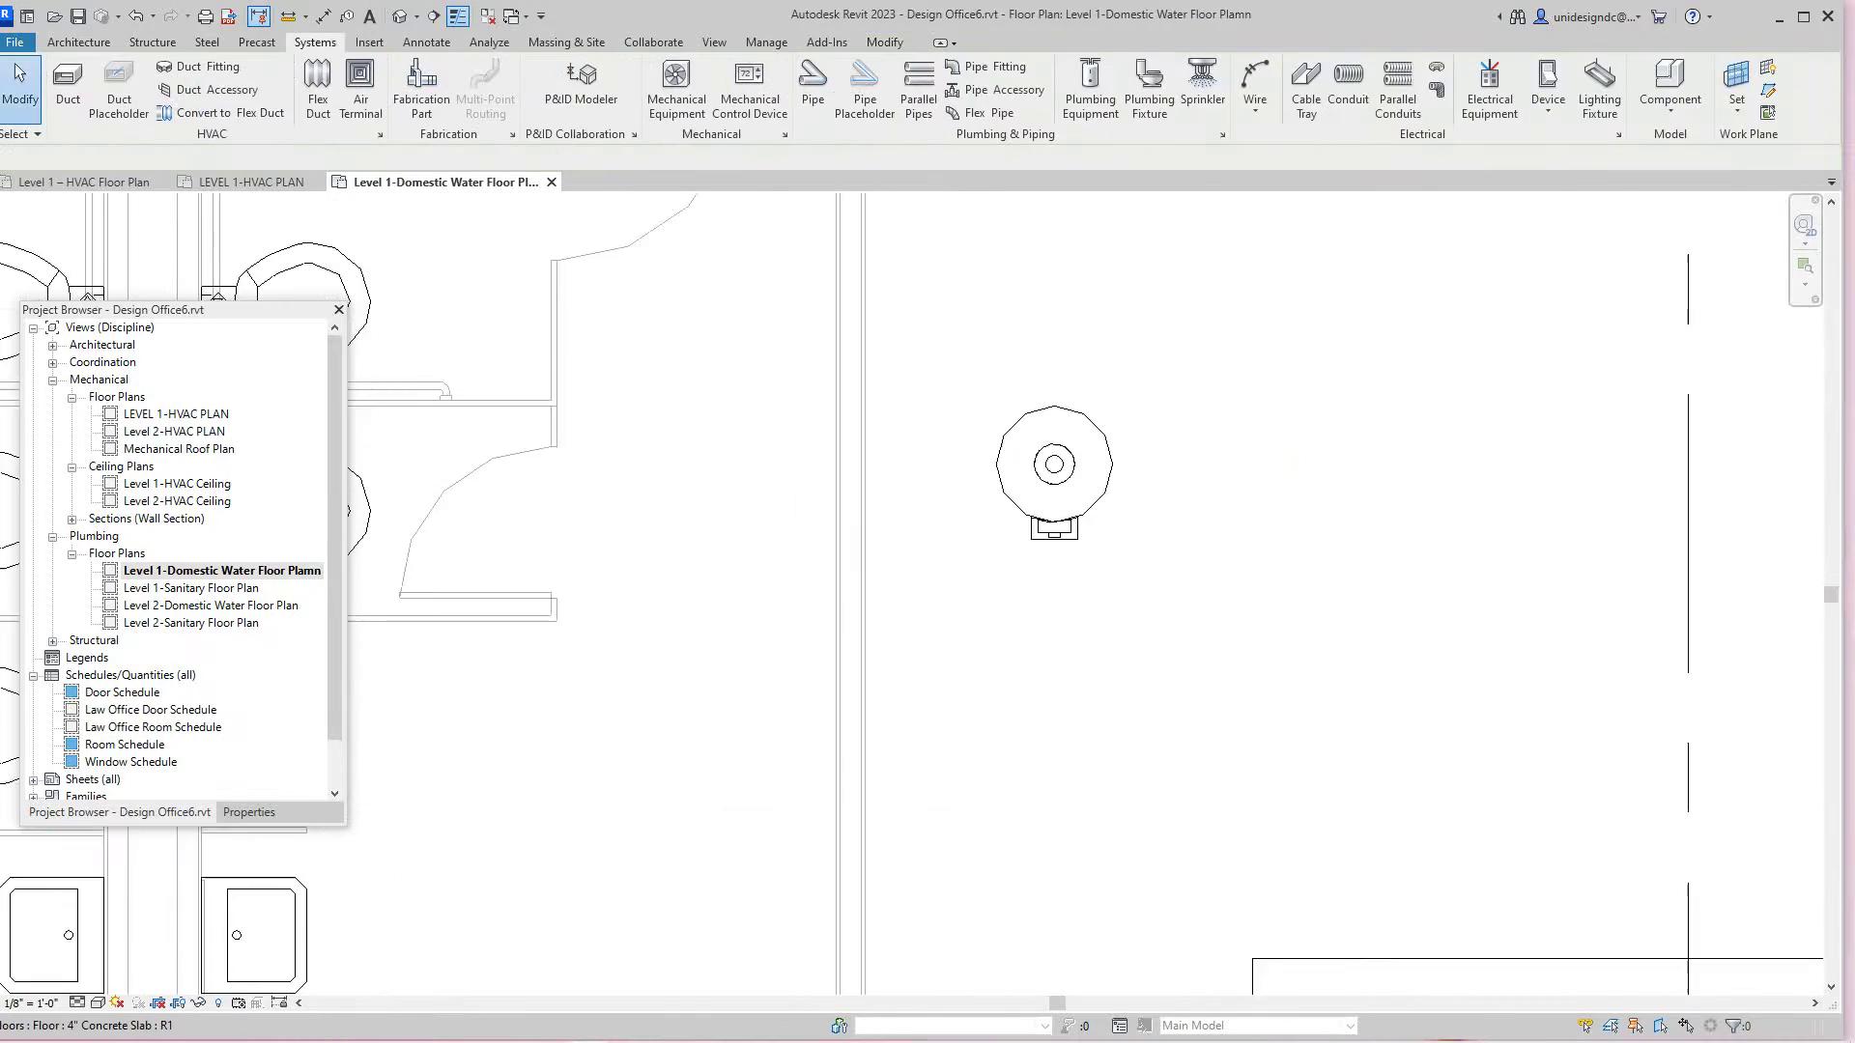
click(1054, 474)
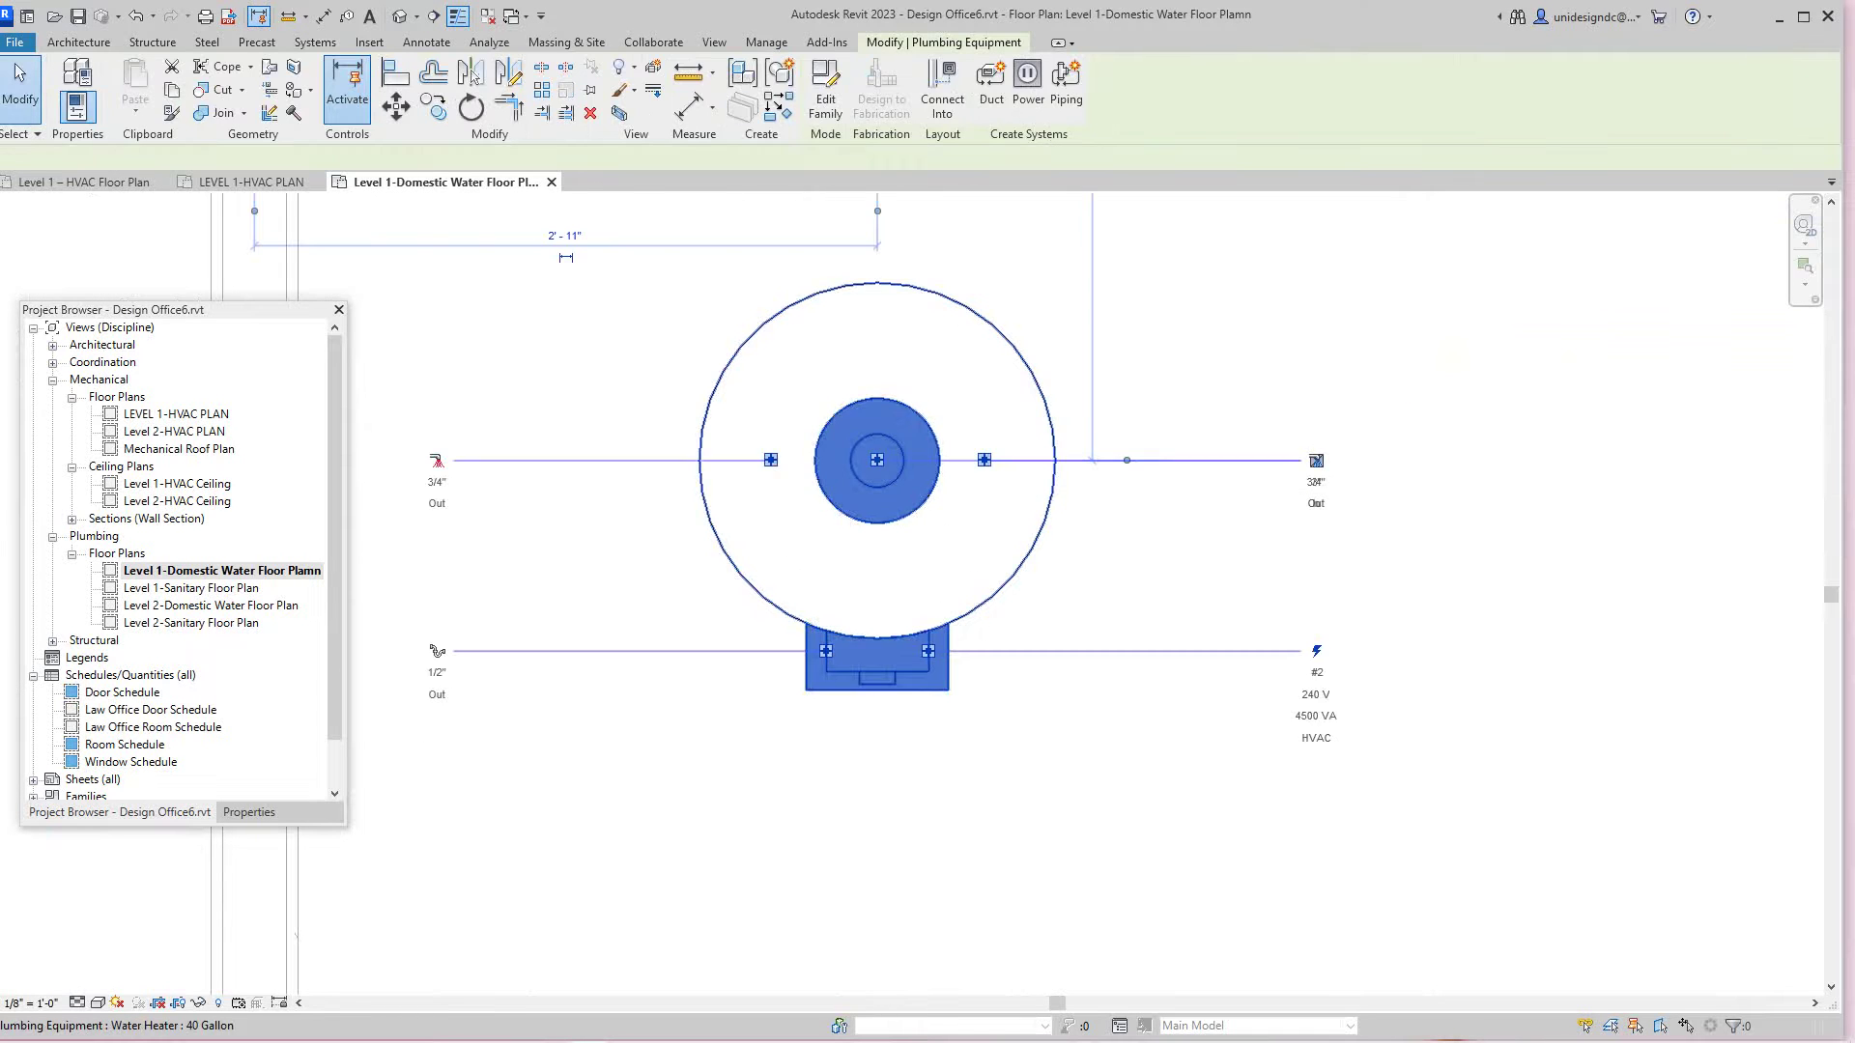
scroll(1093, 470, down, 1)
middle_drag(1094, 469, 1105, 477)
click(1140, 532)
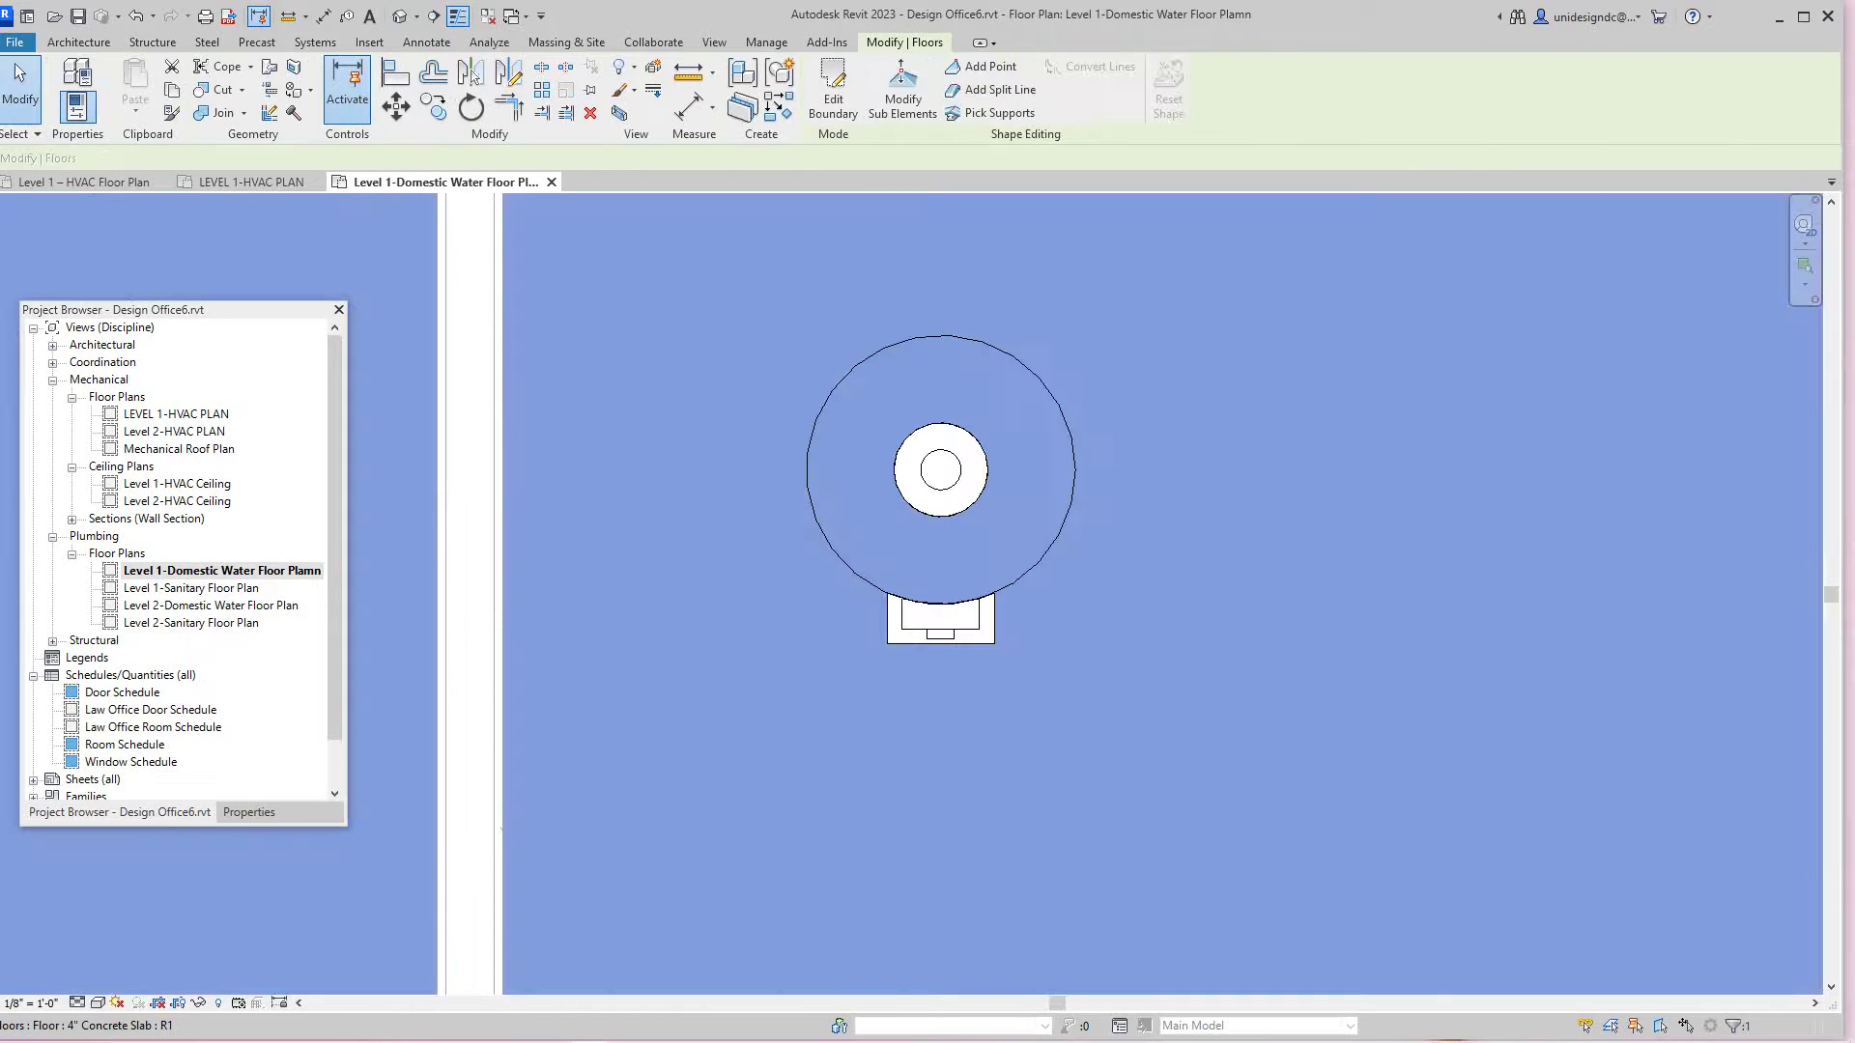
key(Escape)
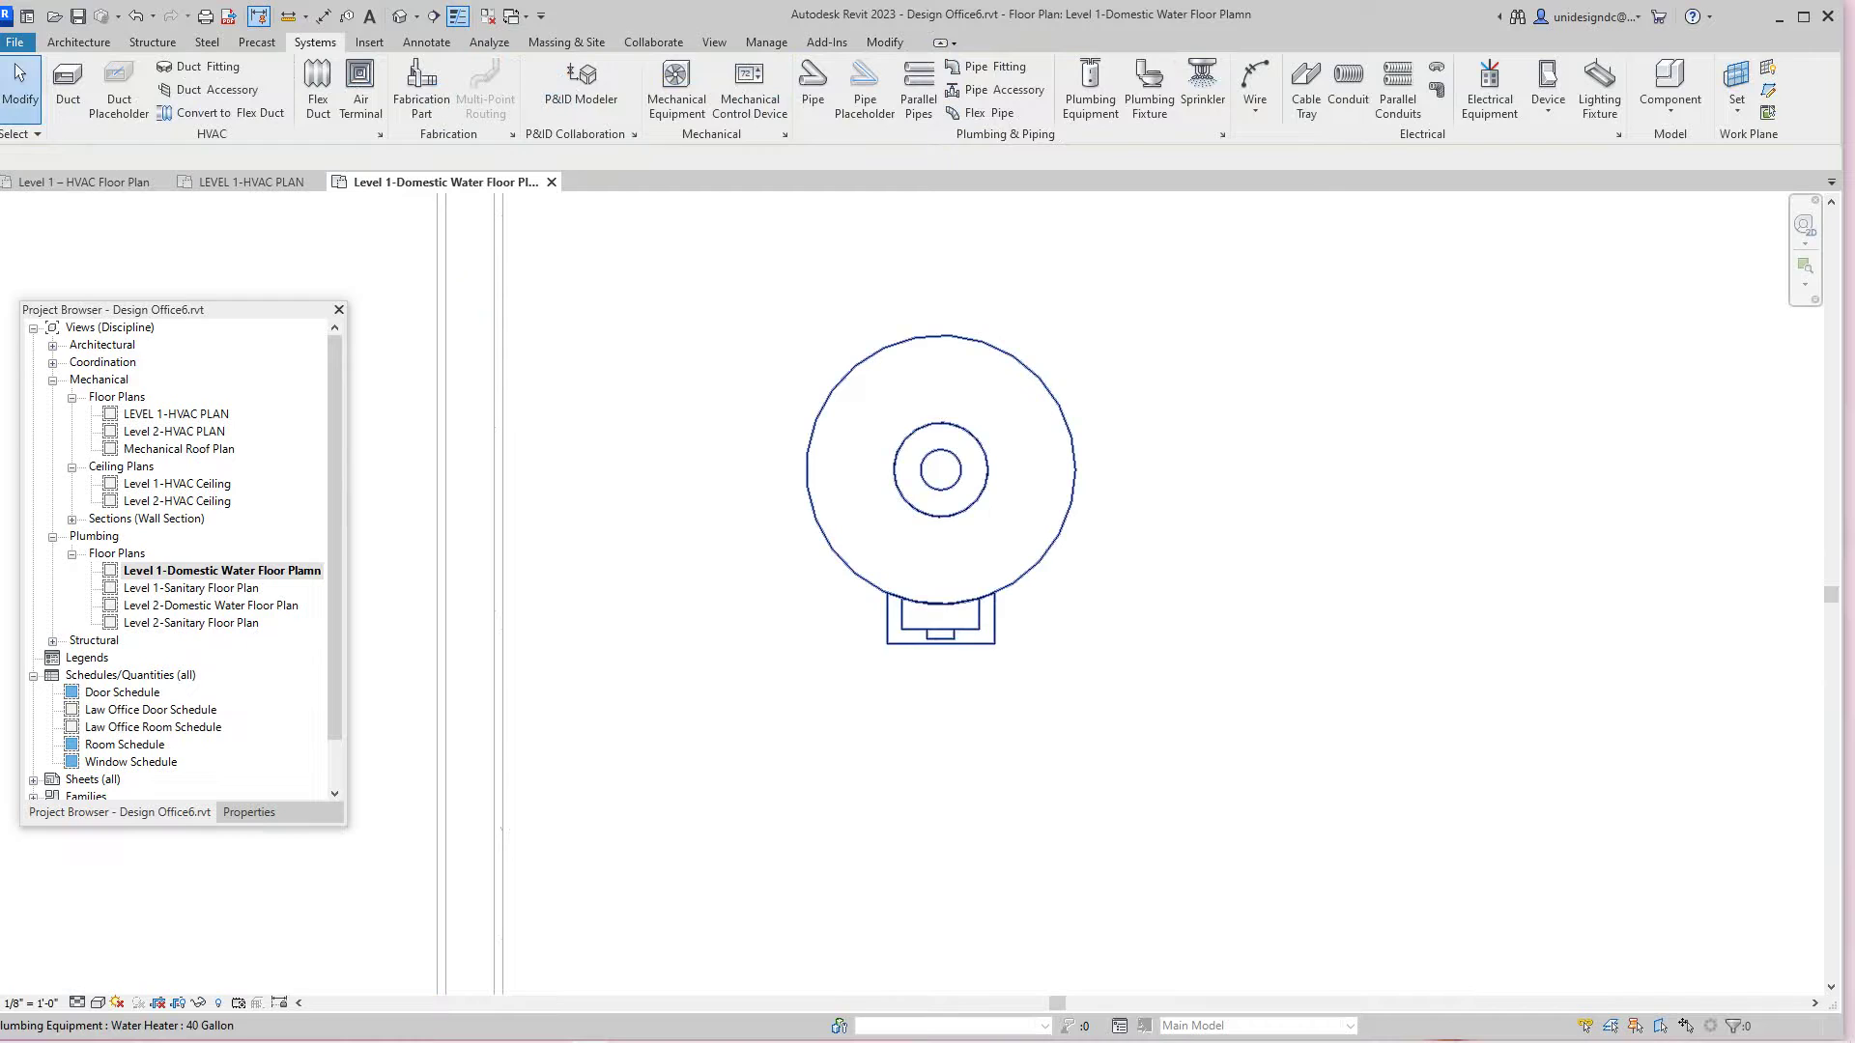
click(1071, 502)
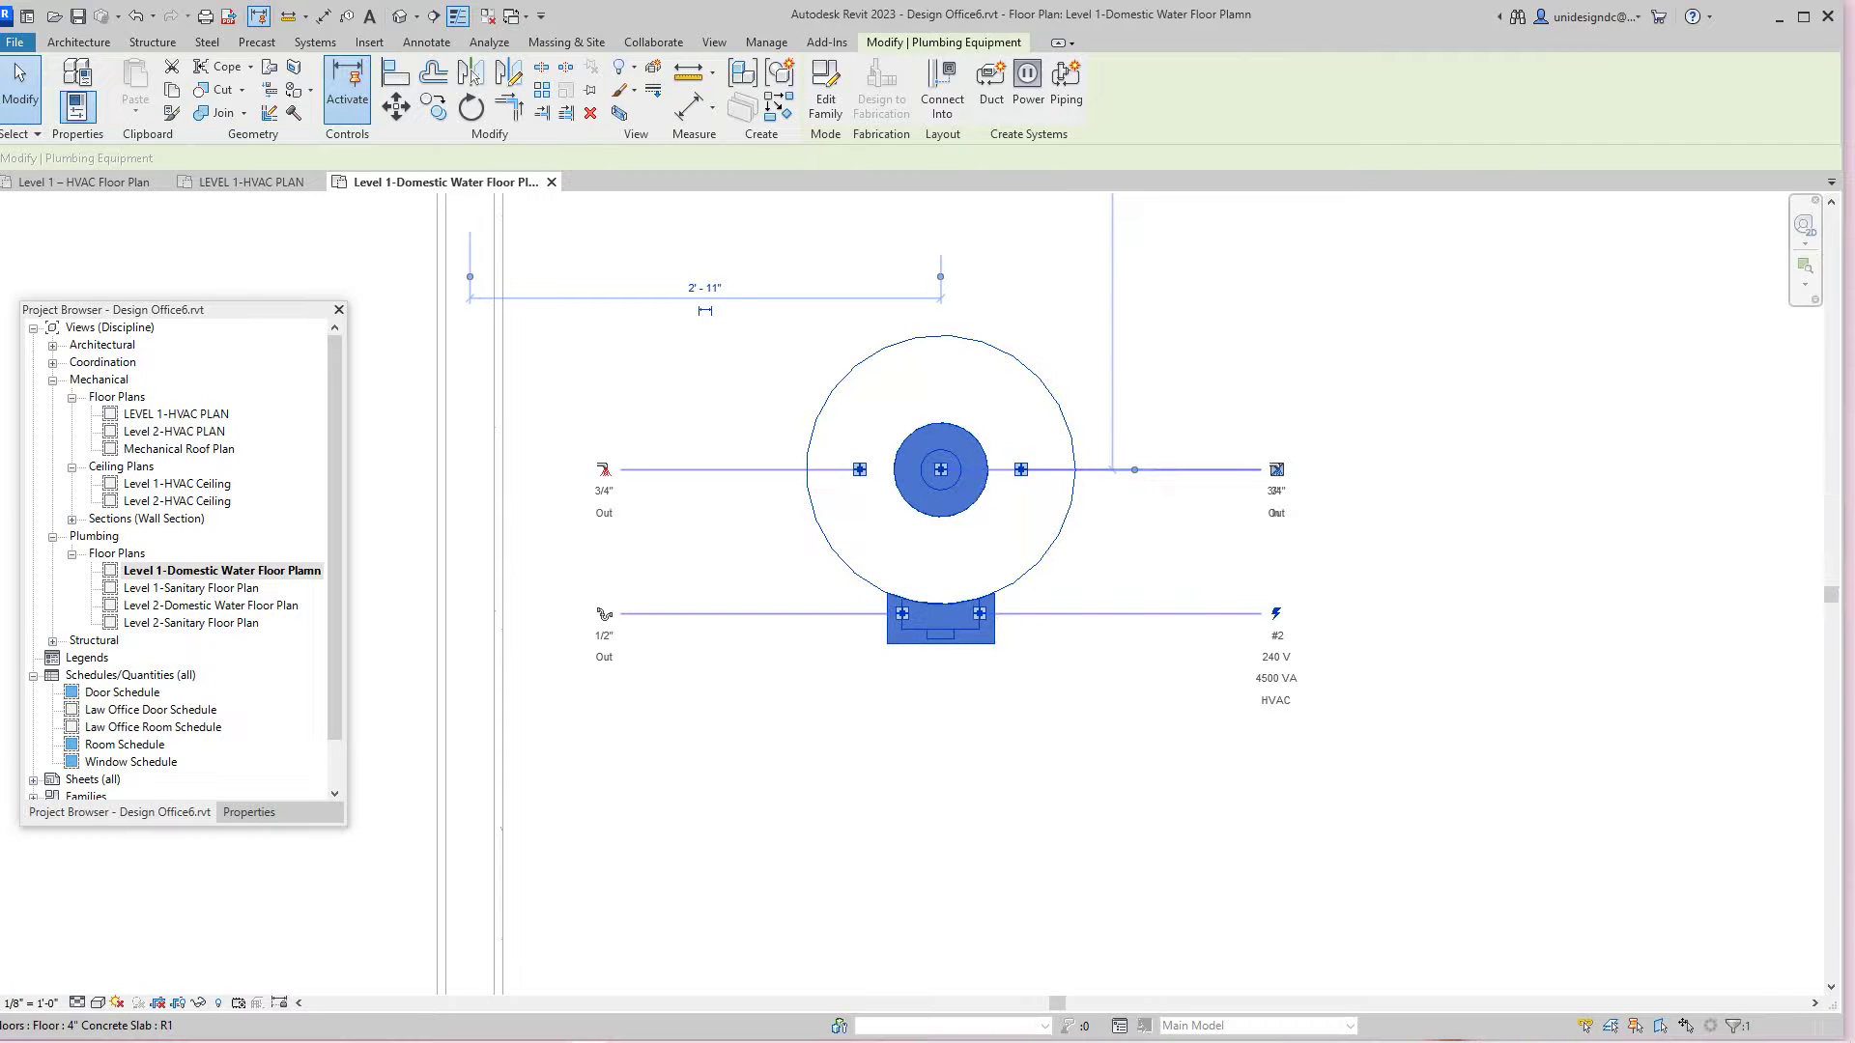
scroll(1001, 764, down, 5)
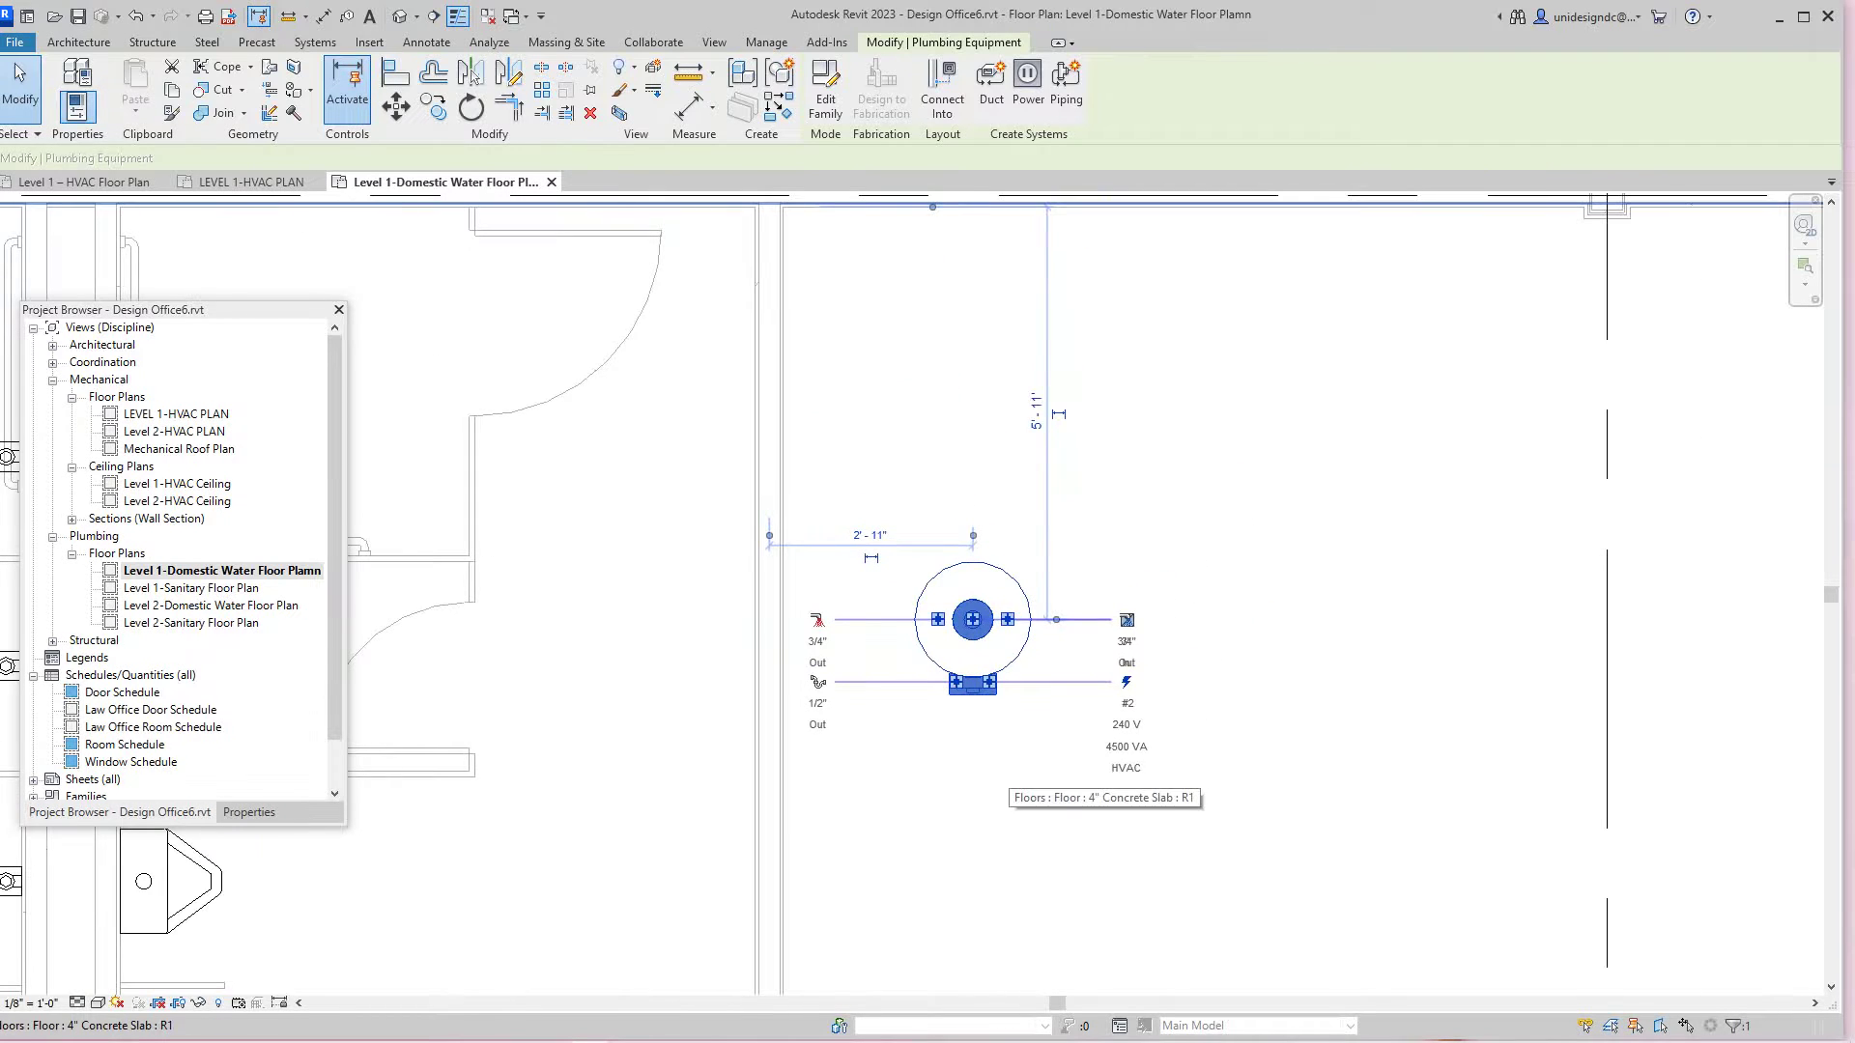
click(1002, 769)
scroll(1003, 769, down, 1)
key(Escape)
scroll(1003, 769, down, 2)
scroll(1003, 688, down, 2)
middle_drag(1003, 688, 1081, 730)
scroll(985, 956, up, 5)
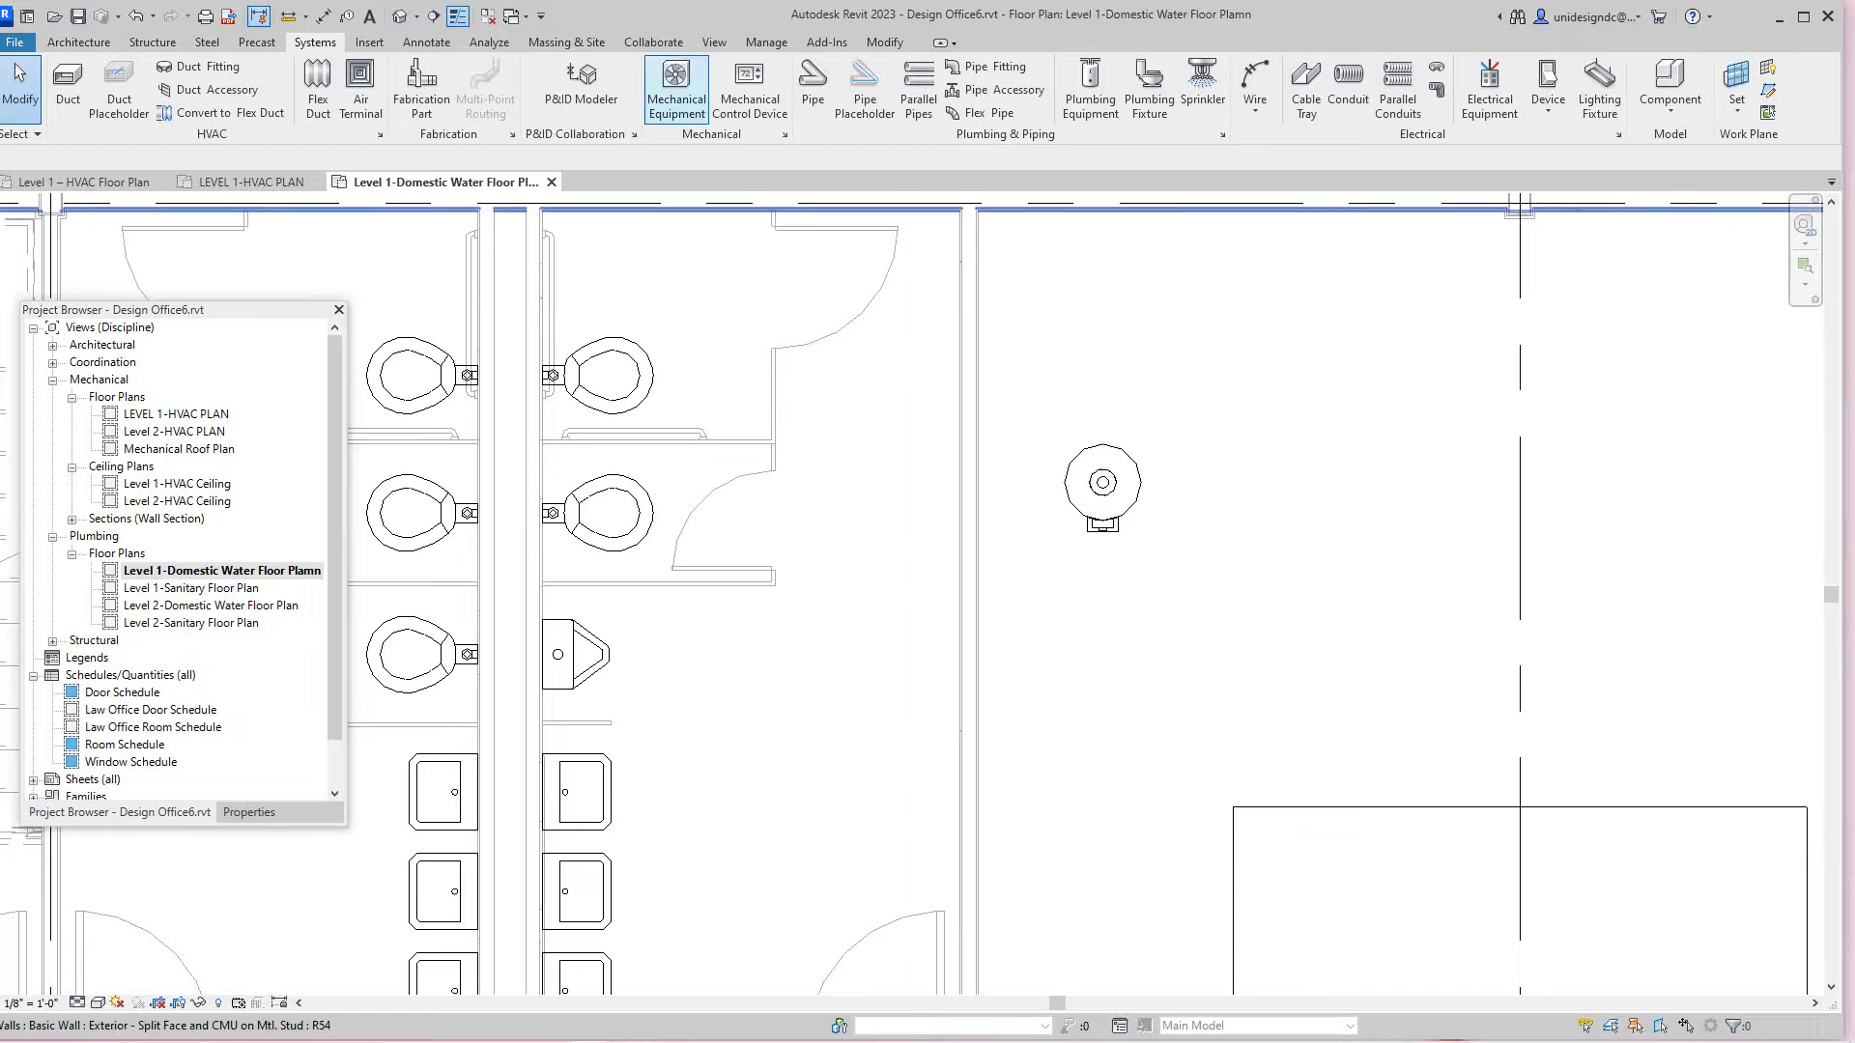
Step: Open the project units settings and switch the discipline to Piping
click(767, 42)
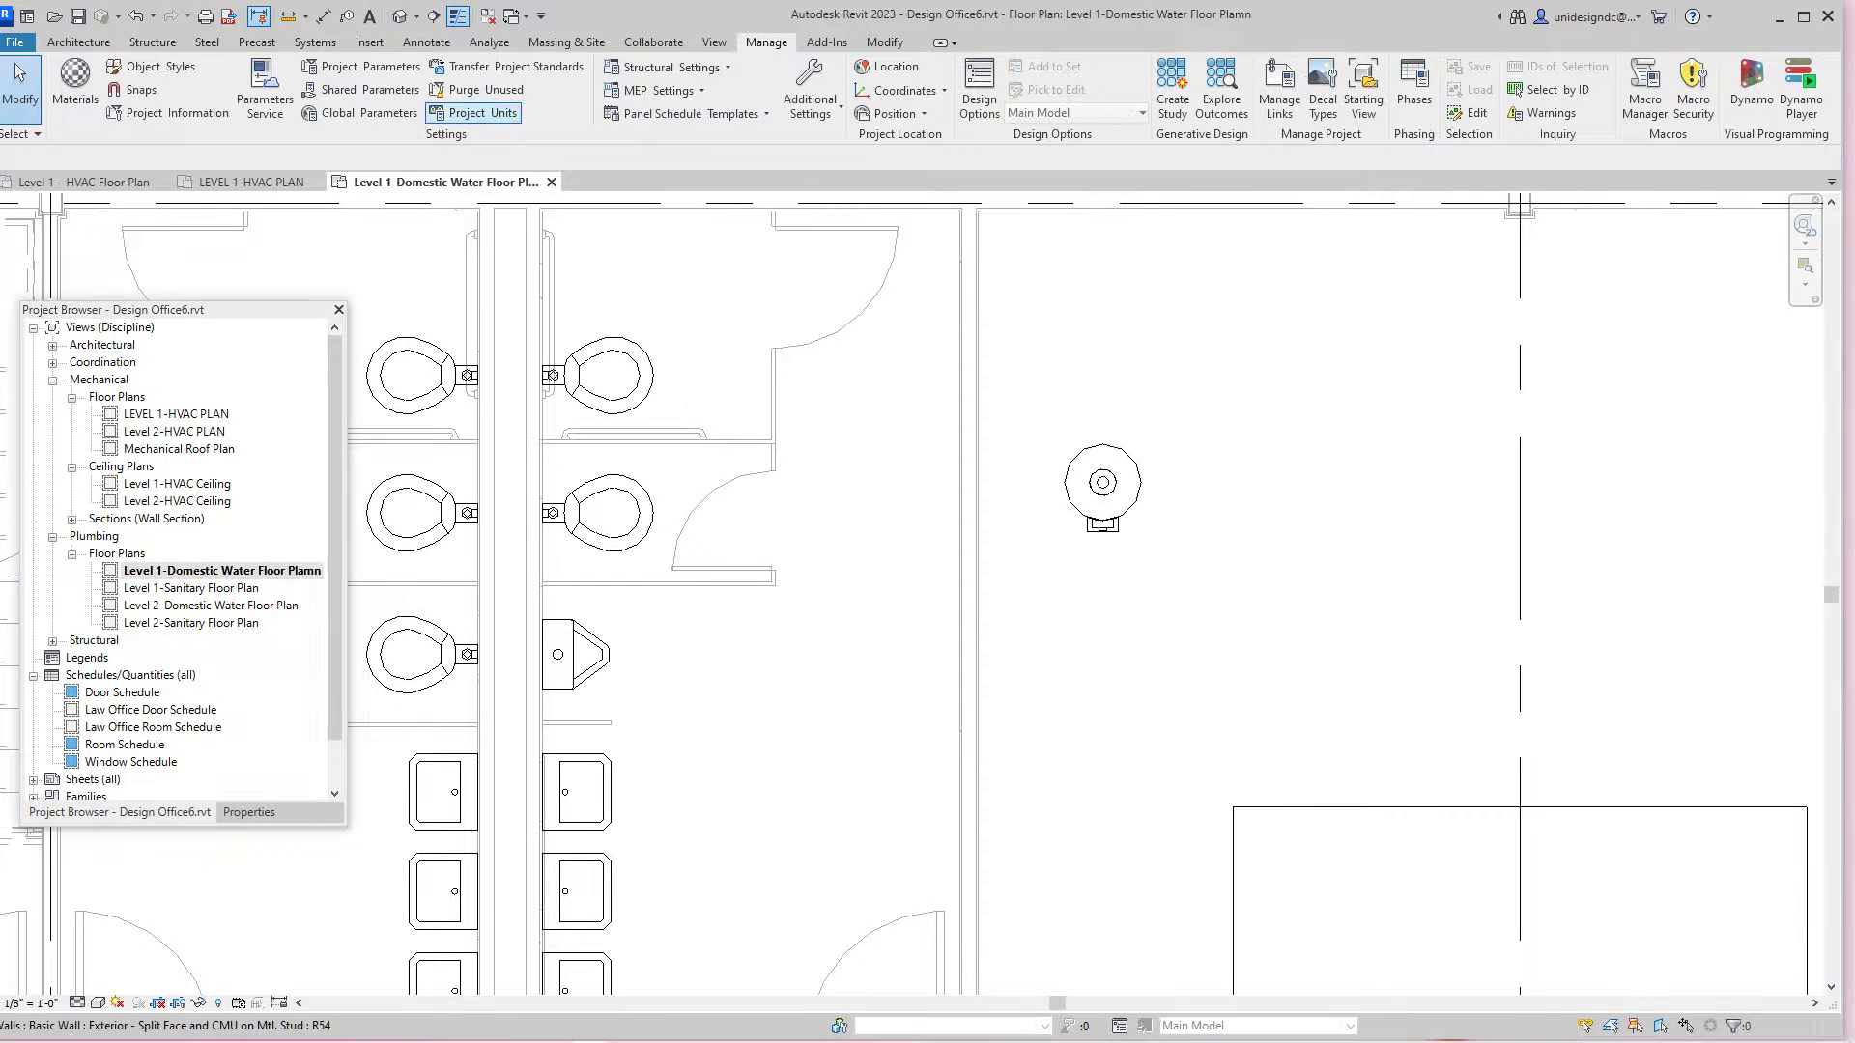
click(473, 113)
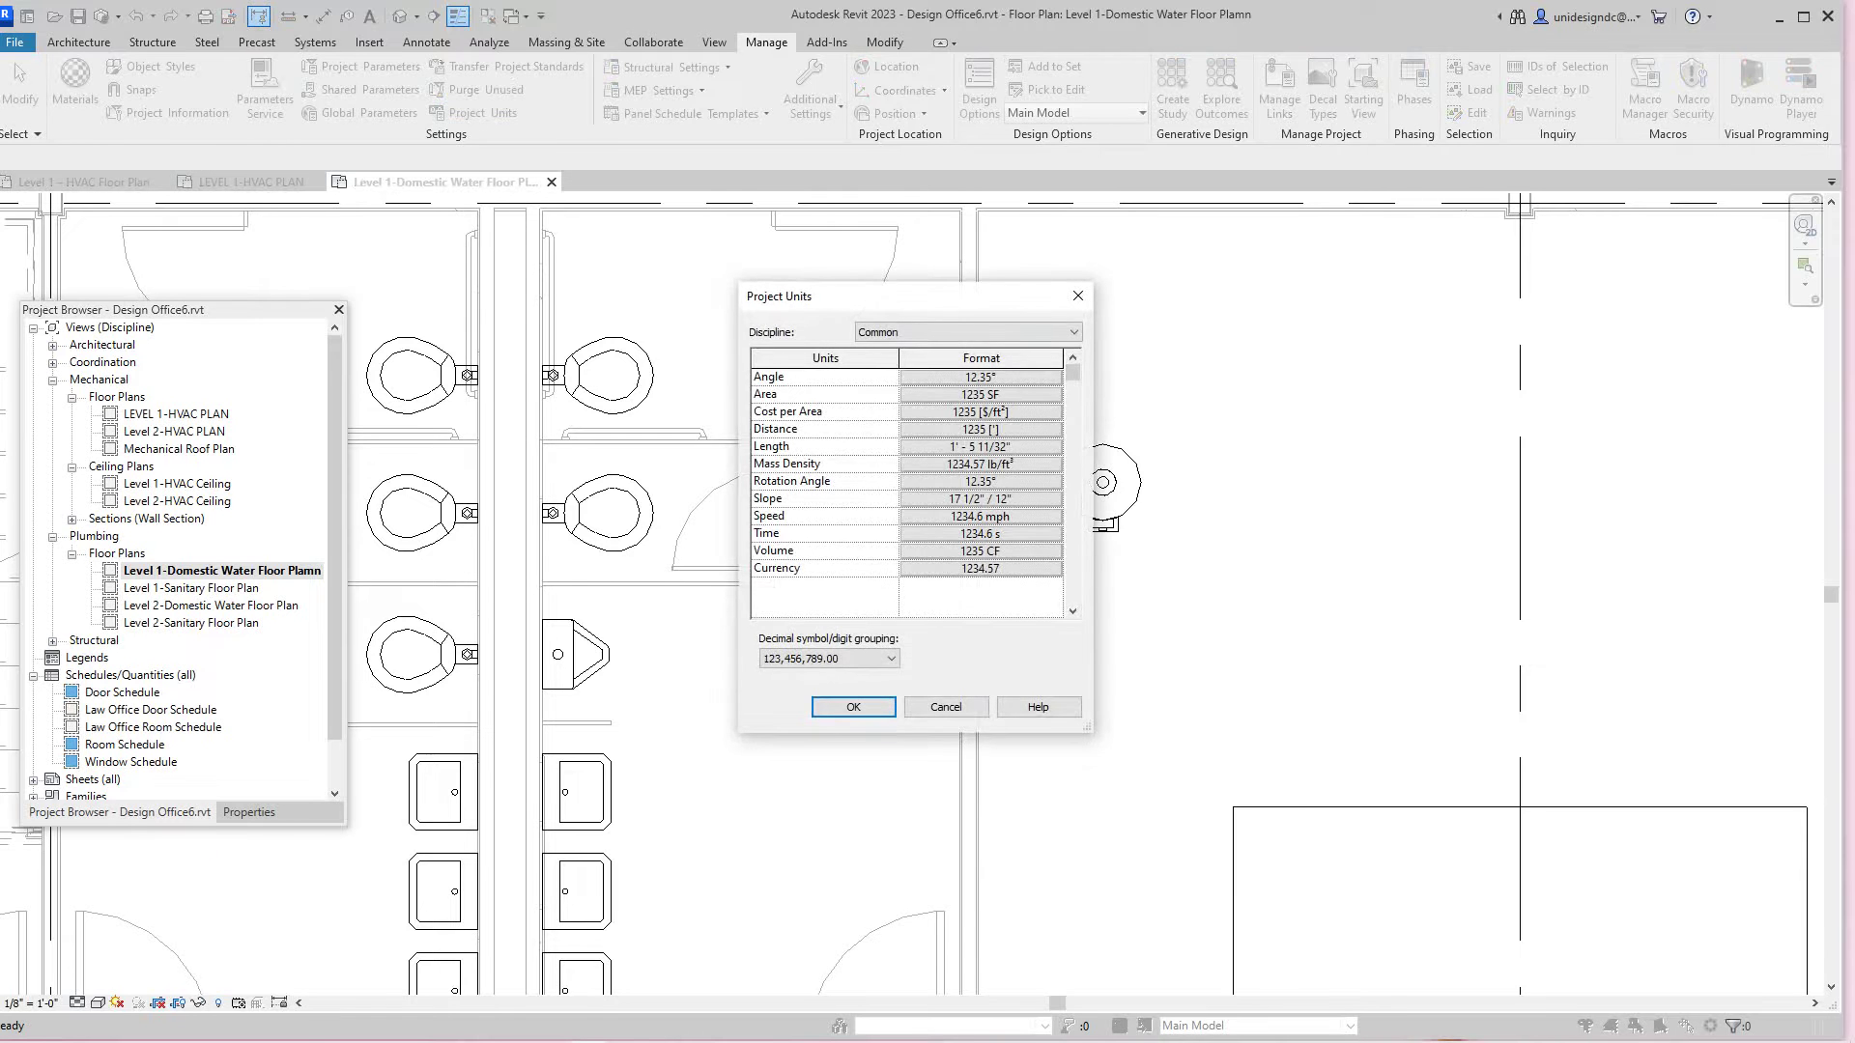
drag(885, 301, 945, 286)
click(1024, 318)
key(Down)
key(Down)
key(Down)
key(Down)
key(Down)
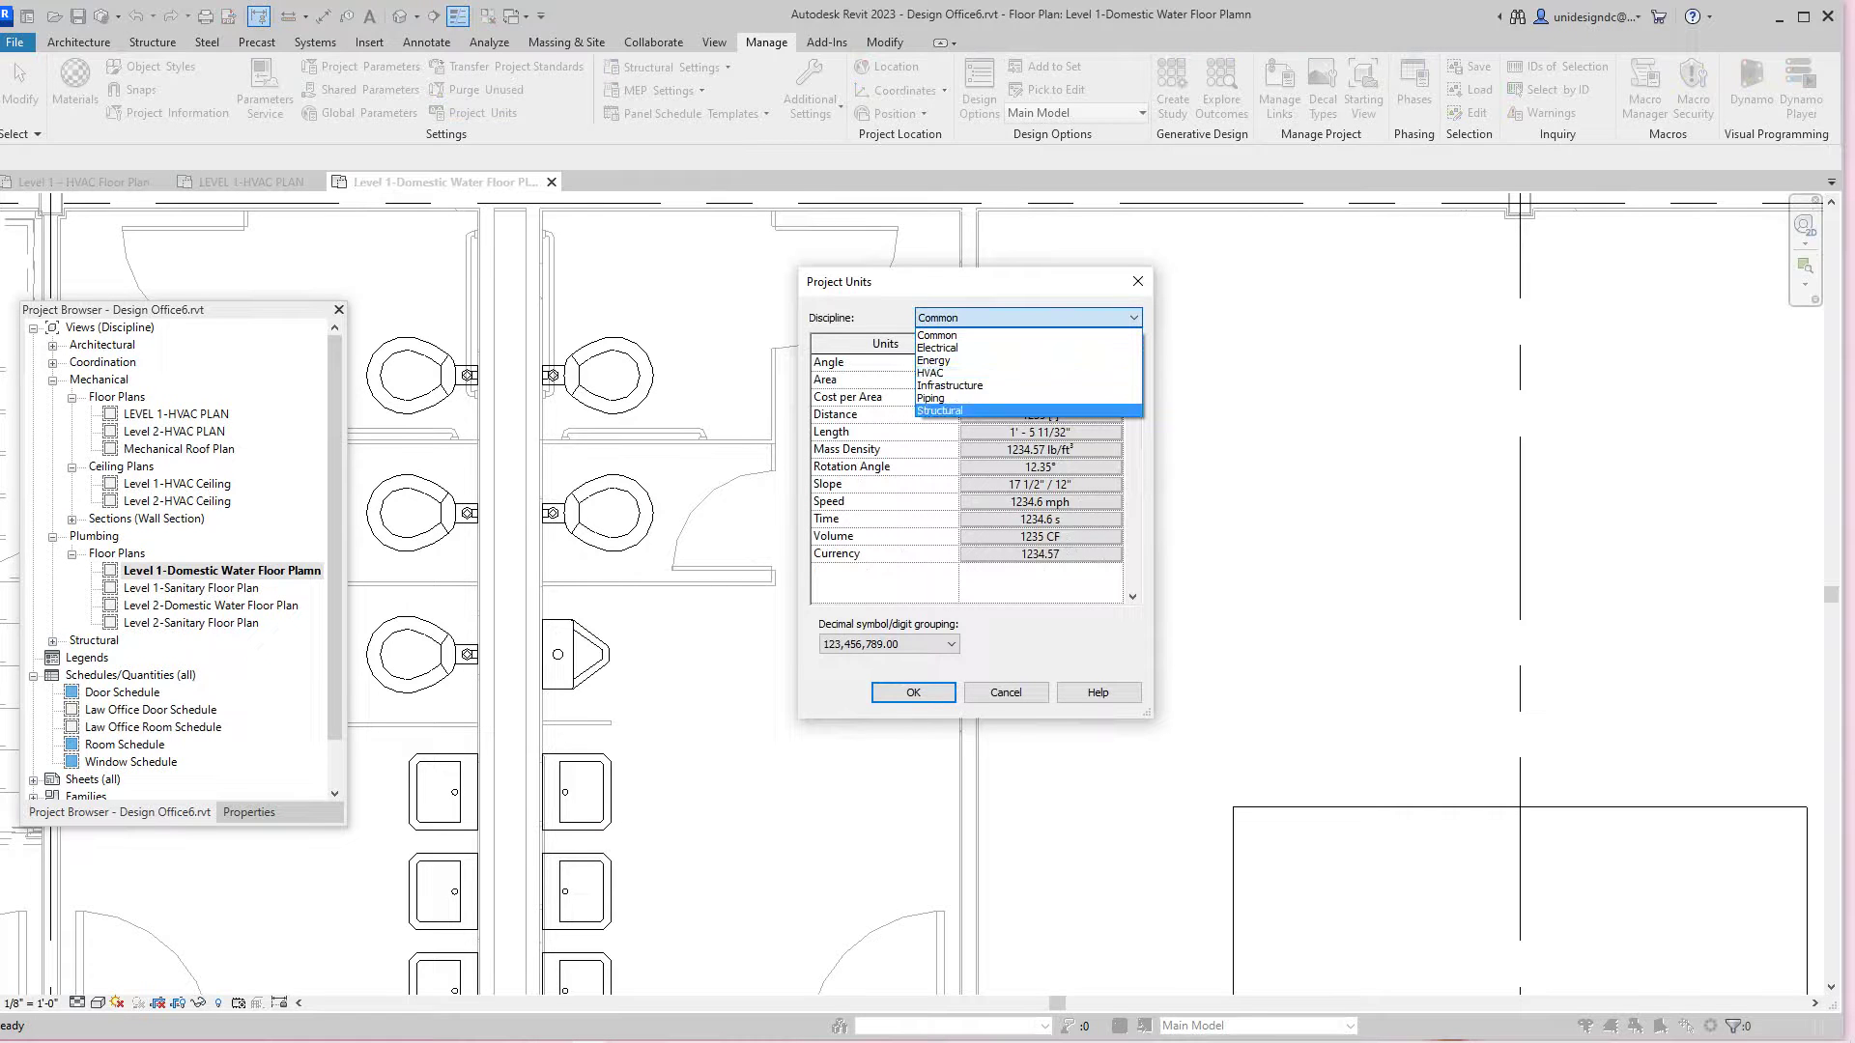
key(Return)
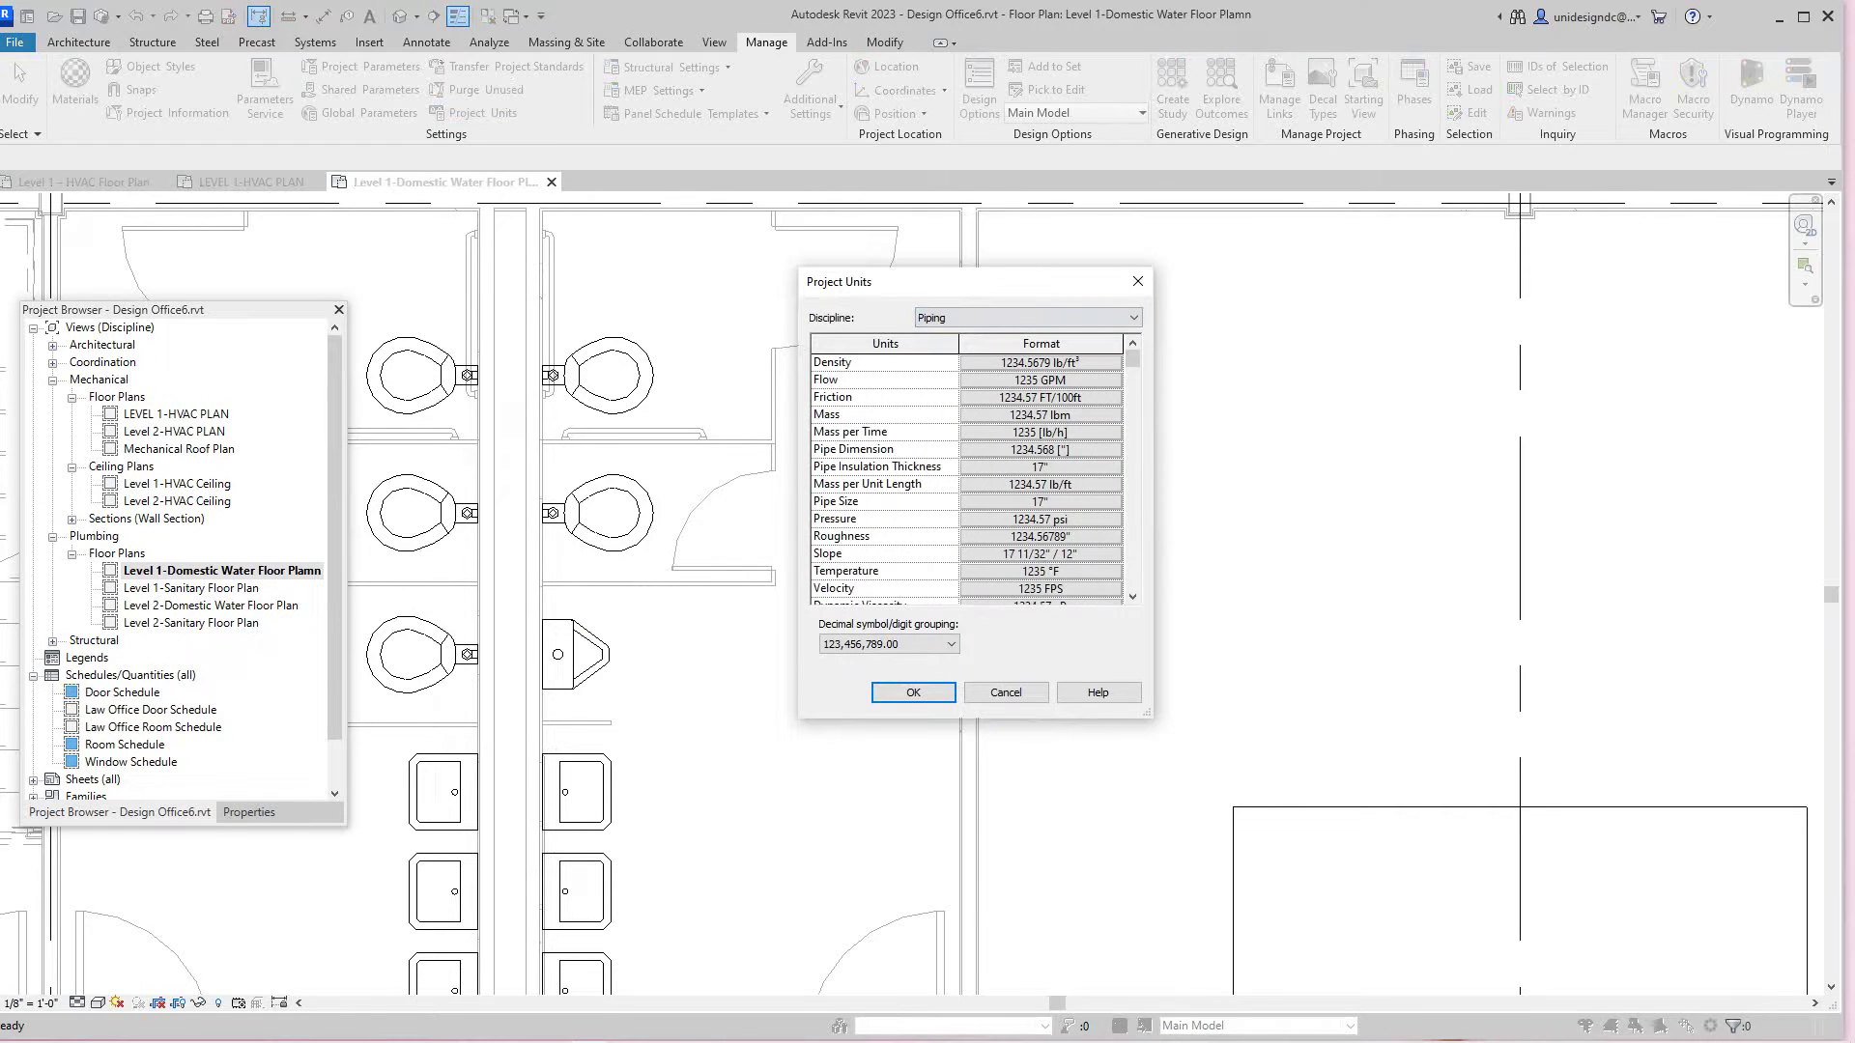
Step: Set the Pipe Size units to round to the nearest 1/4" and apply the project units
scroll(971, 478, down, 2)
scroll(971, 478, up, 1)
scroll(971, 478, down, 1)
scroll(971, 478, up, 1)
scroll(971, 478, down, 1)
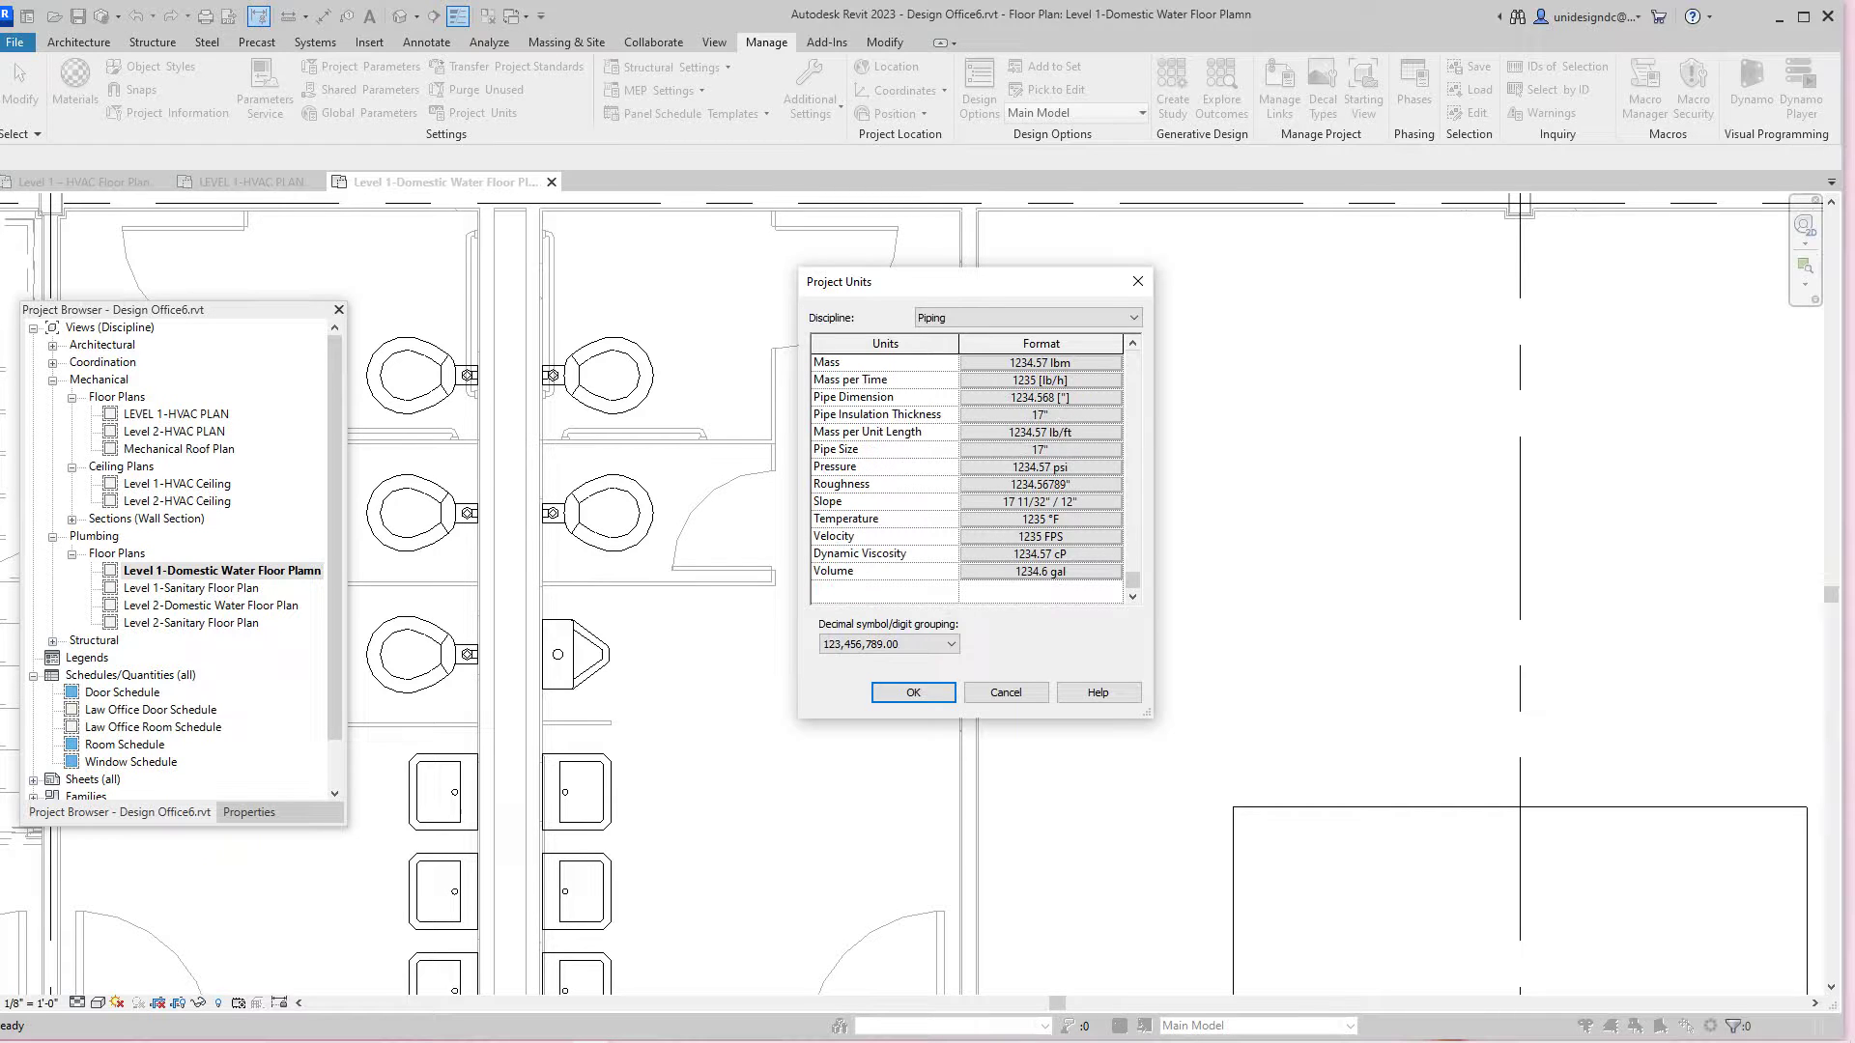
click(1041, 449)
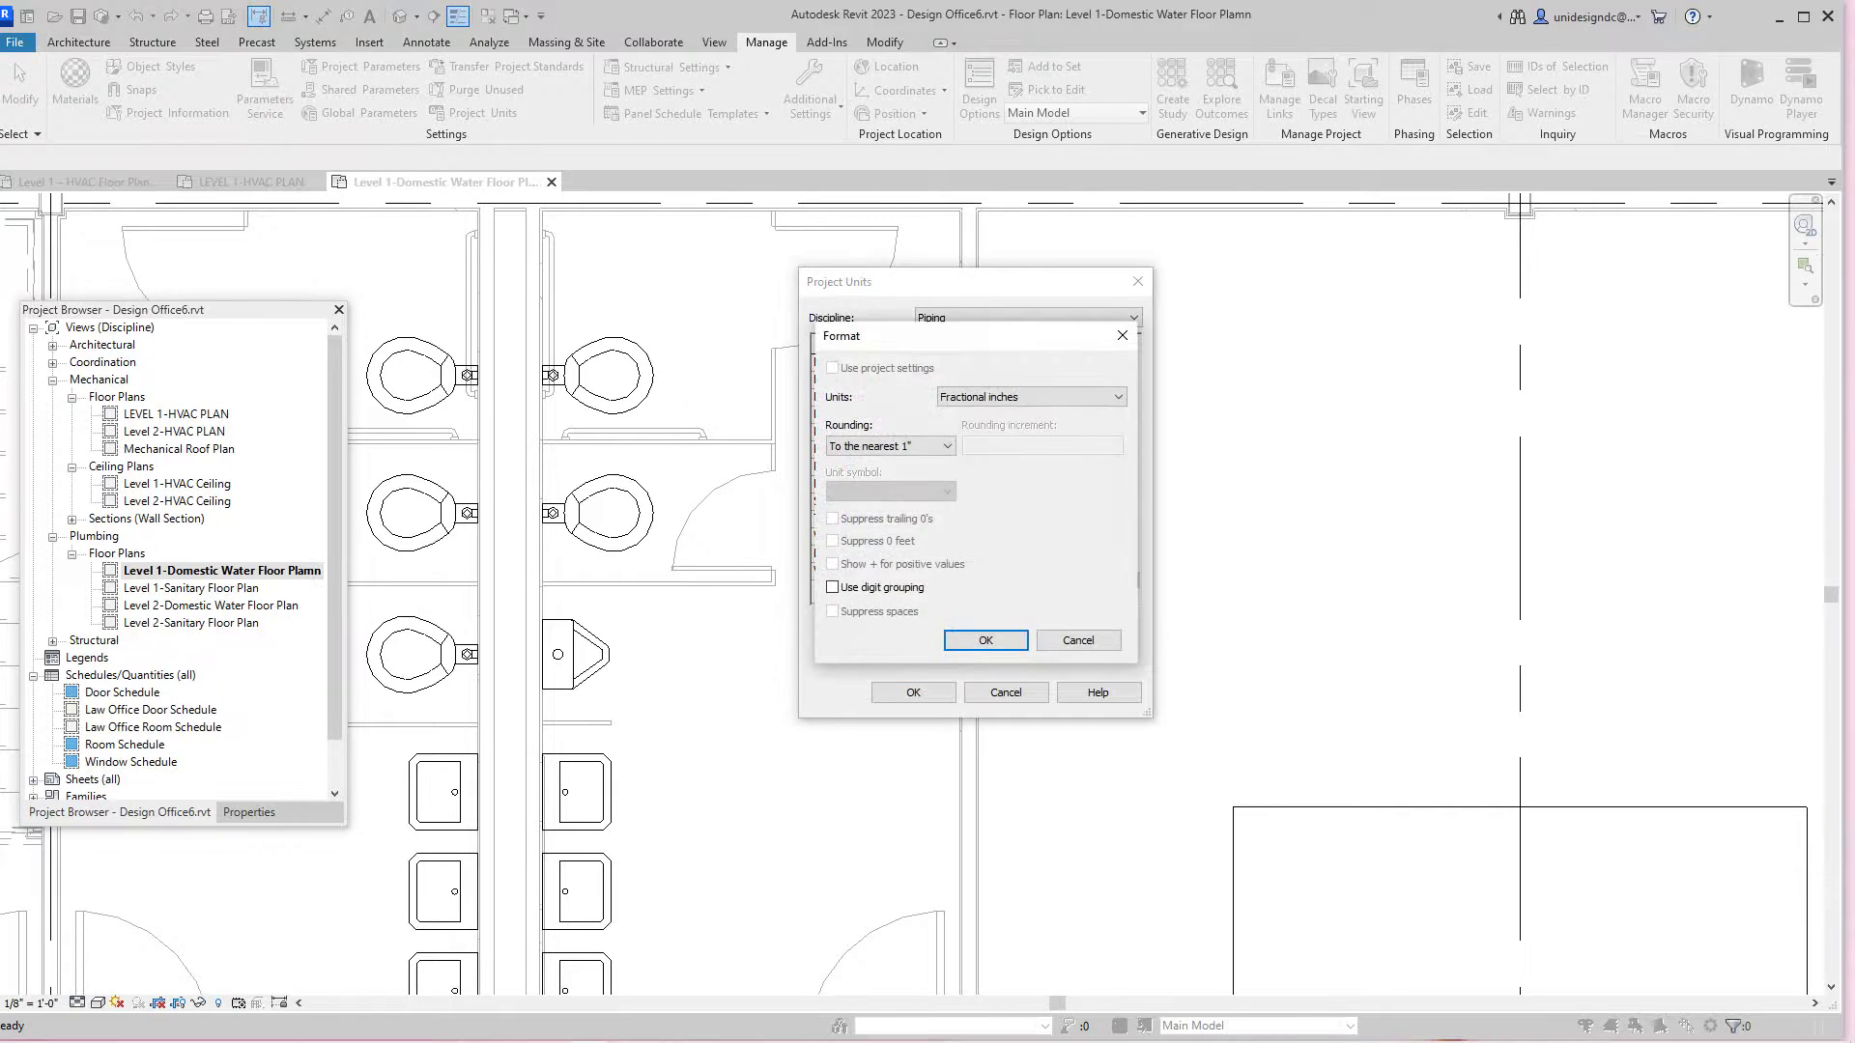
click(889, 446)
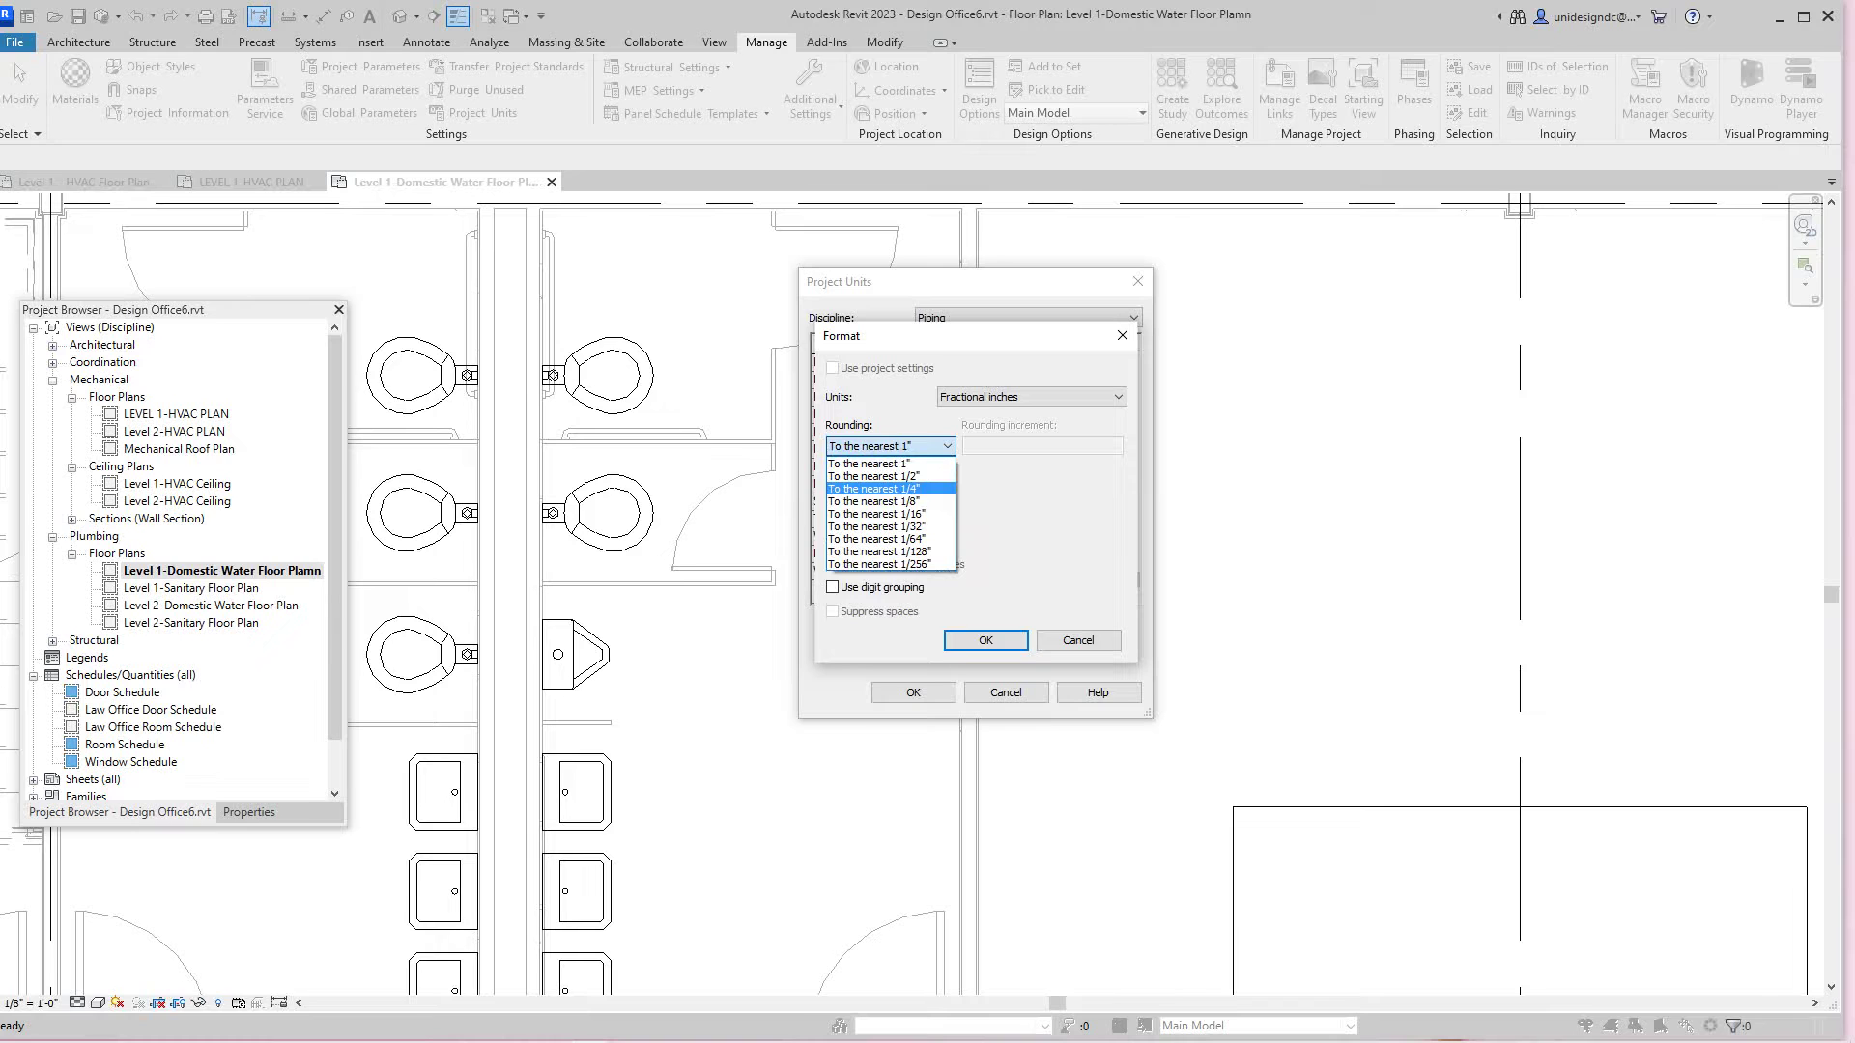
click(889, 488)
click(986, 641)
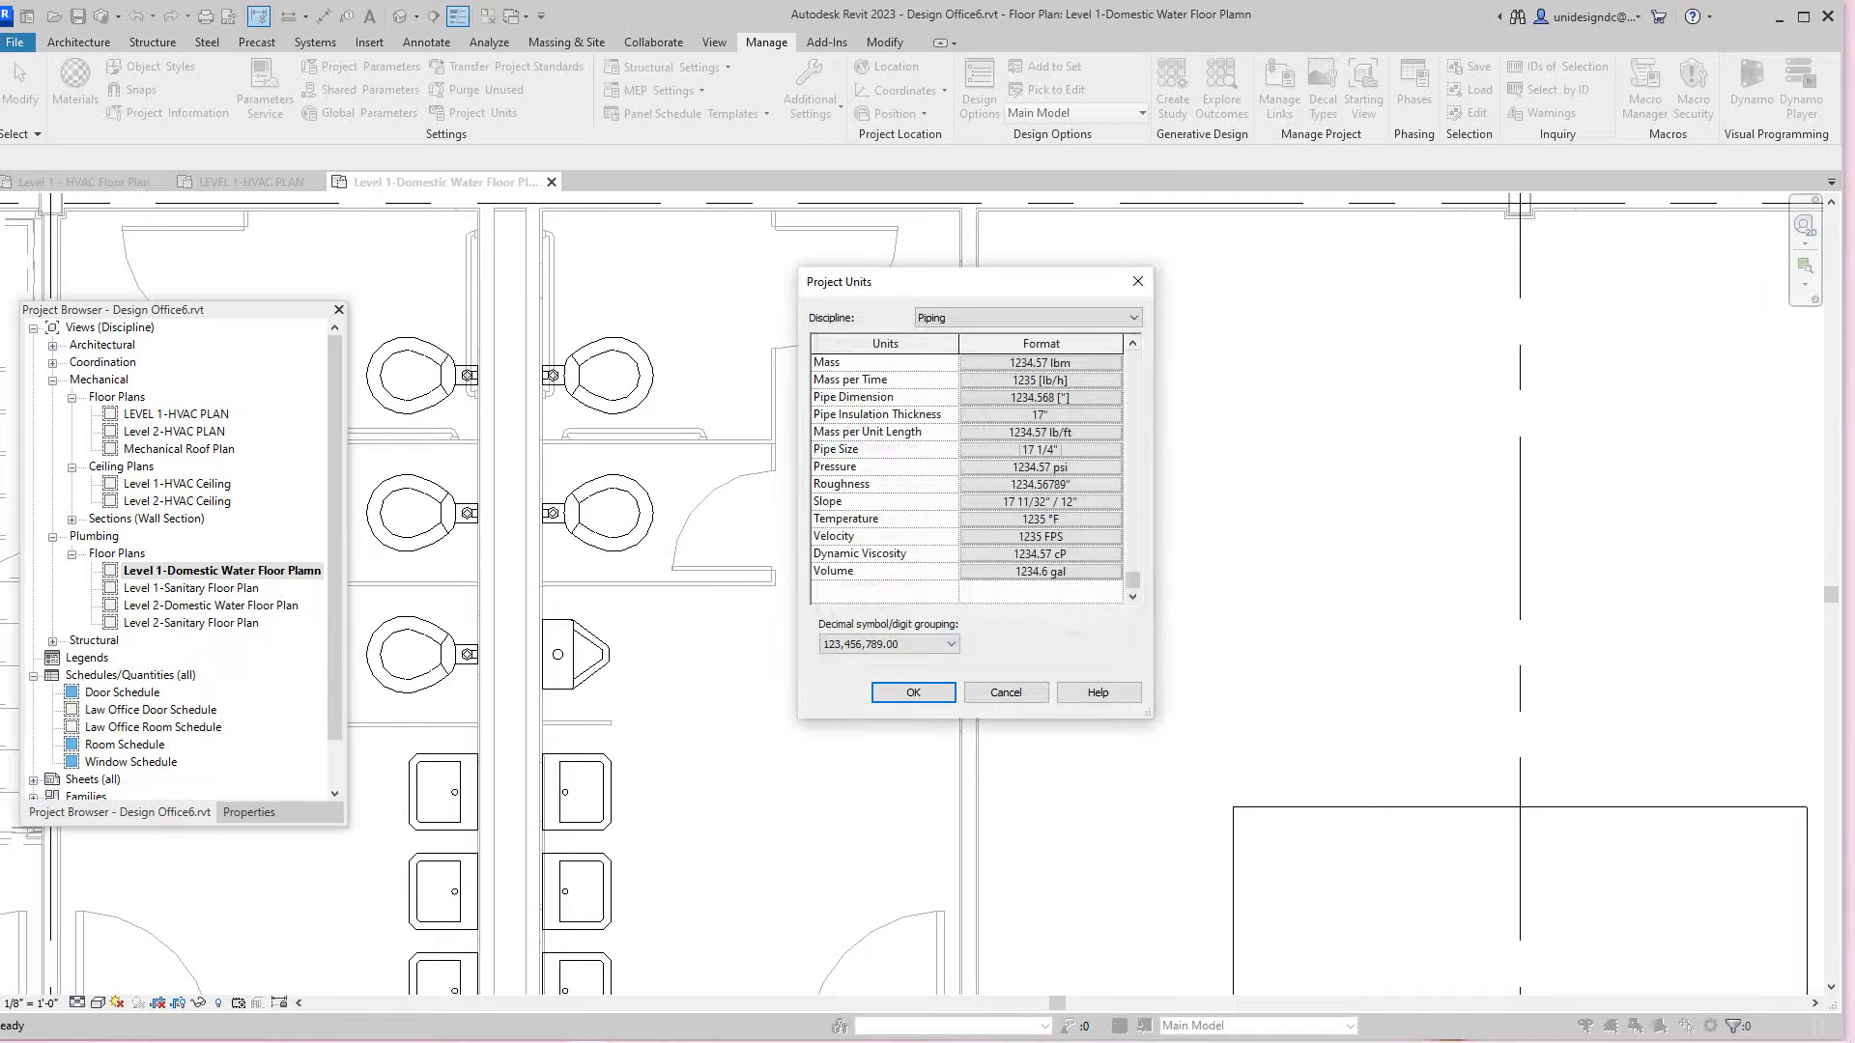
click(913, 693)
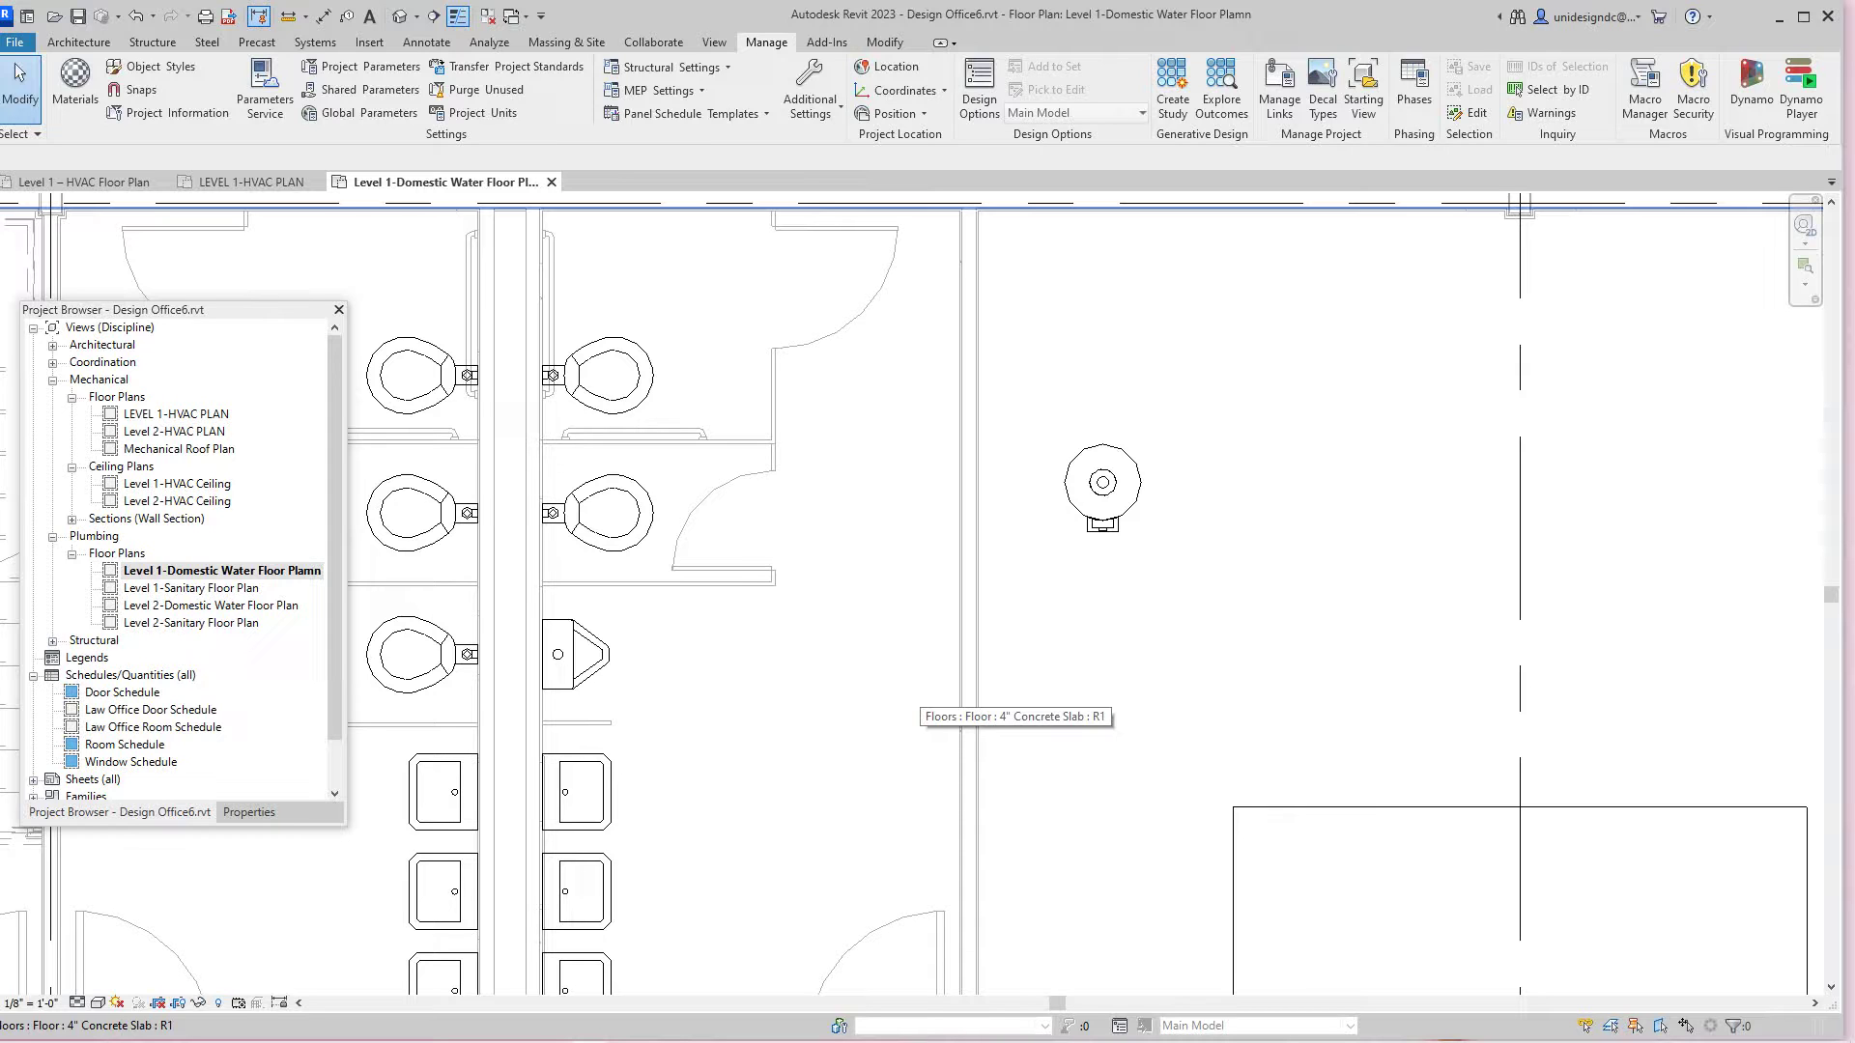
Step: Start a 3/4" pipe from the water heater's west hot water outlet and set its middle elevation to 9' 8"
scroll(1314, 475, down, 6)
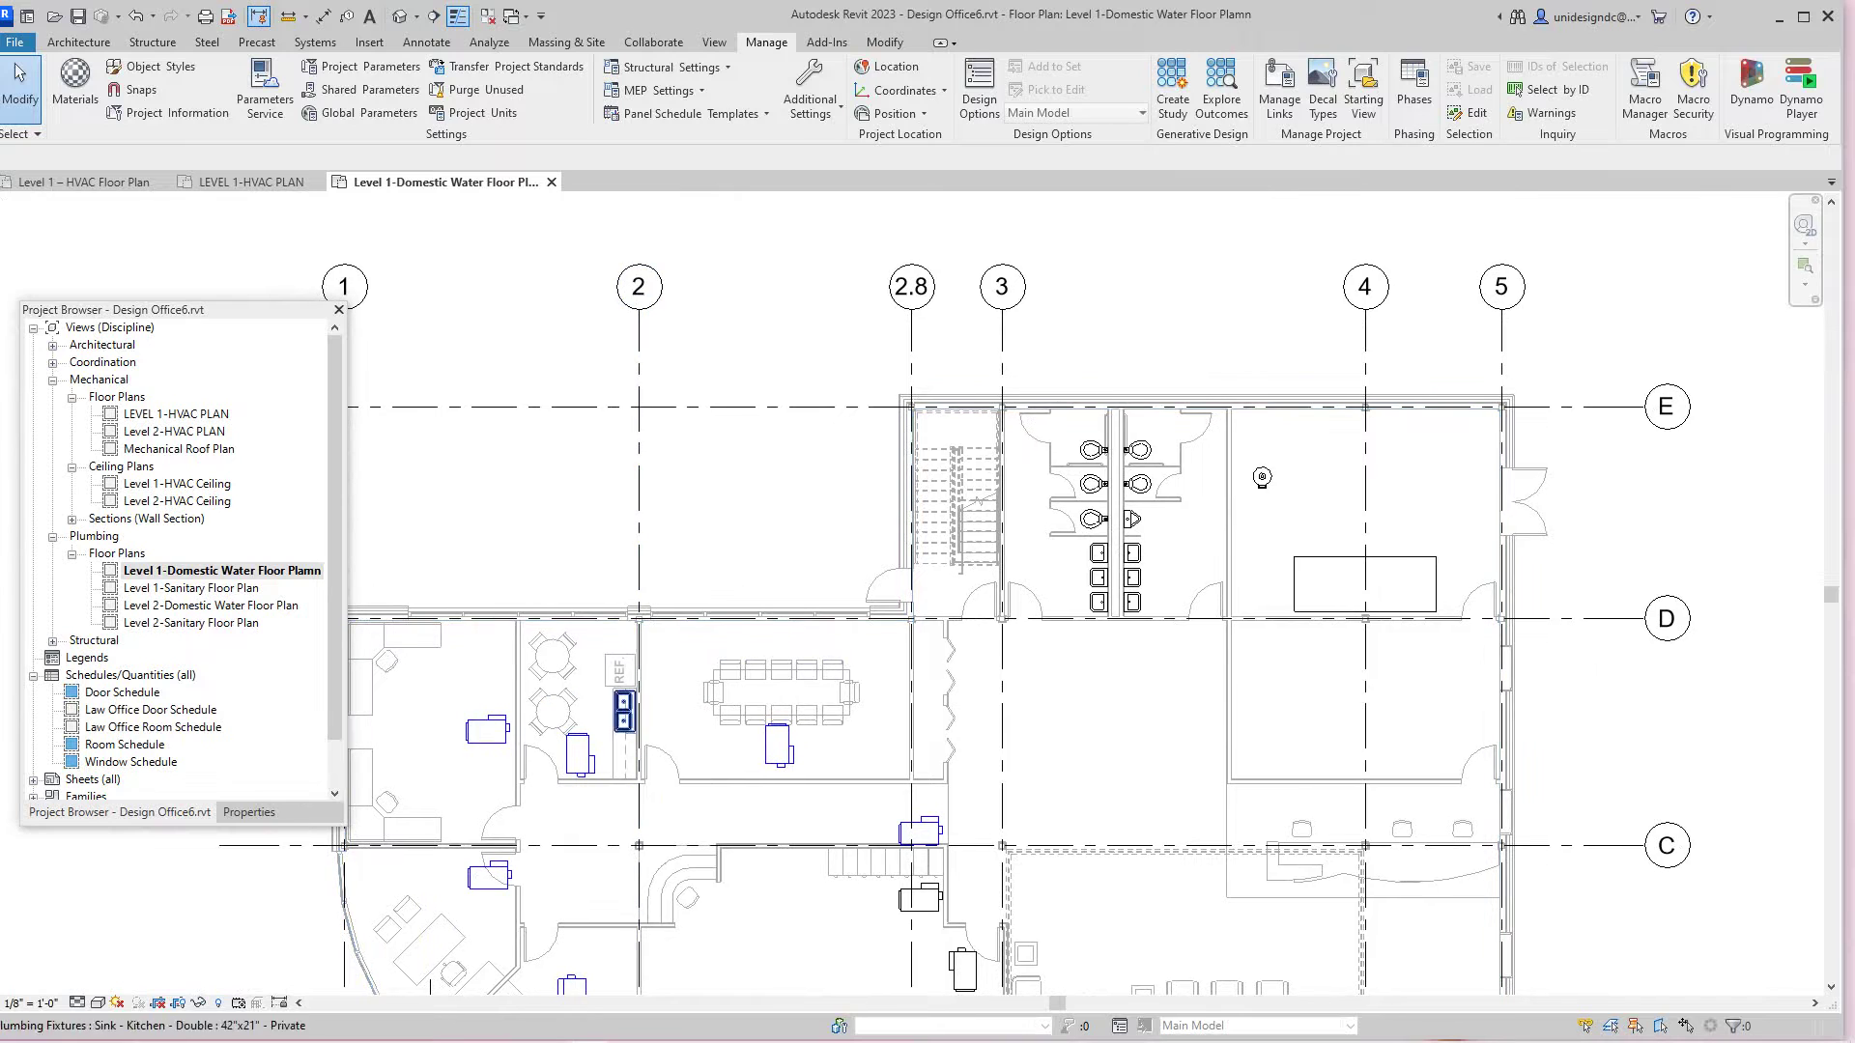
scroll(1262, 478, up, 6)
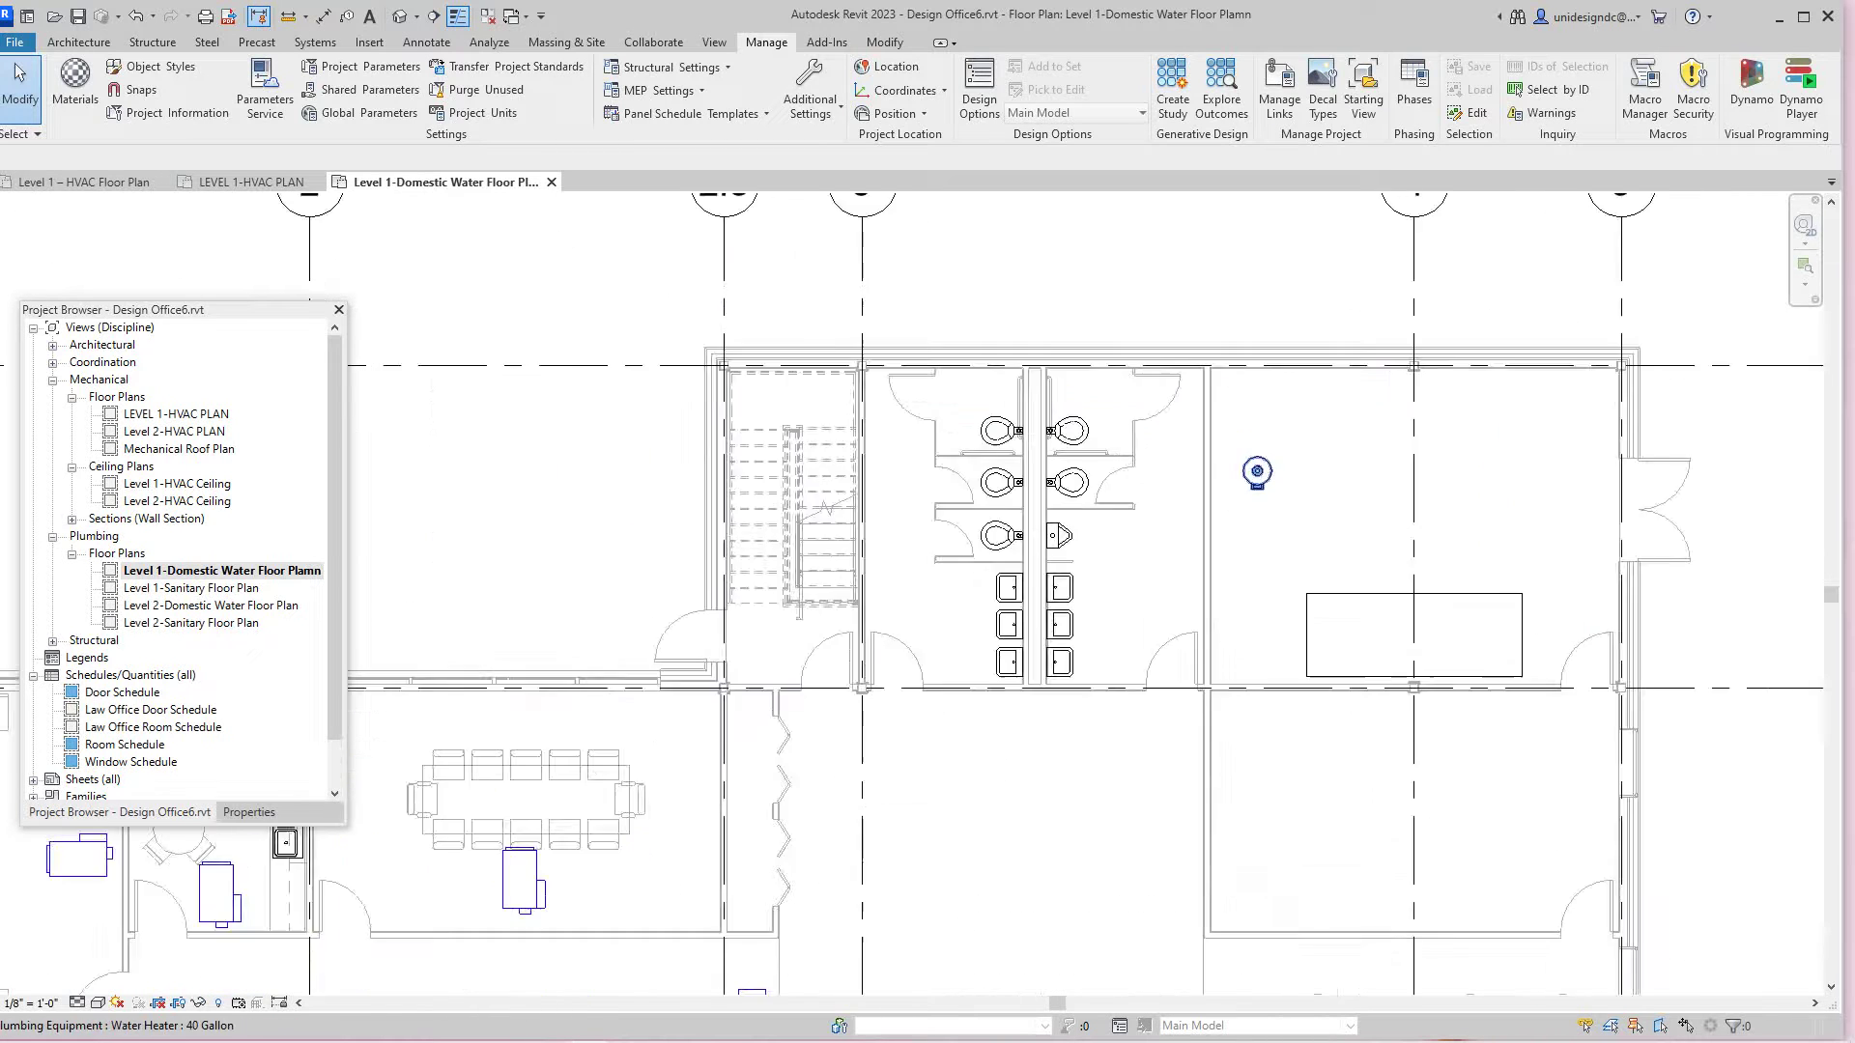
scroll(1246, 488, up, 3)
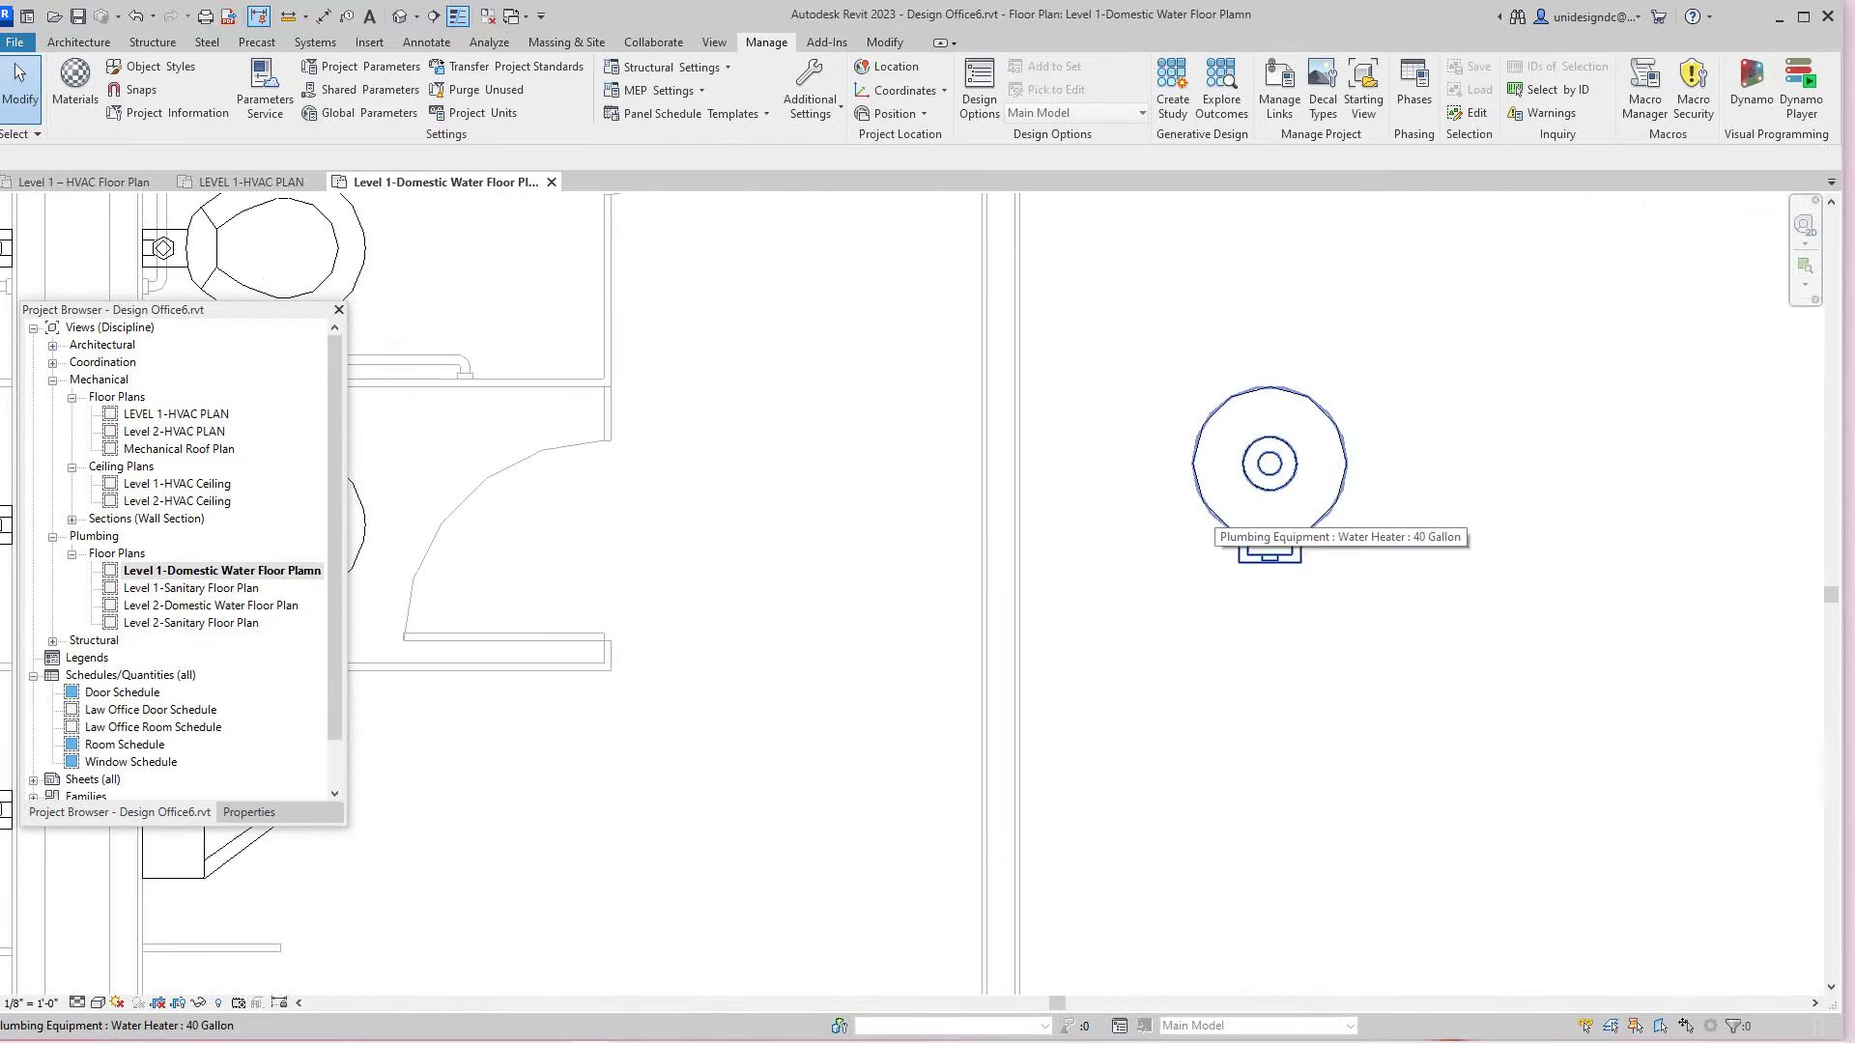
click(1265, 522)
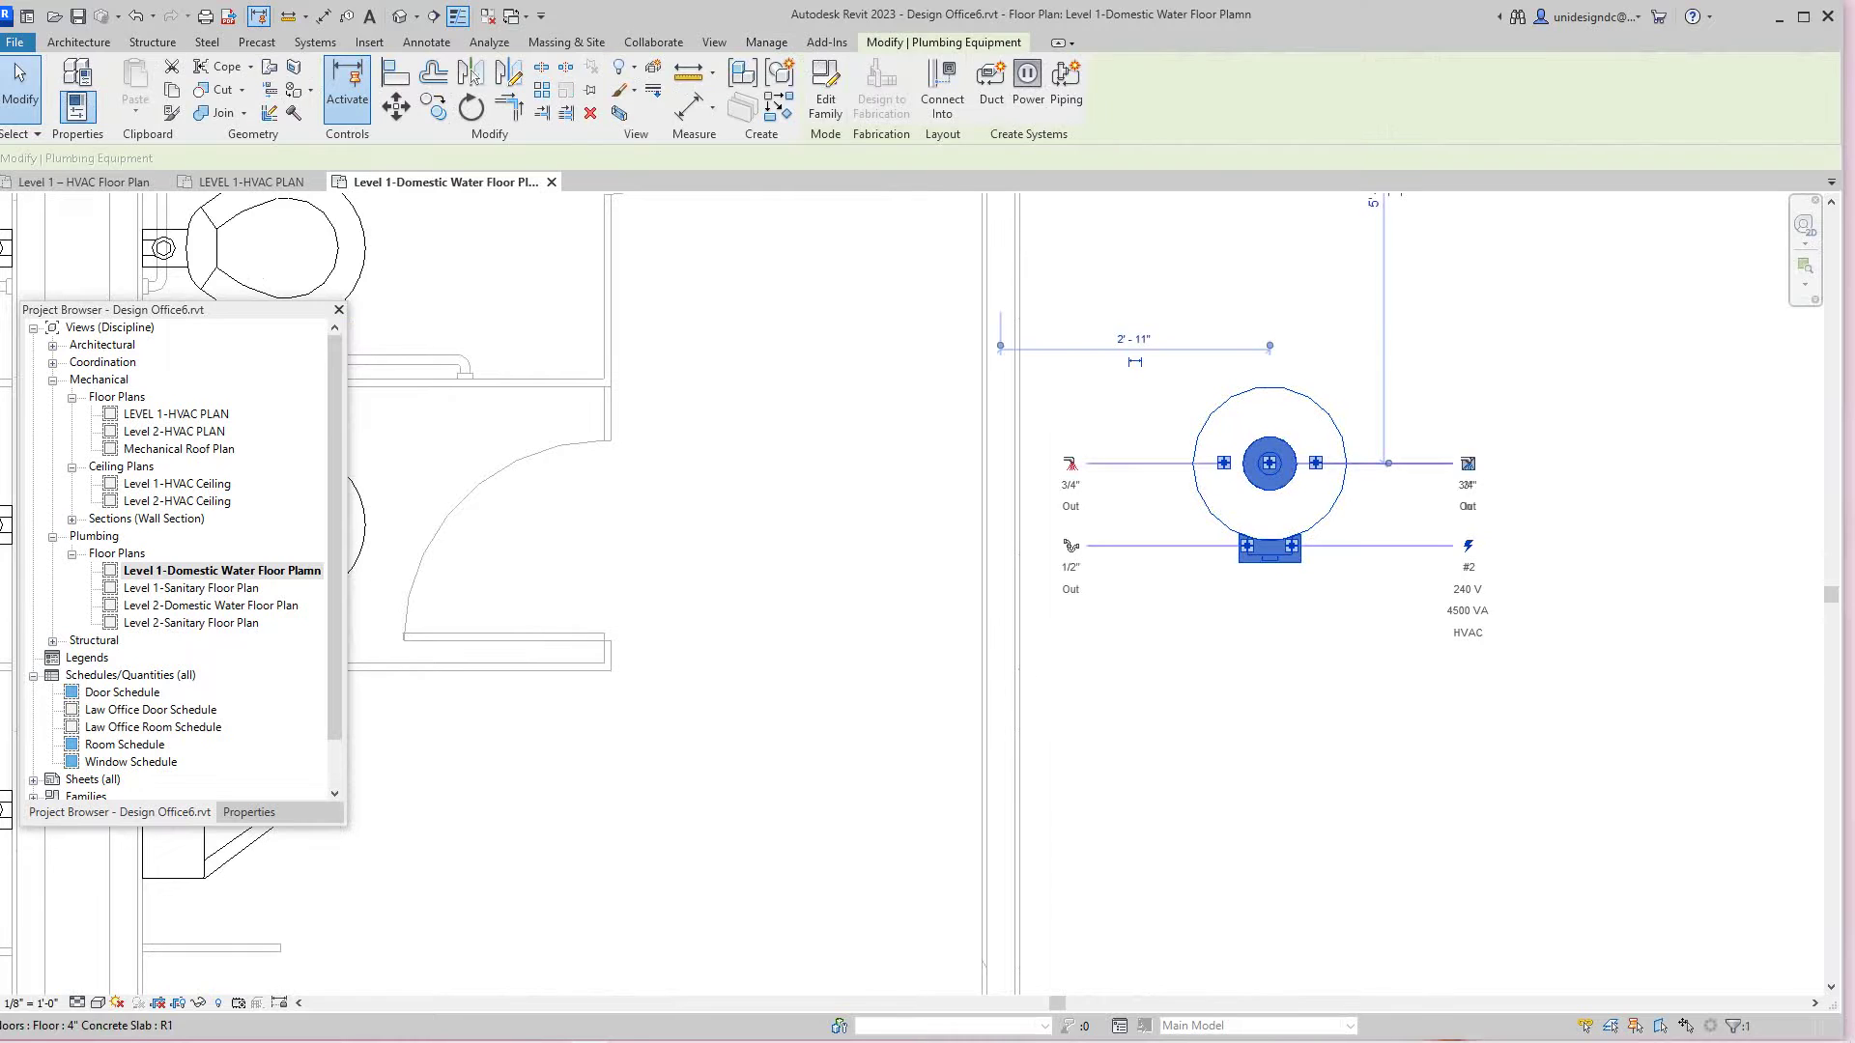
right_click(1225, 463)
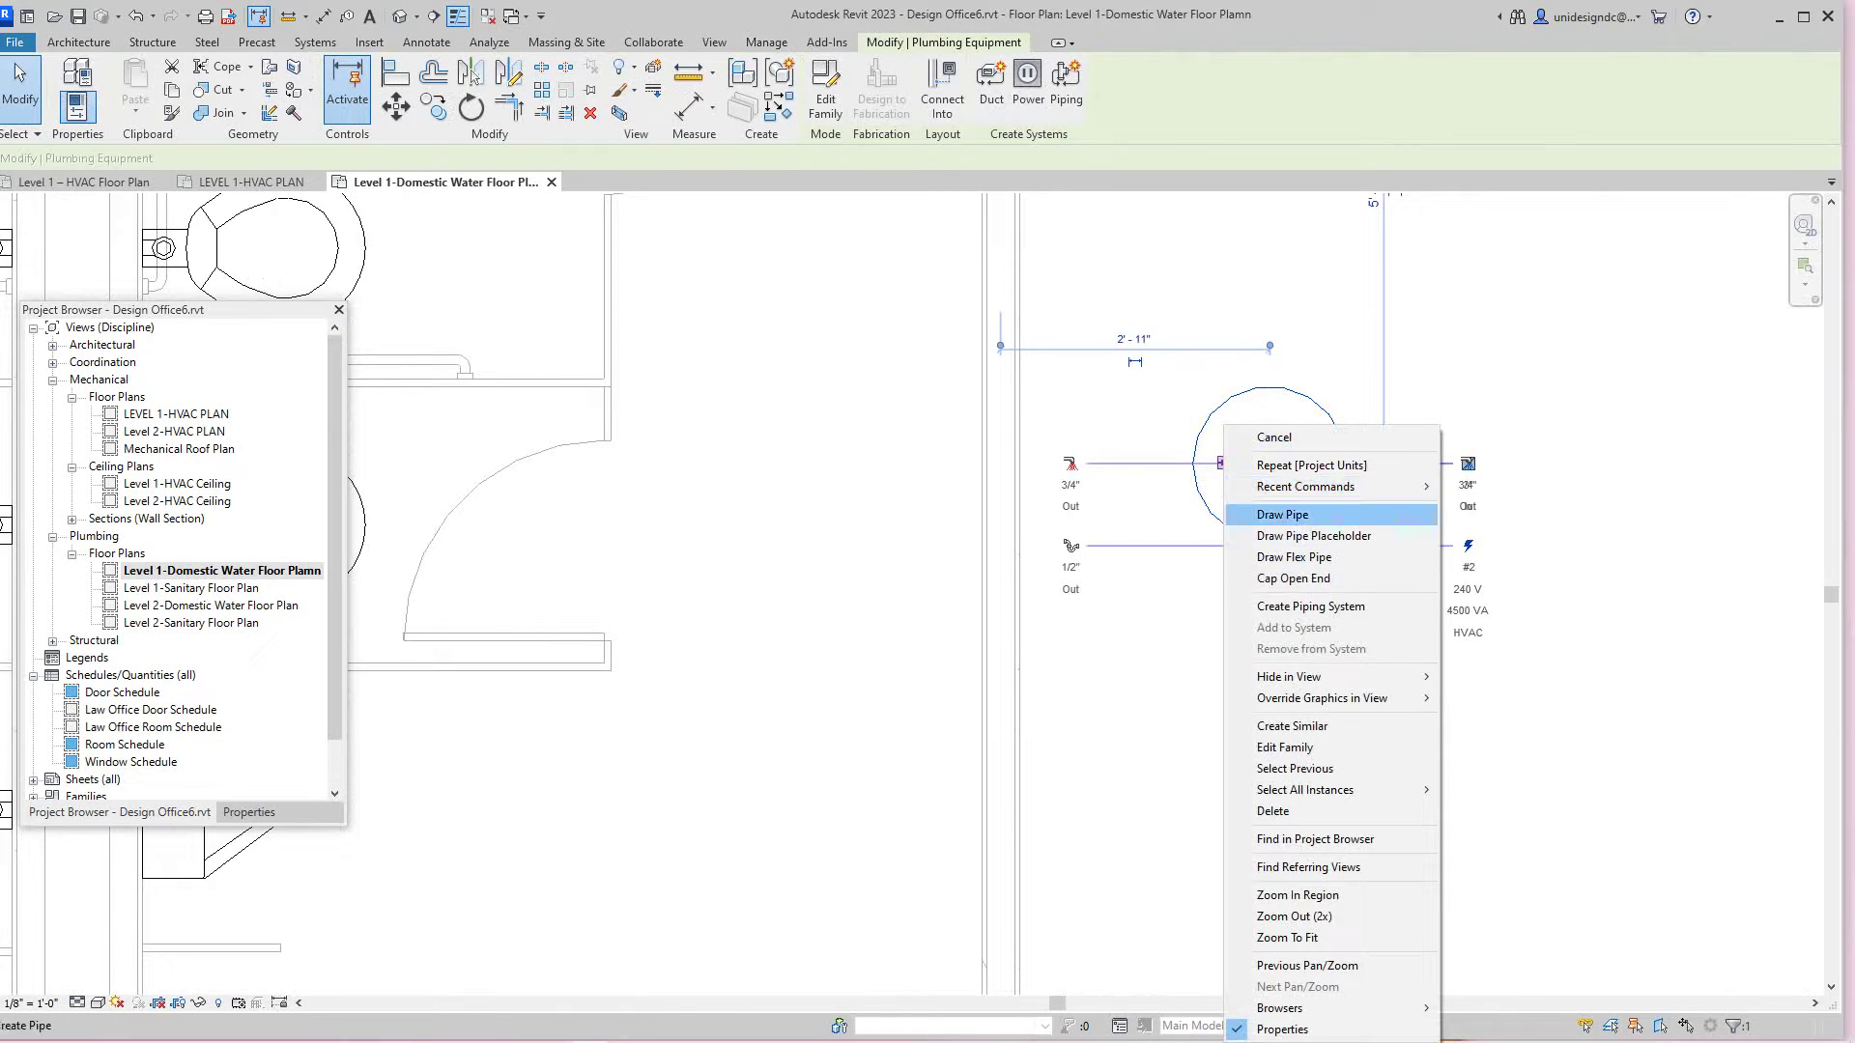
click(1282, 514)
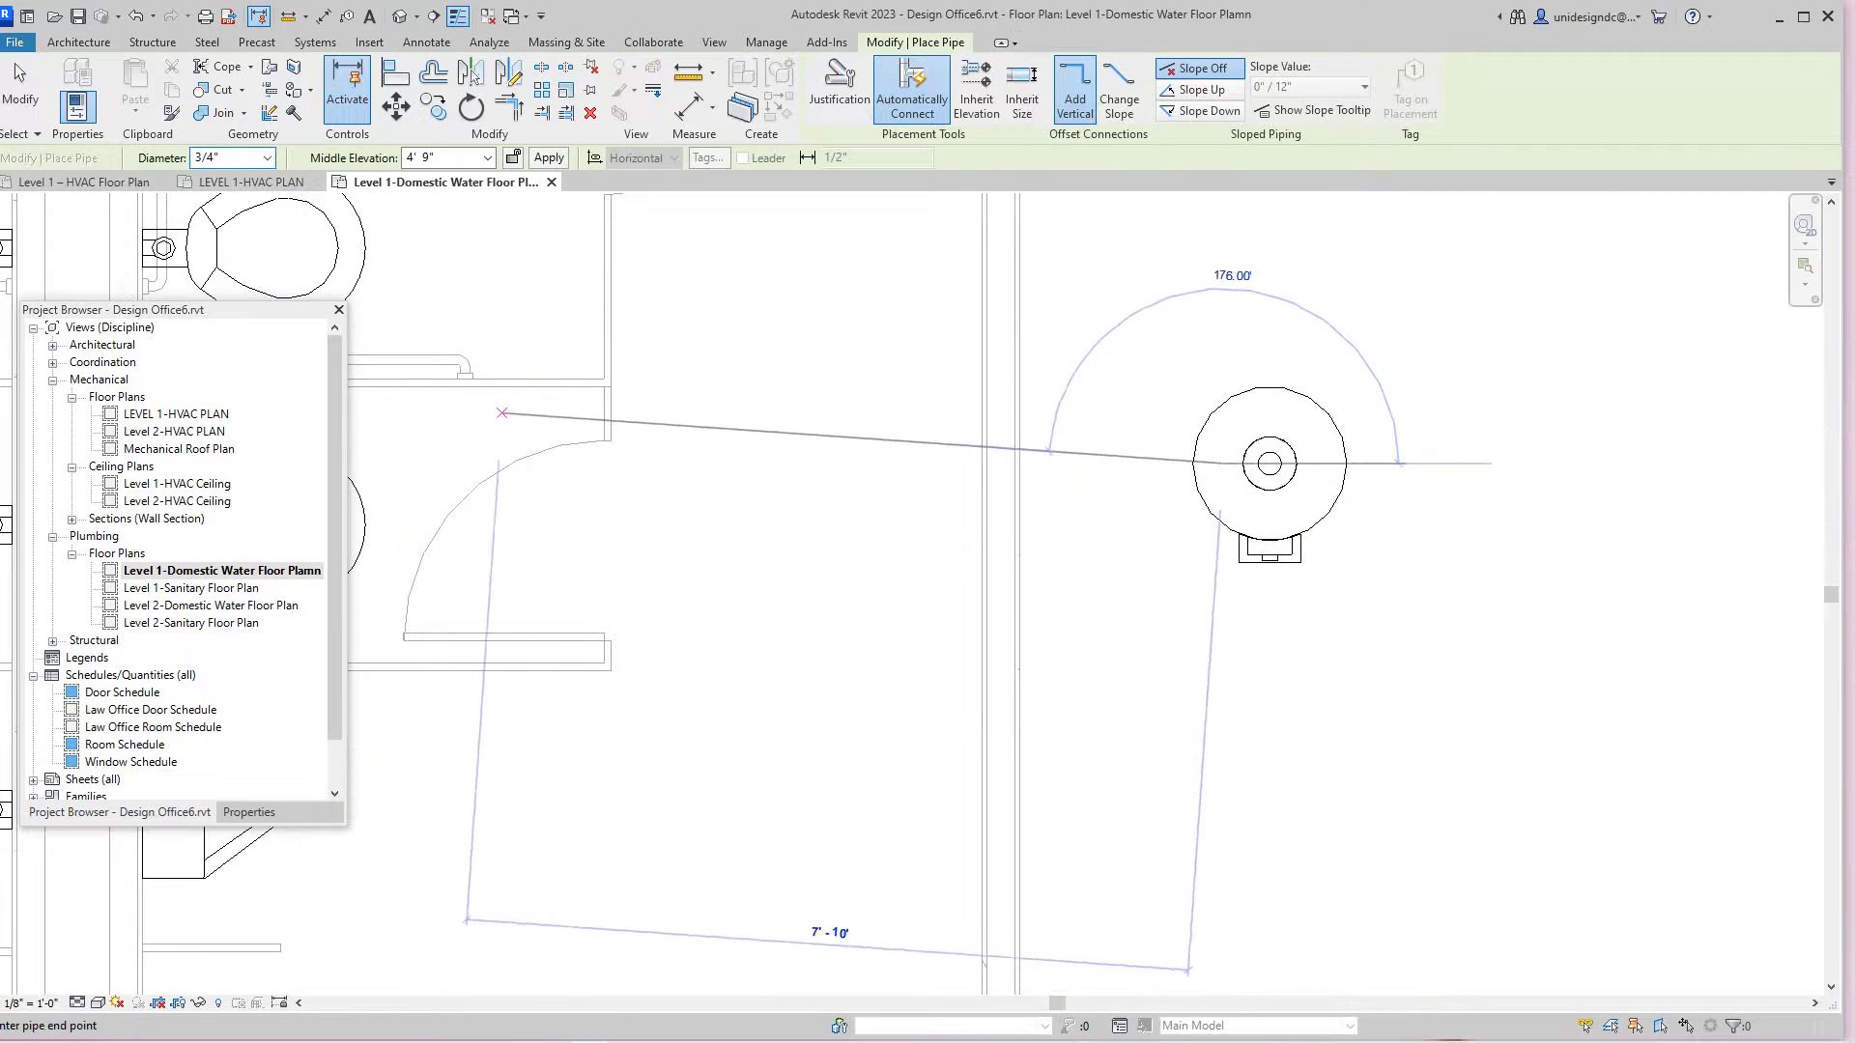
click(488, 158)
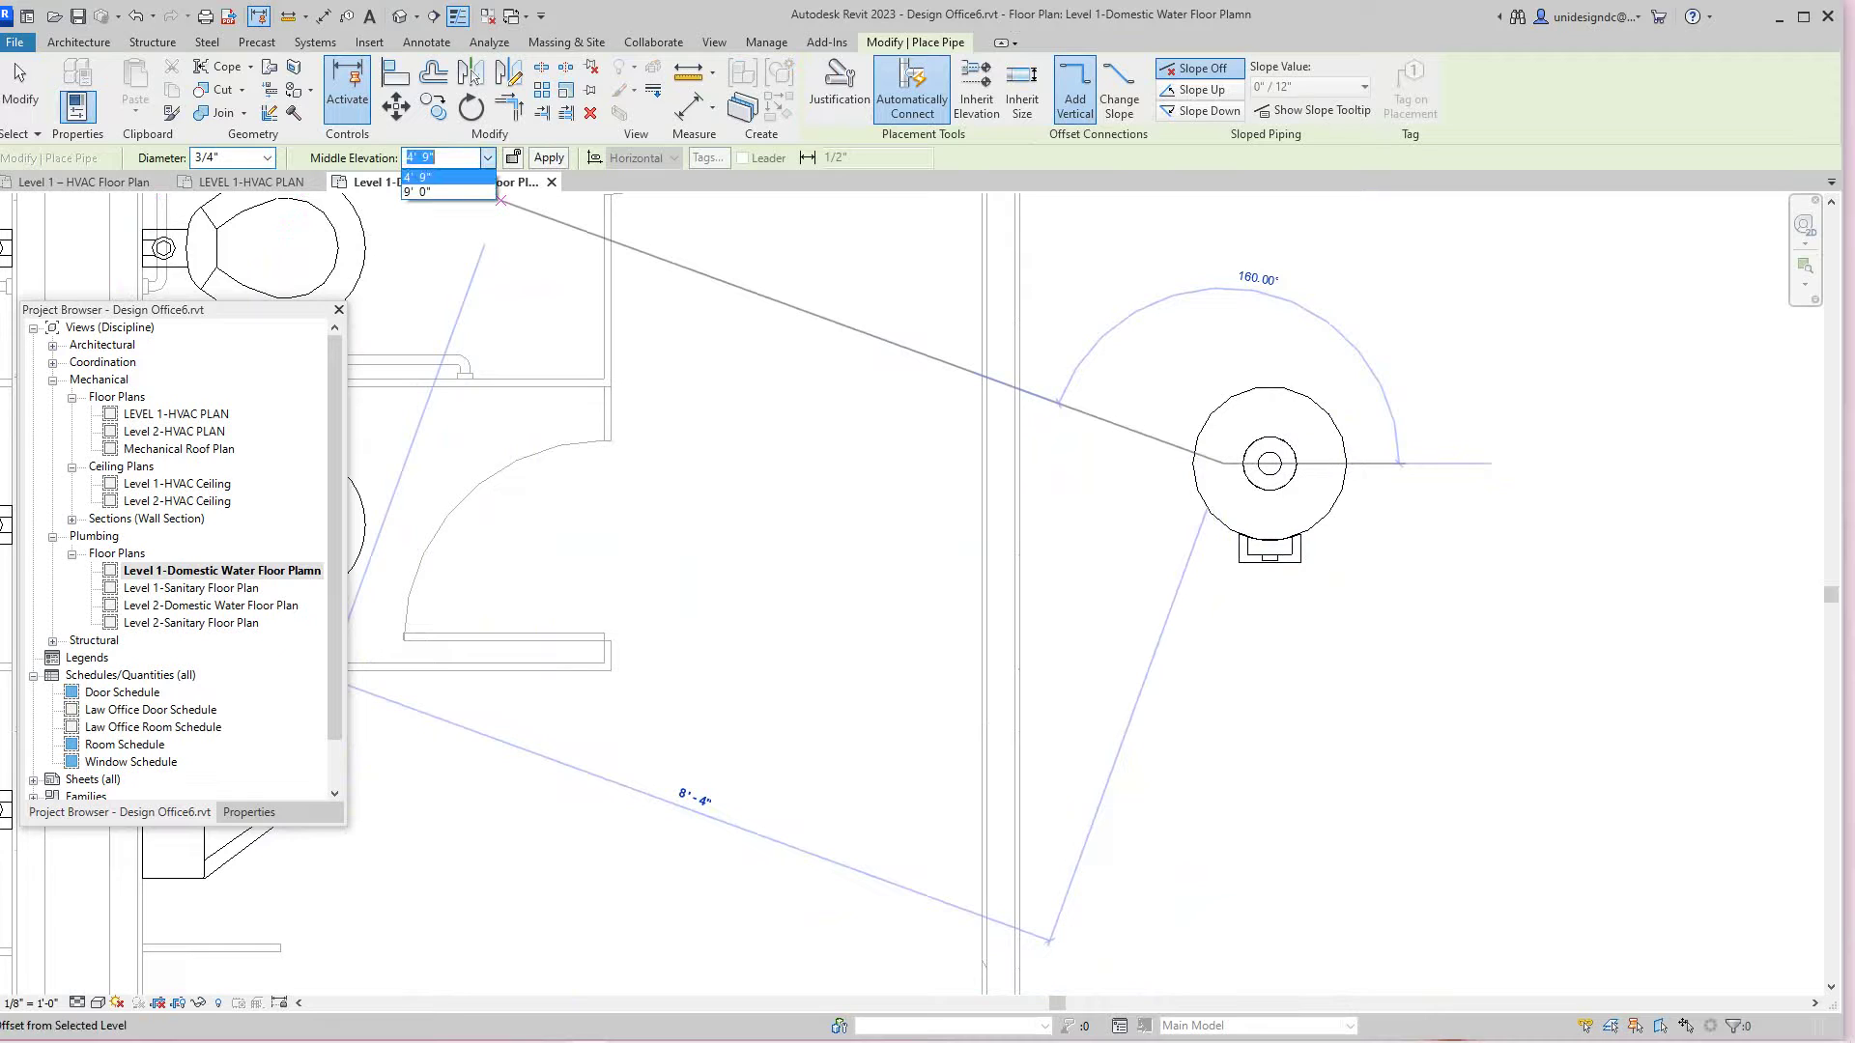
click(435, 187)
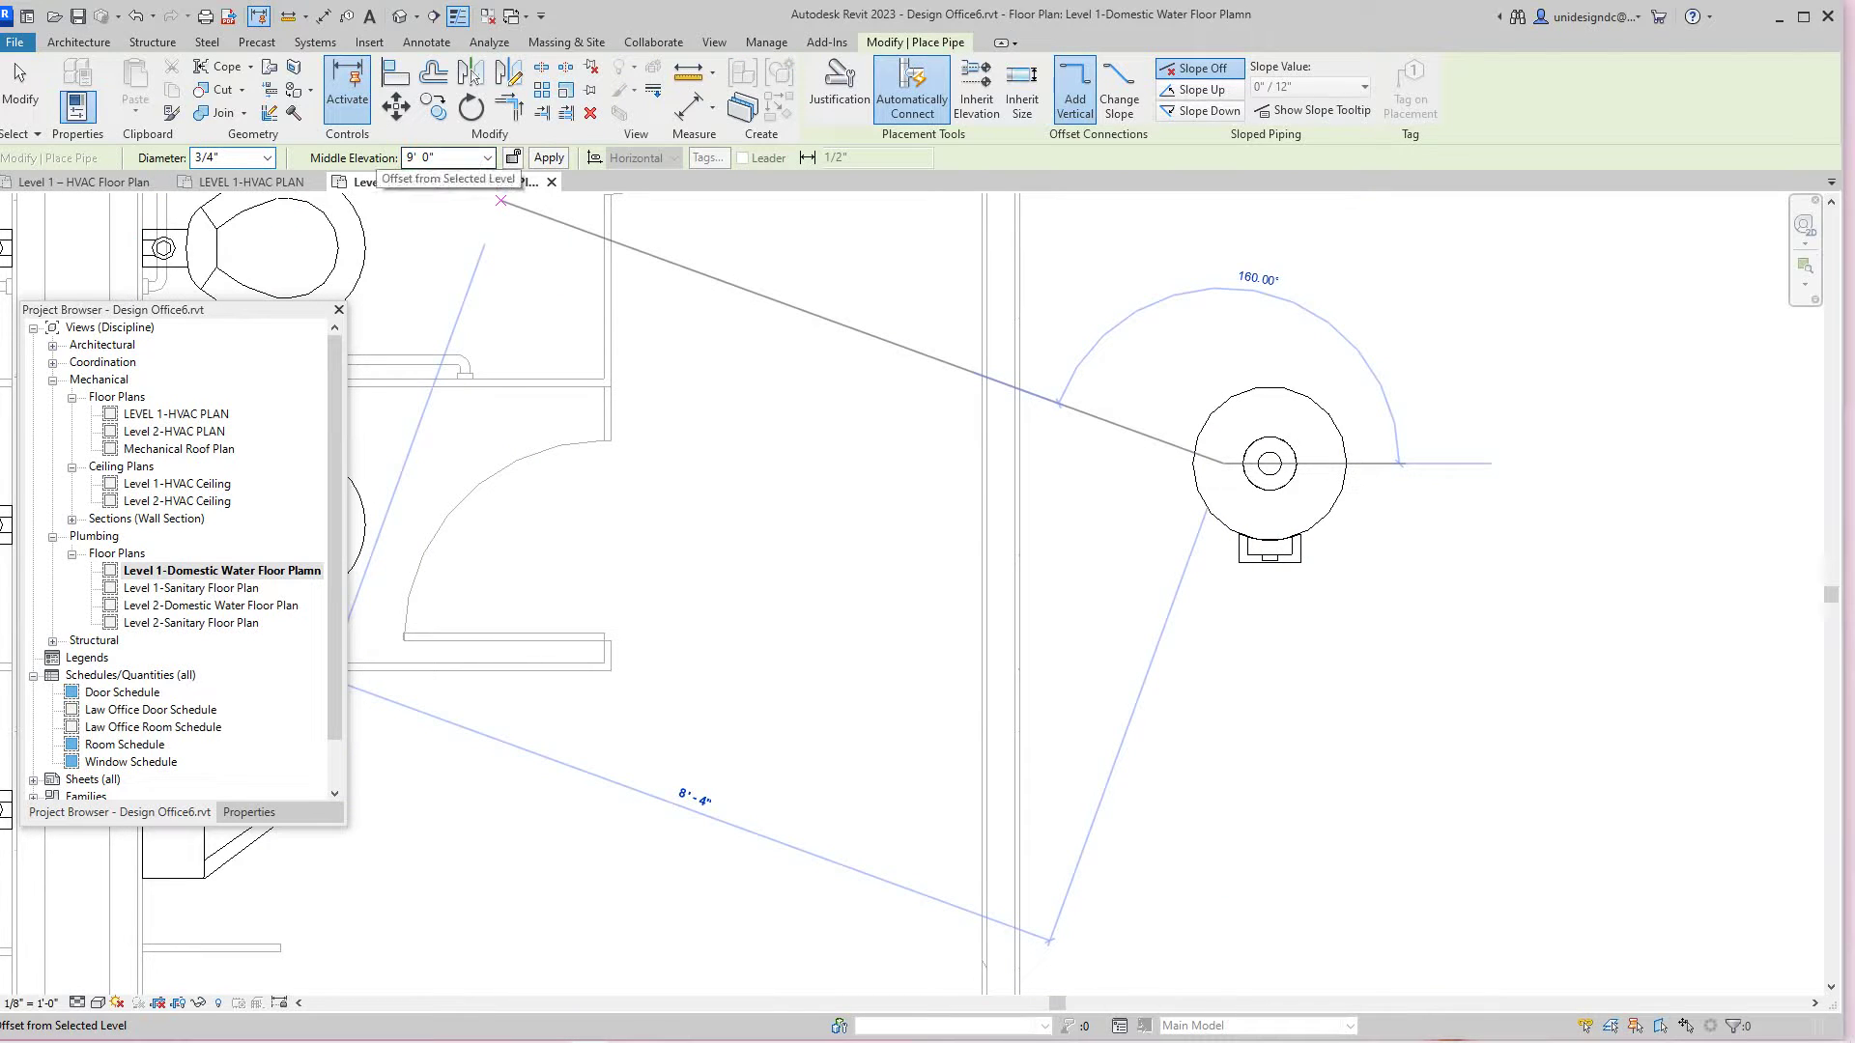
mouse_move(438, 158)
mouse_down()
mouse_move(404, 158)
mouse_move(422, 157)
mouse_up()
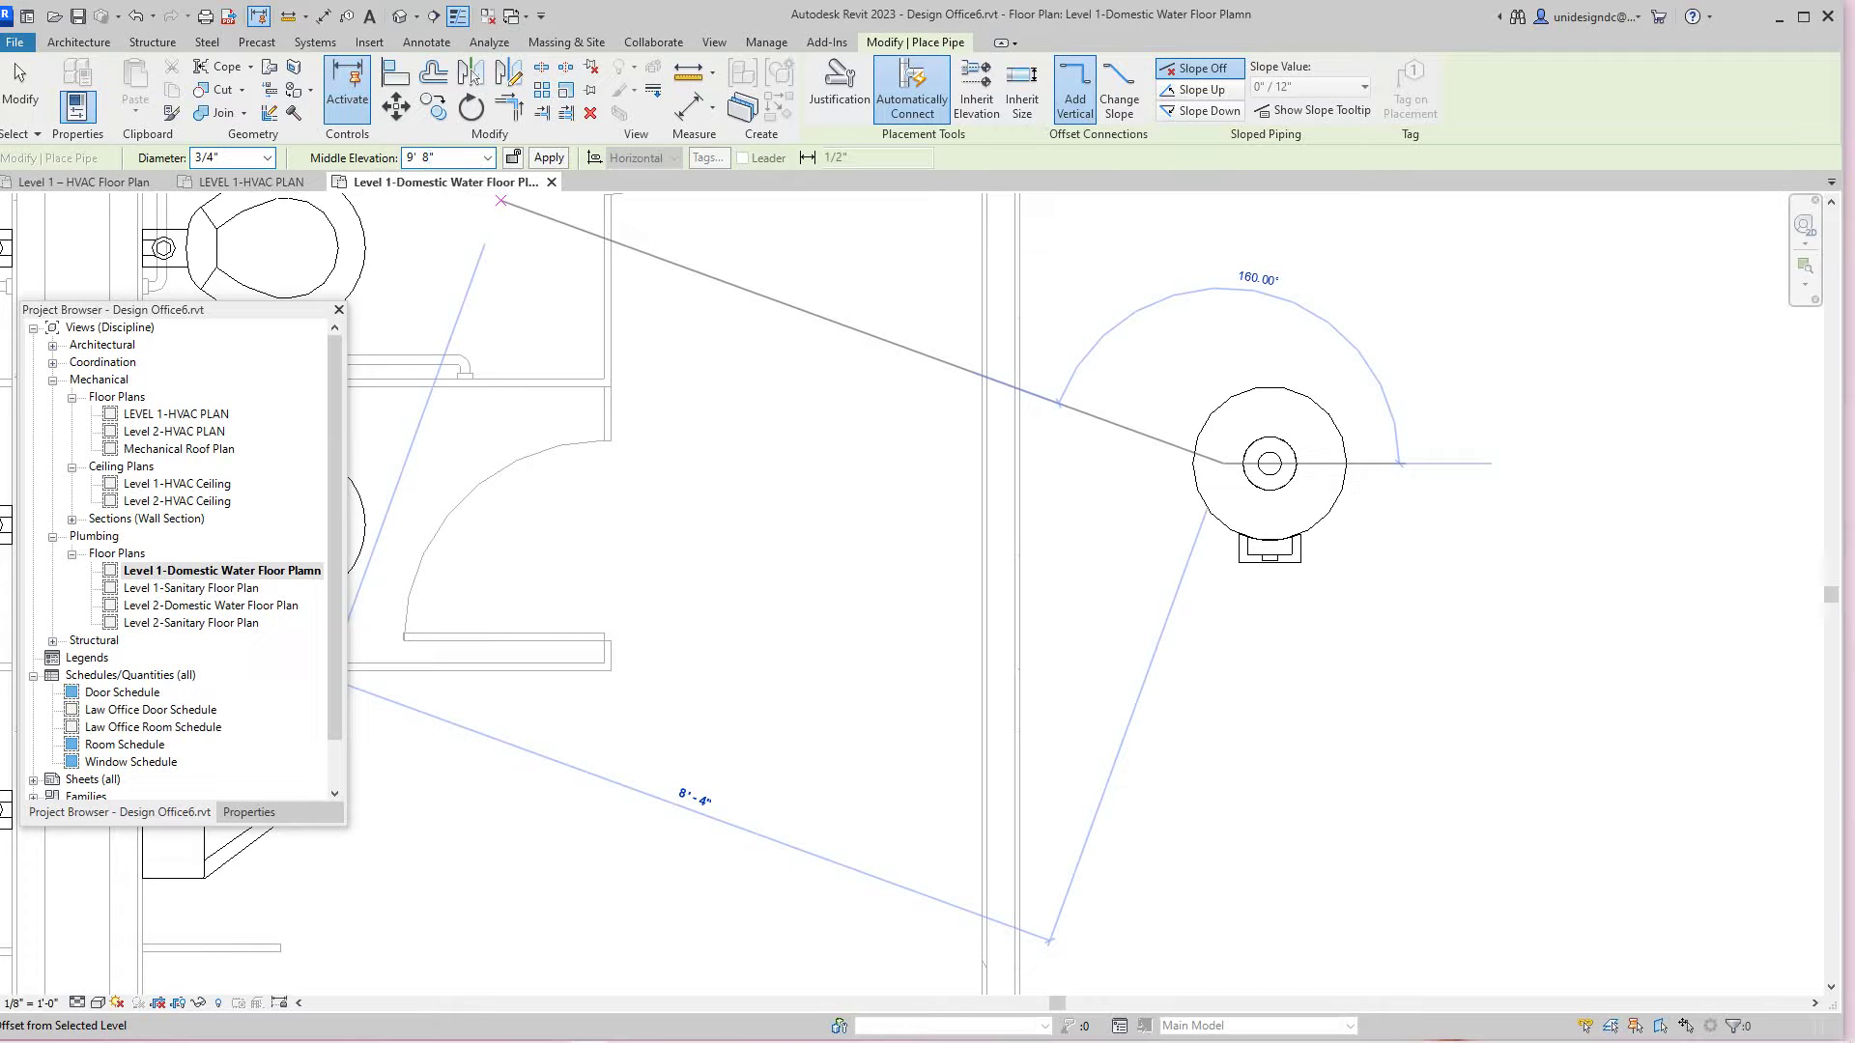
Step: Draw the 3/4" hot water pipe about 7'-10" west from the water heater into the restroom, turning south to just past the toilet stalls
scroll(756, 459, down, 5)
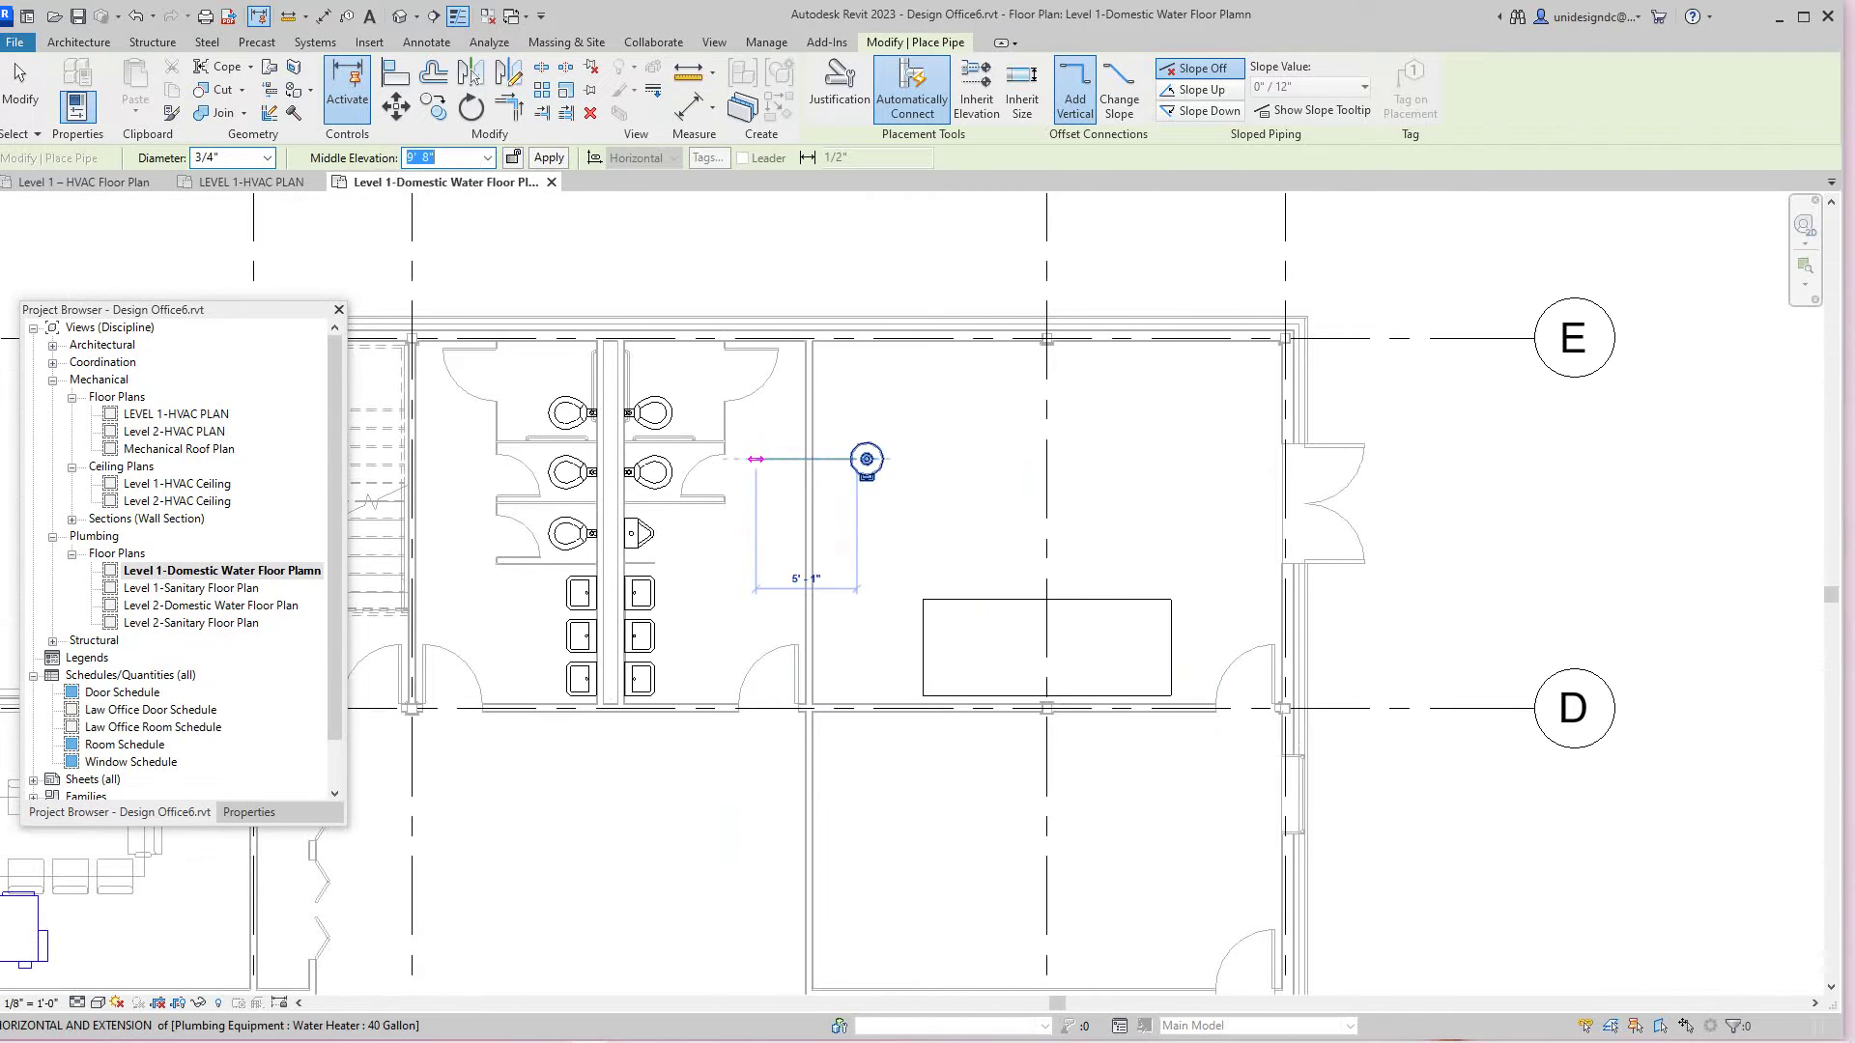
scroll(758, 459, up, 4)
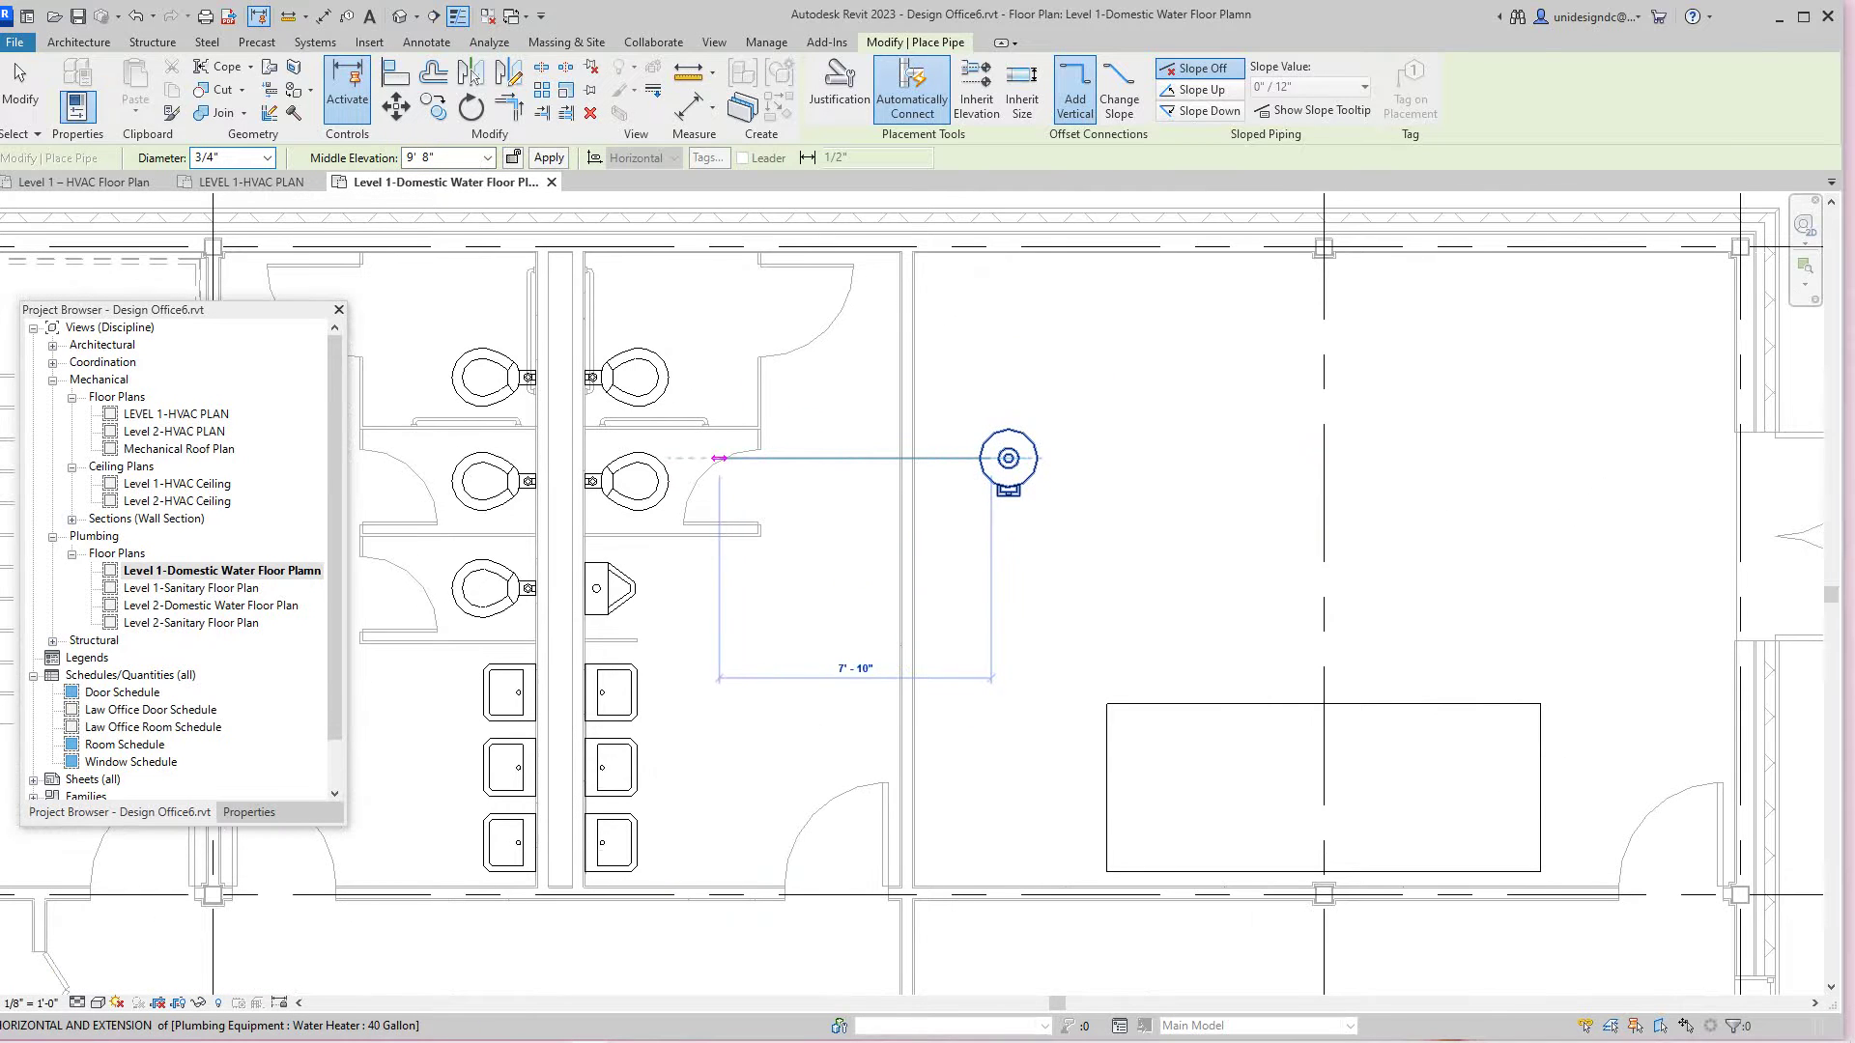
click(719, 458)
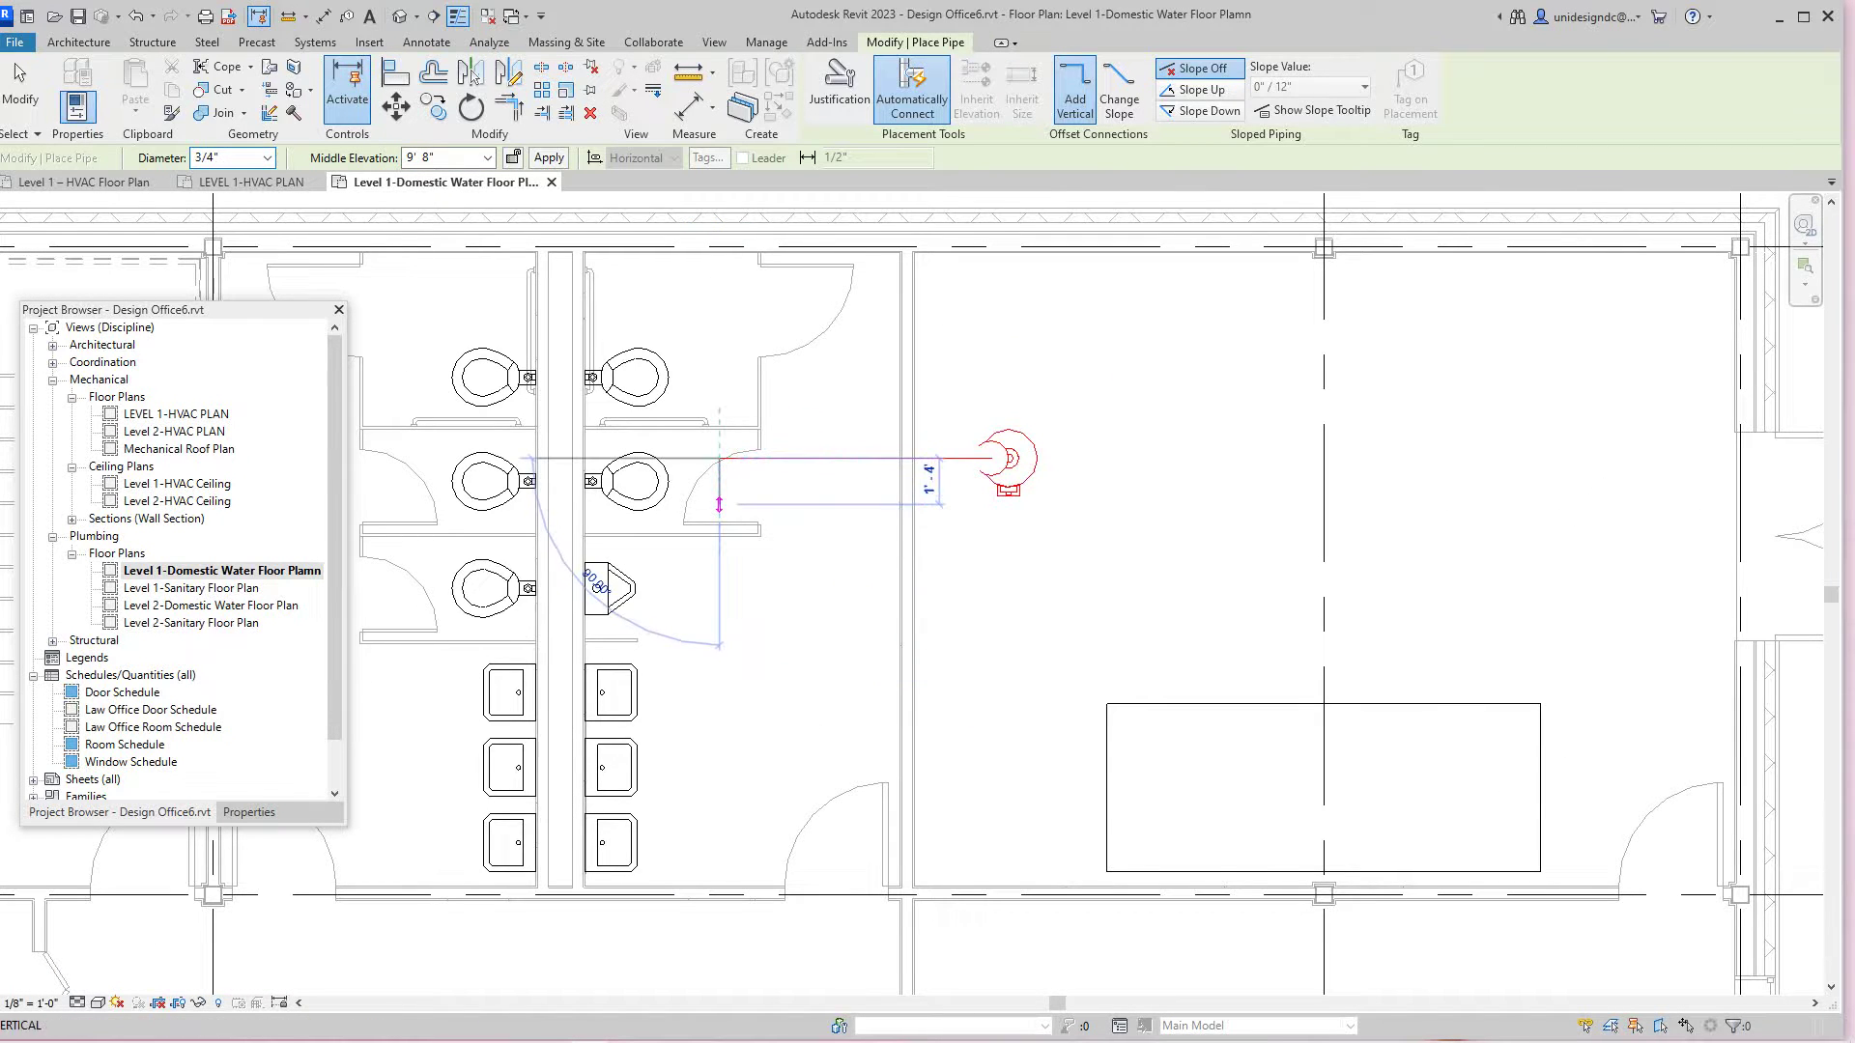
scroll(720, 502, down, 2)
scroll(720, 510, up, 3)
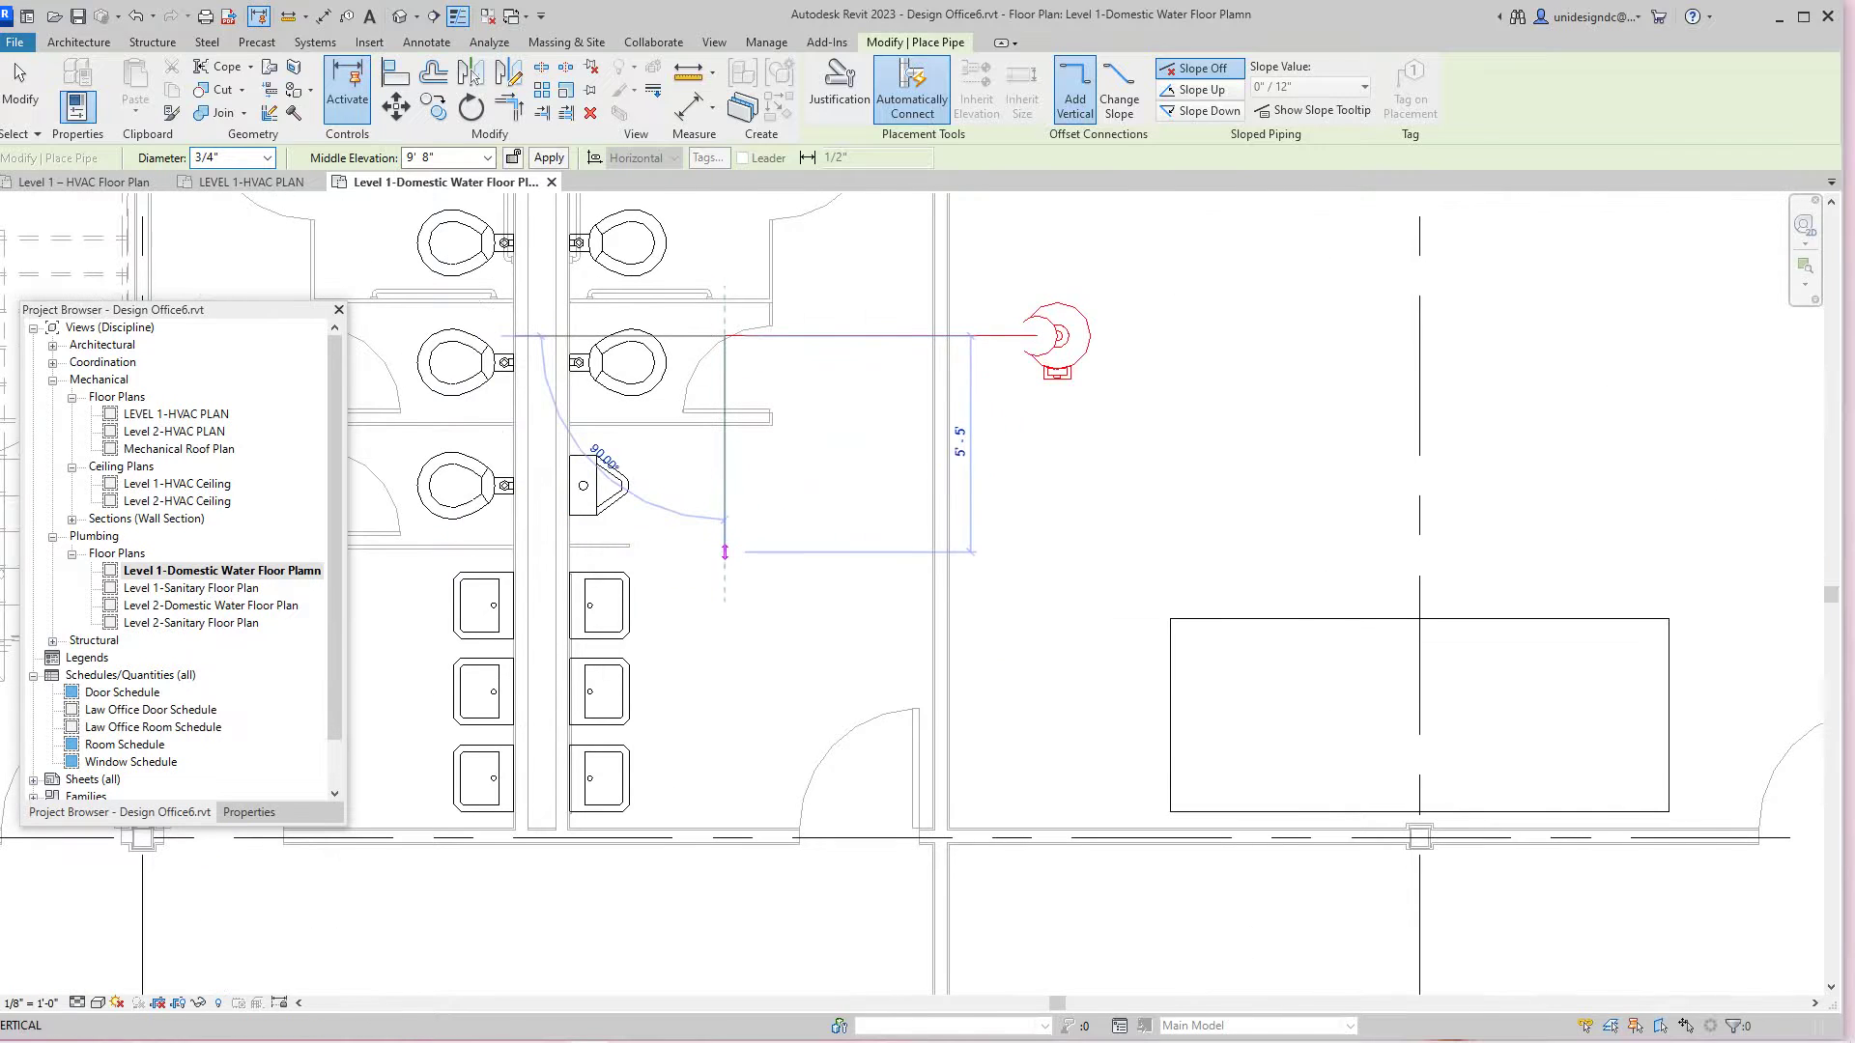
scroll(723, 565, up, 2)
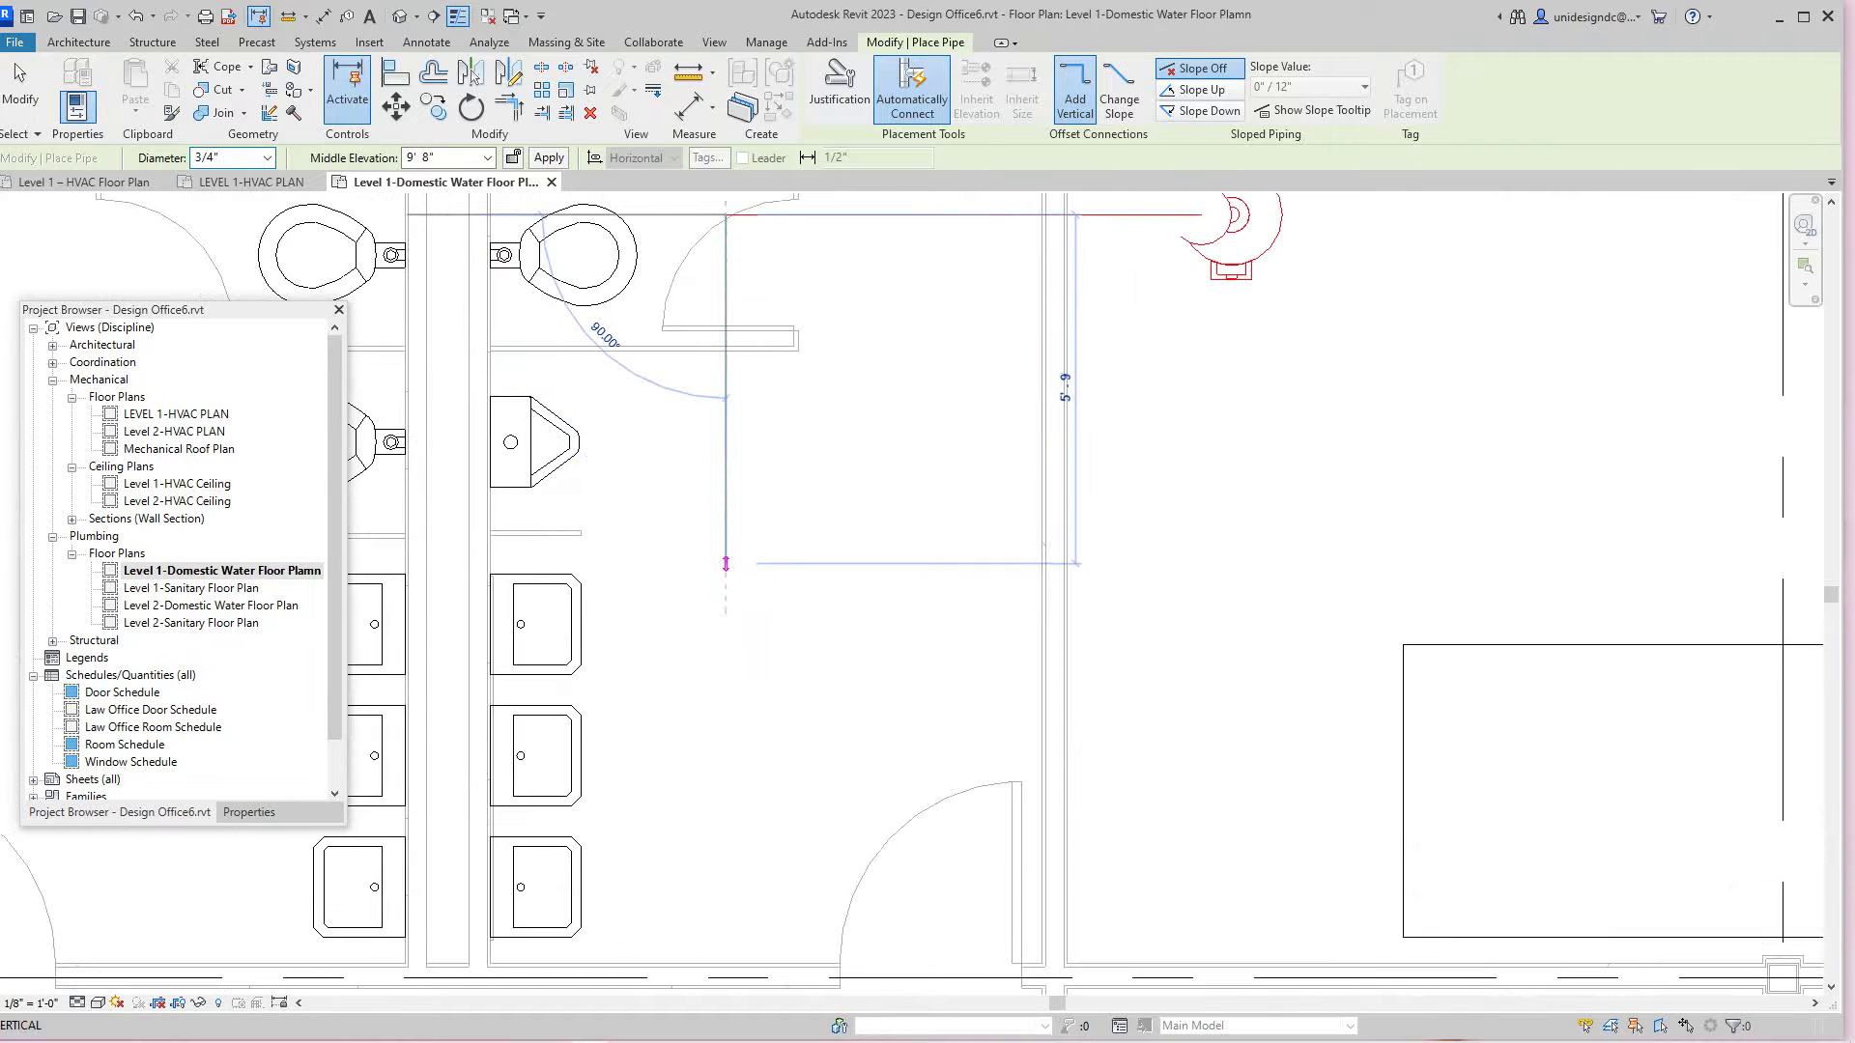
click(726, 441)
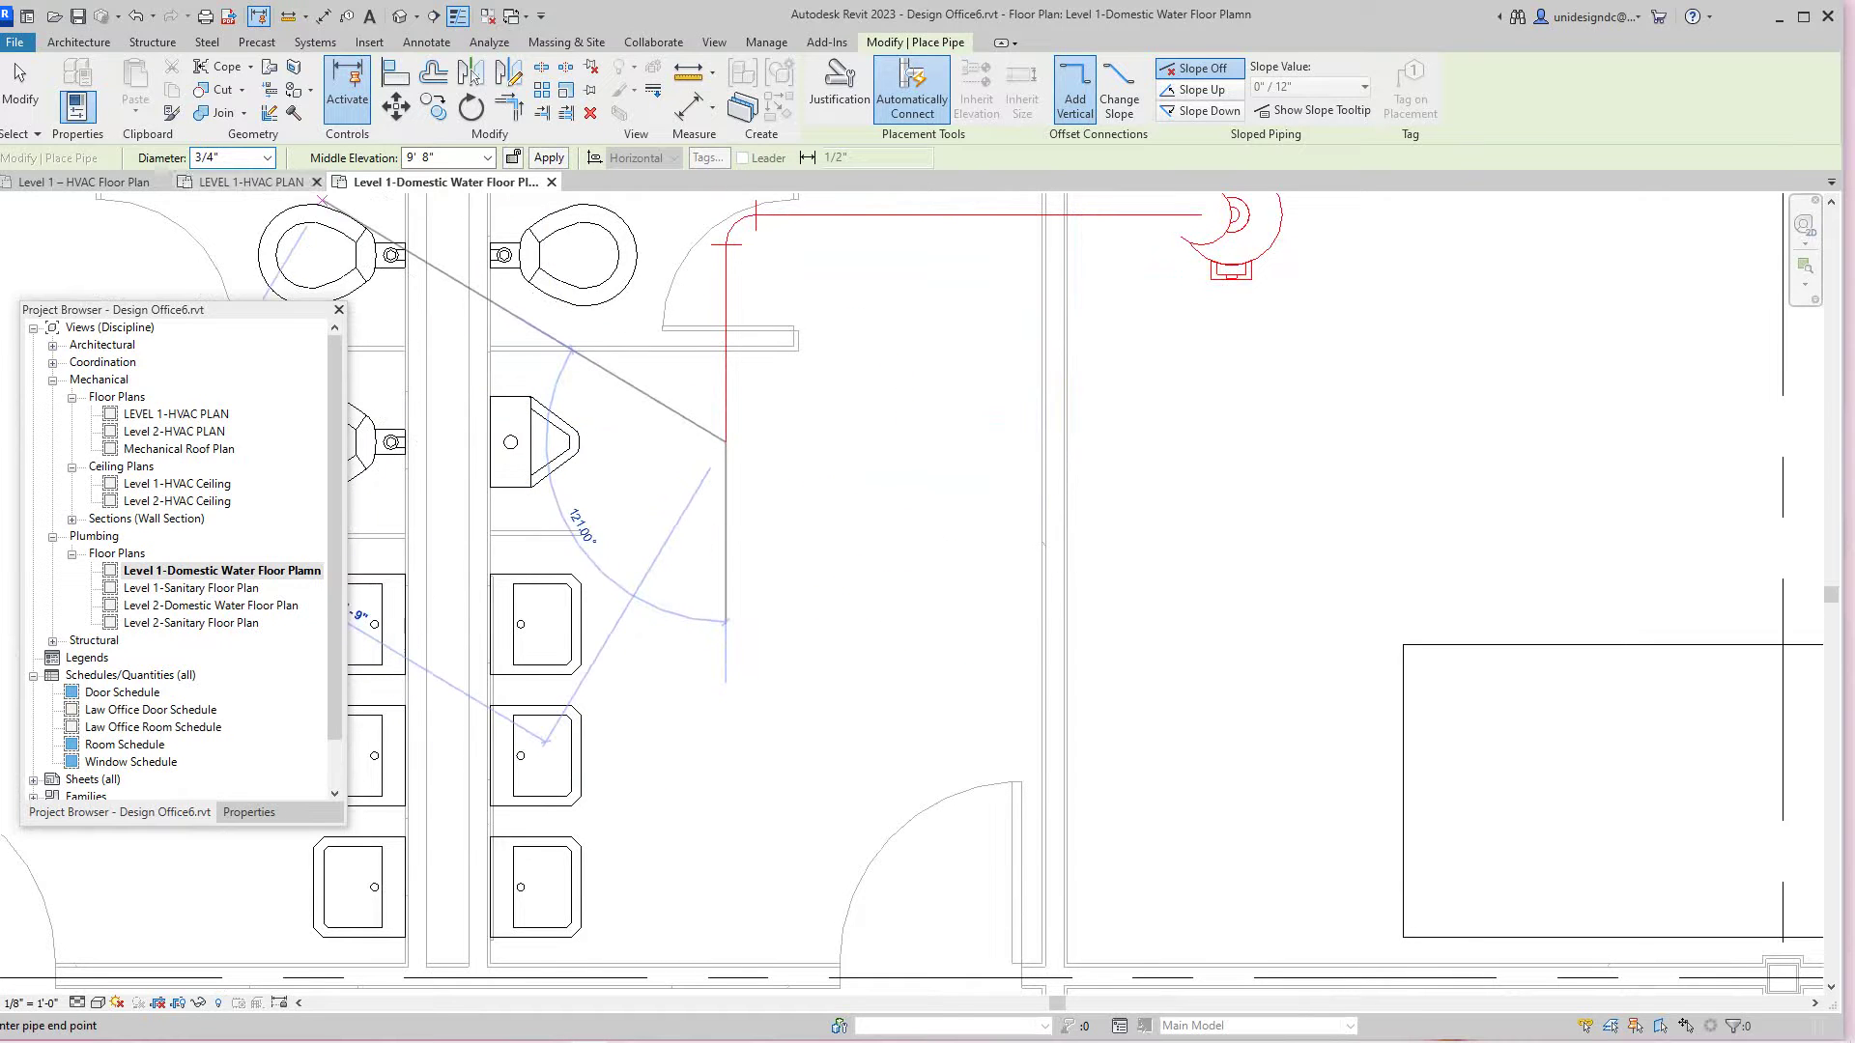
Step: Reduce the pipe diameter to 1/2" and extend the run about 14'-0" south, past grid line D
click(267, 157)
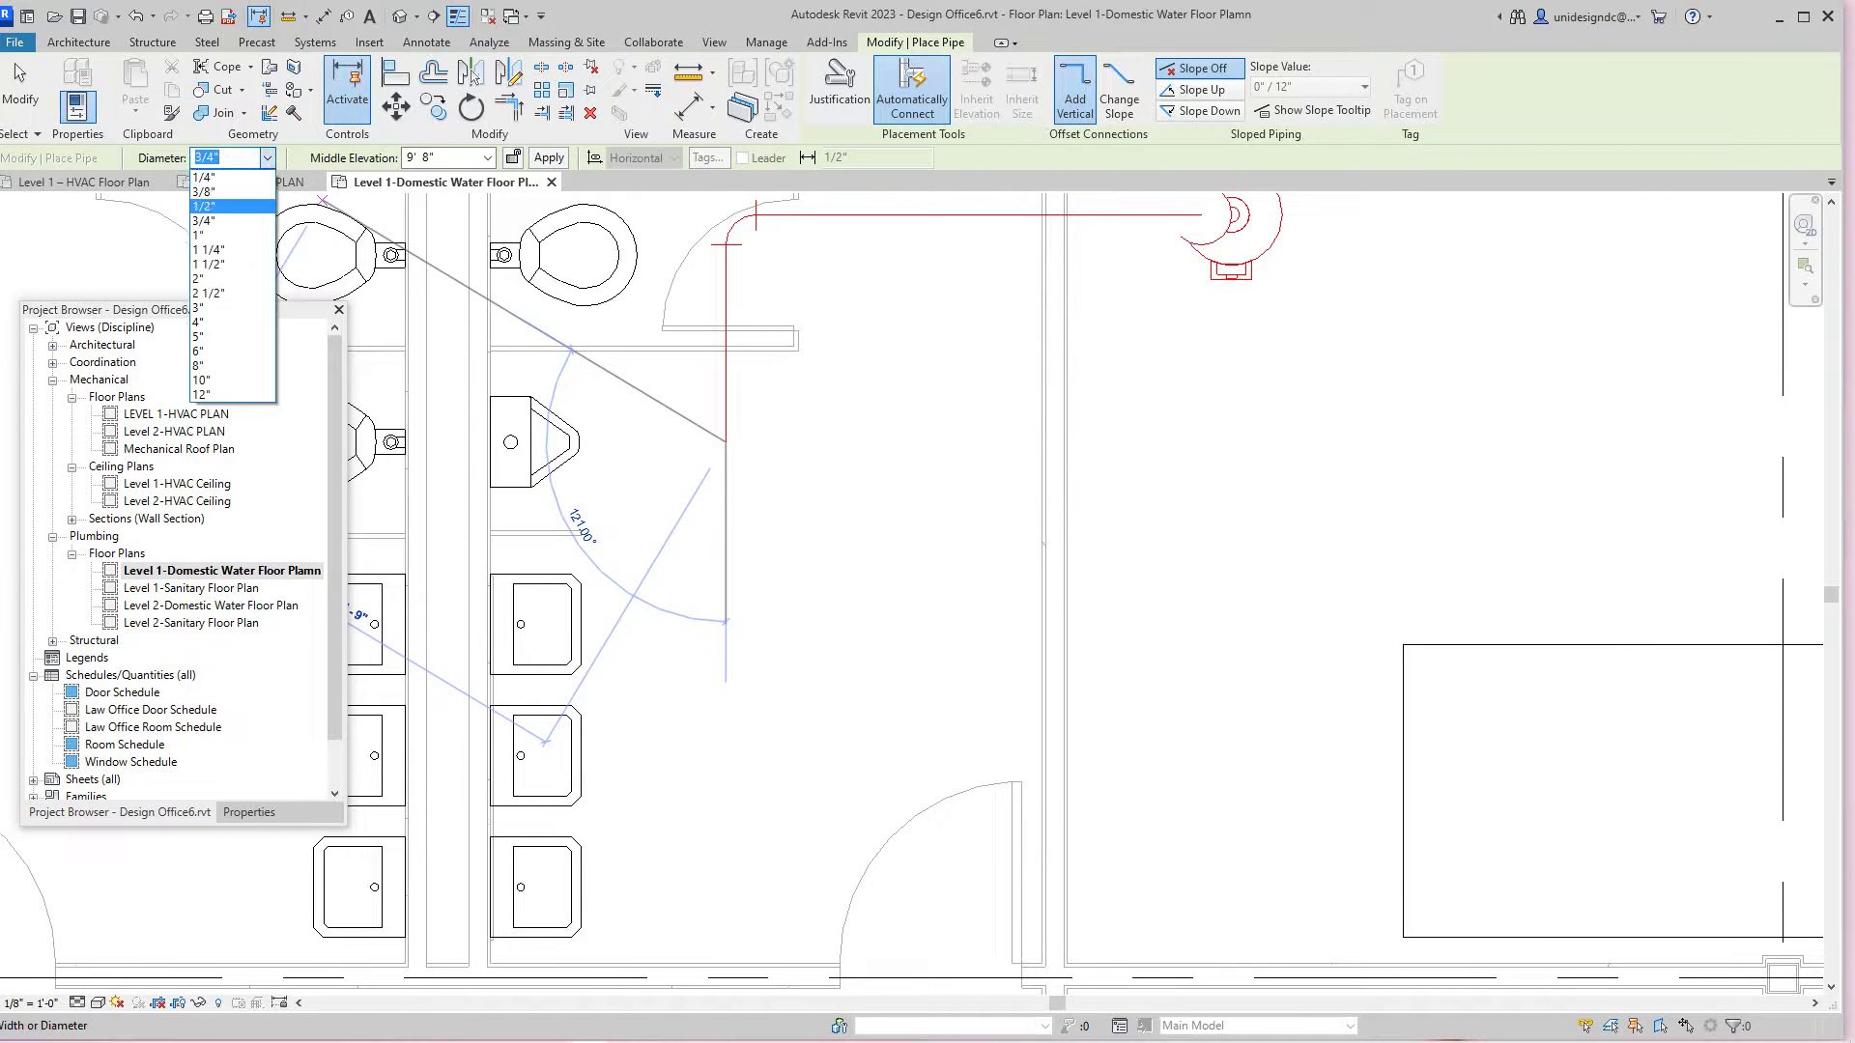
click(204, 206)
scroll(676, 628, down, 2)
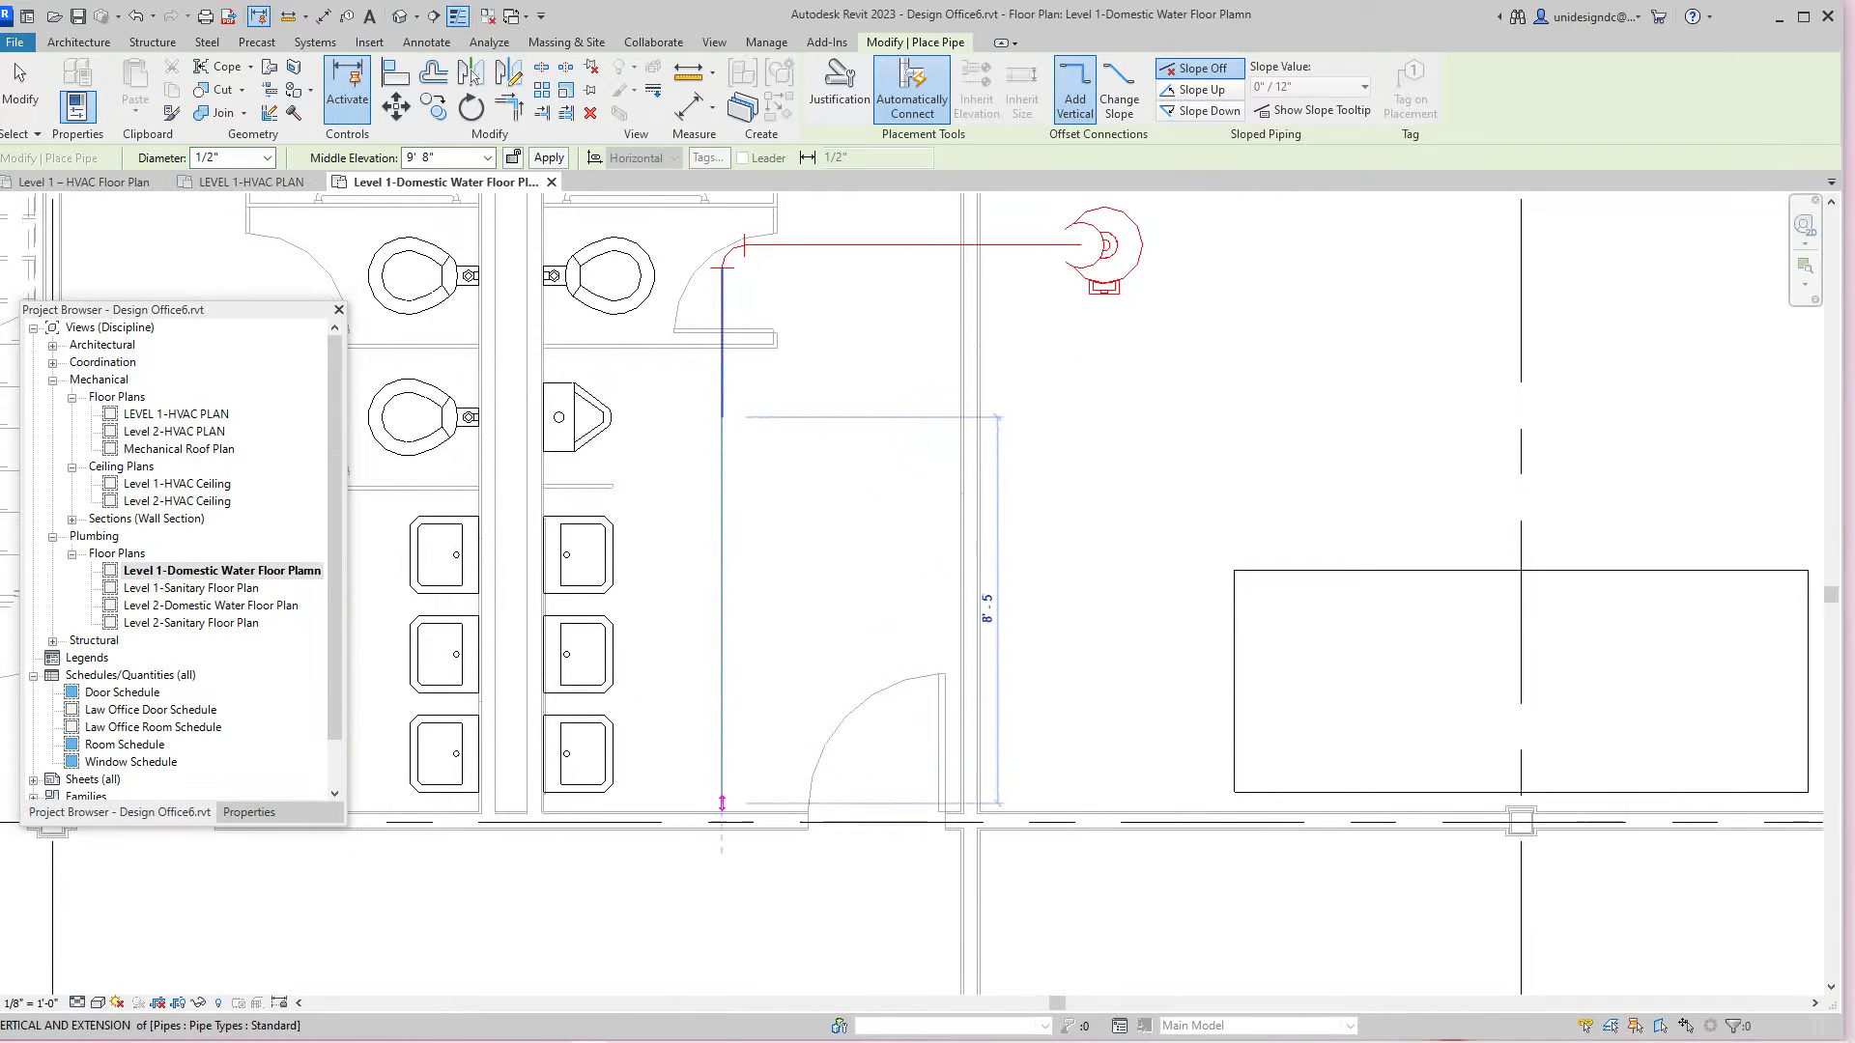
scroll(718, 933, down, 5)
scroll(719, 934, up, 1)
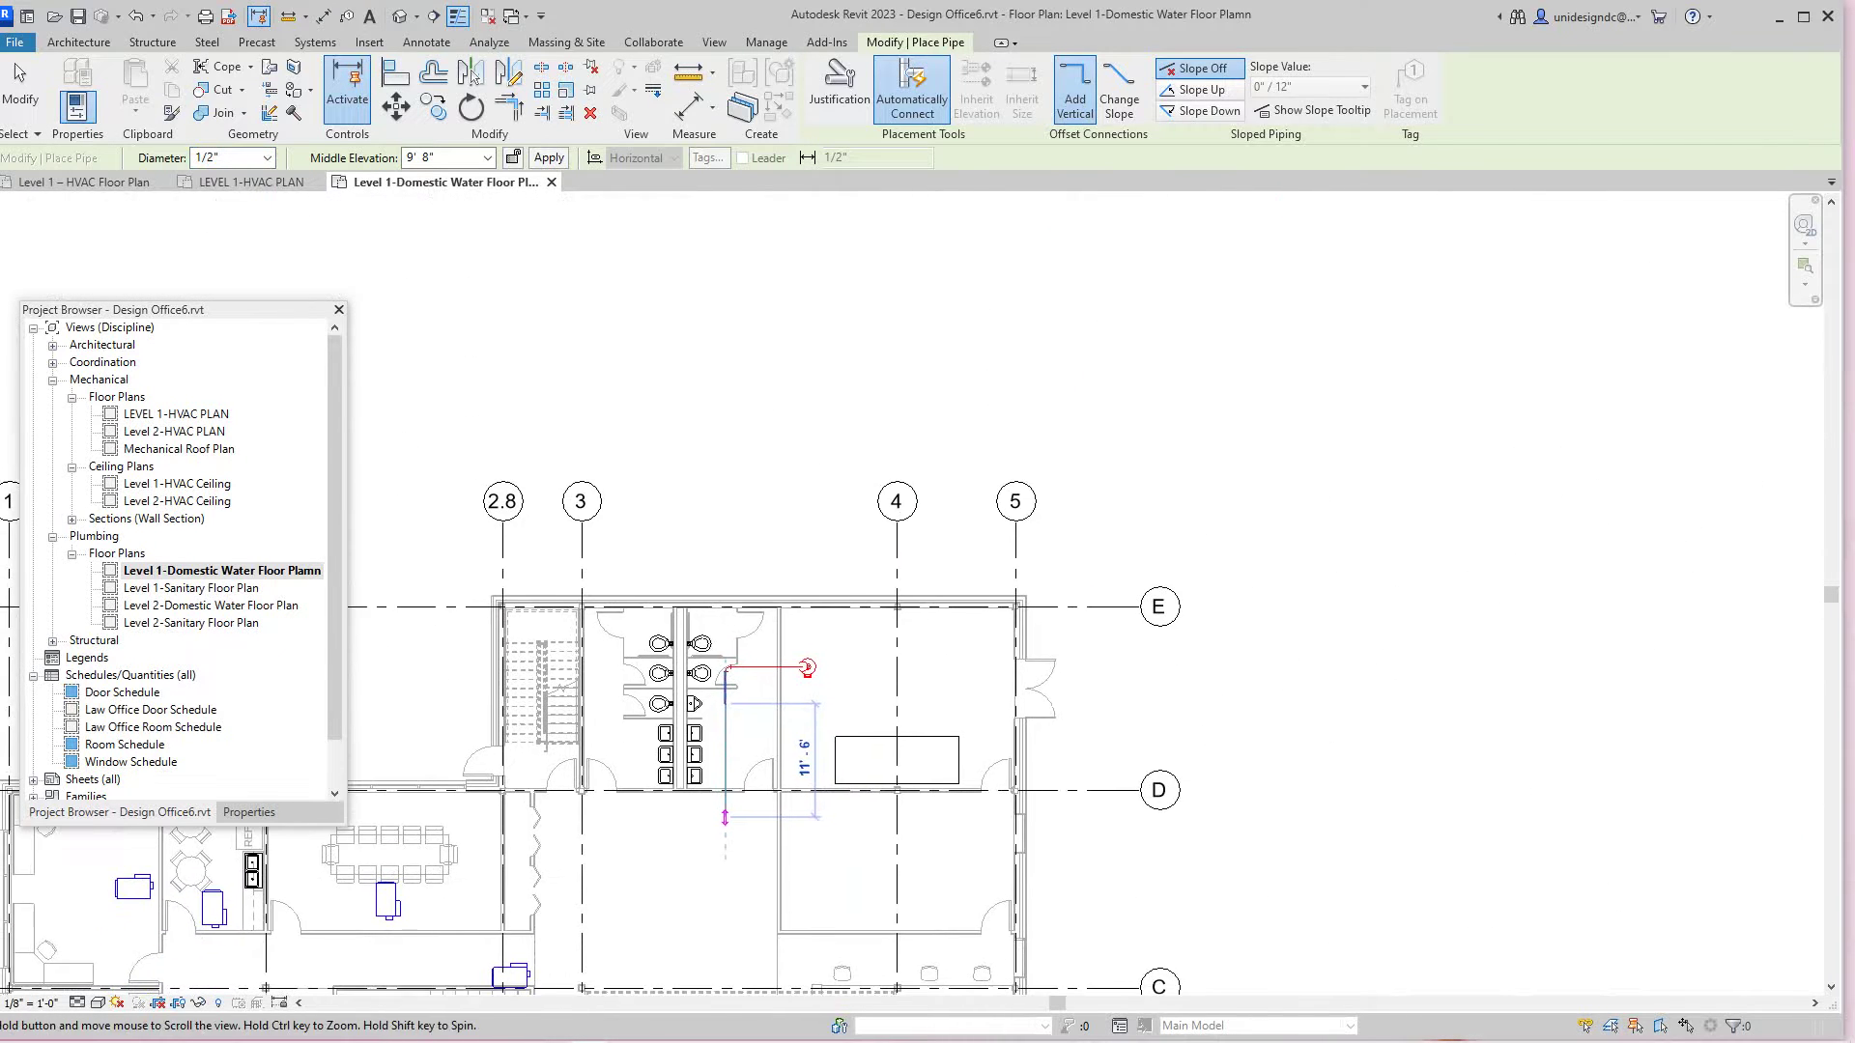
scroll(721, 888, up, 1)
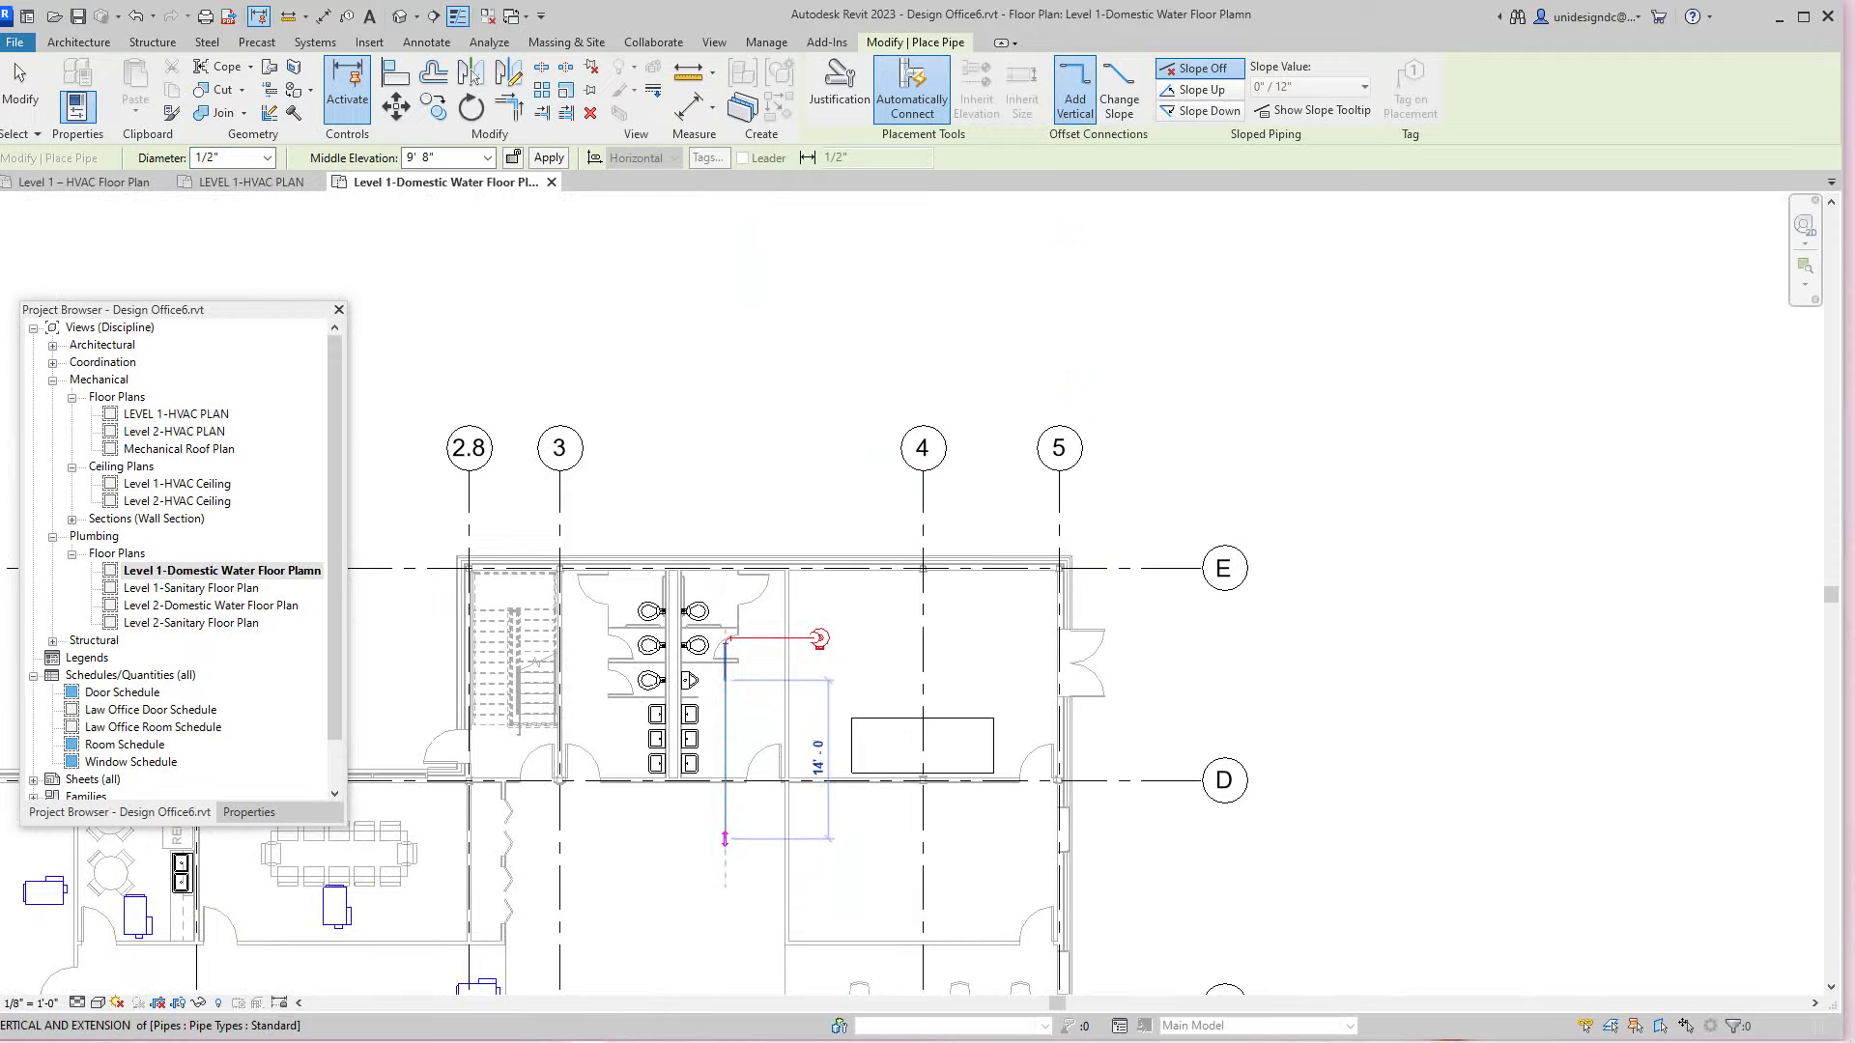
click(724, 838)
scroll(724, 690, up, 2)
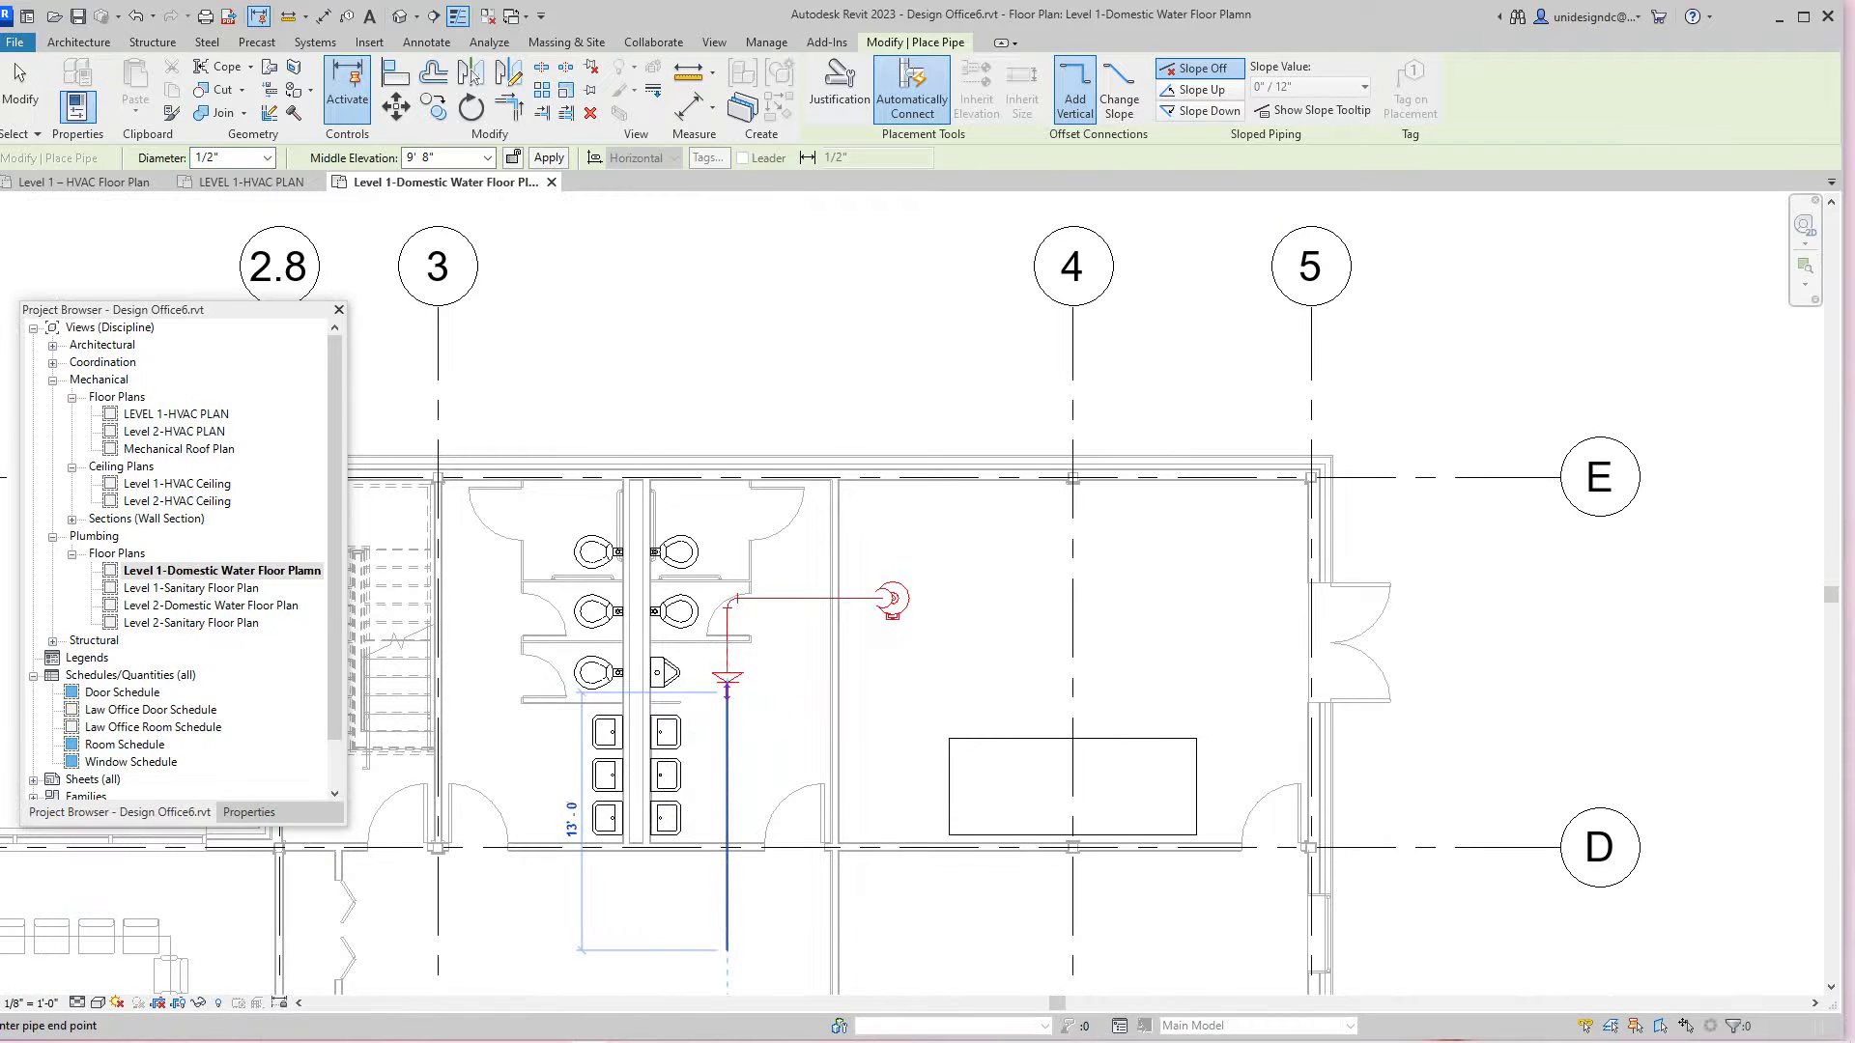
Step: Run the 1/2" hot water pipe west across the conference room to grid line 2 and end the run there
scroll(727, 952, down, 3)
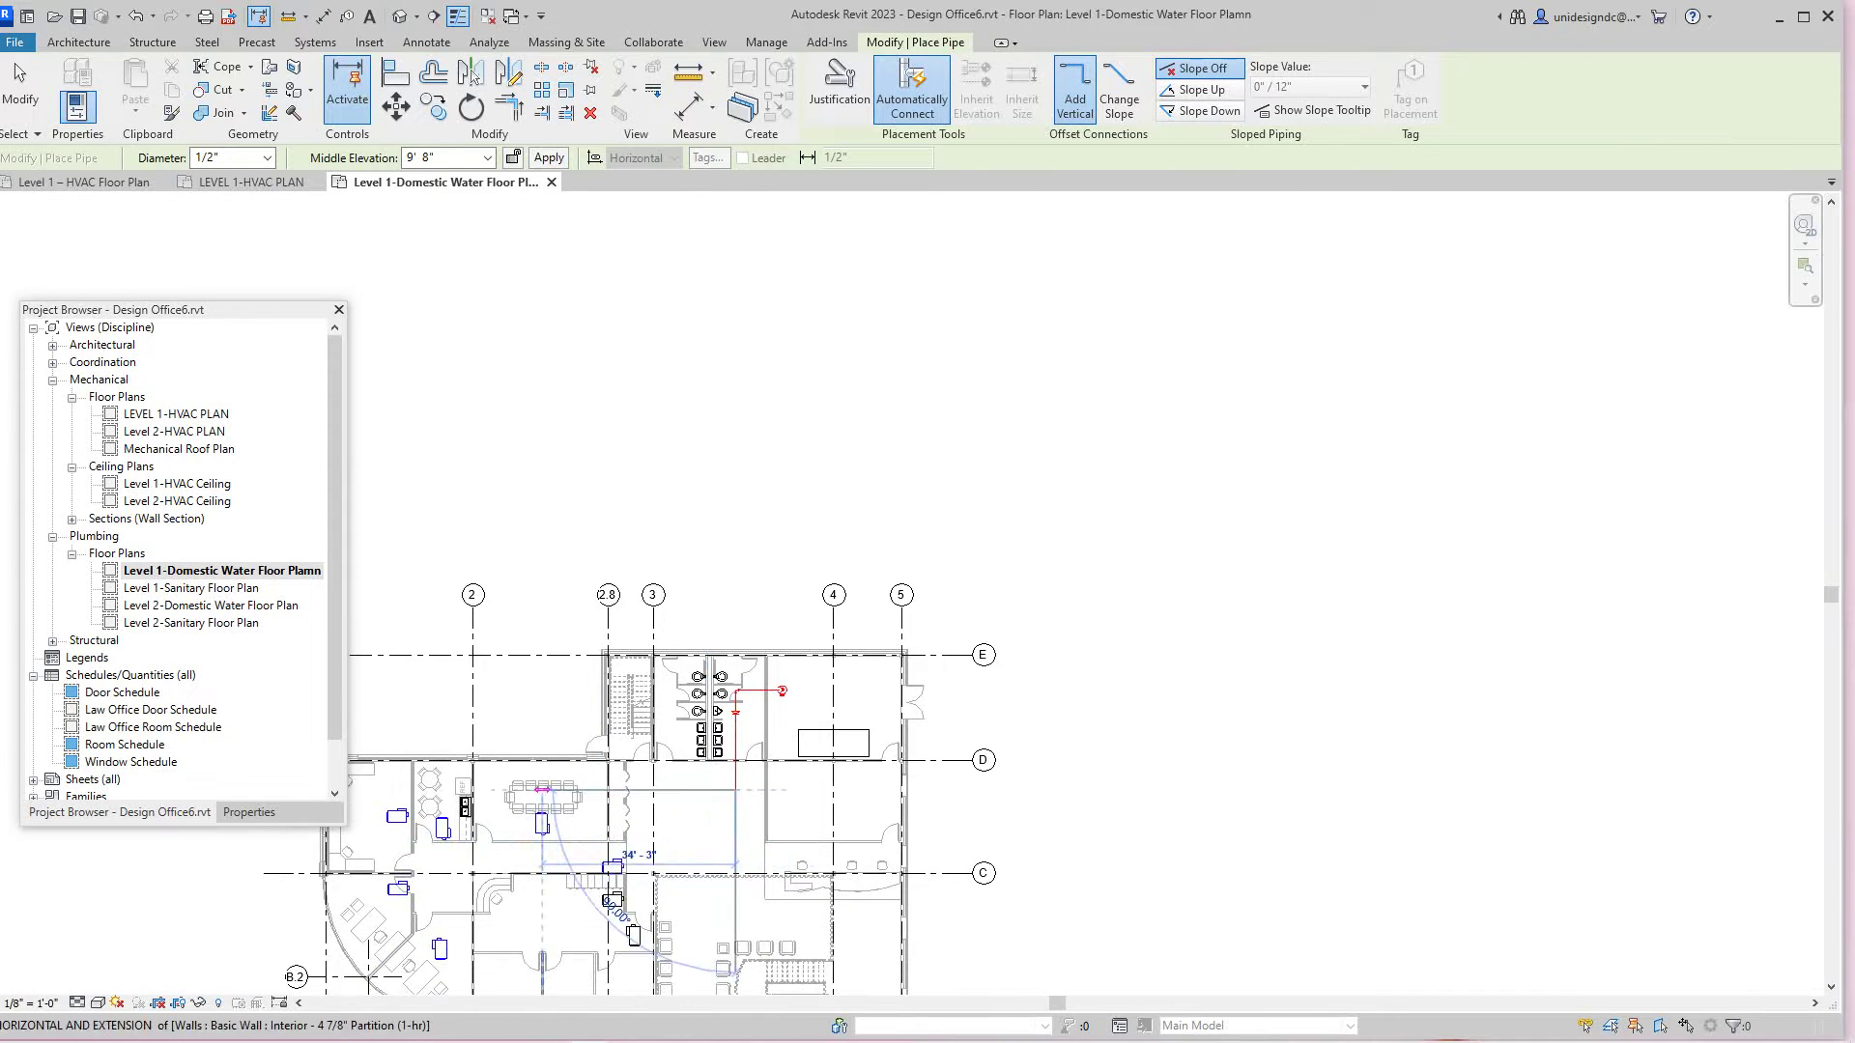
scroll(493, 798, up, 3)
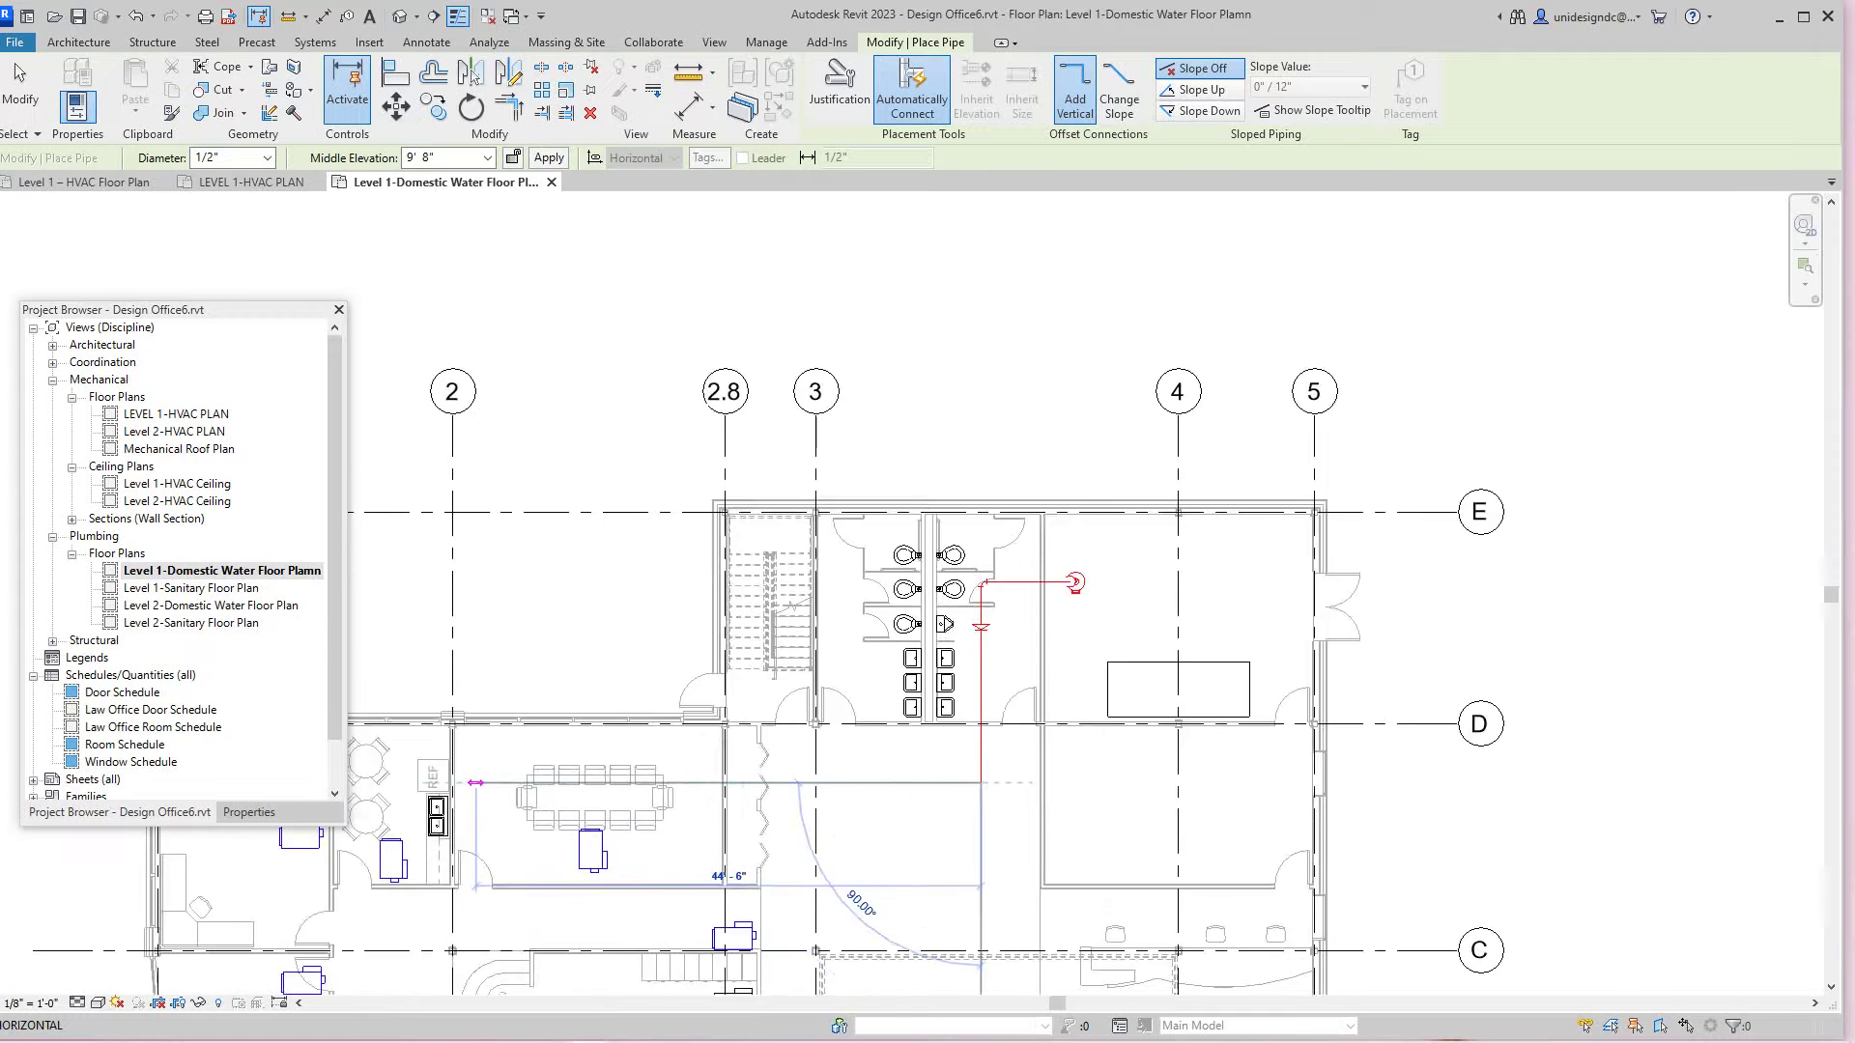
scroll(475, 782, up, 5)
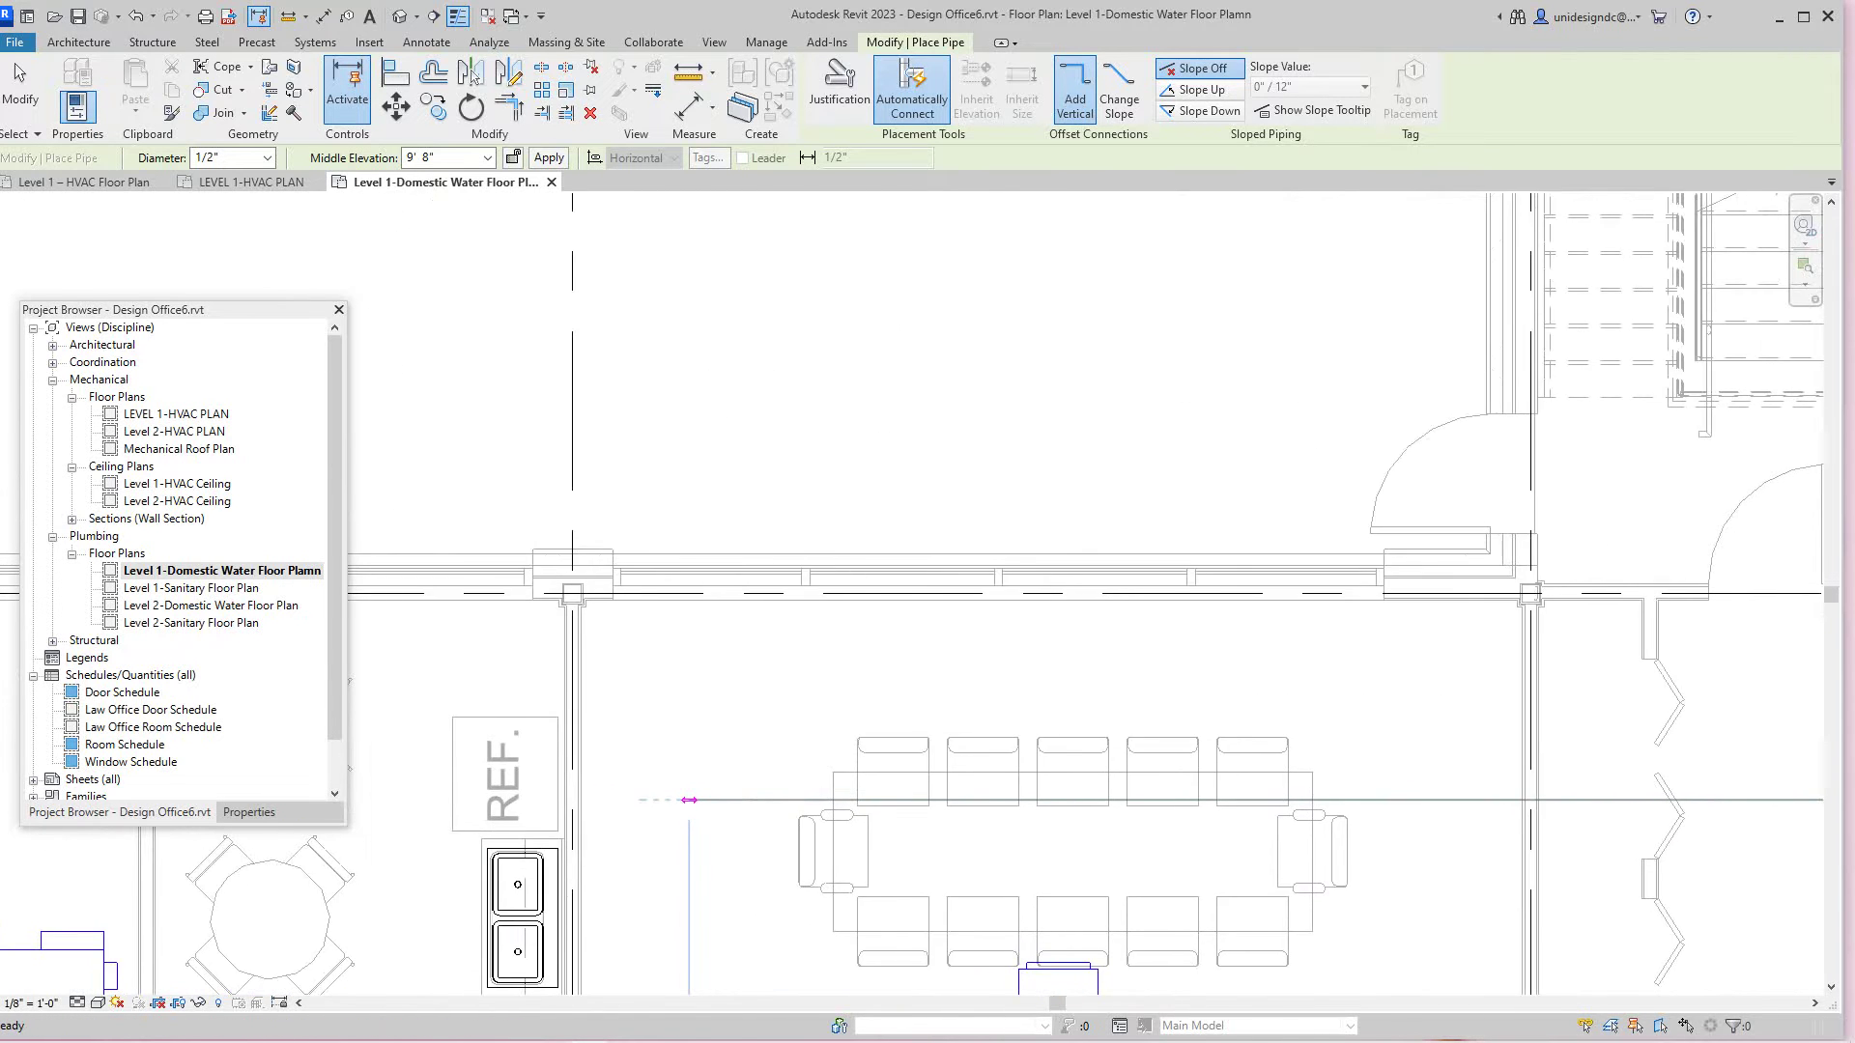
scroll(689, 800, up, 5)
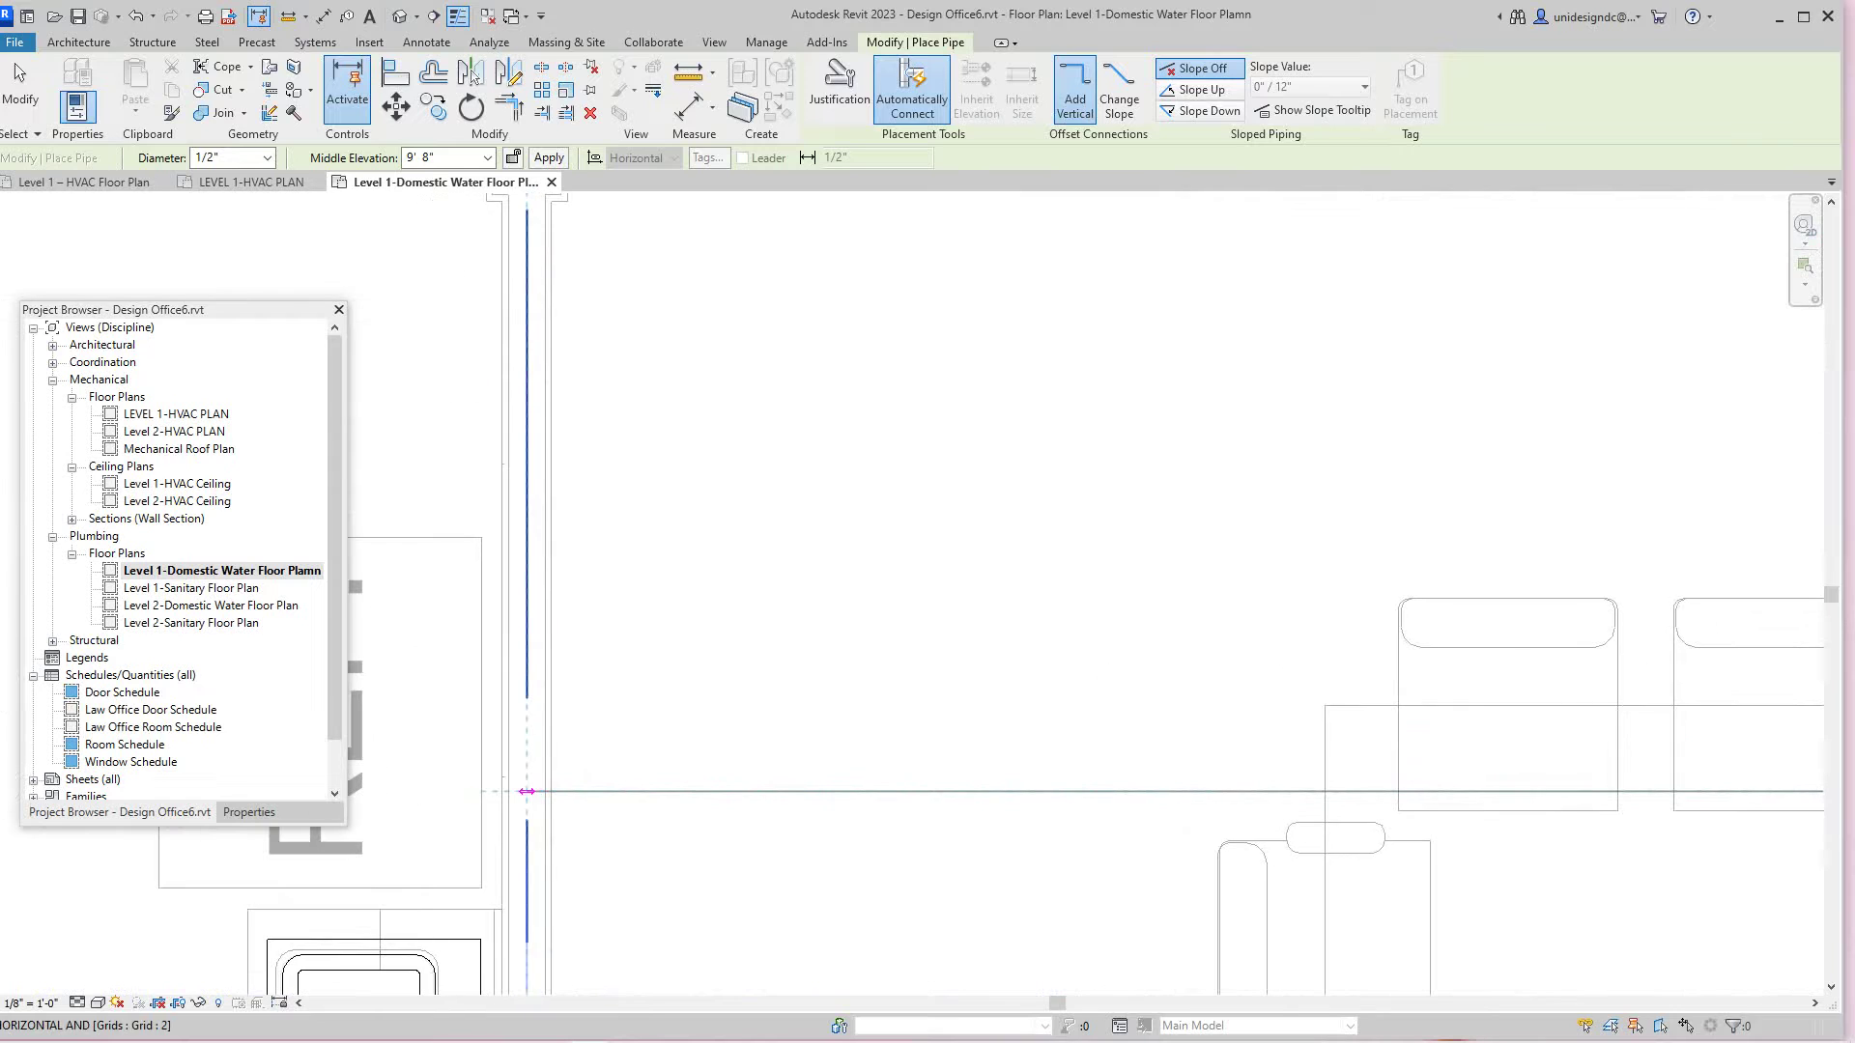
click(526, 792)
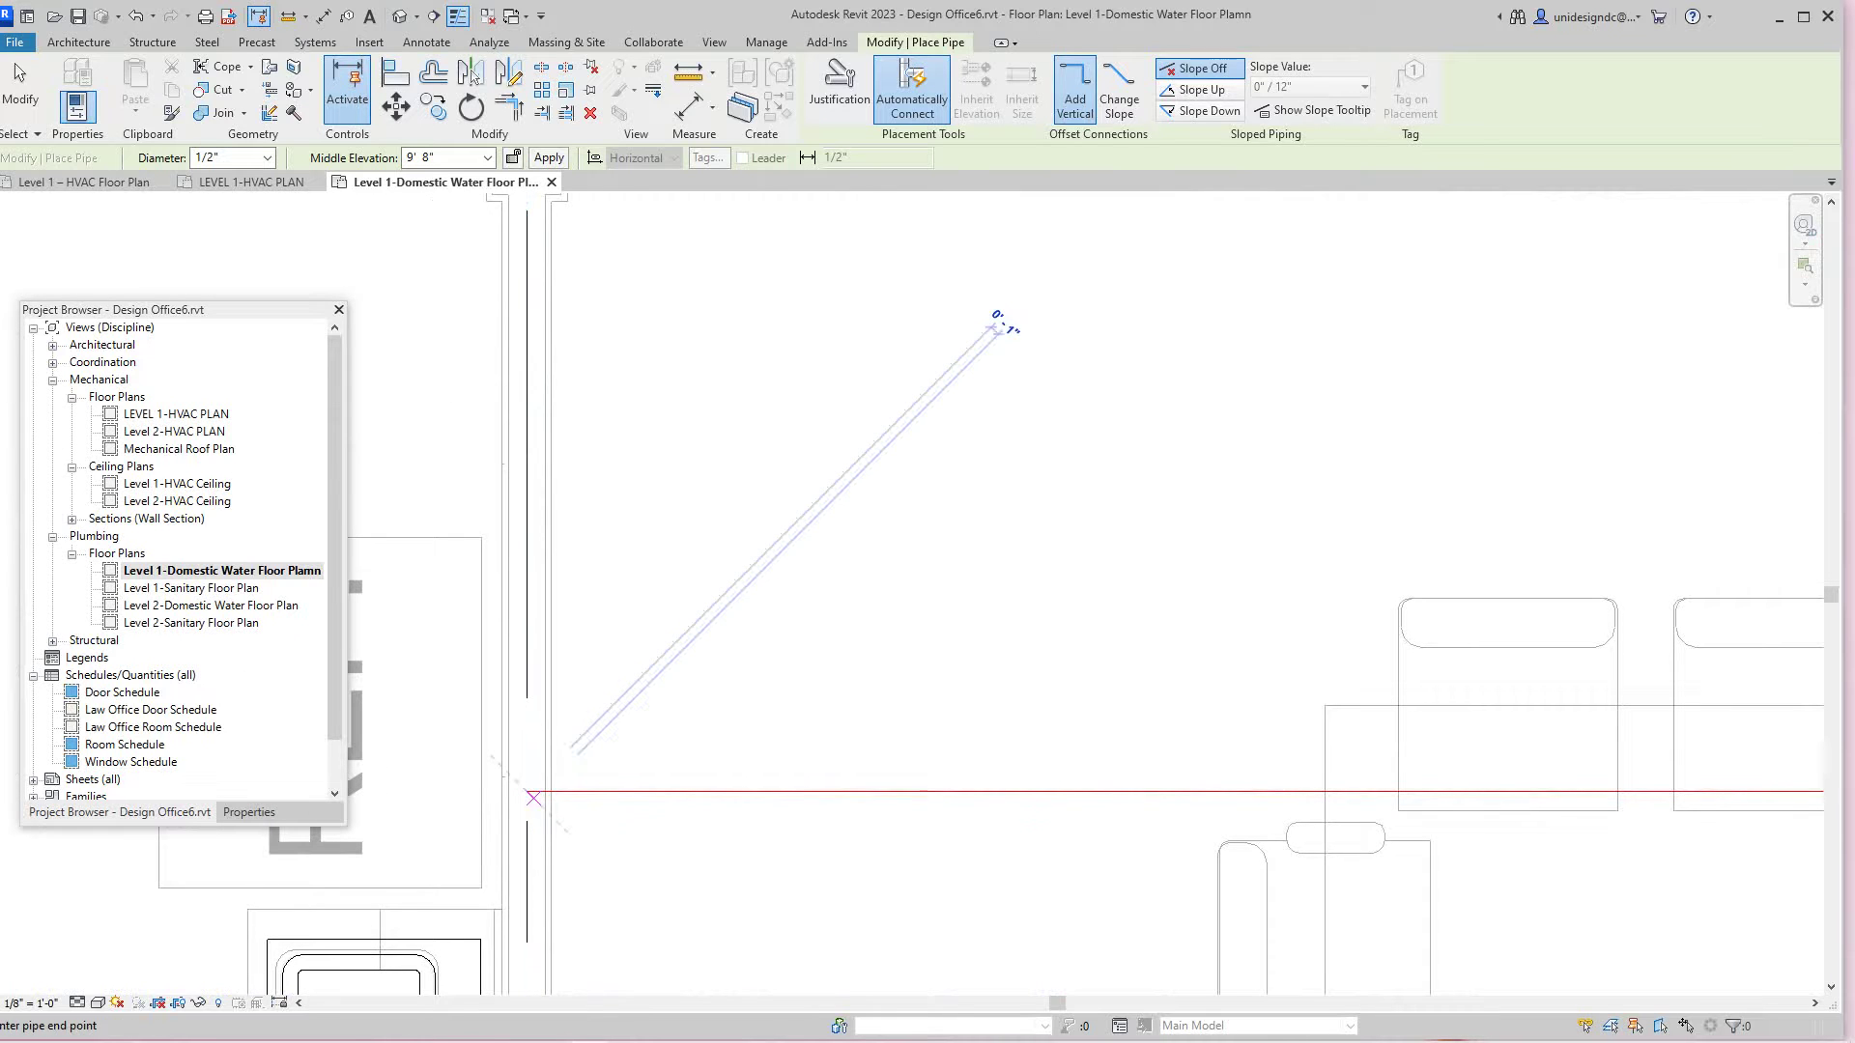
key(Escape)
key(Escape)
Step: Examine the kitchen double sink's connectors, instance properties and type dimensions, including its hot and cold water diameters
scroll(669, 804, down, 2)
middle_drag(669, 808, 683, 584)
scroll(619, 706, up, 3)
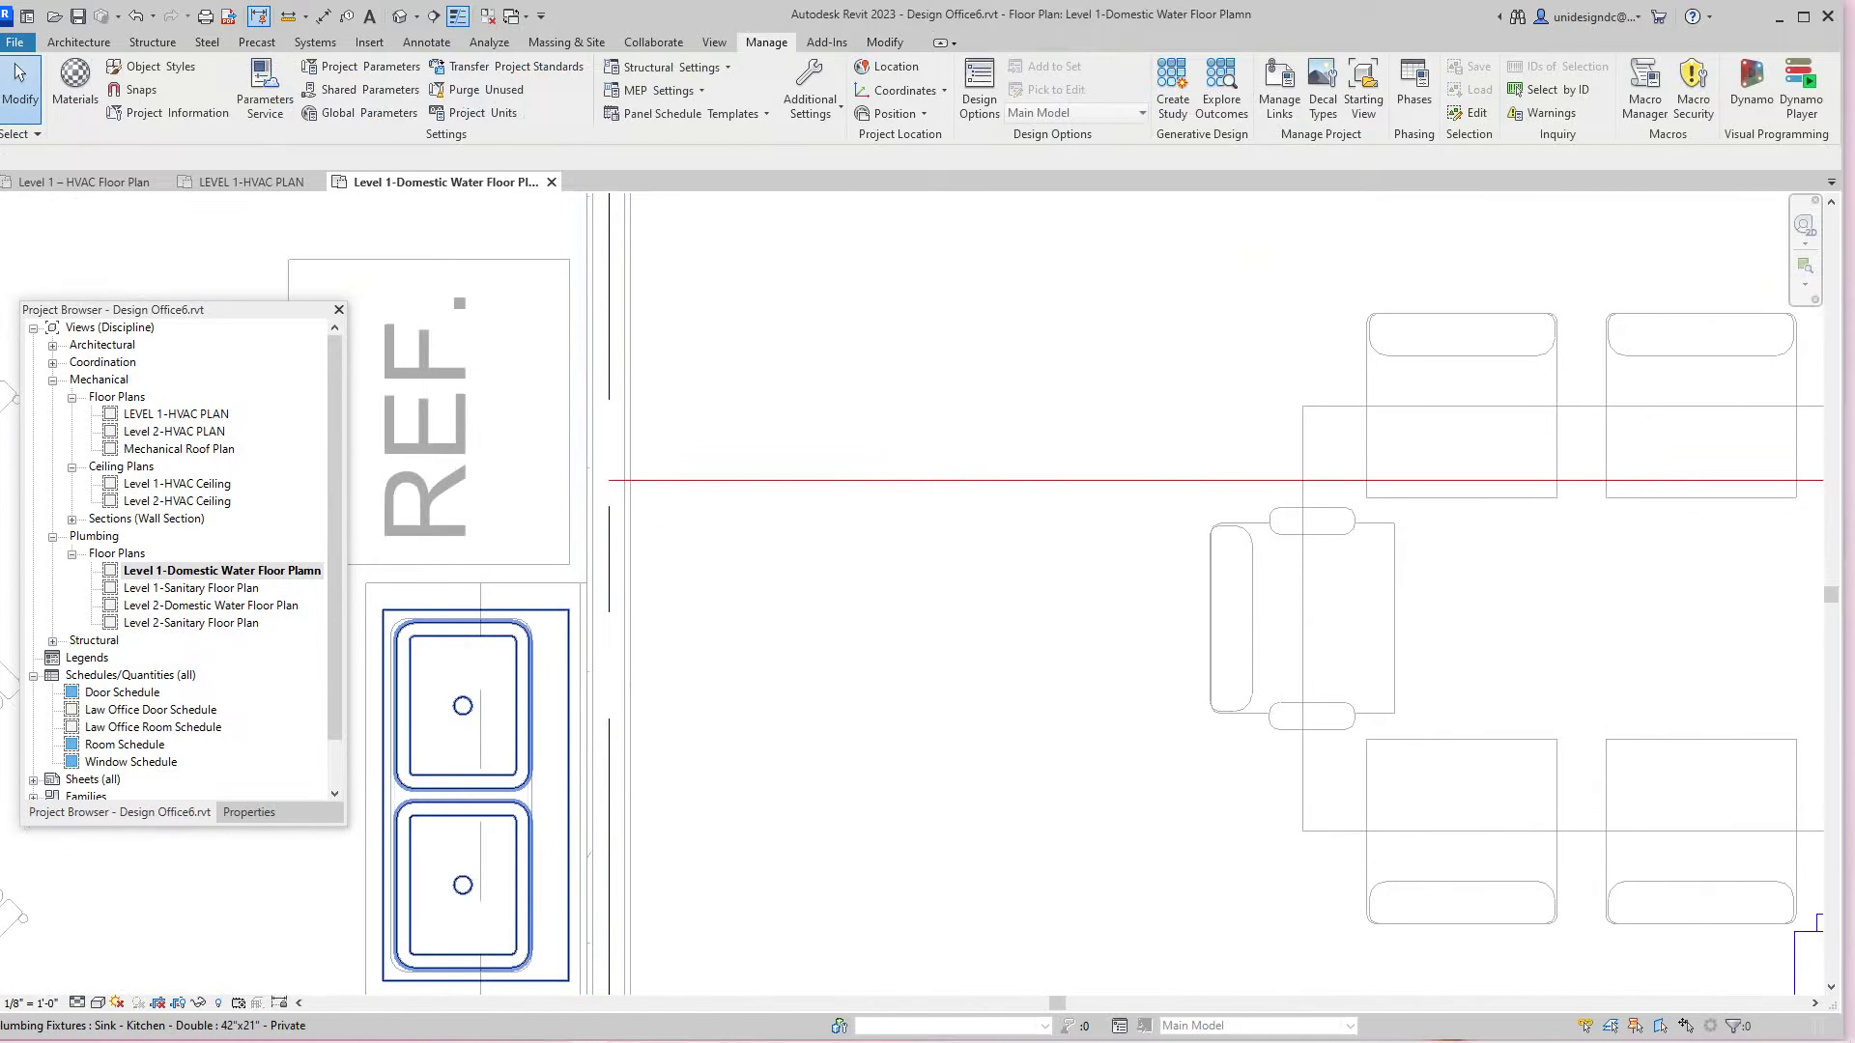
scroll(503, 721, down, 4)
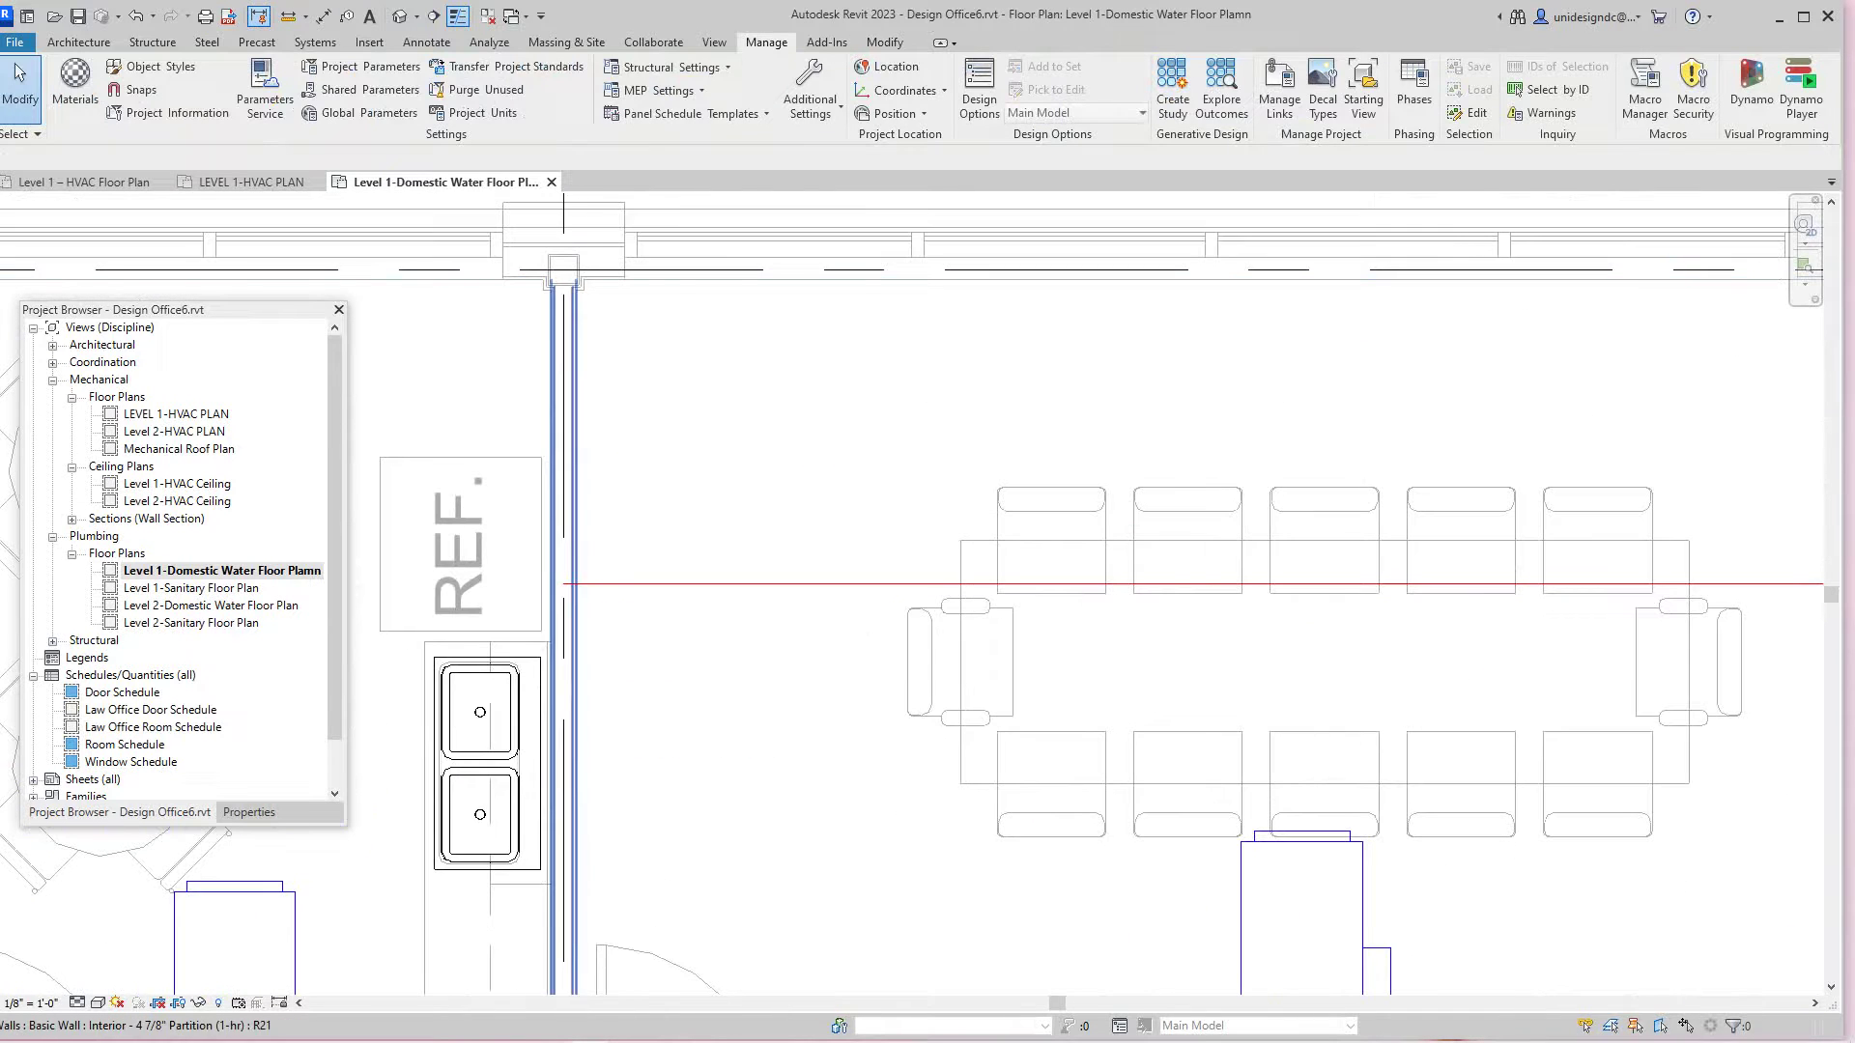
click(493, 735)
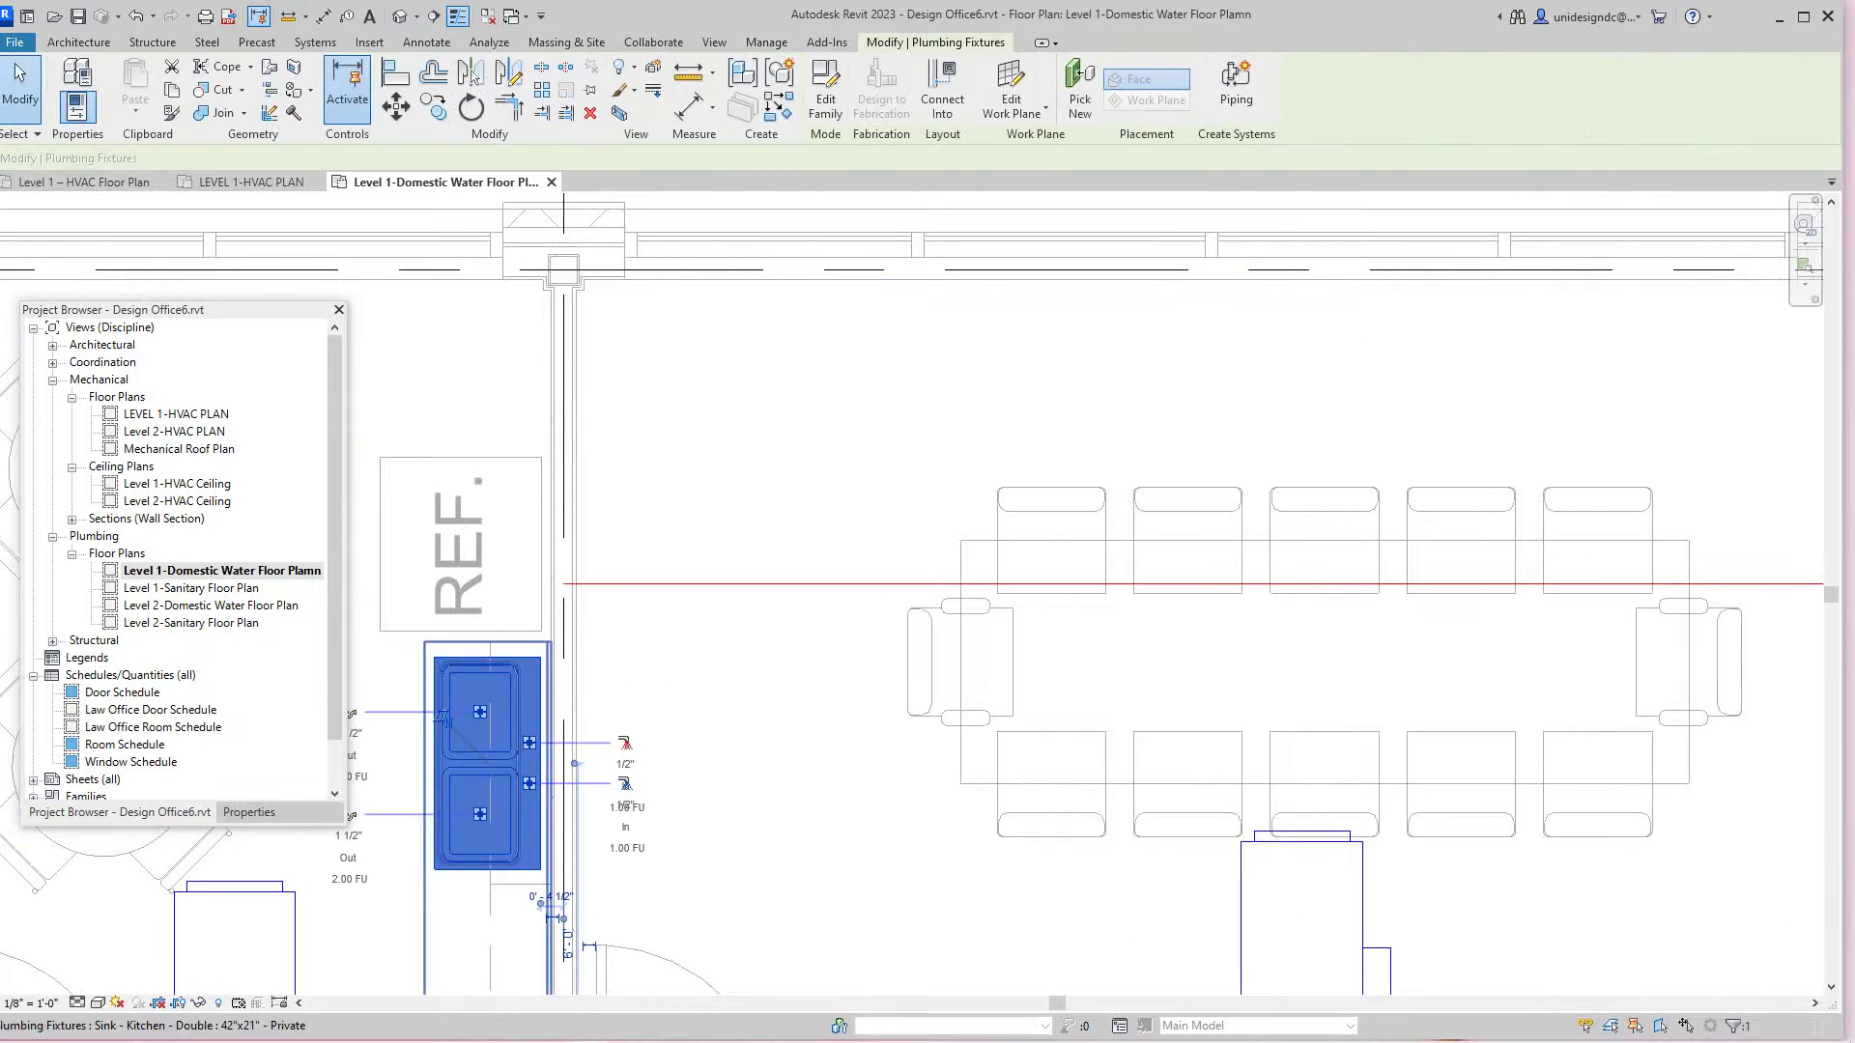
click(249, 813)
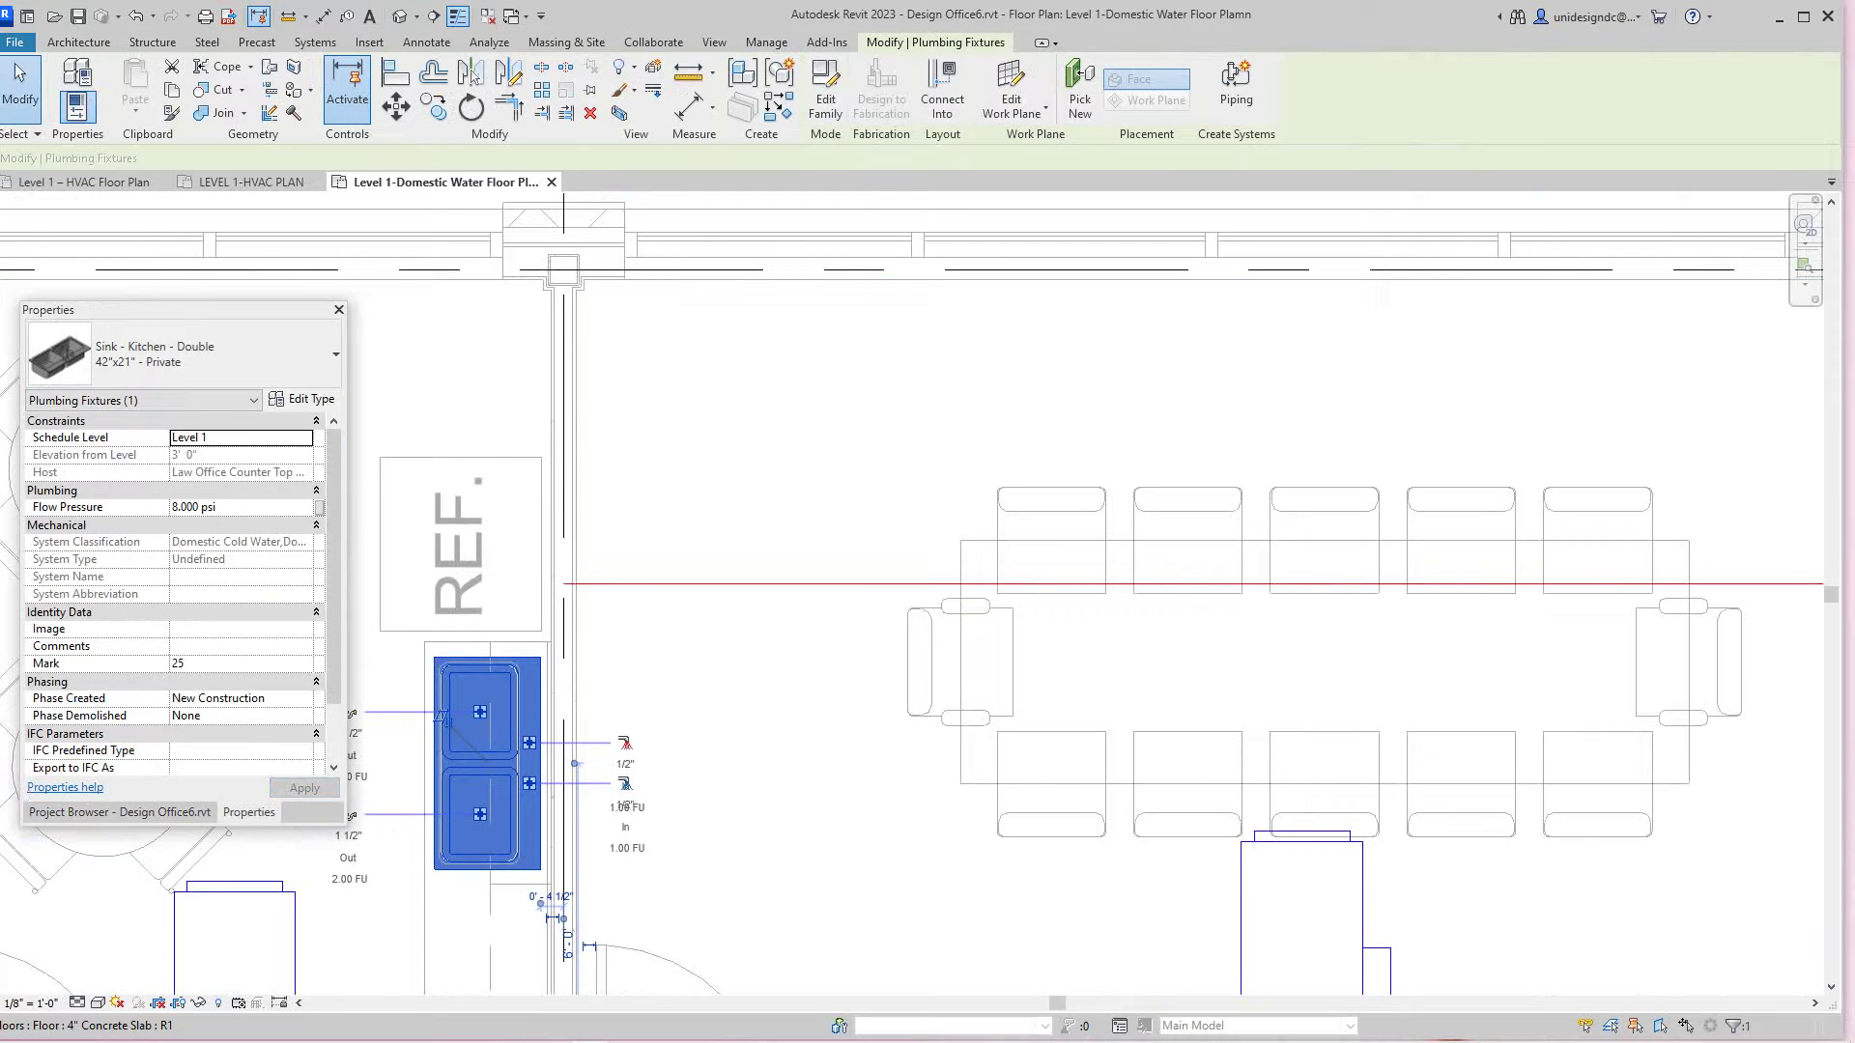
click(304, 400)
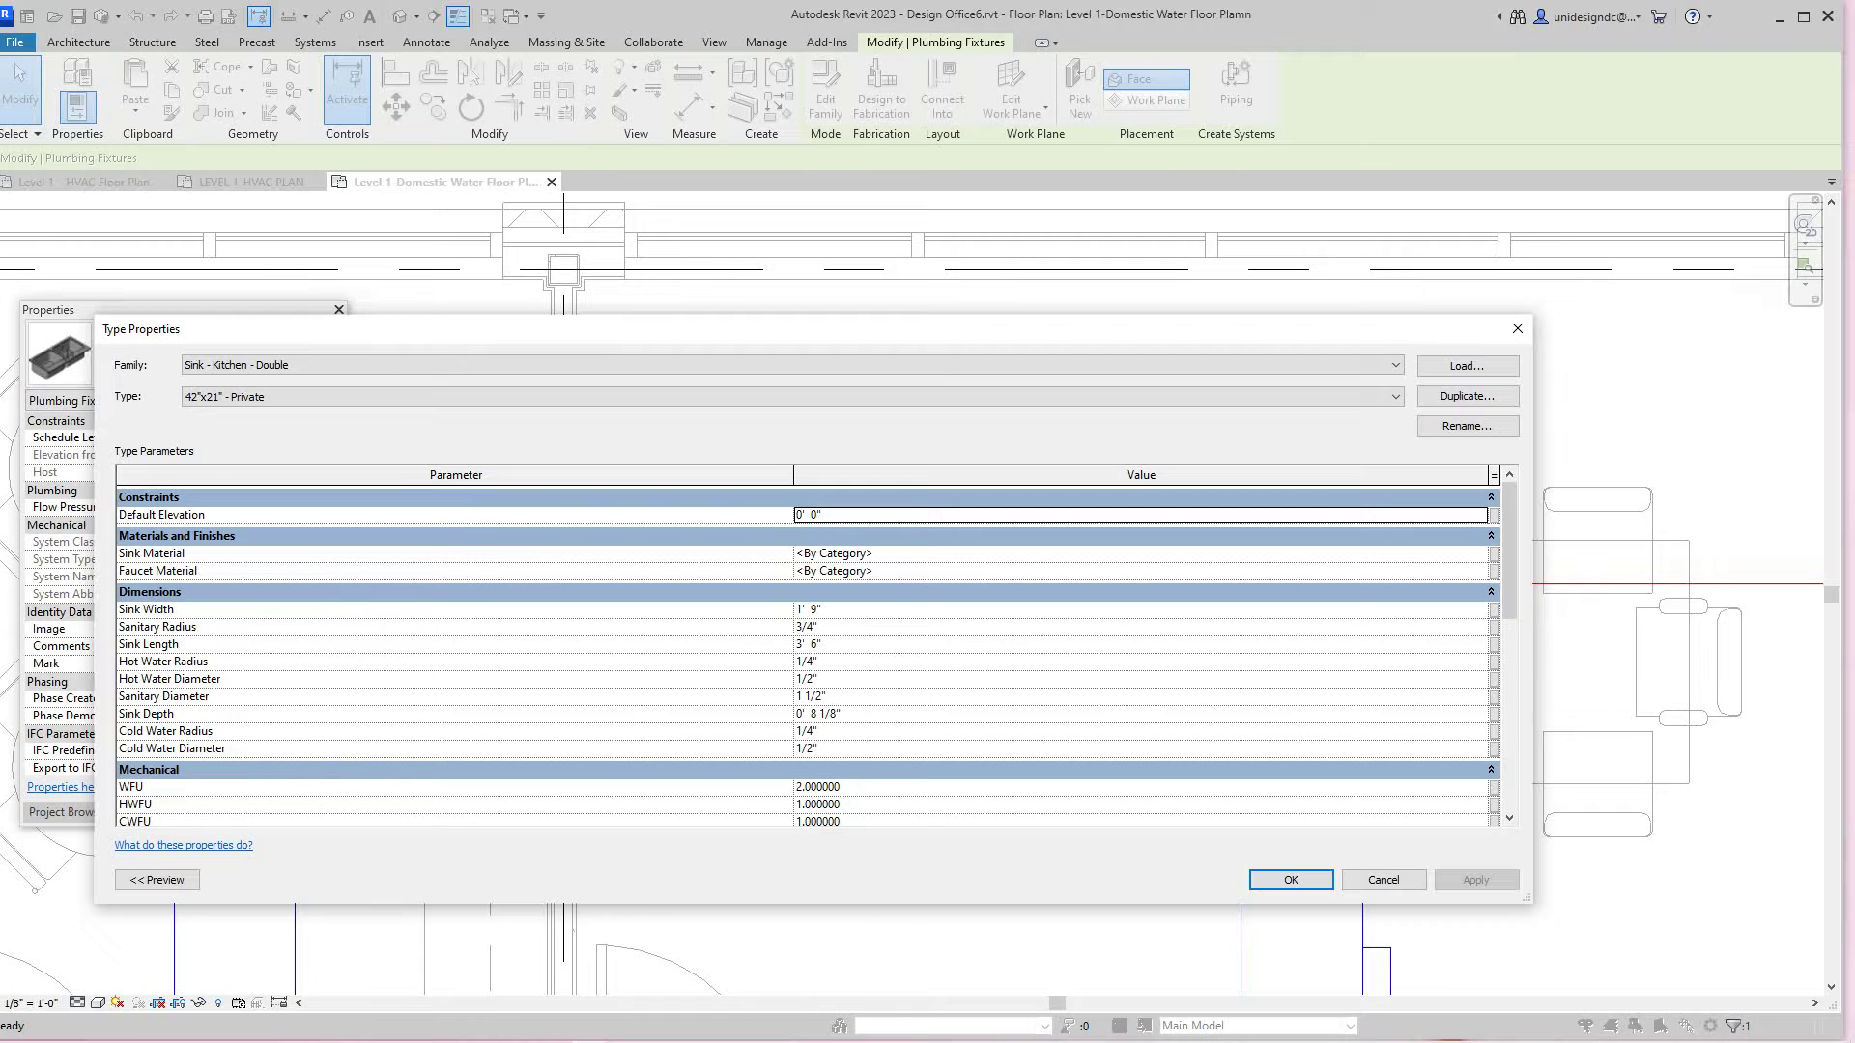
key(Escape)
key(Escape)
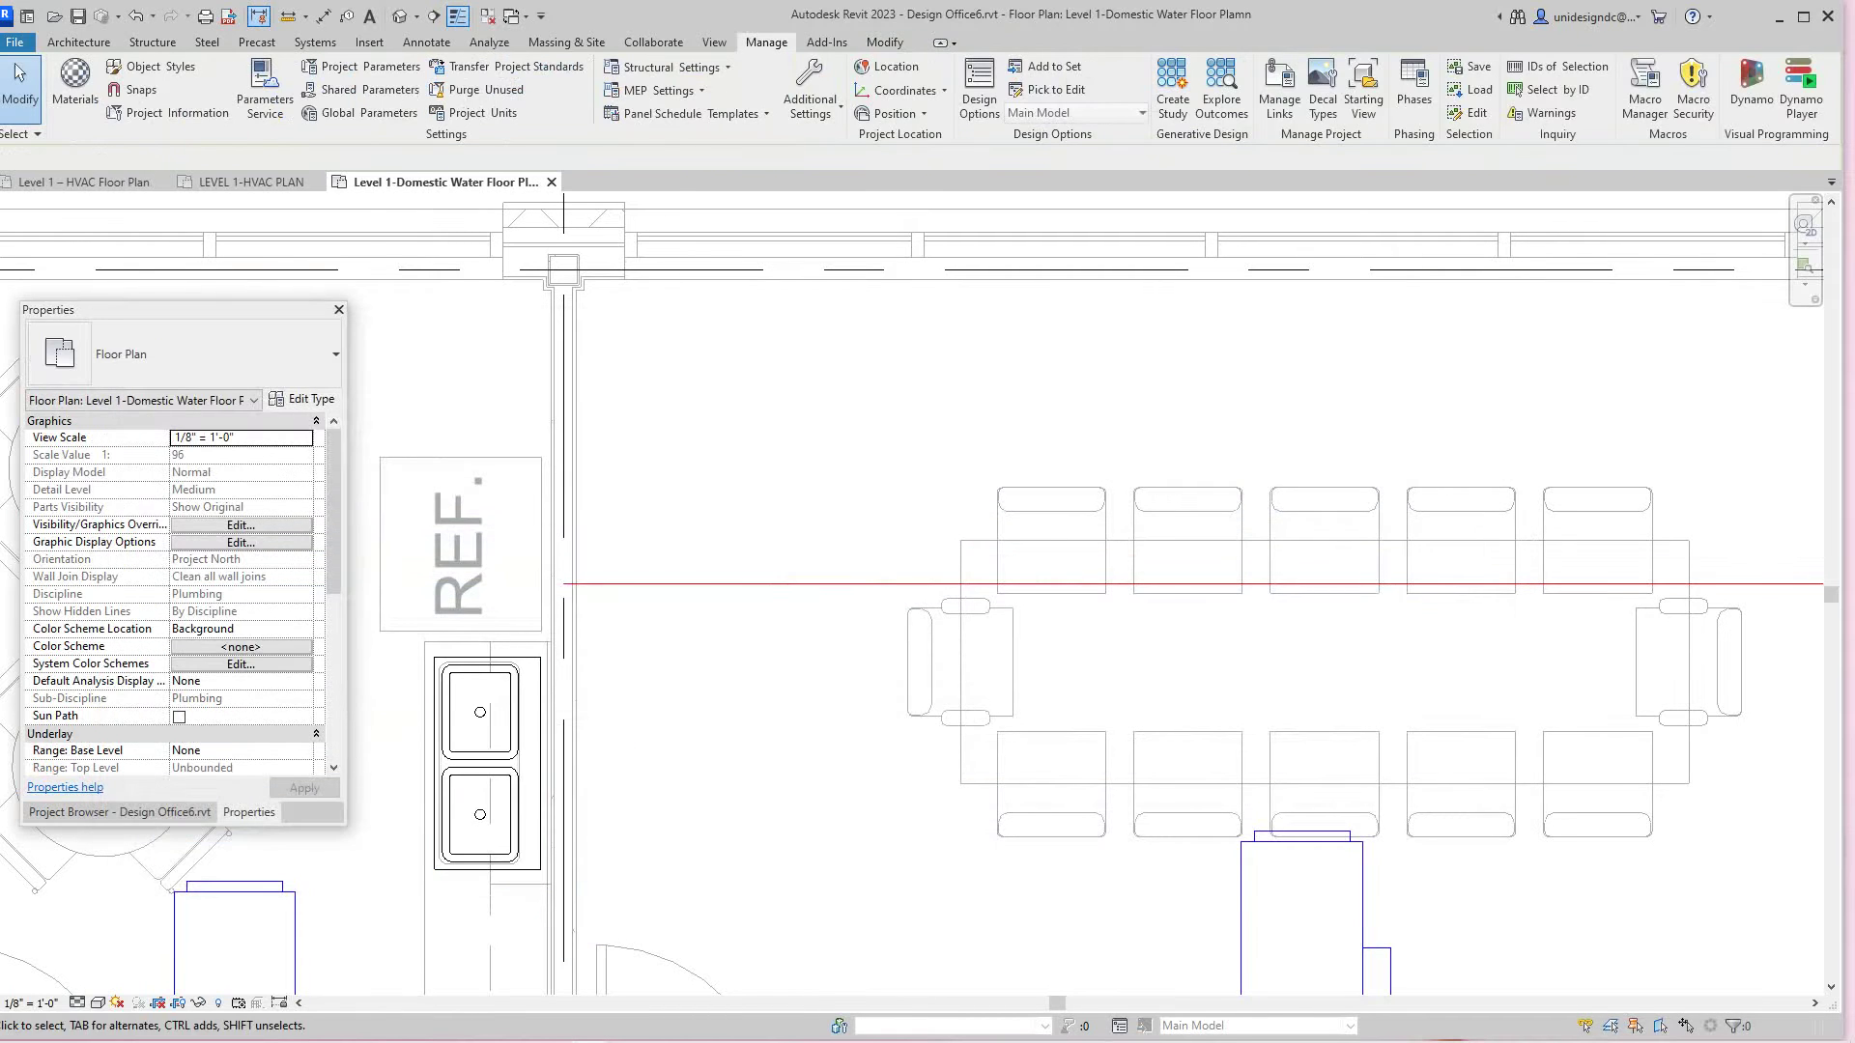
Step: Draw a 1/2" hot water pipe from the kitchen double sink's hot connector at 2' 0" middle elevation, ending east inside the grid line 2 wall
scroll(579, 739, down, 1)
middle_drag(572, 739, 643, 747)
scroll(640, 750, up, 3)
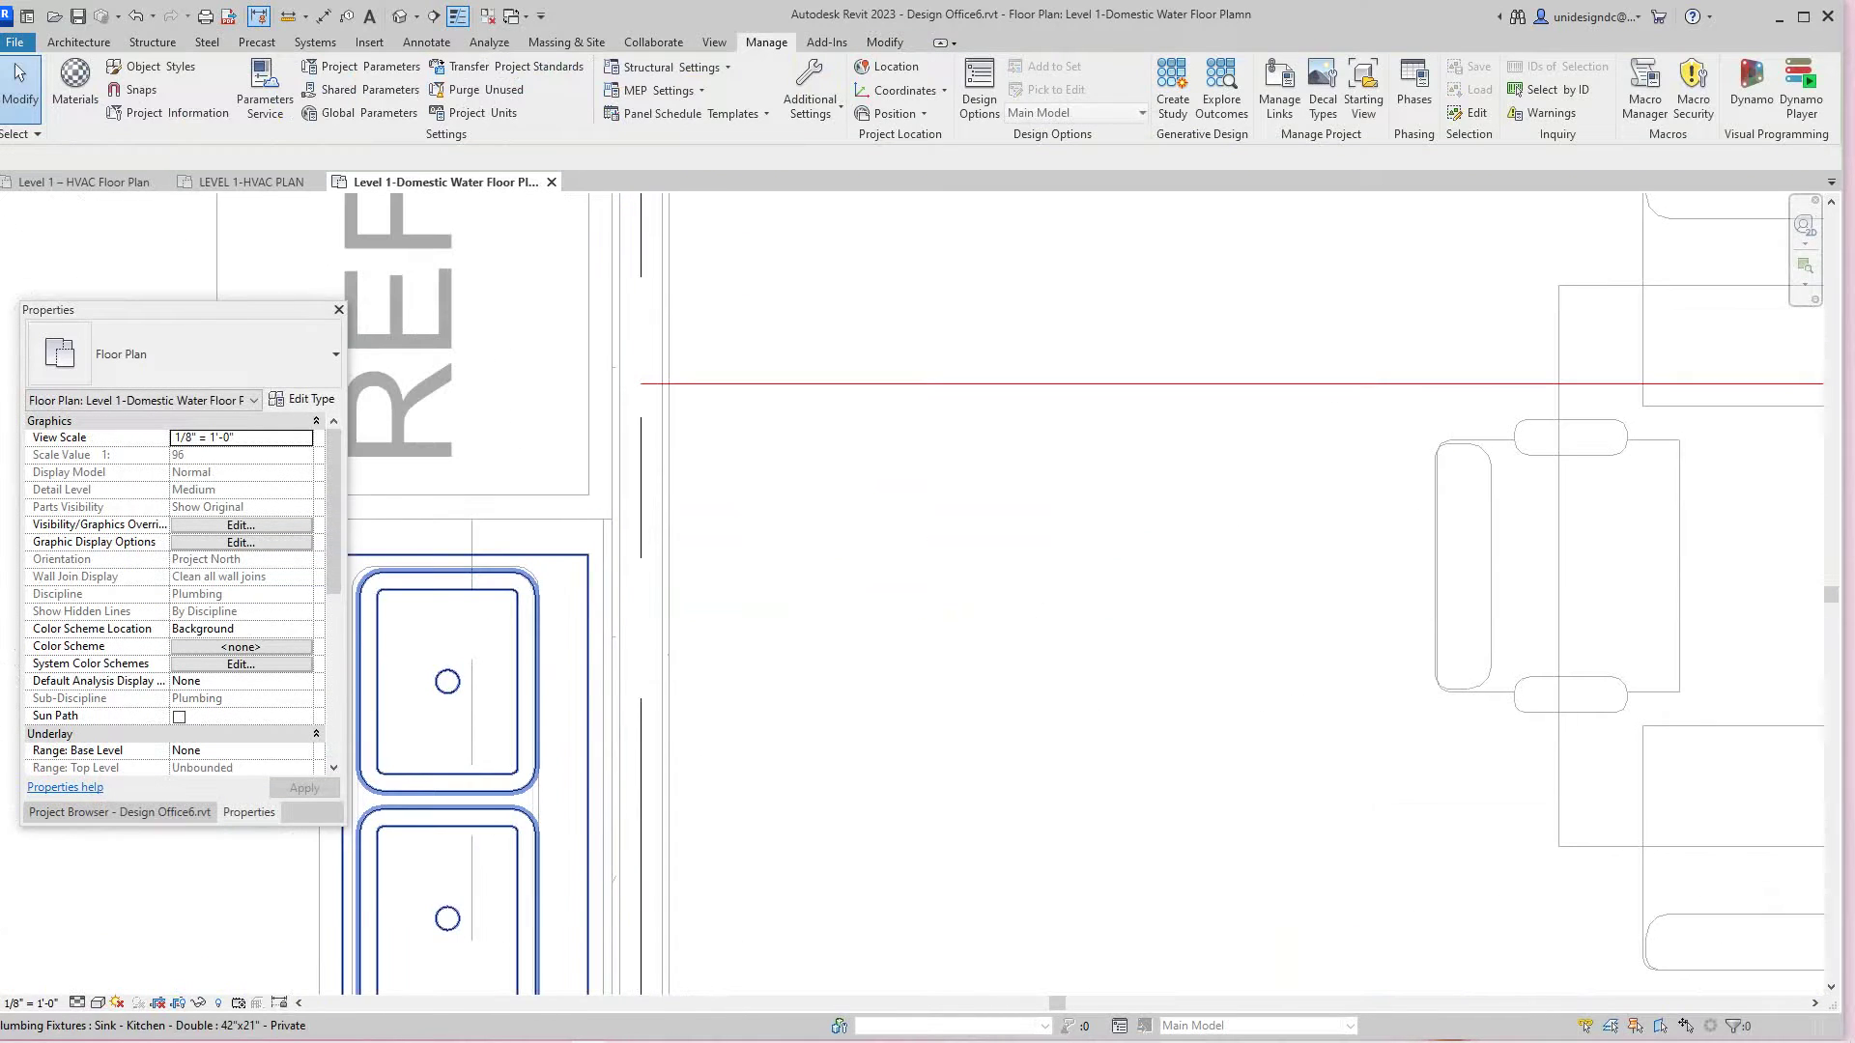
click(560, 749)
scroll(557, 748, up, 3)
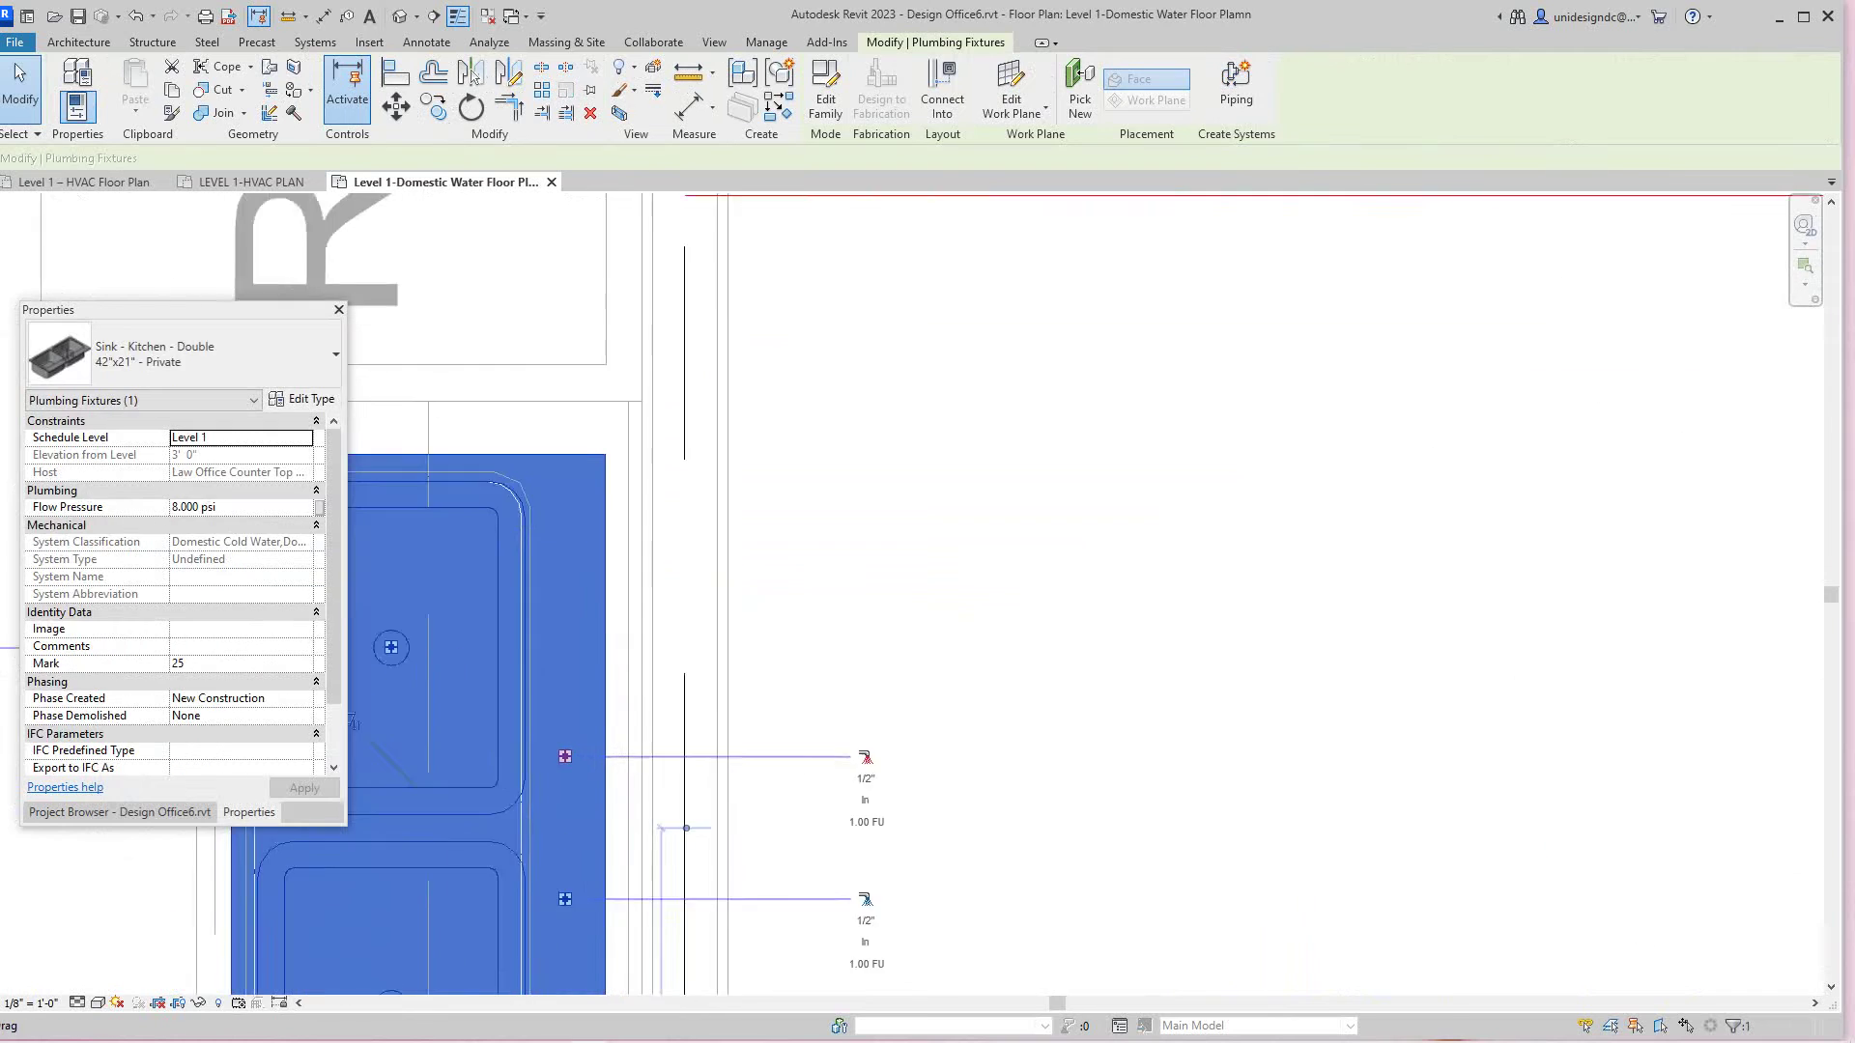
right_click(566, 757)
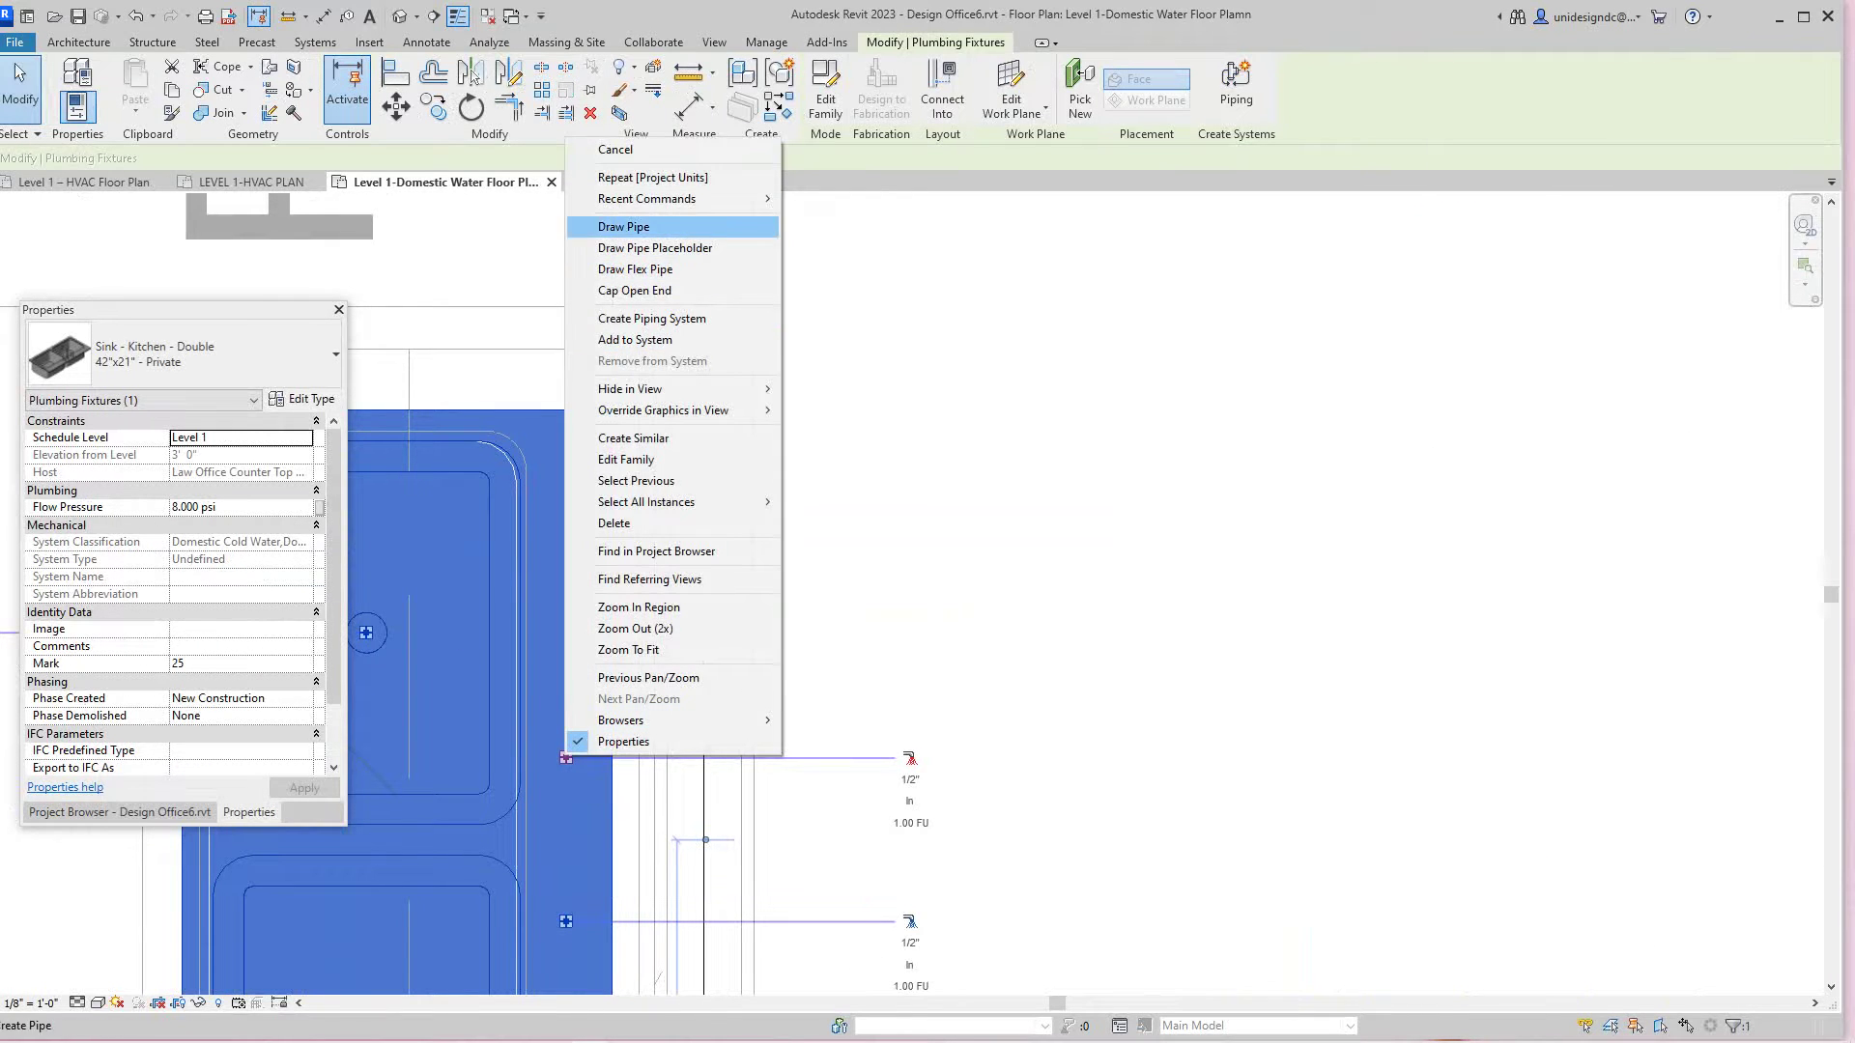
click(623, 227)
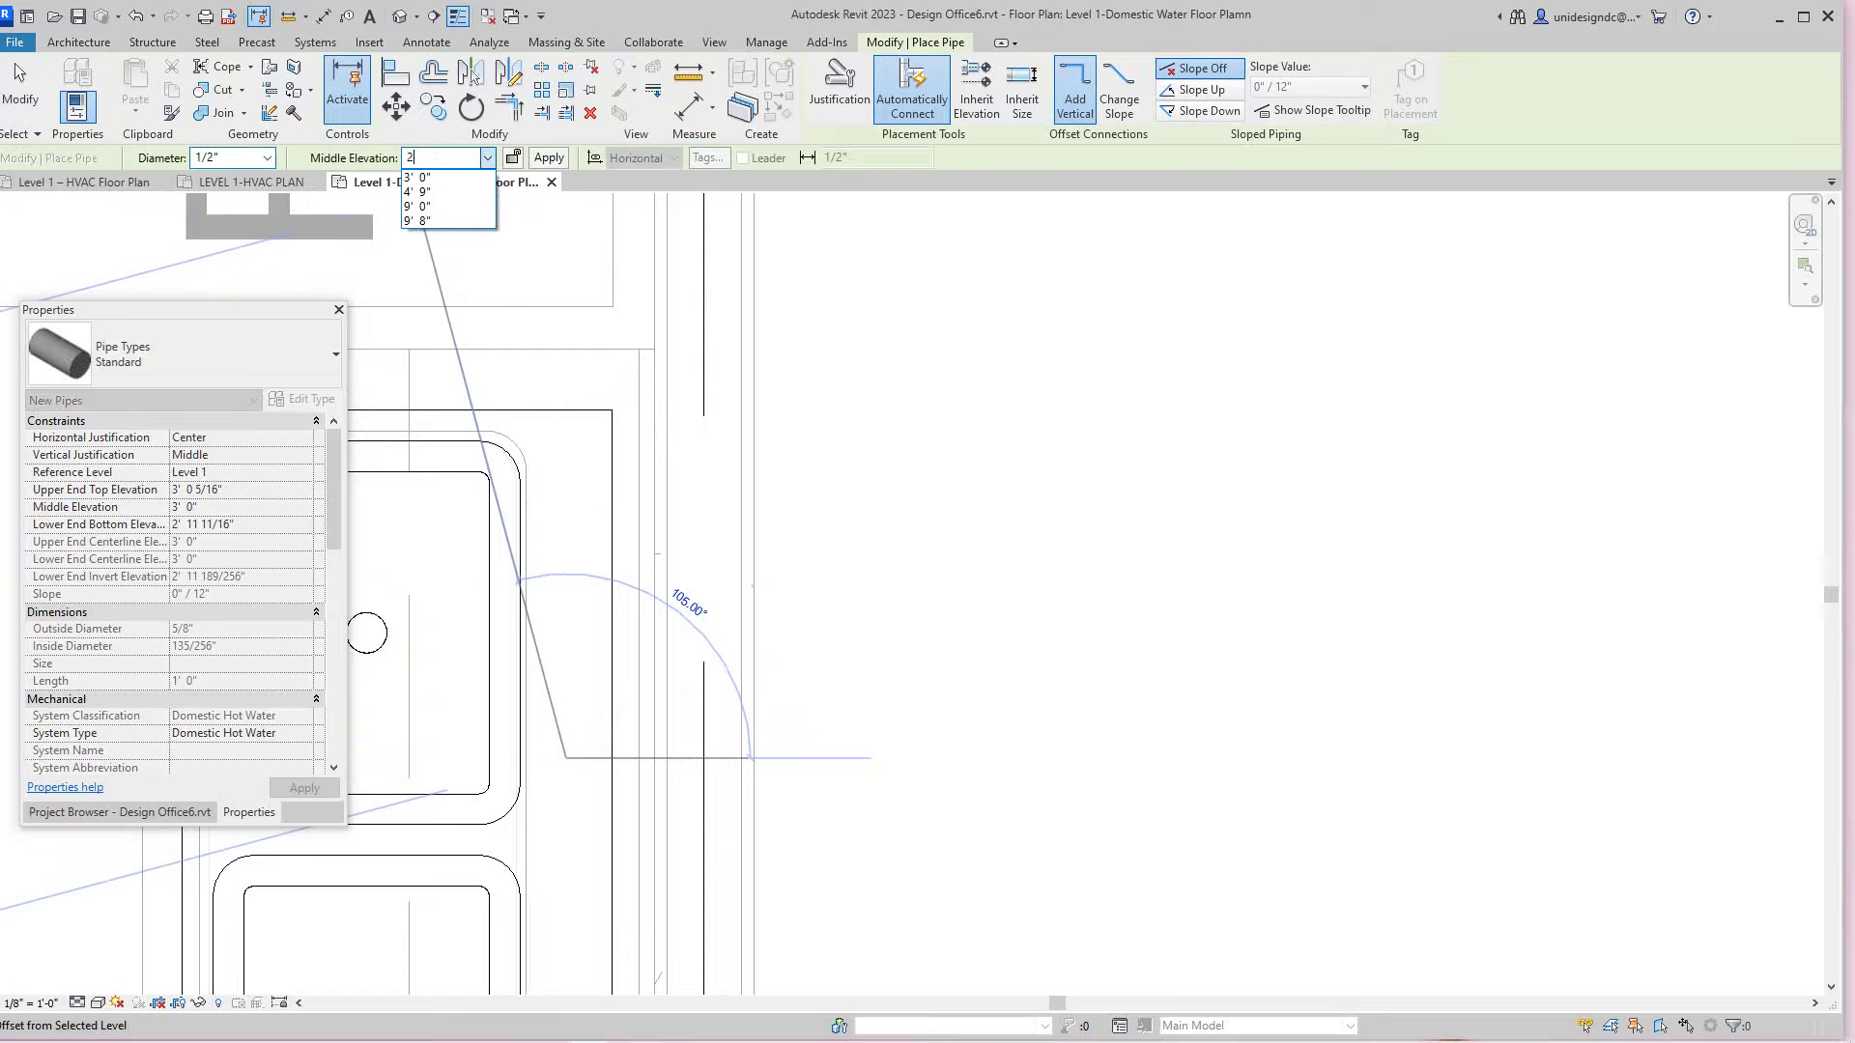
text(2)
key(Return)
scroll(525, 548, down, 2)
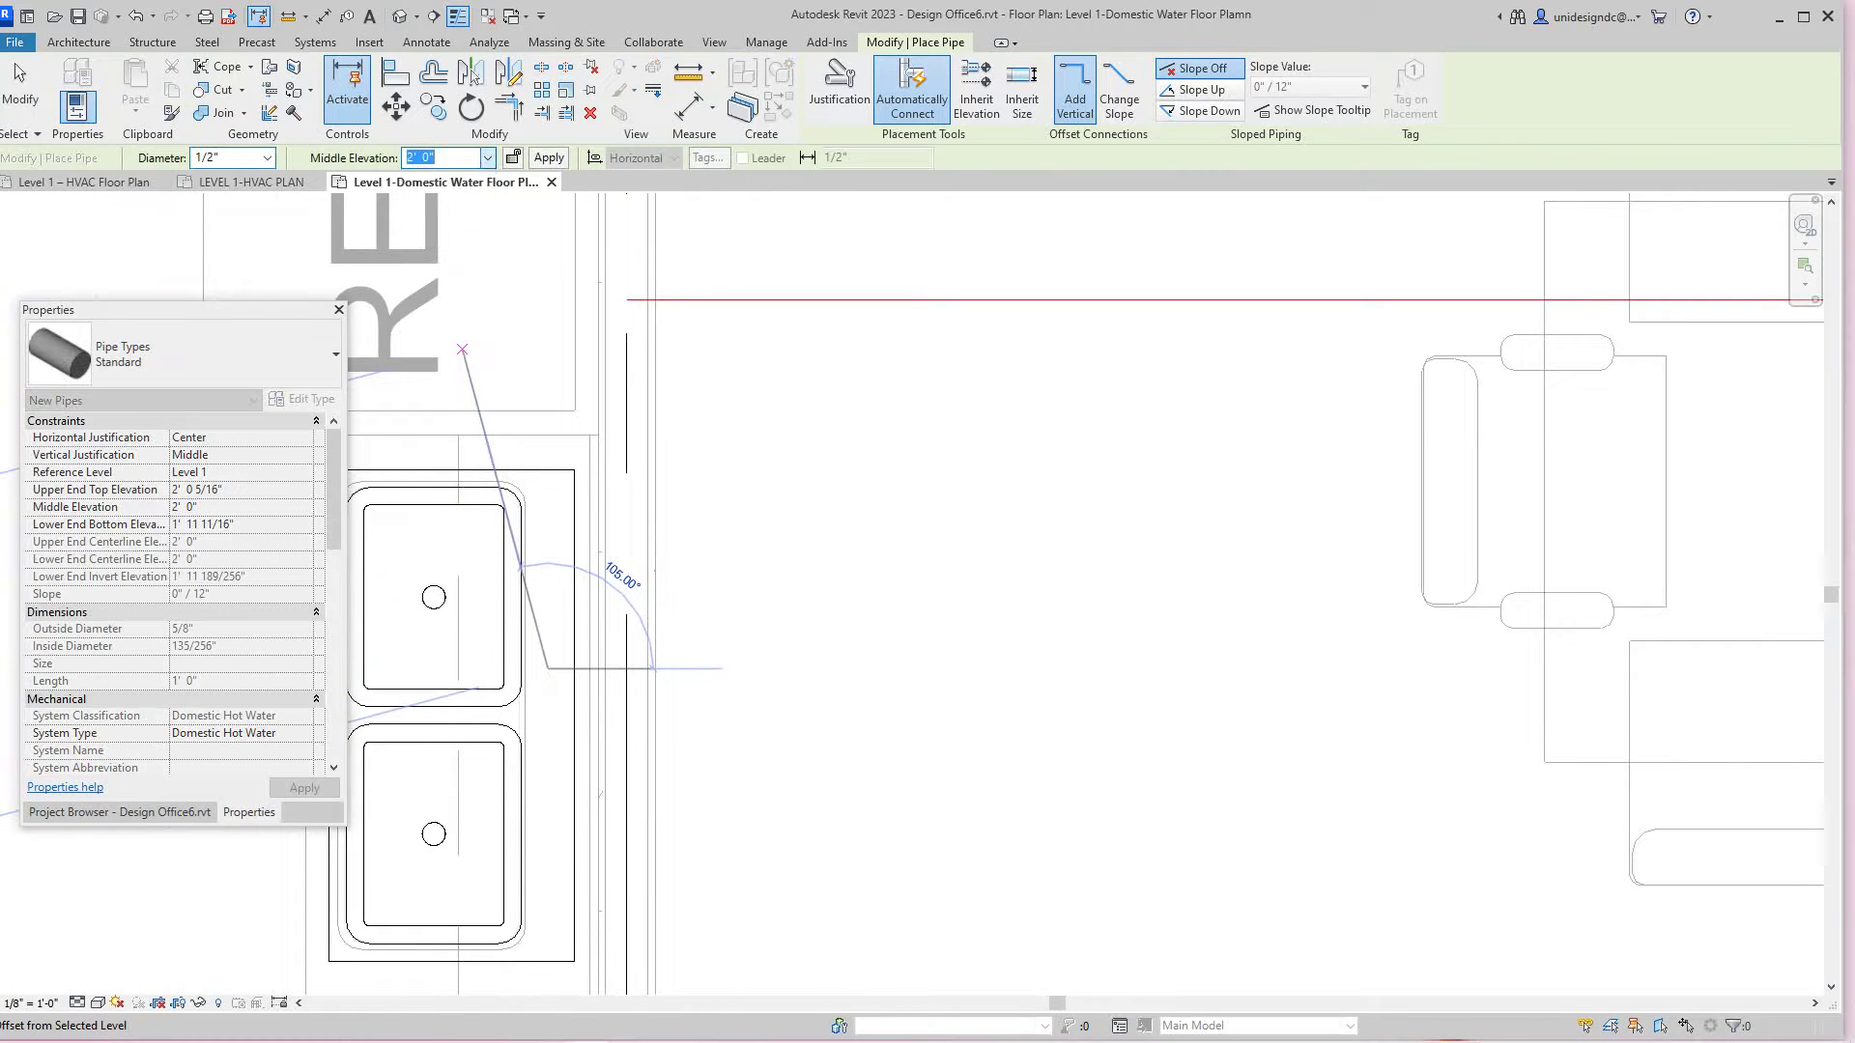
scroll(585, 681, down, 2)
scroll(590, 676, up, 4)
scroll(624, 657, down, 1)
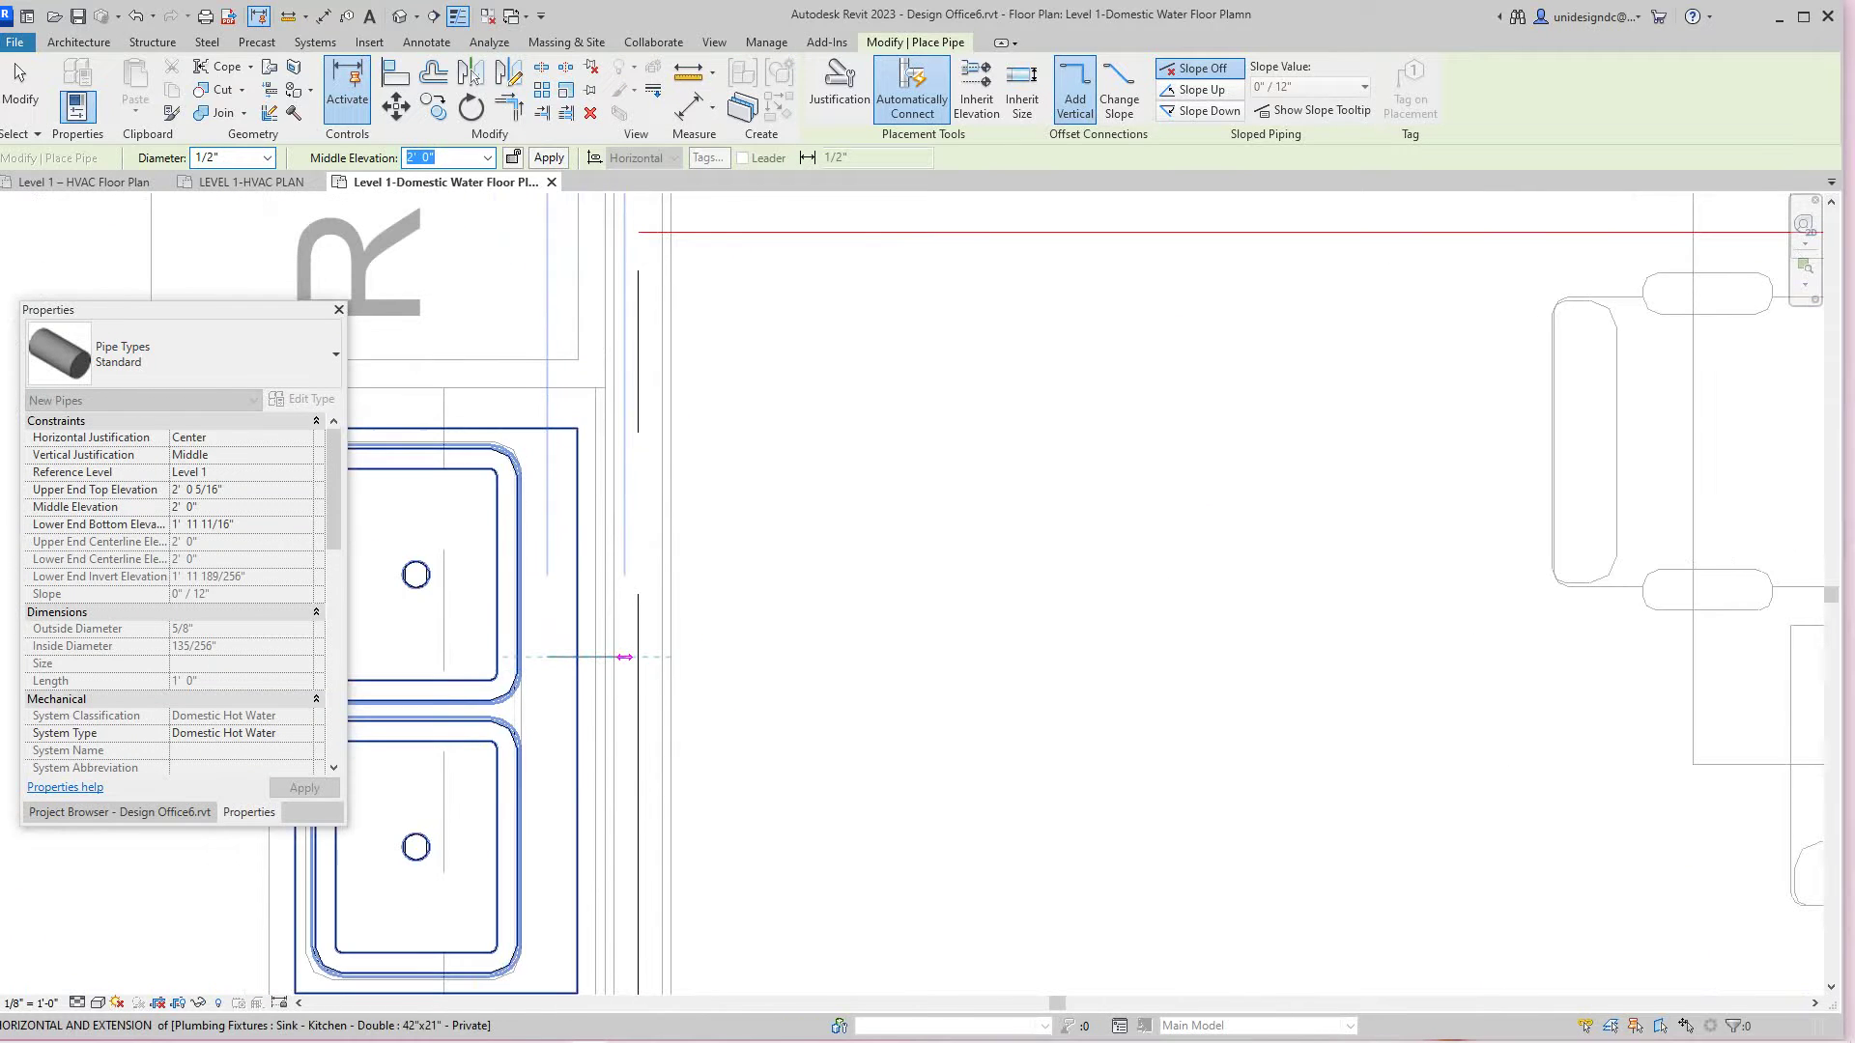
scroll(624, 657, down, 1)
scroll(624, 657, up, 3)
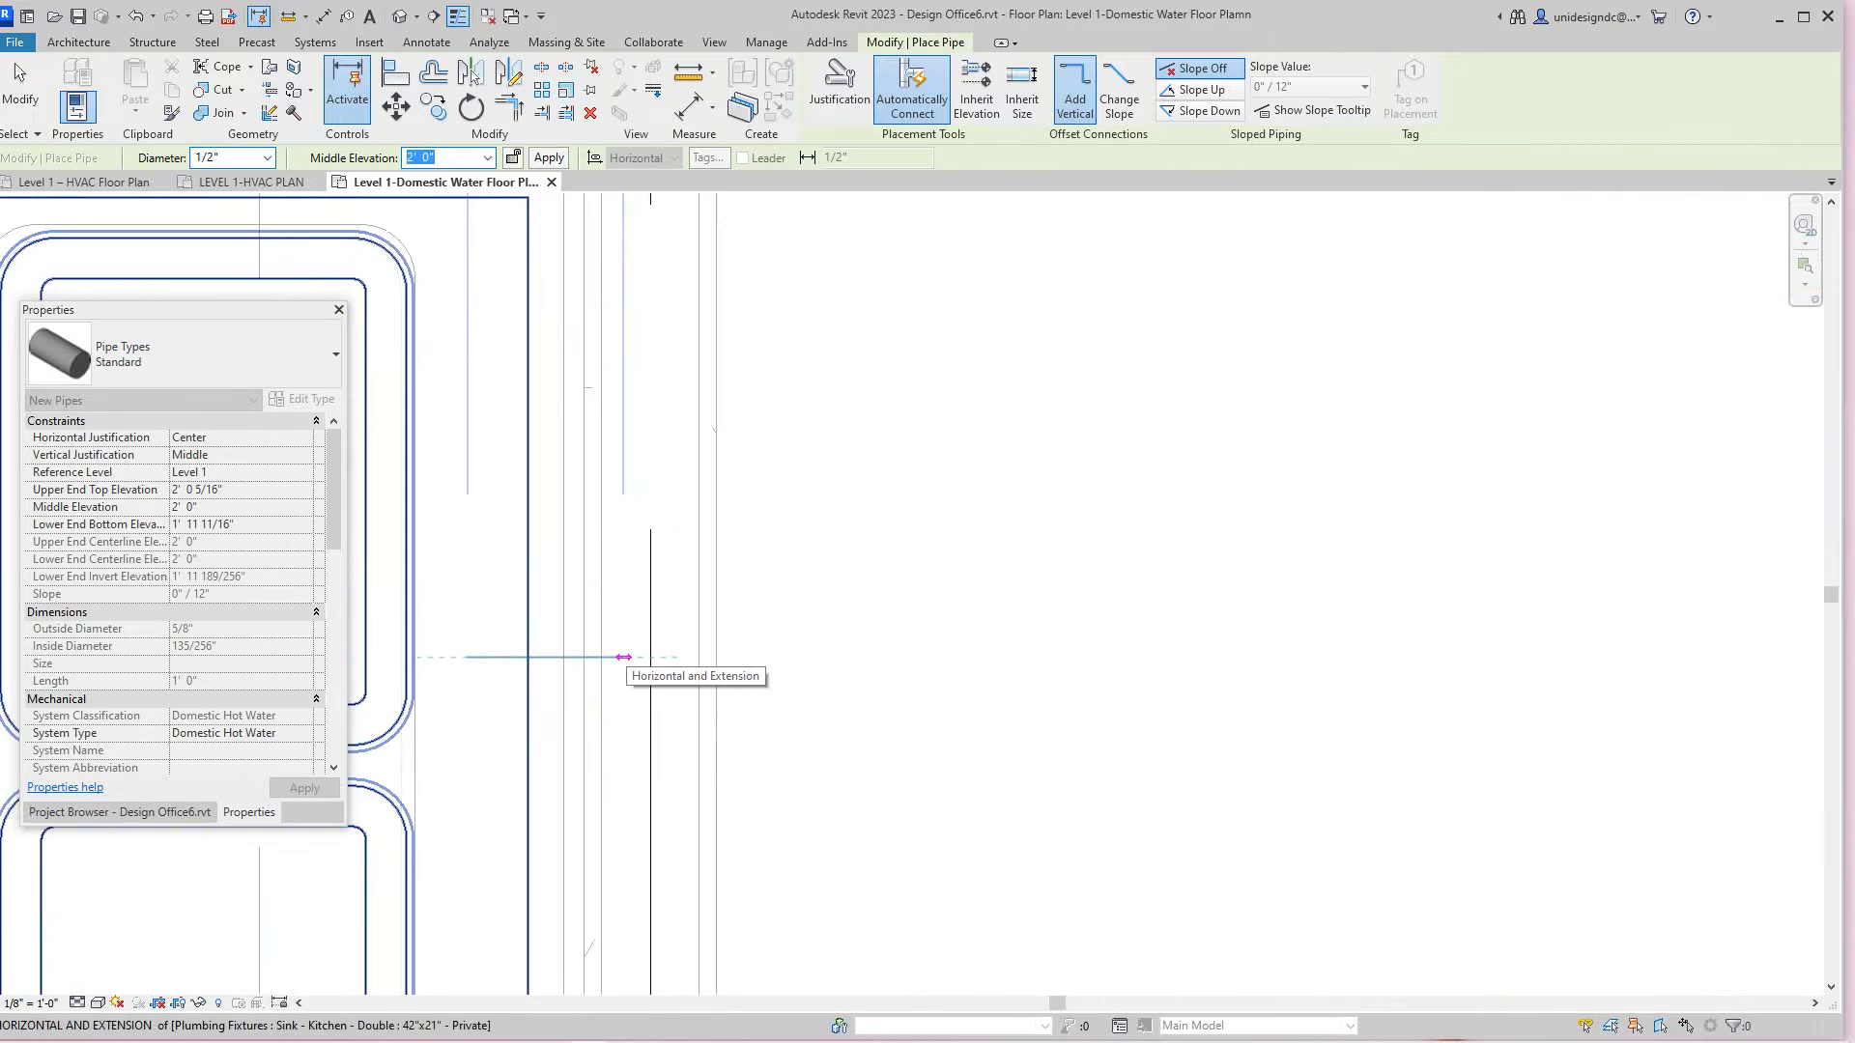
click(624, 657)
scroll(624, 657, down, 3)
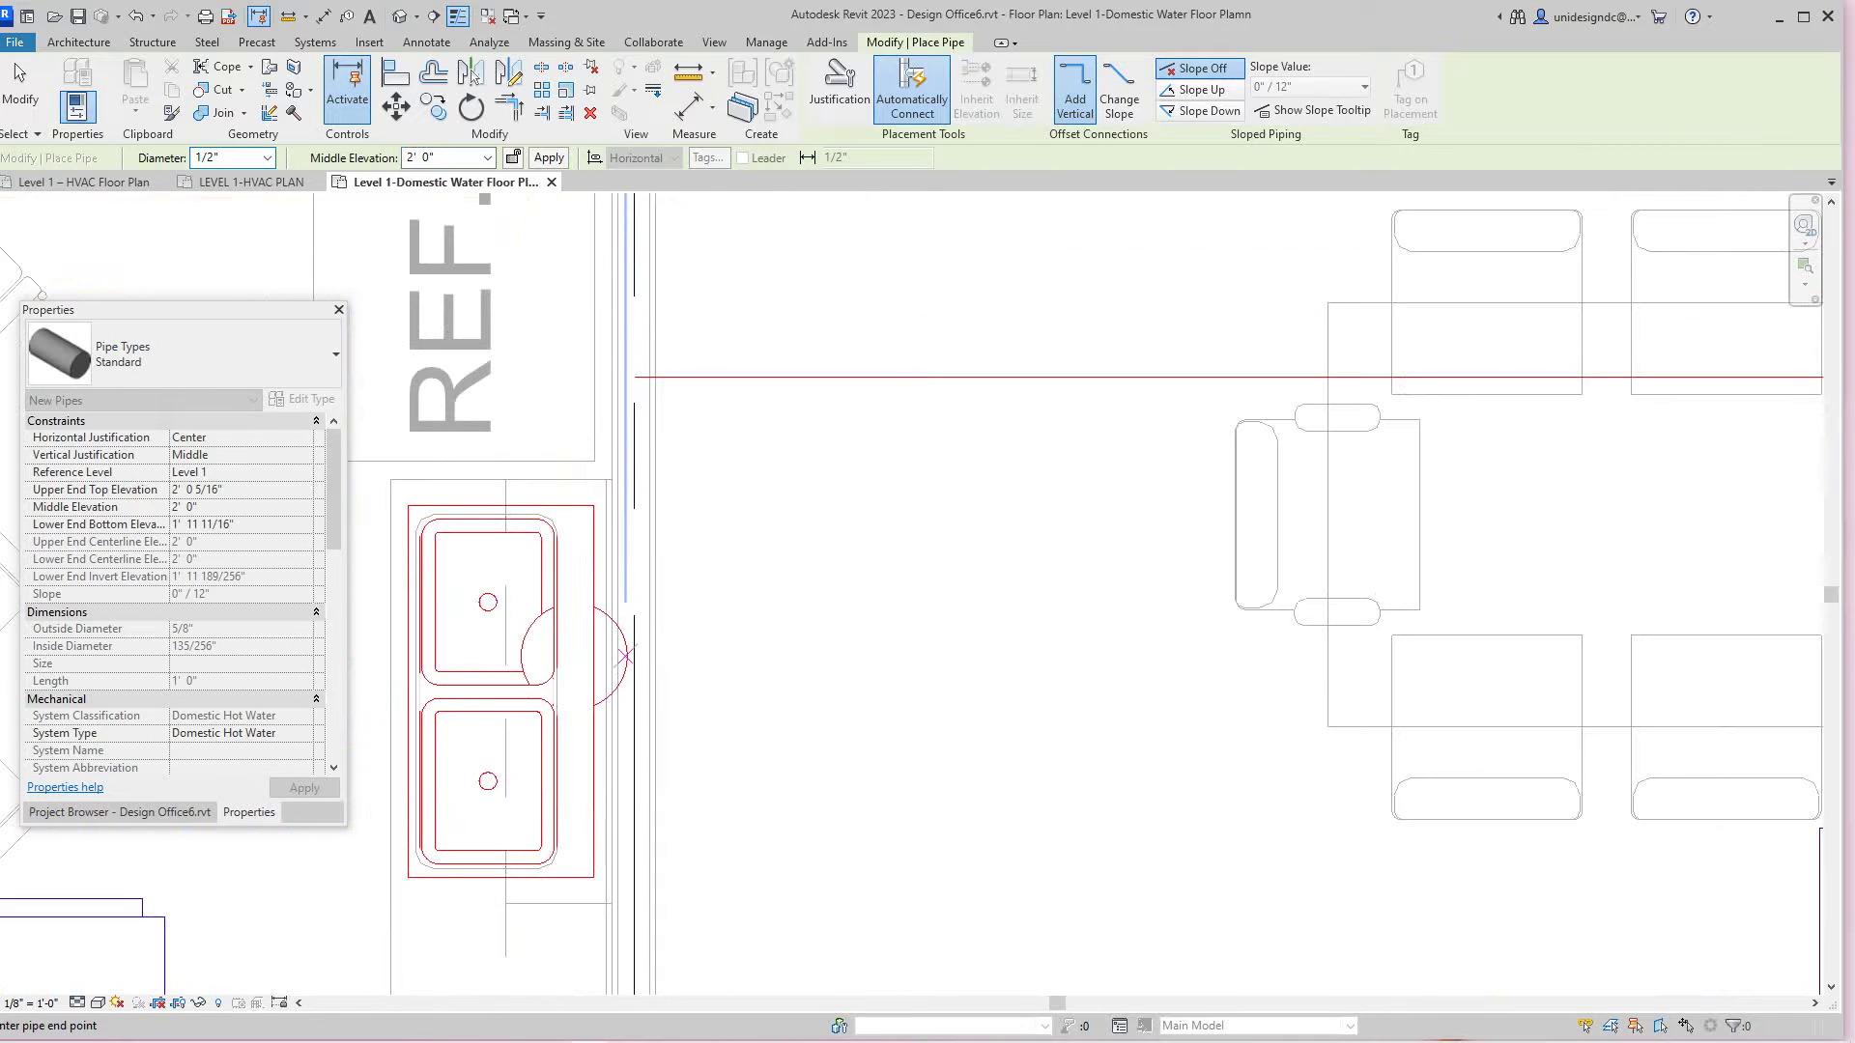
scroll(626, 657, up, 3)
key(Escape)
key(Escape)
scroll(839, 620, down, 7)
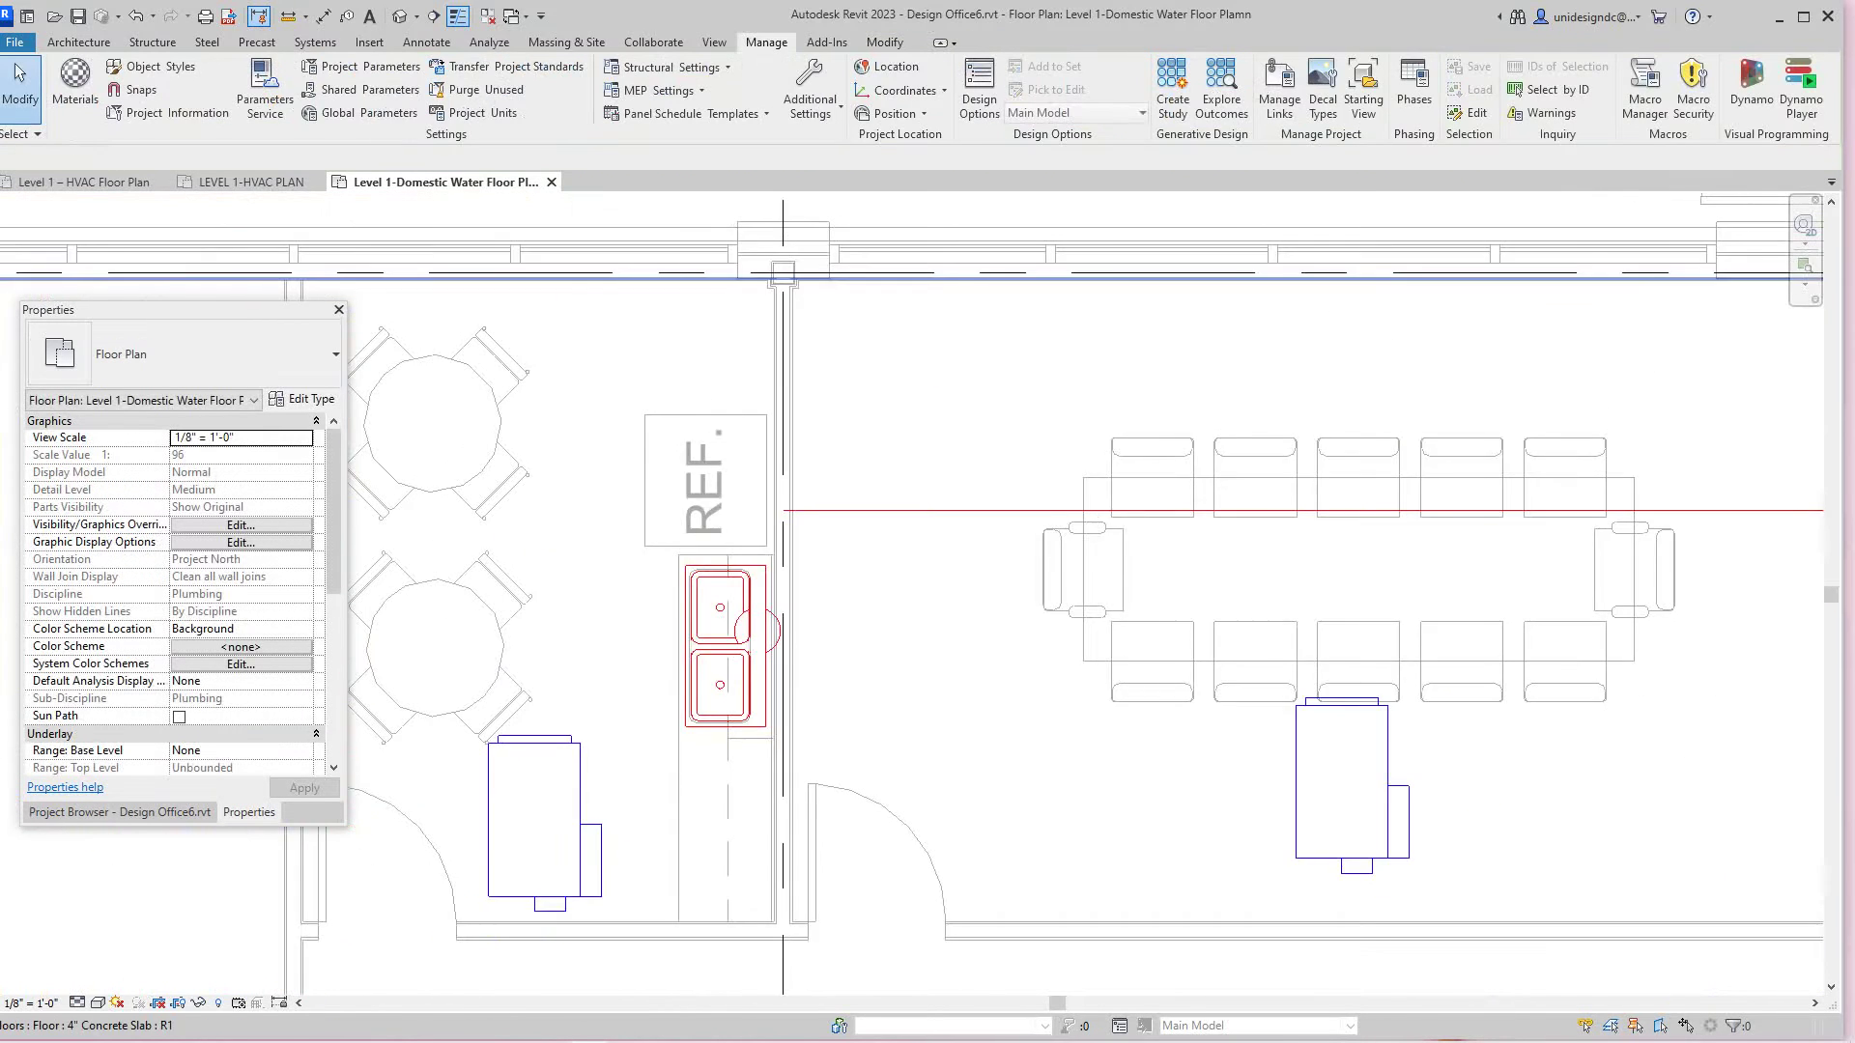
middle_drag(865, 597, 657, 559)
scroll(701, 601, down, 3)
scroll(675, 542, up, 4)
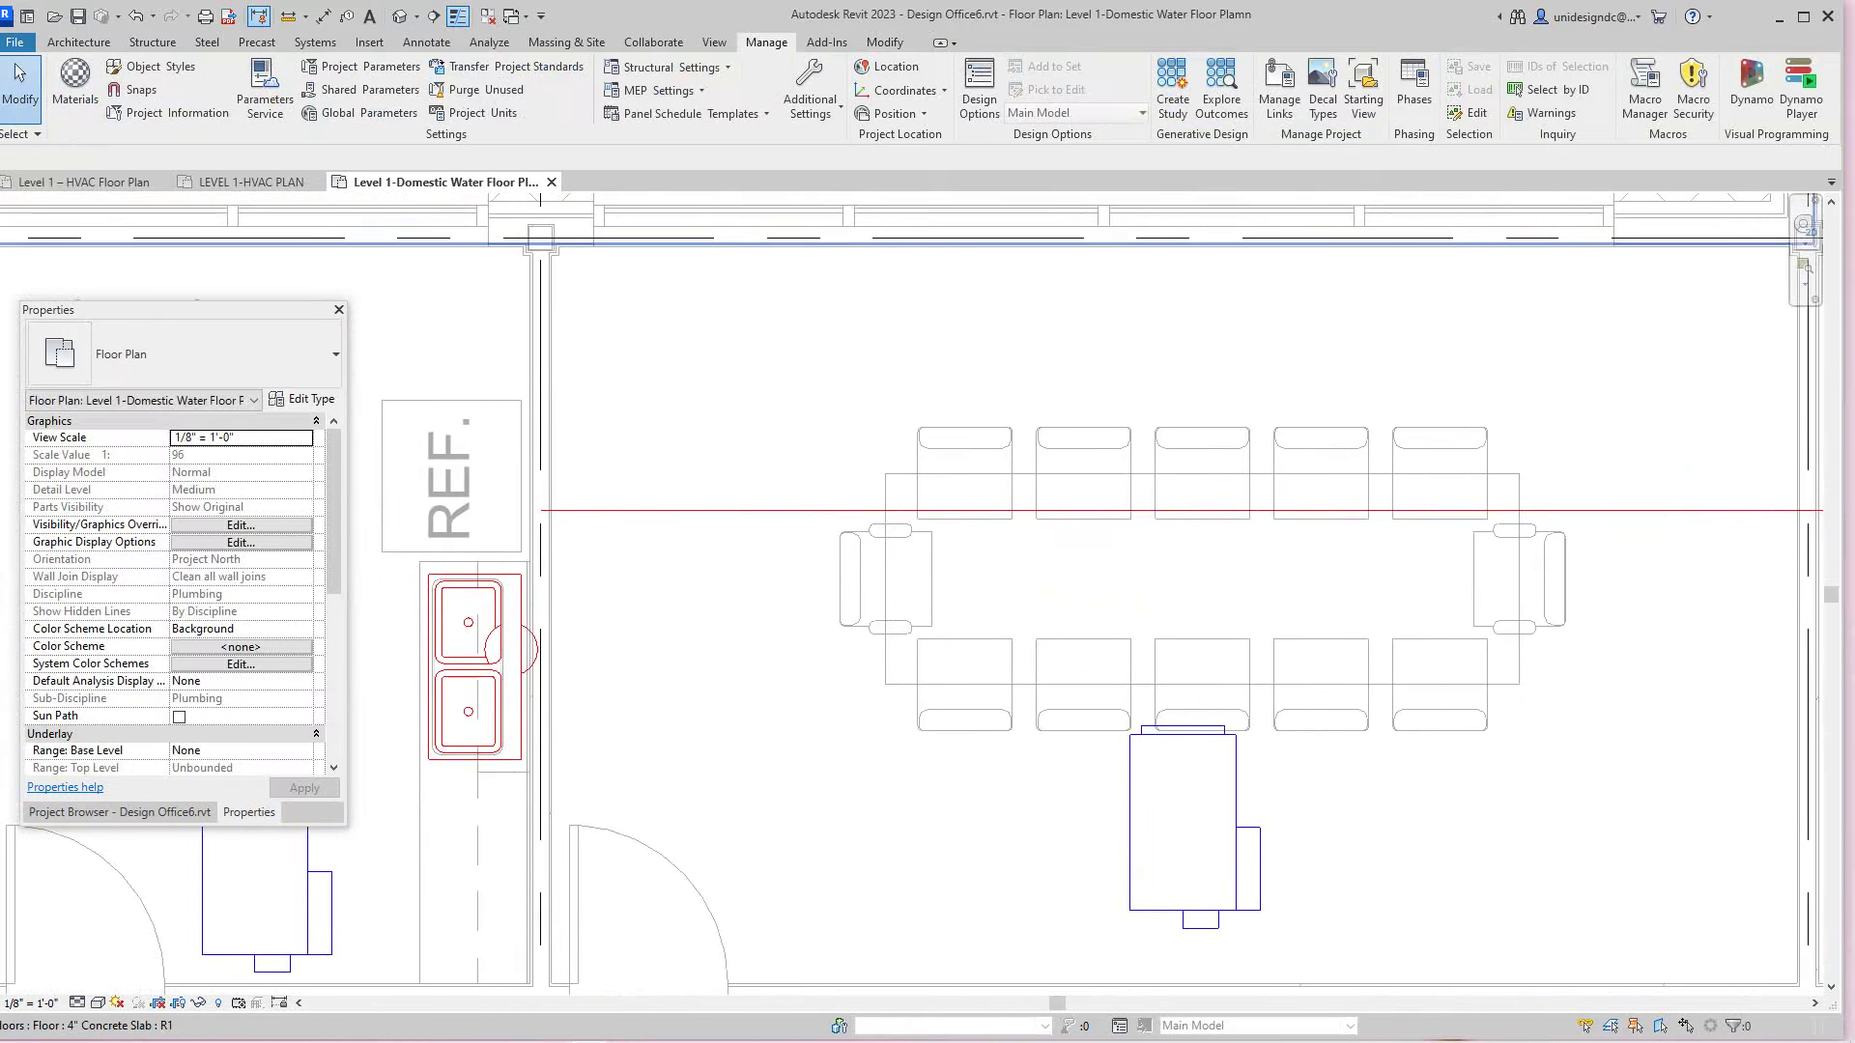
drag(737, 510, 737, 649)
drag(599, 649, 599, 599)
key(ctrl+z)
Step: Move the long east-west hot water pipe south to line up with the kitchen sink's pipe stub
scroll(737, 644, up, 1)
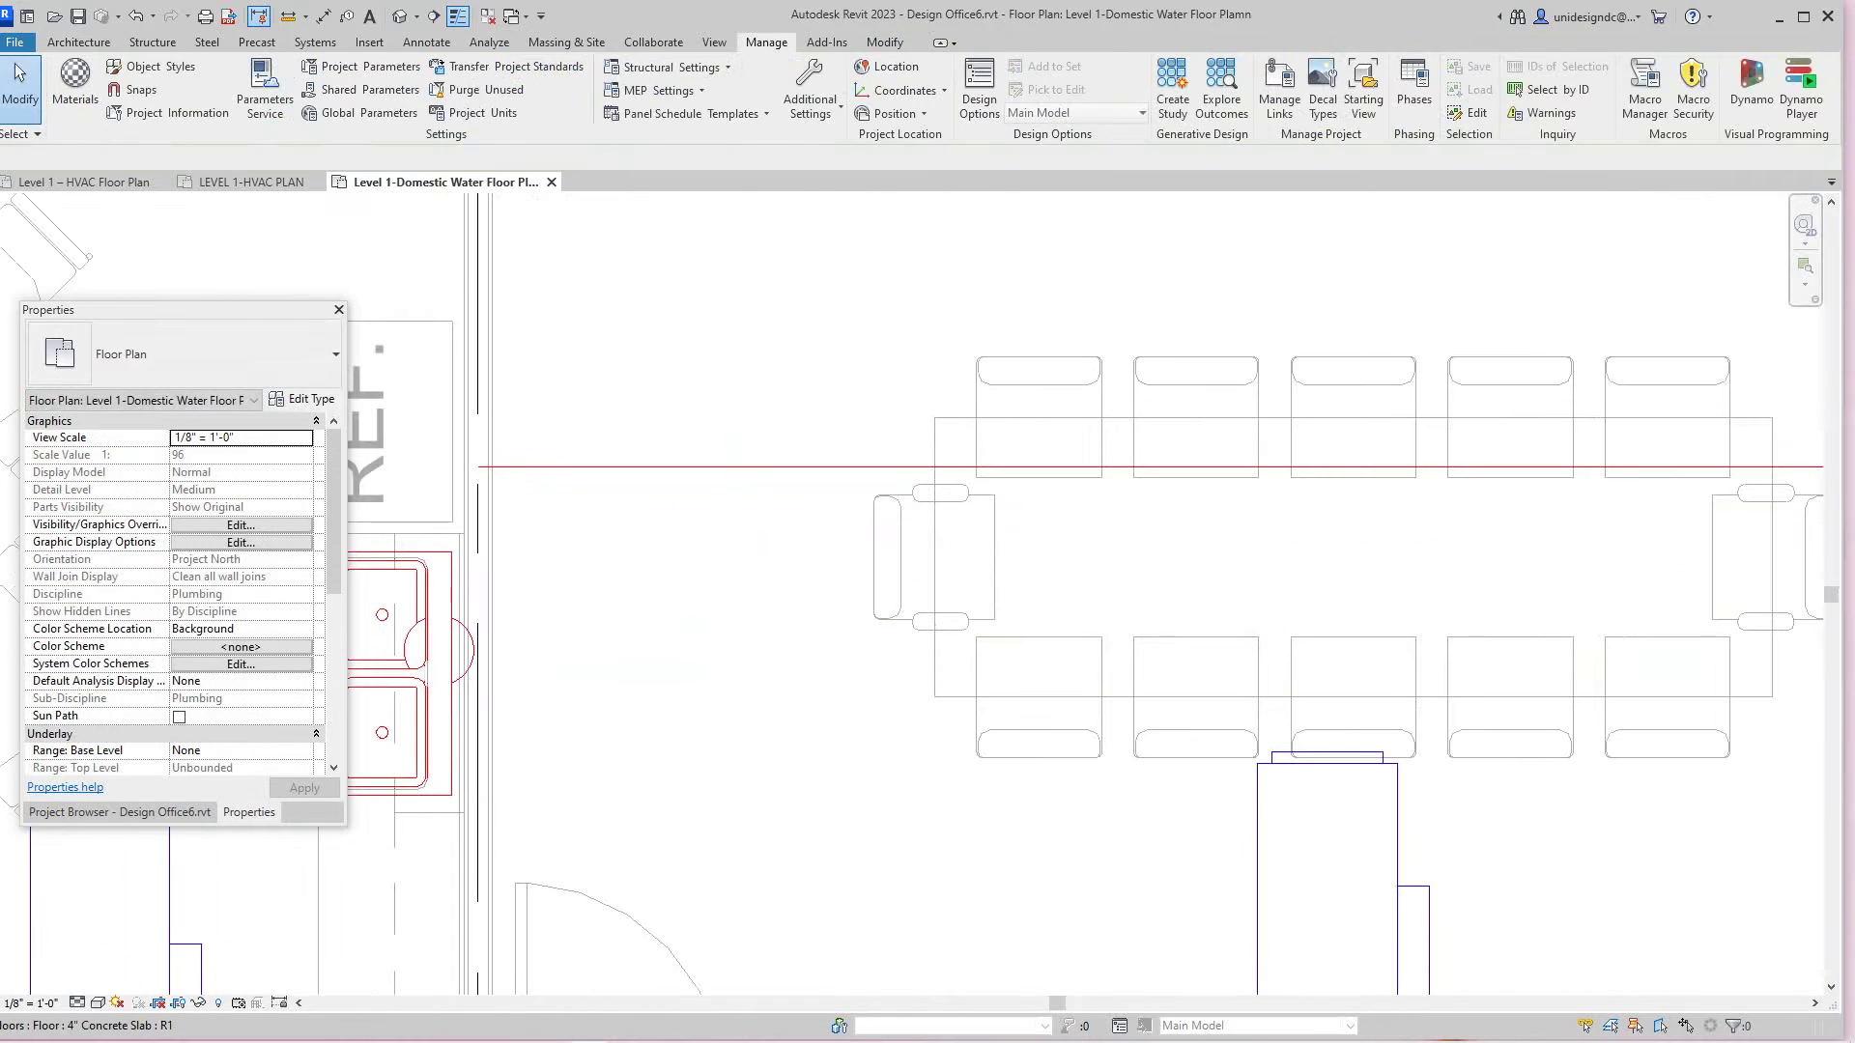
drag(750, 467, 749, 649)
key(Escape)
scroll(768, 764, down, 5)
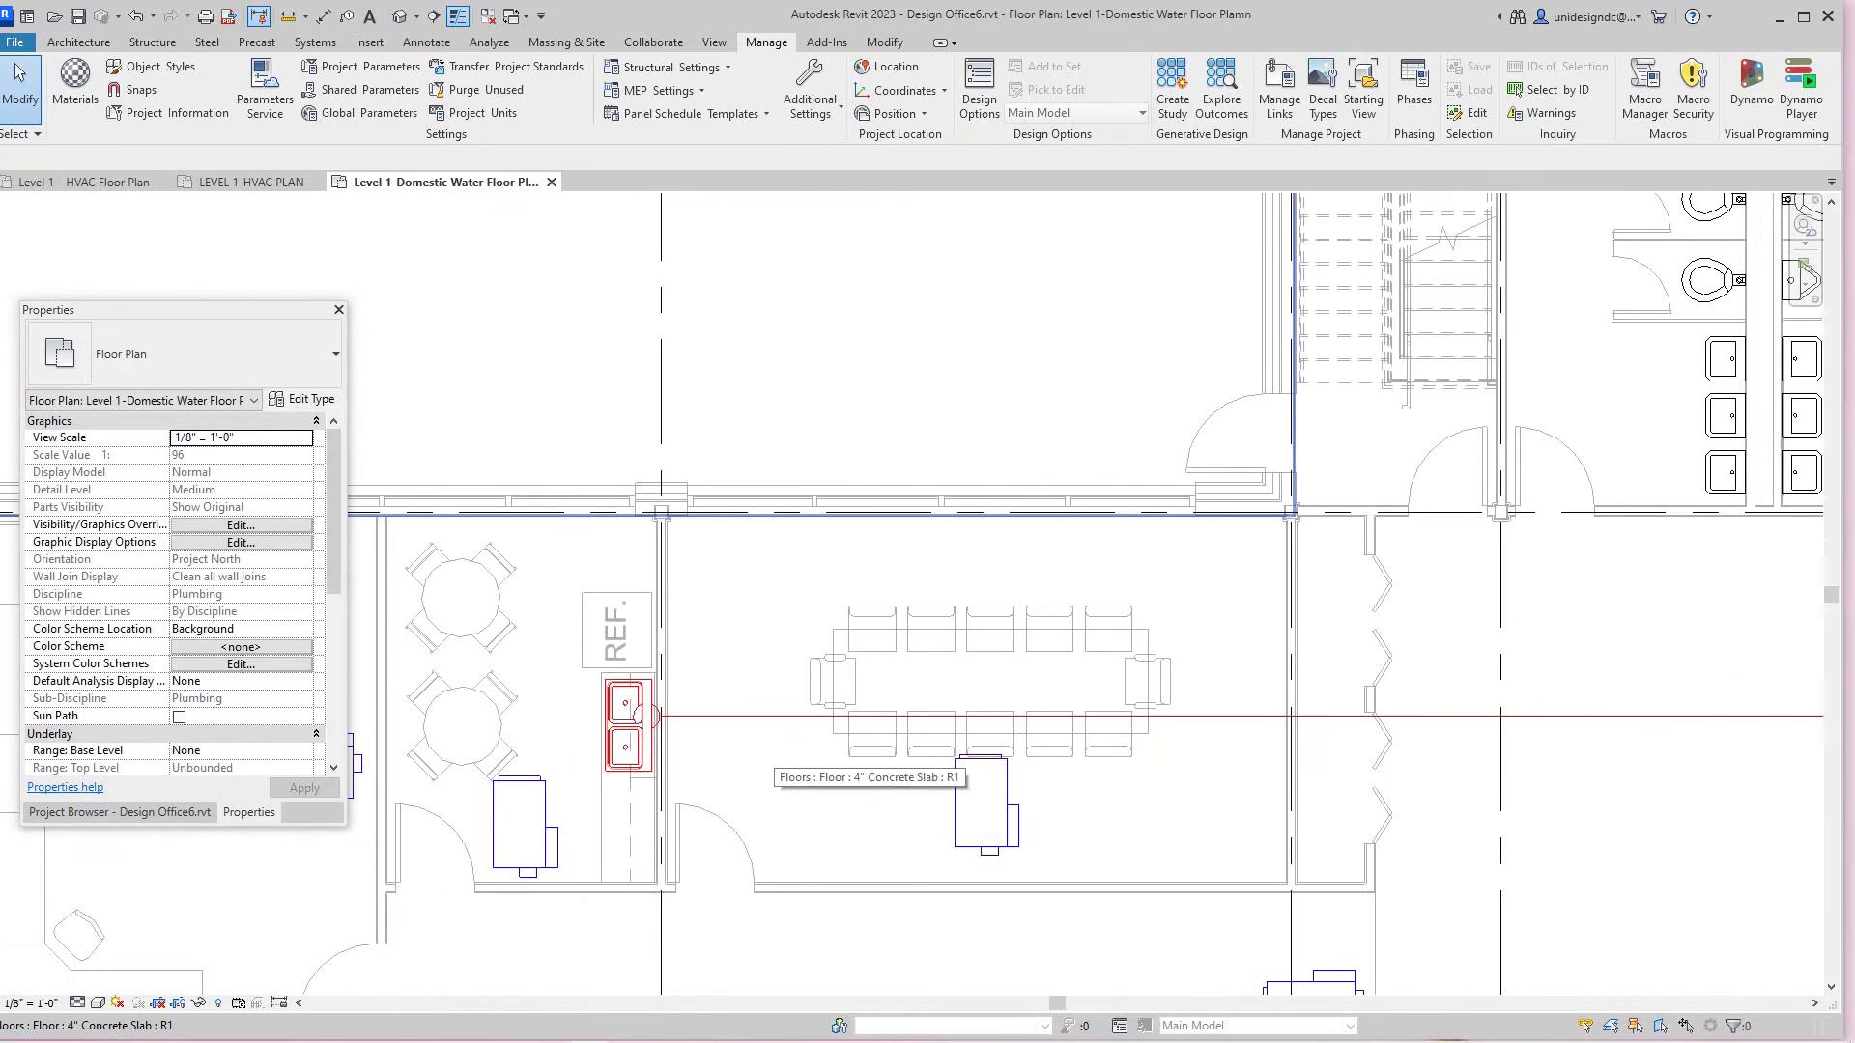
scroll(749, 676, down, 4)
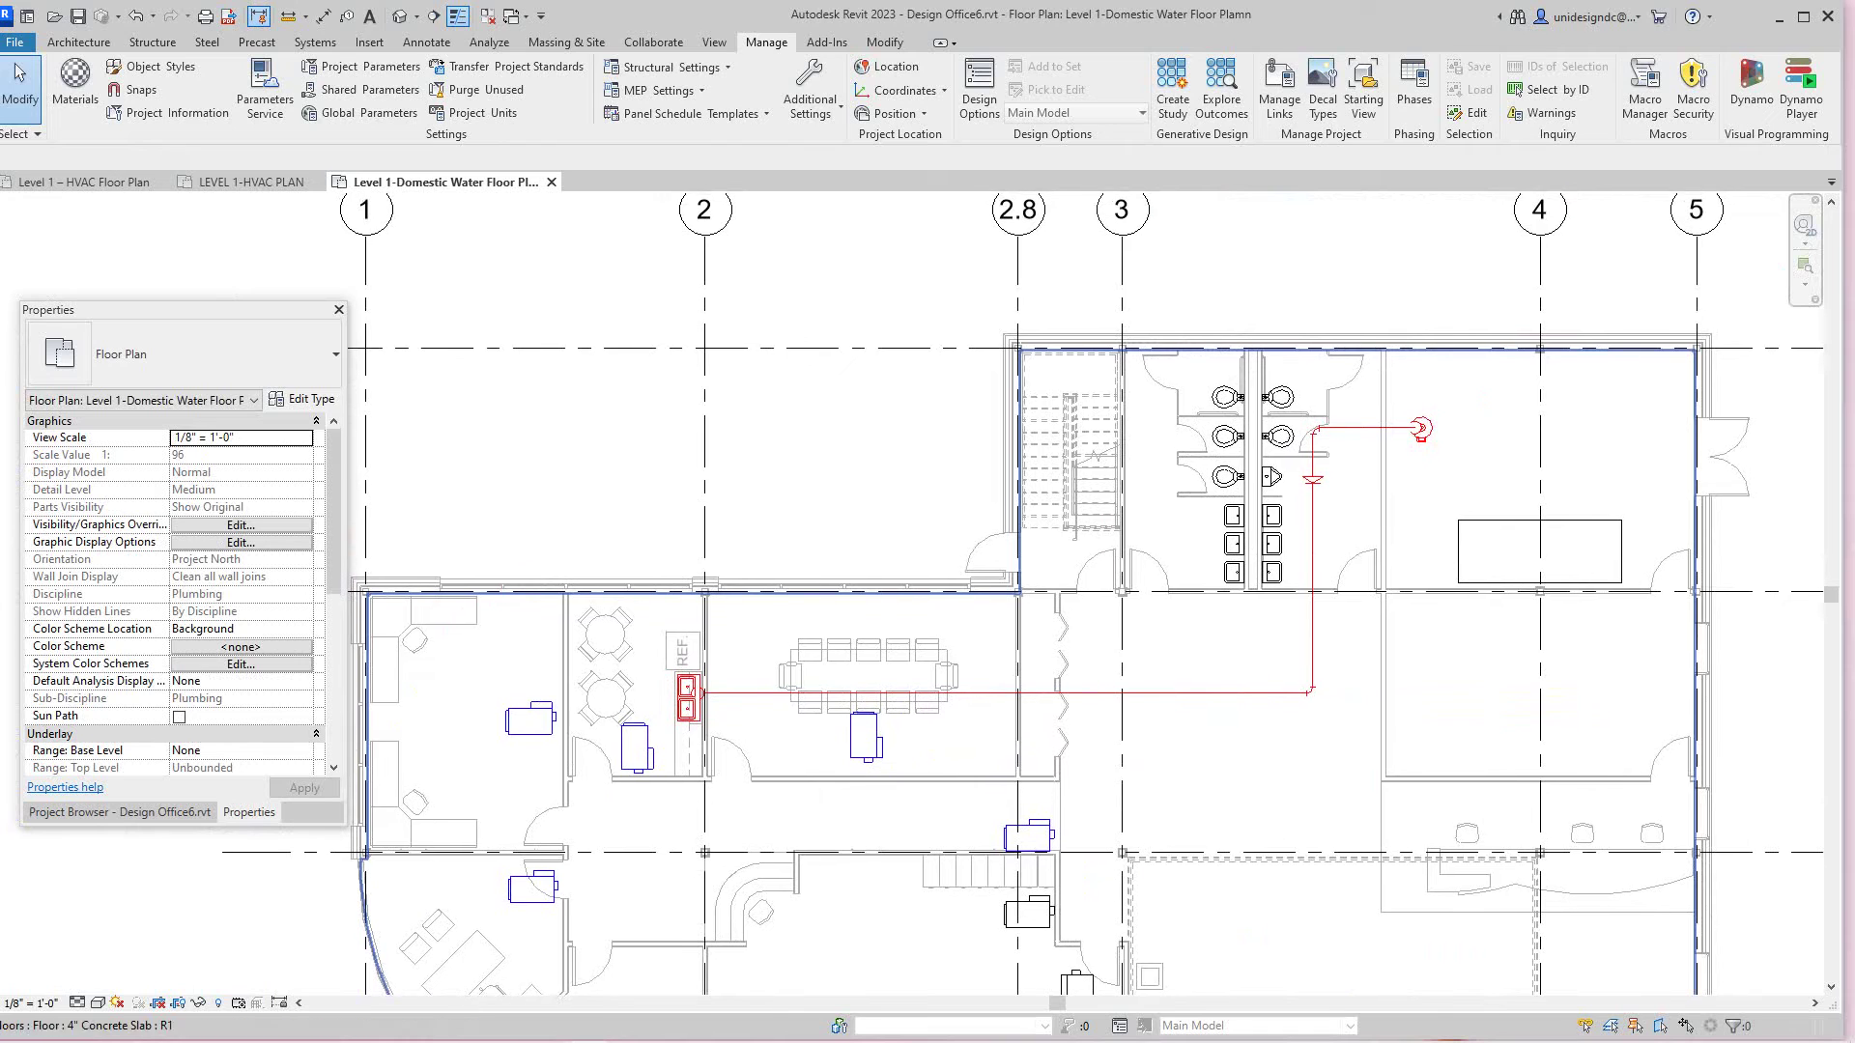
Step: Create a north-facing section just south of the kitchen sink, running from the break room into the conference room, and open its view
scroll(750, 773, up, 5)
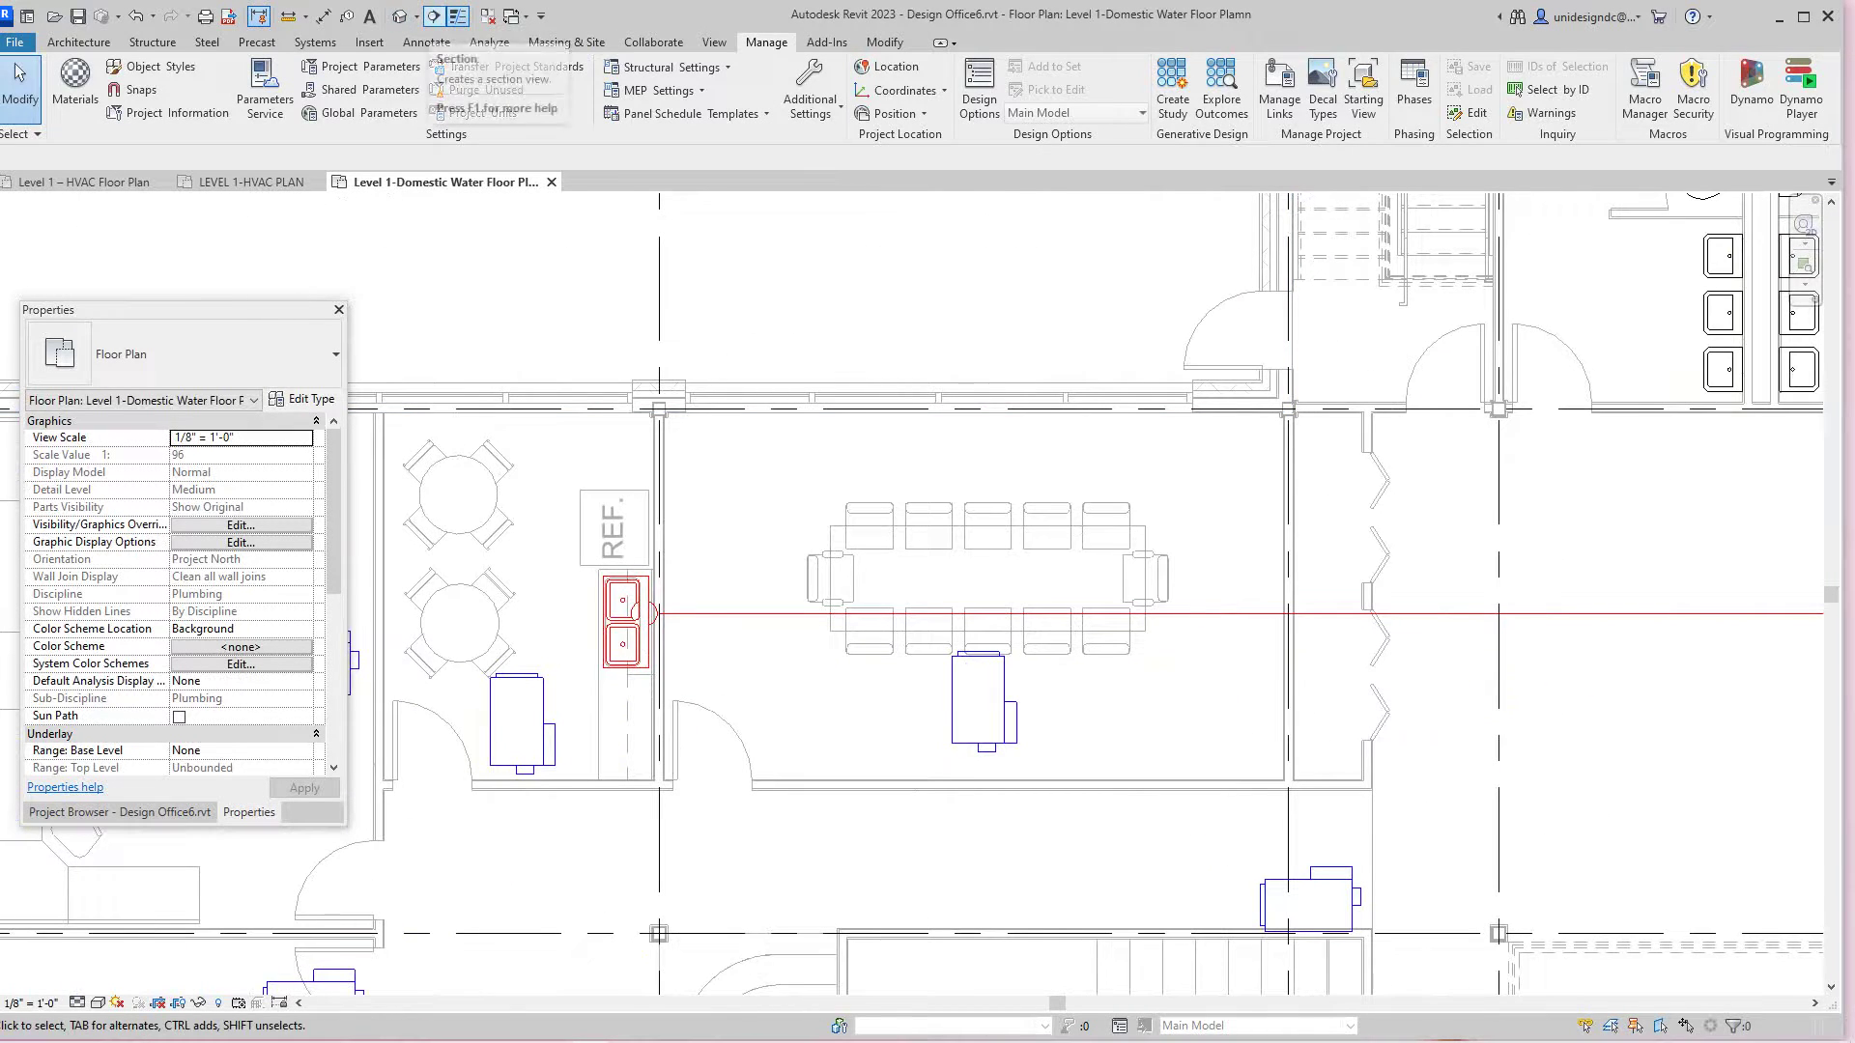
click(434, 17)
click(585, 736)
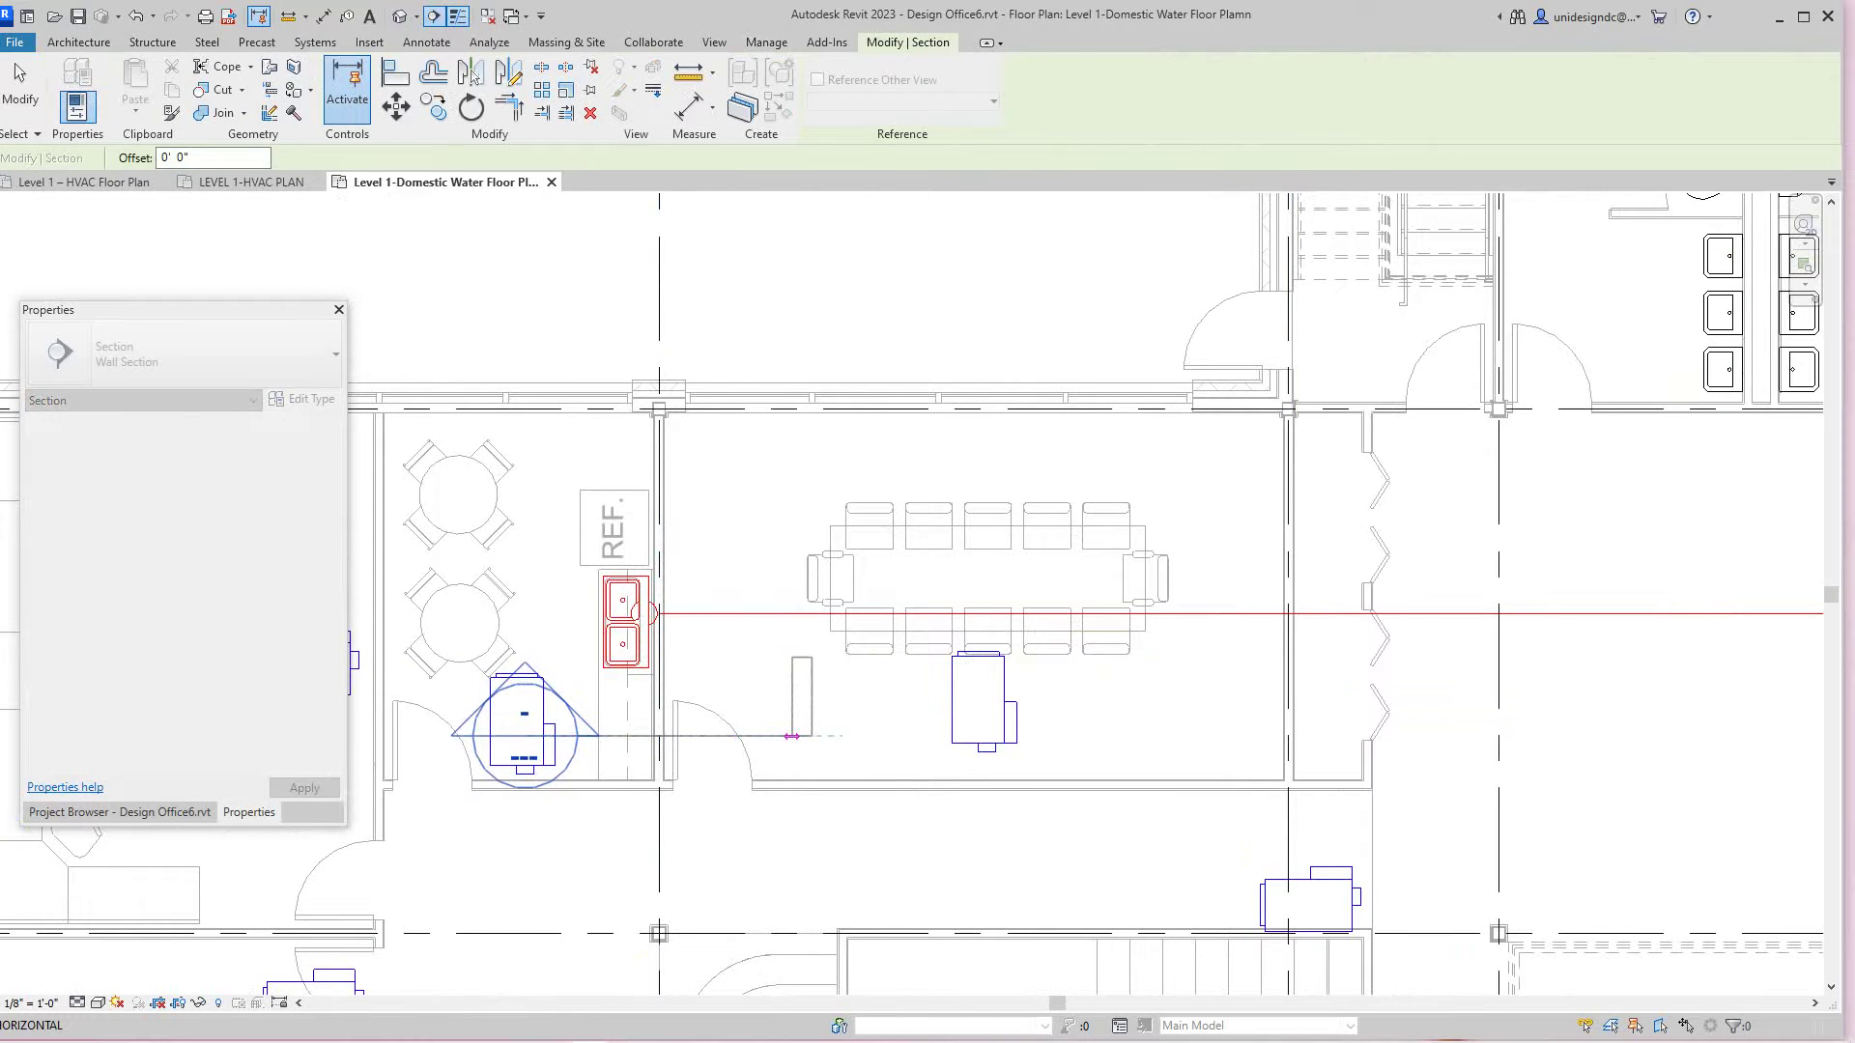
click(791, 736)
key(Escape)
scroll(687, 673, up, 3)
middle_drag(687, 672, 835, 676)
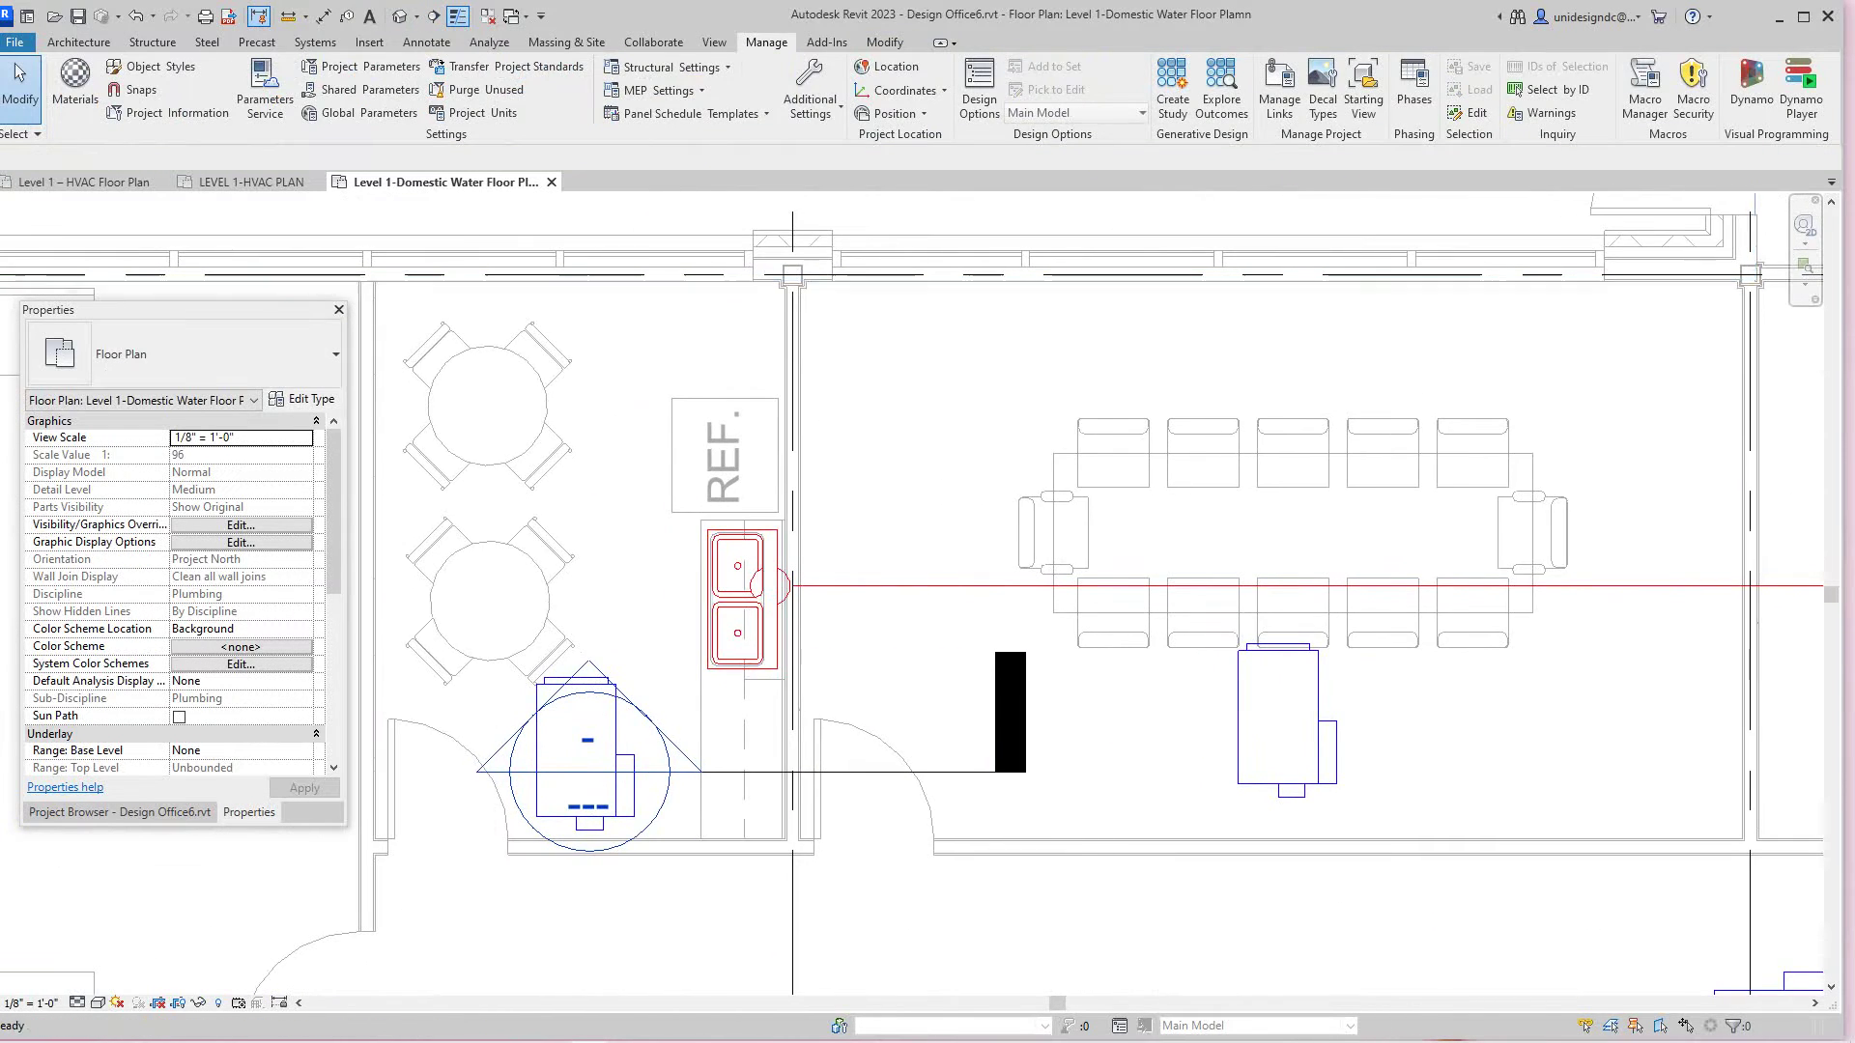
scroll(593, 667, up, 1)
double_click(593, 670)
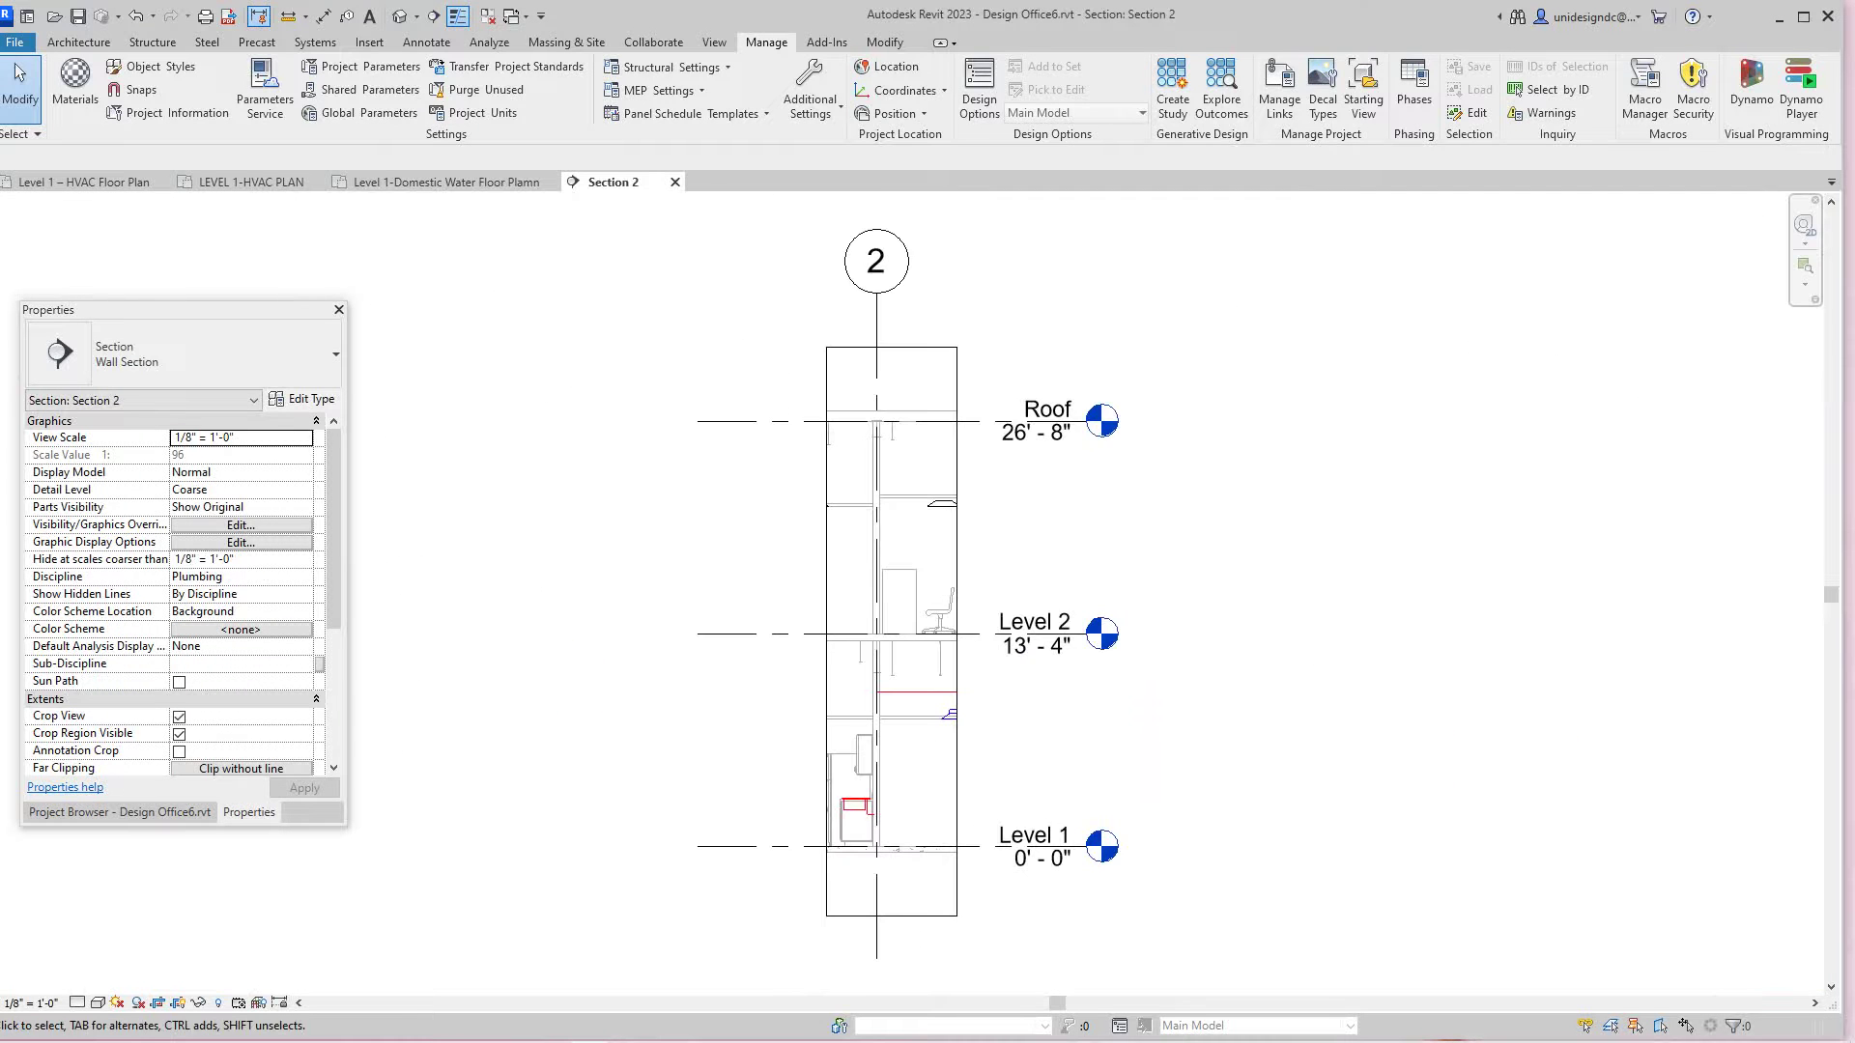
Step: Stretch the end of the 9' 8" high hot water pipe slightly west past grid line 2, keeping it inside the wall
scroll(875, 822, up, 7)
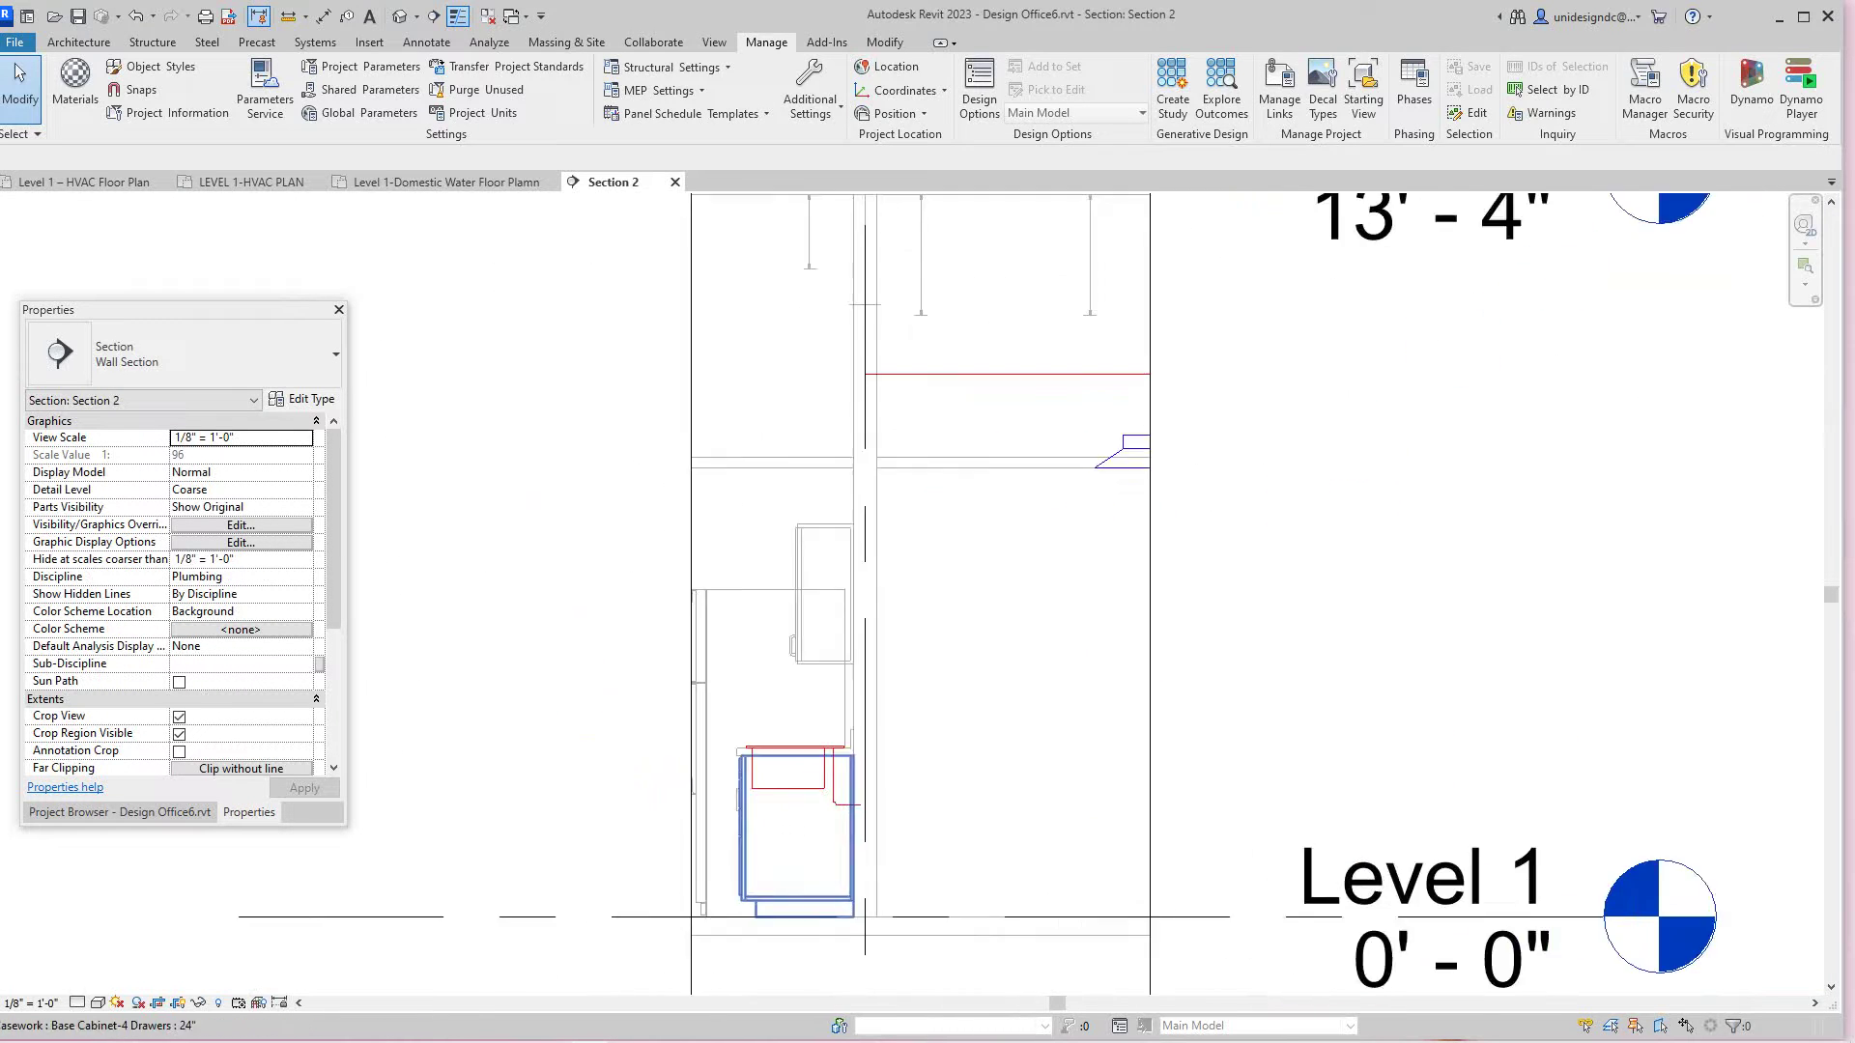
scroll(870, 512, up, 3)
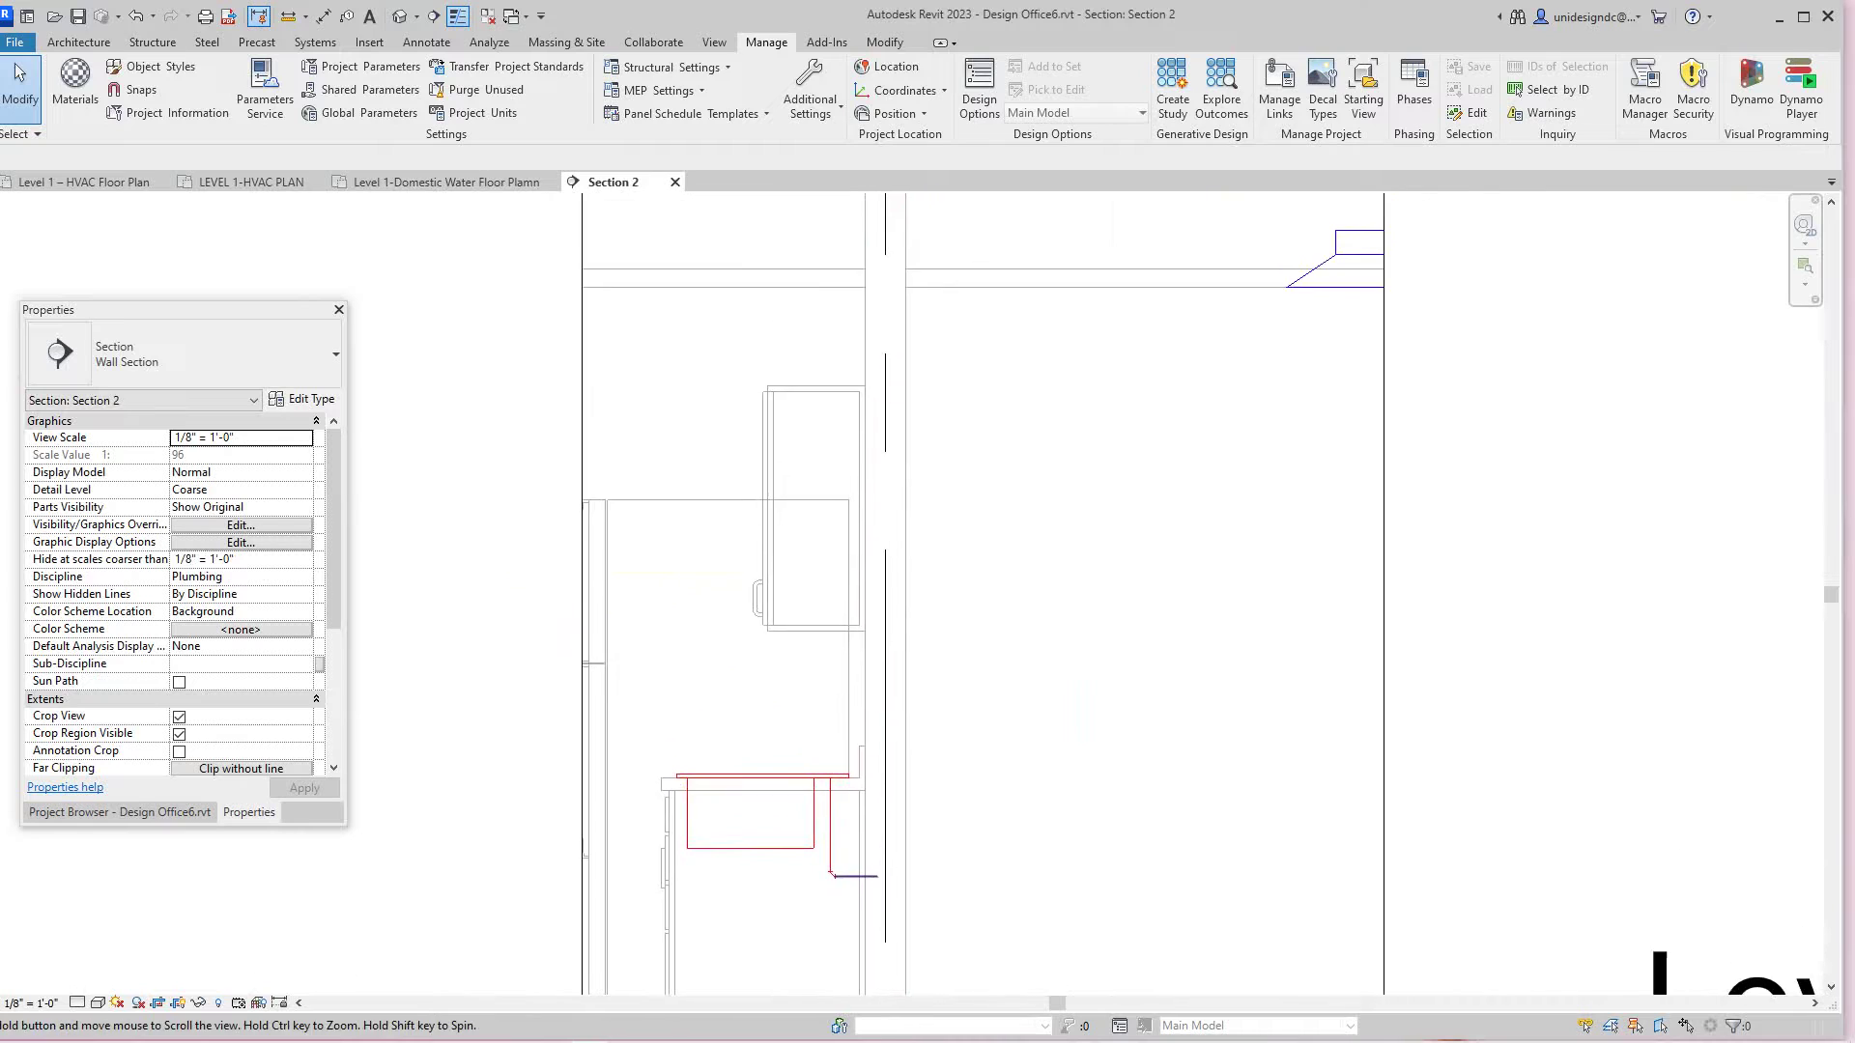
scroll(878, 821, down, 3)
scroll(922, 415, up, 5)
middle_drag(927, 496, 976, 773)
scroll(976, 773, up, 3)
click(870, 485)
scroll(870, 491, up, 3)
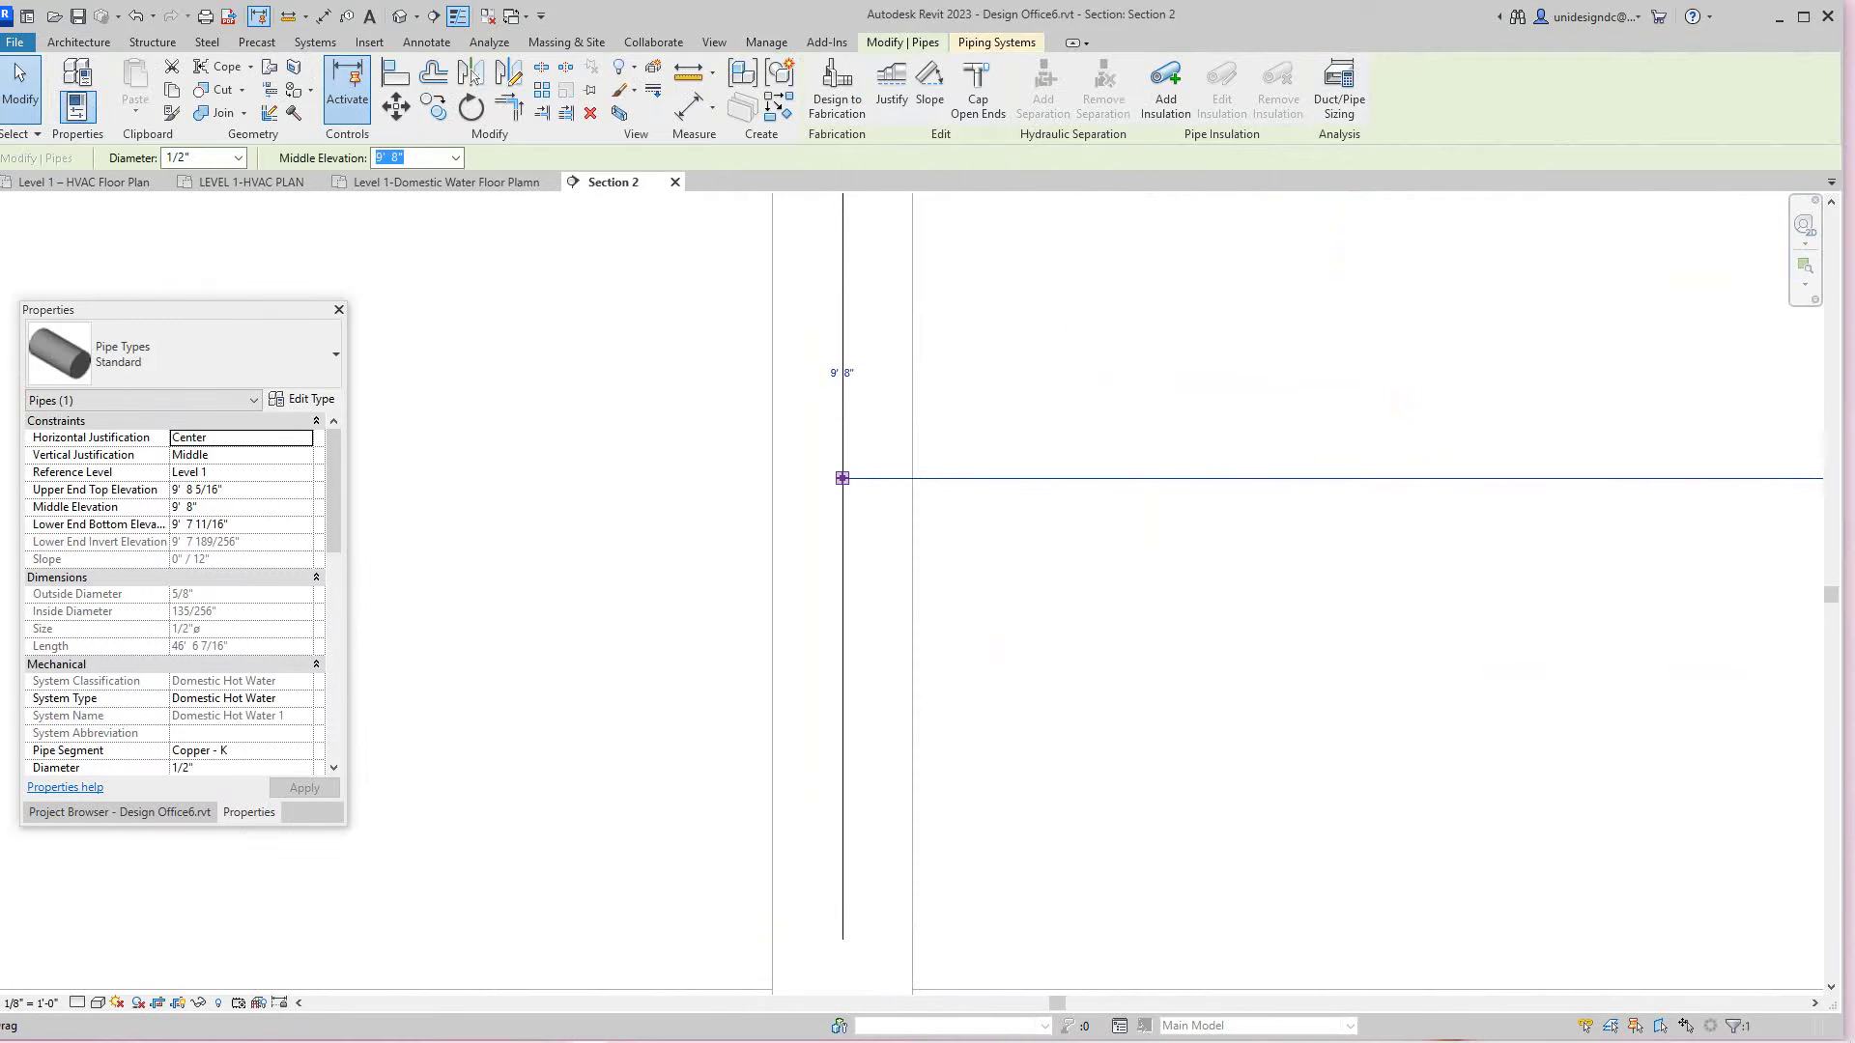
drag(843, 477, 821, 479)
key(Escape)
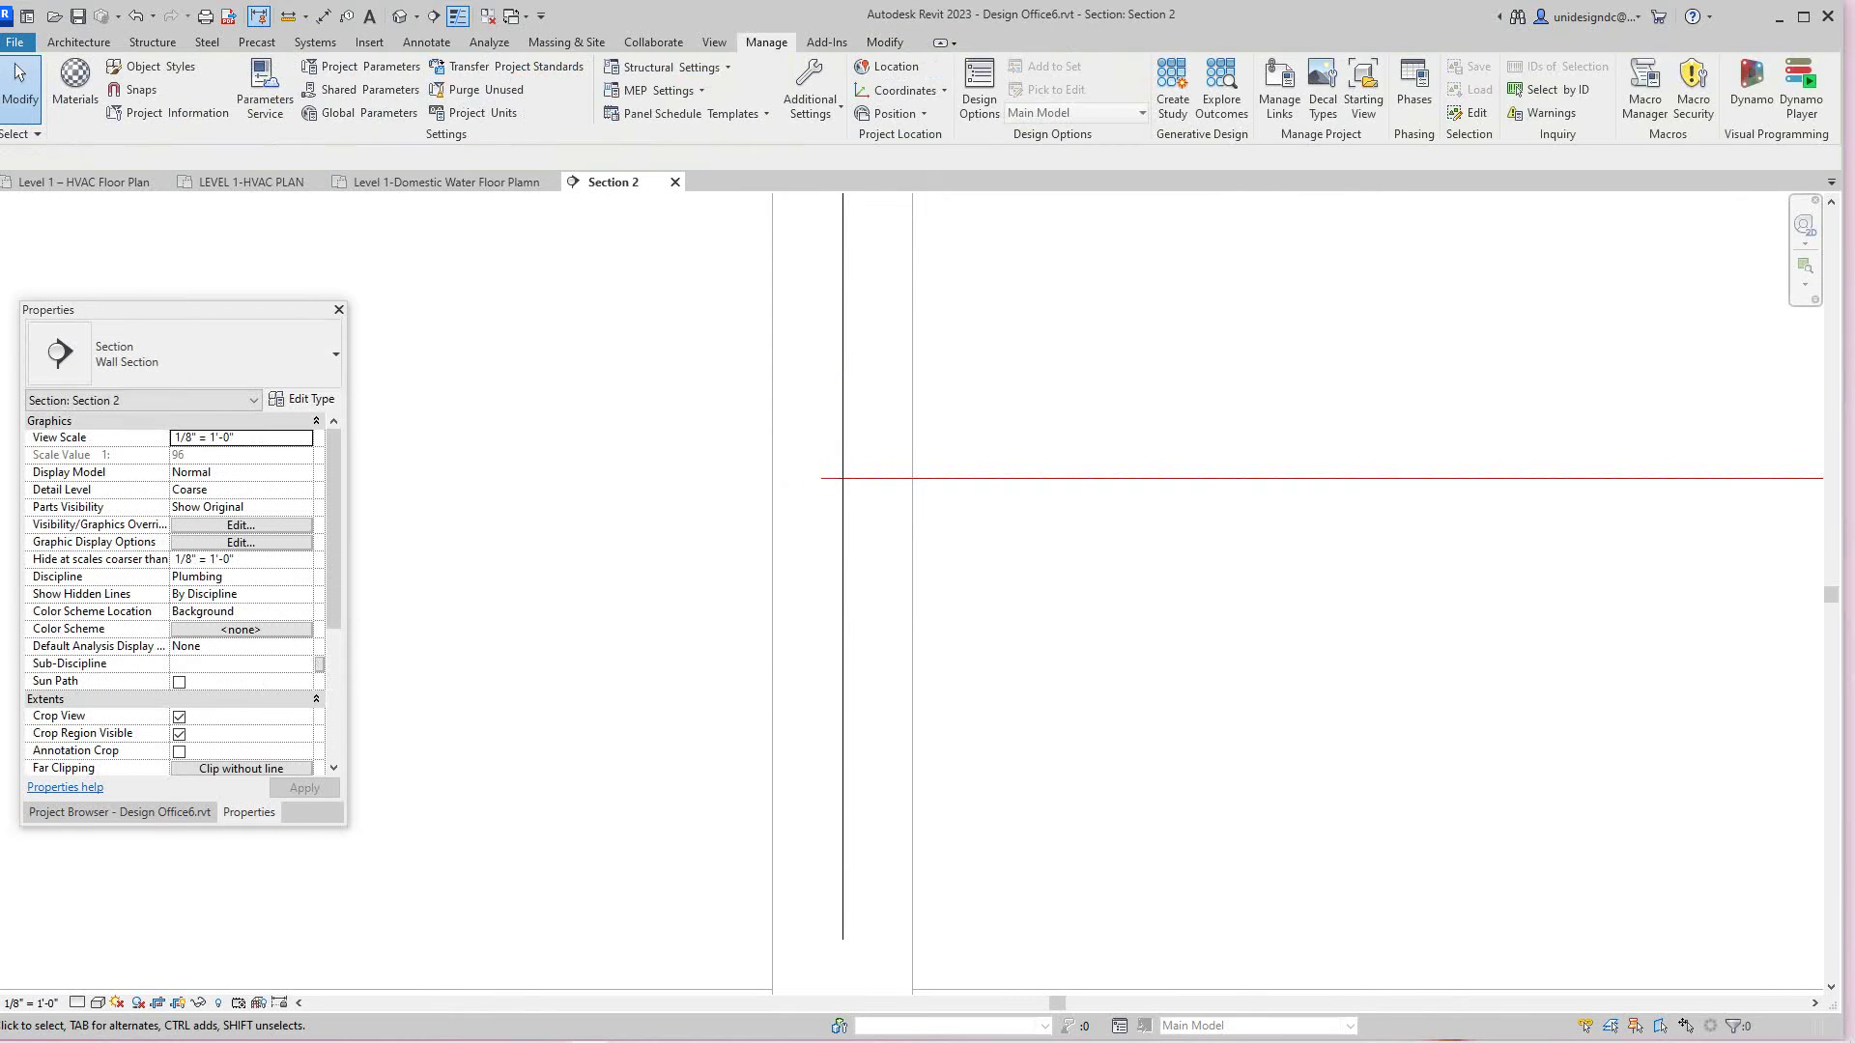
Step: Draw a 1/2" vertical pipe from that end down inside the wall to about 2' 3 3/4", just above the sink's pipe stub
click(820, 479)
right_click(820, 478)
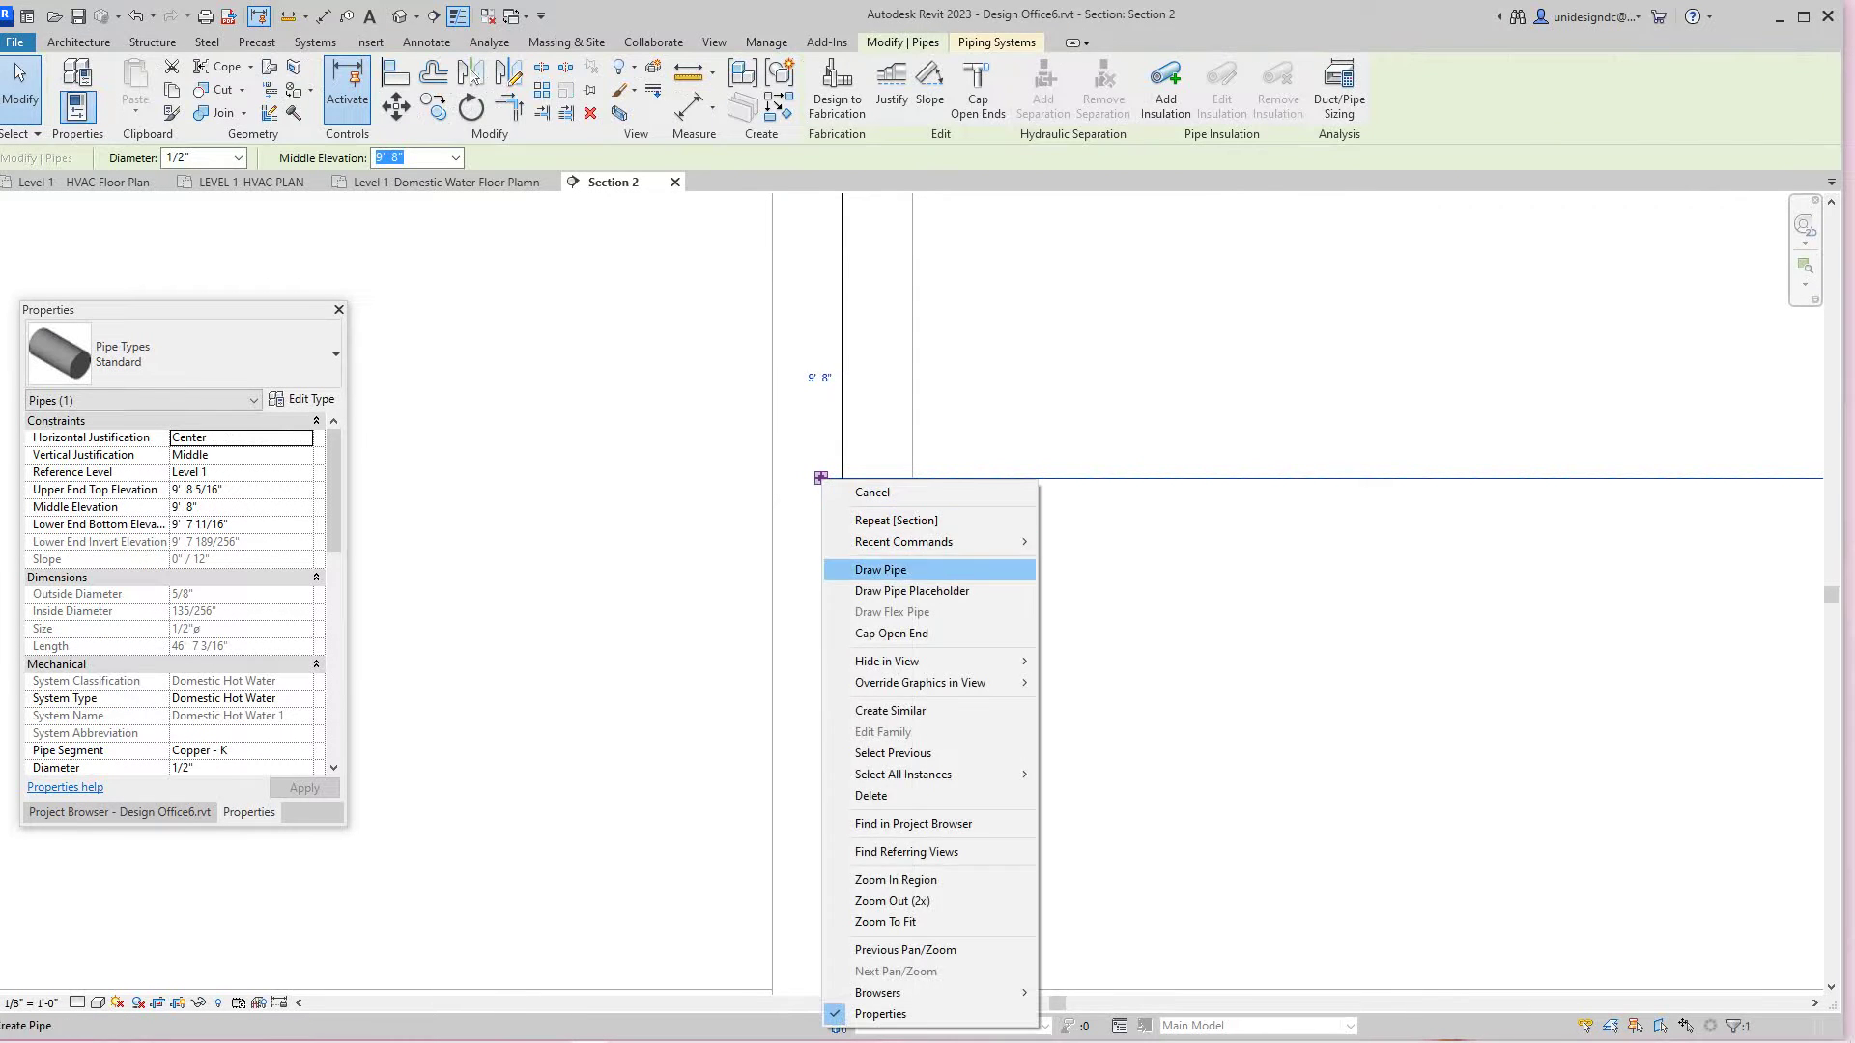
click(880, 570)
scroll(820, 652, down, 3)
middle_drag(820, 664, 791, 384)
middle_drag(792, 734, 747, 391)
scroll(747, 499, down, 2)
scroll(739, 724, up, 3)
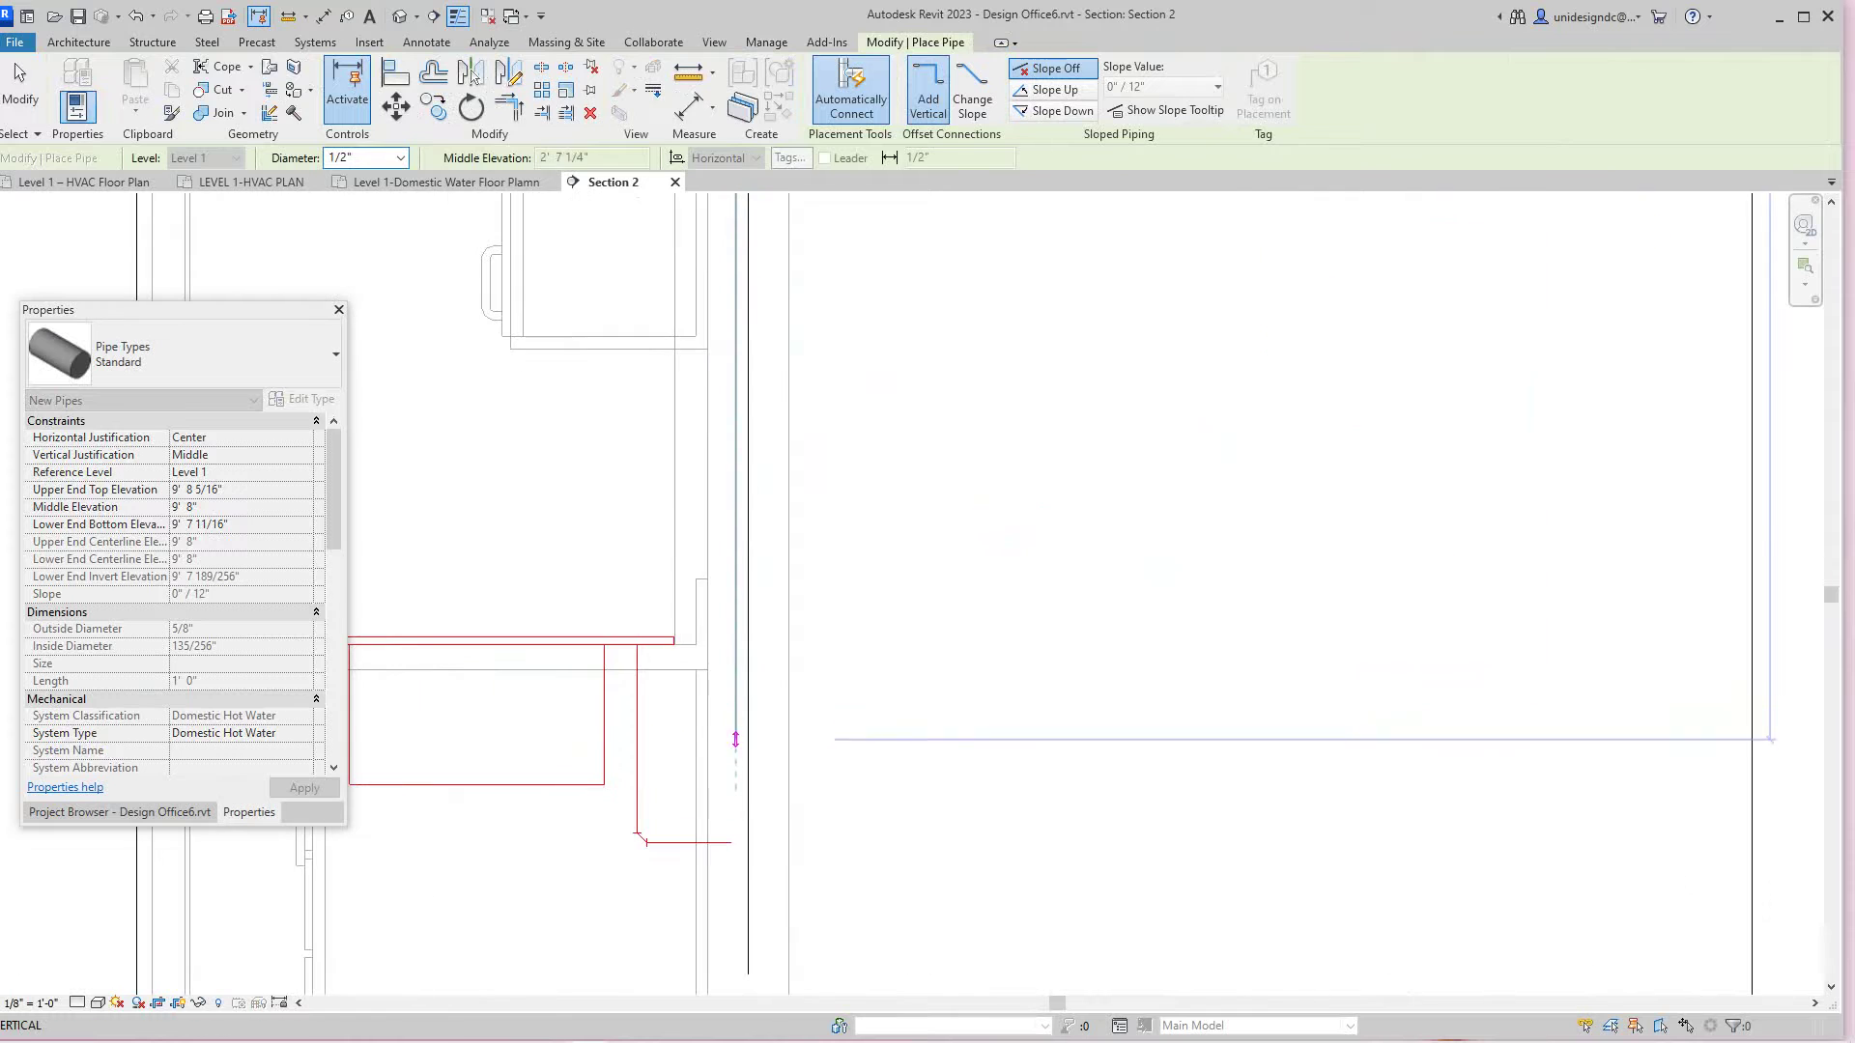
scroll(736, 763, up, 1)
key(Escape)
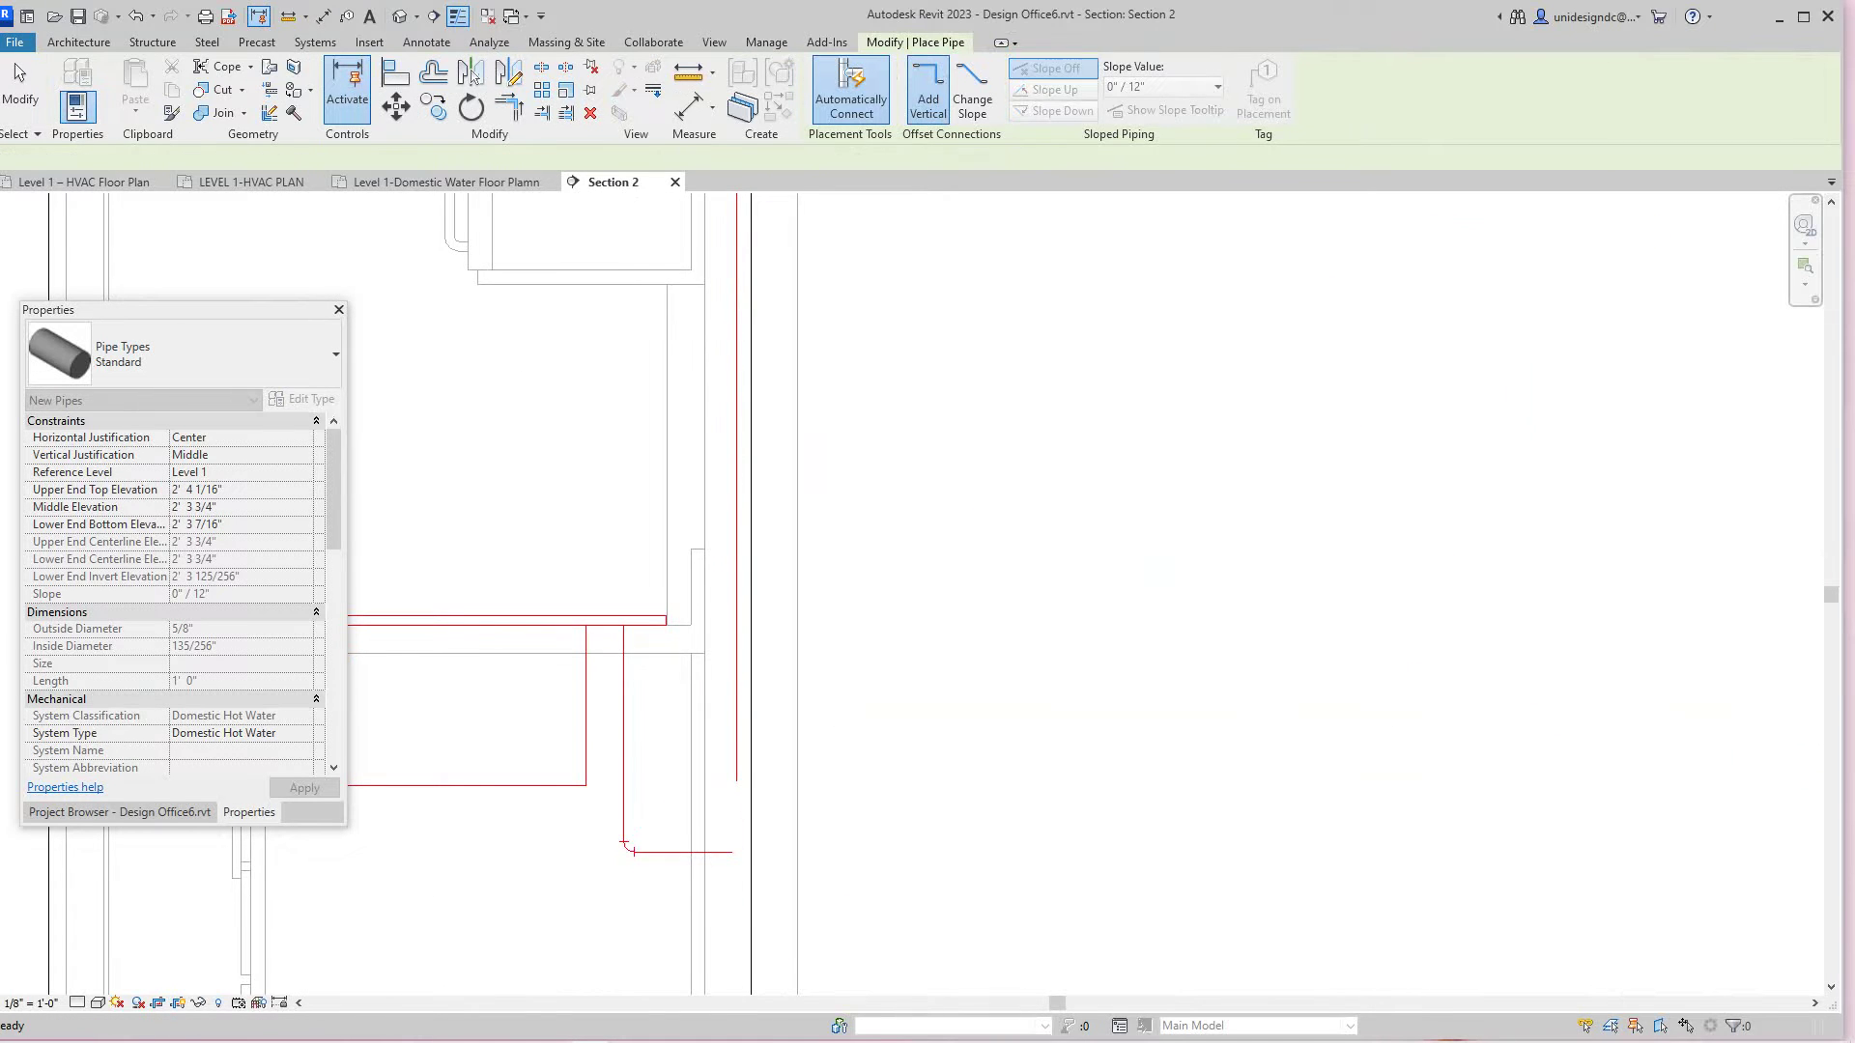
Step: Trim the vertical hot water pipe and the sink's horizontal stub to a corner so they connect inside the wall
middle_drag(735, 781, 757, 730)
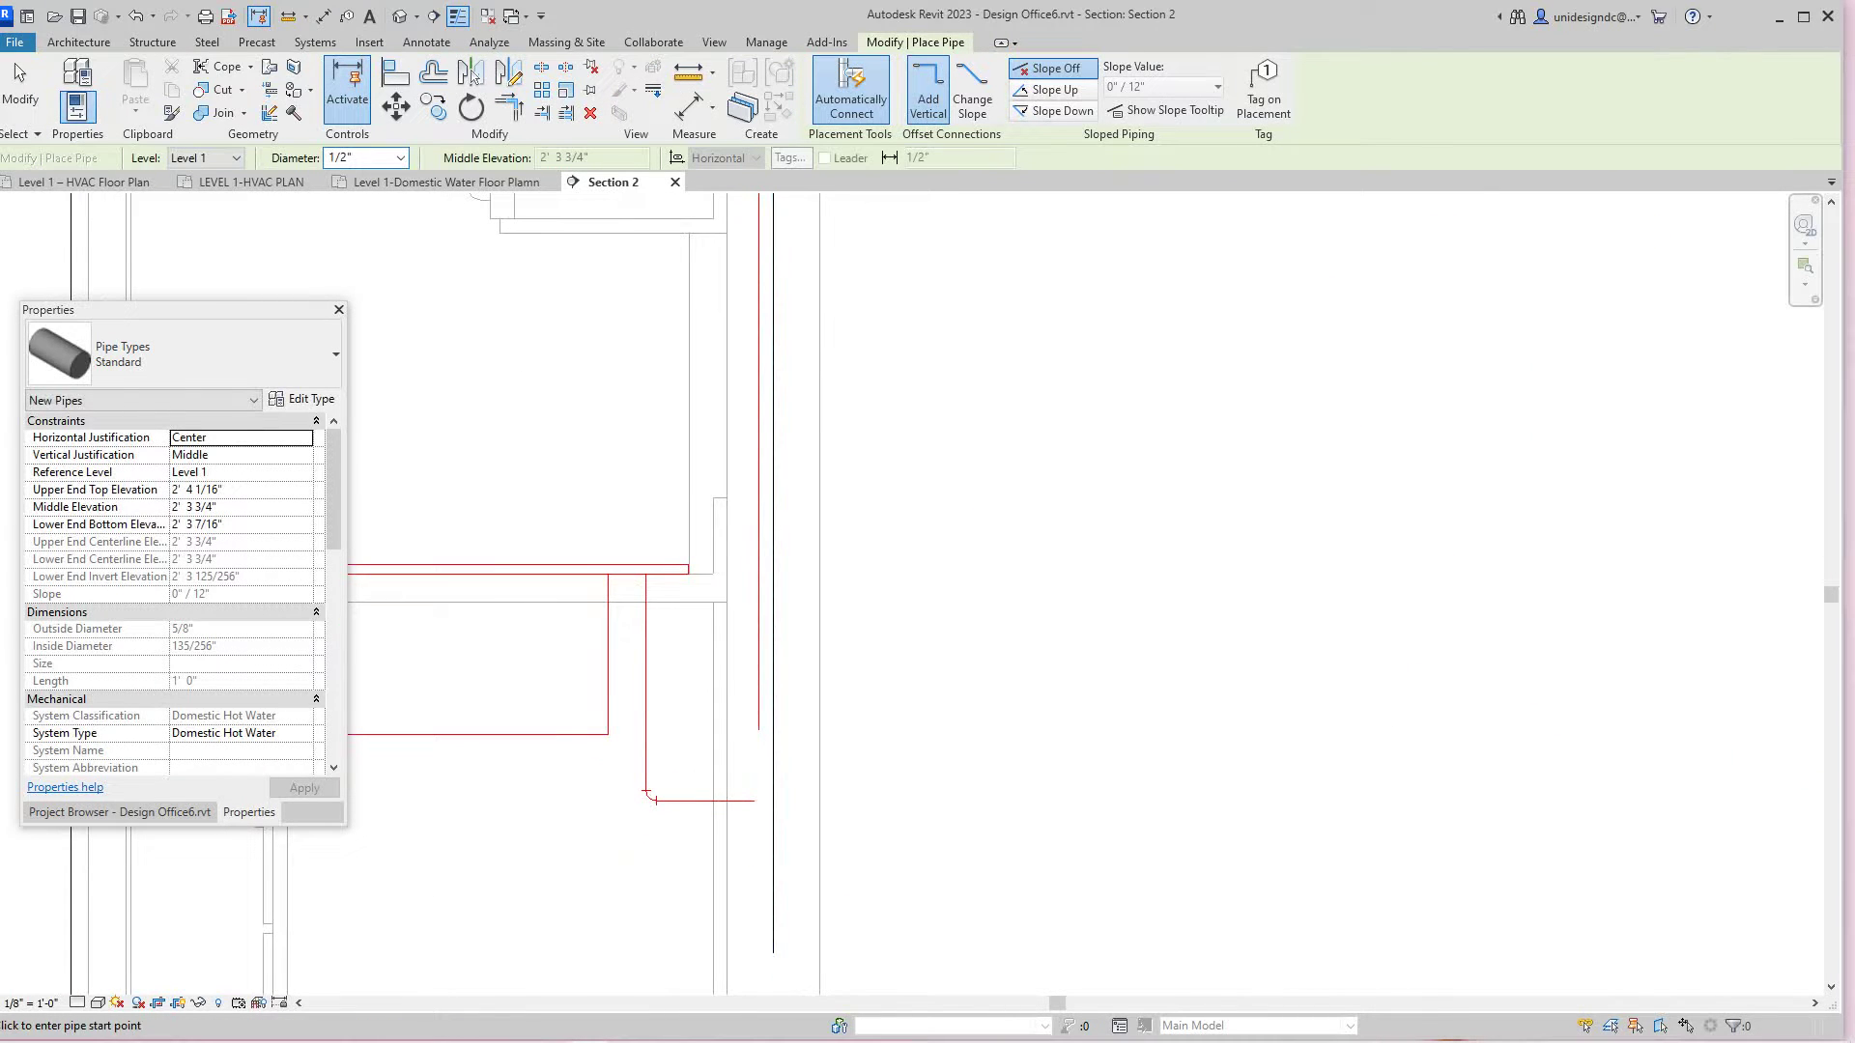
key(t)
key(r)
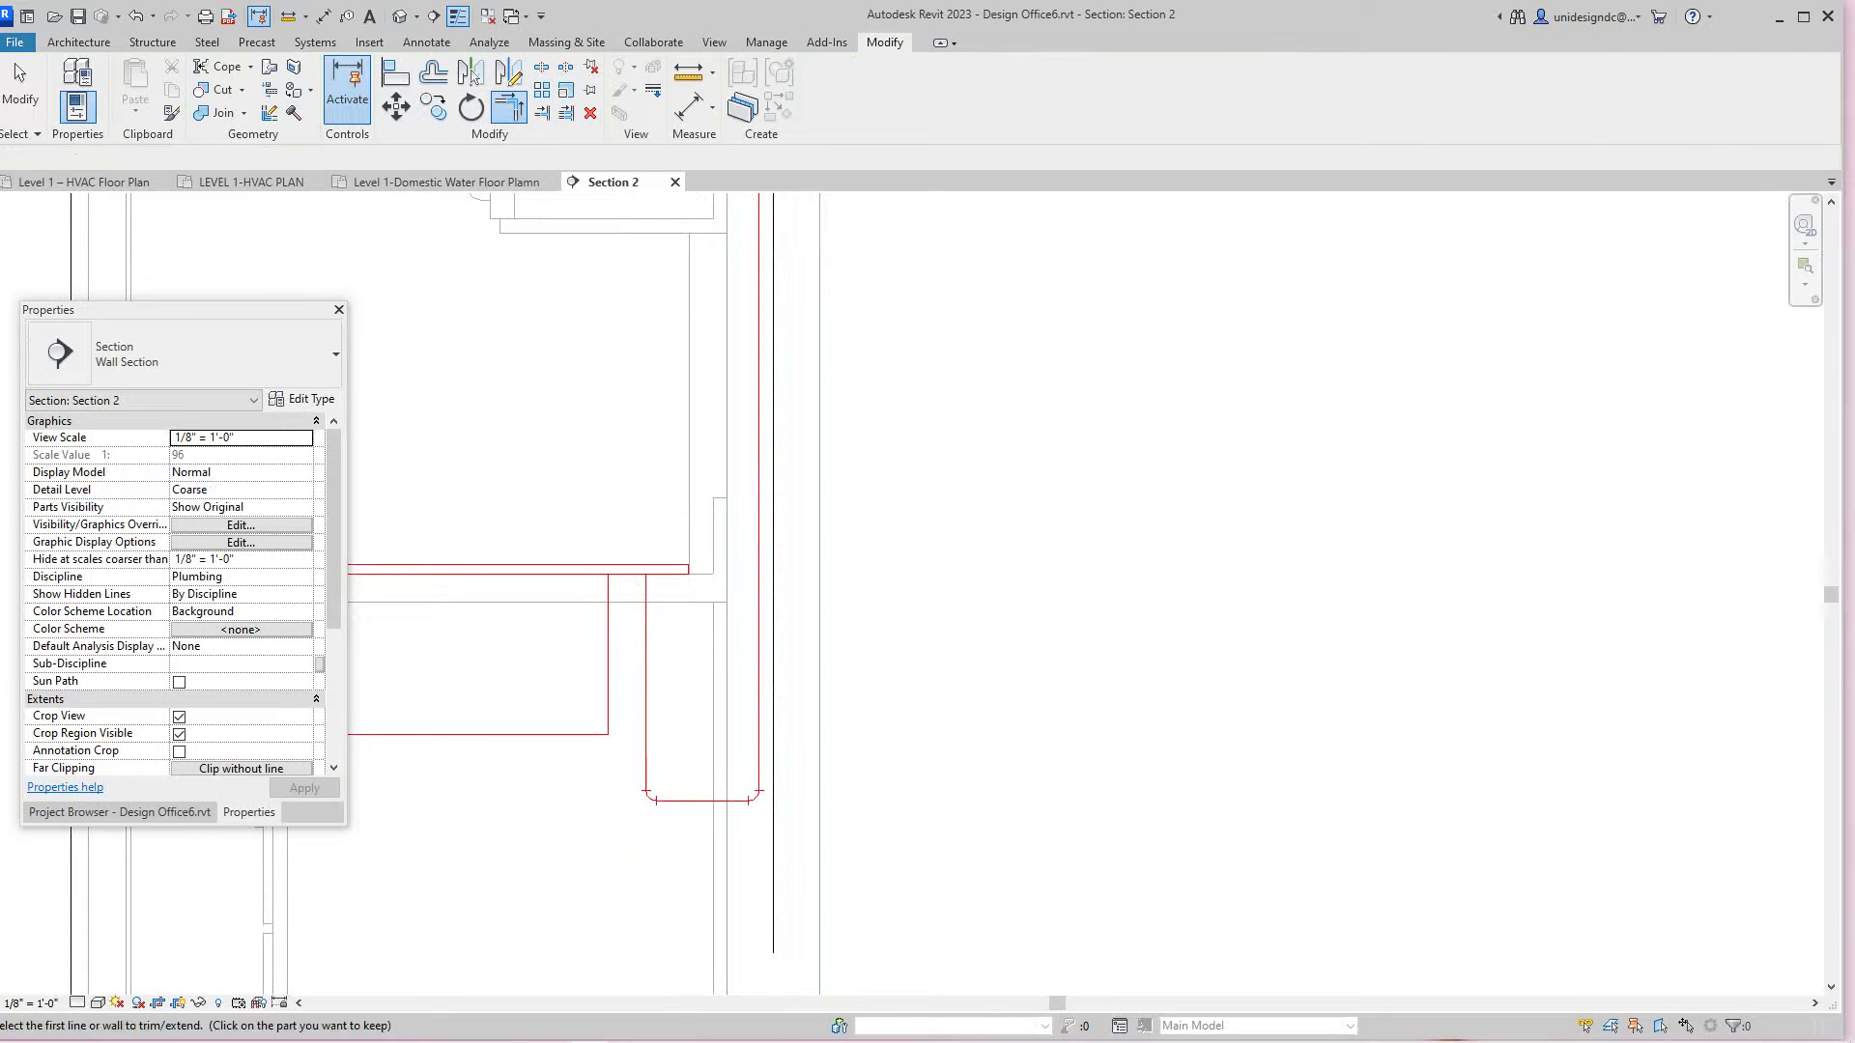
scroll(977, 756, down, 6)
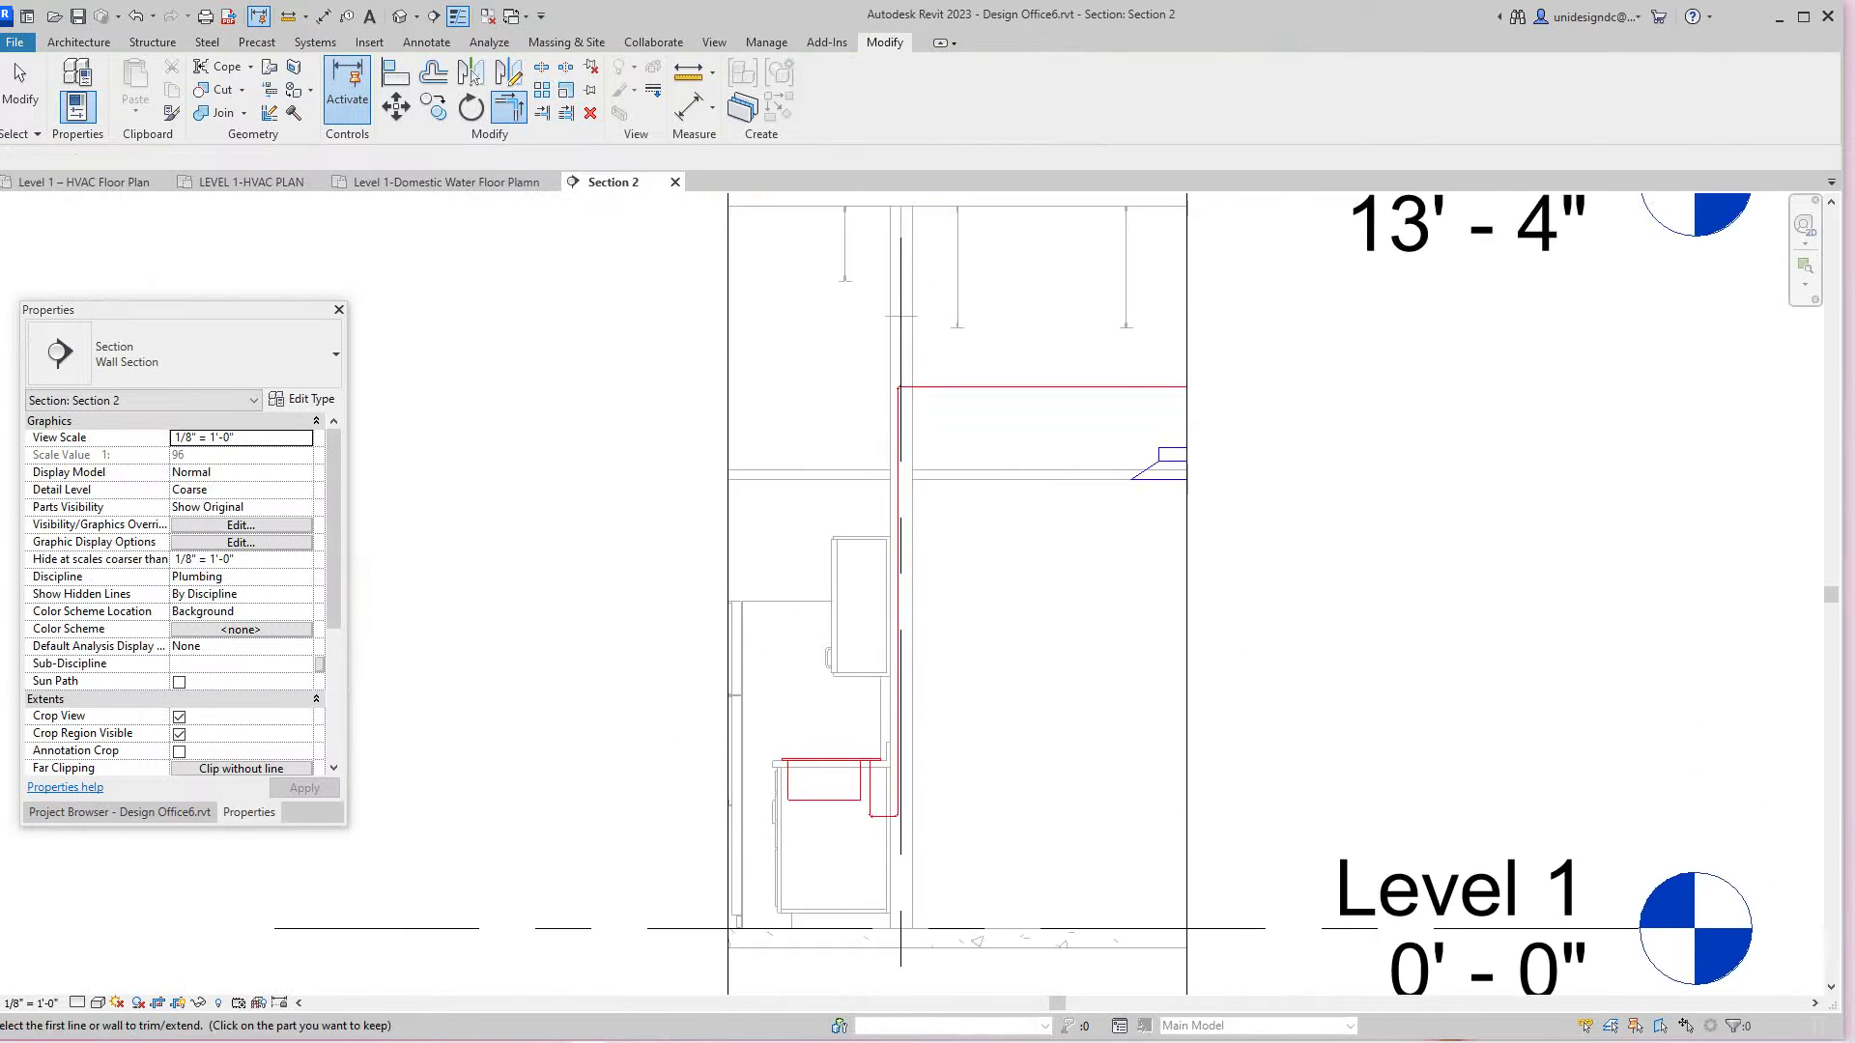
middle_drag(977, 756, 966, 779)
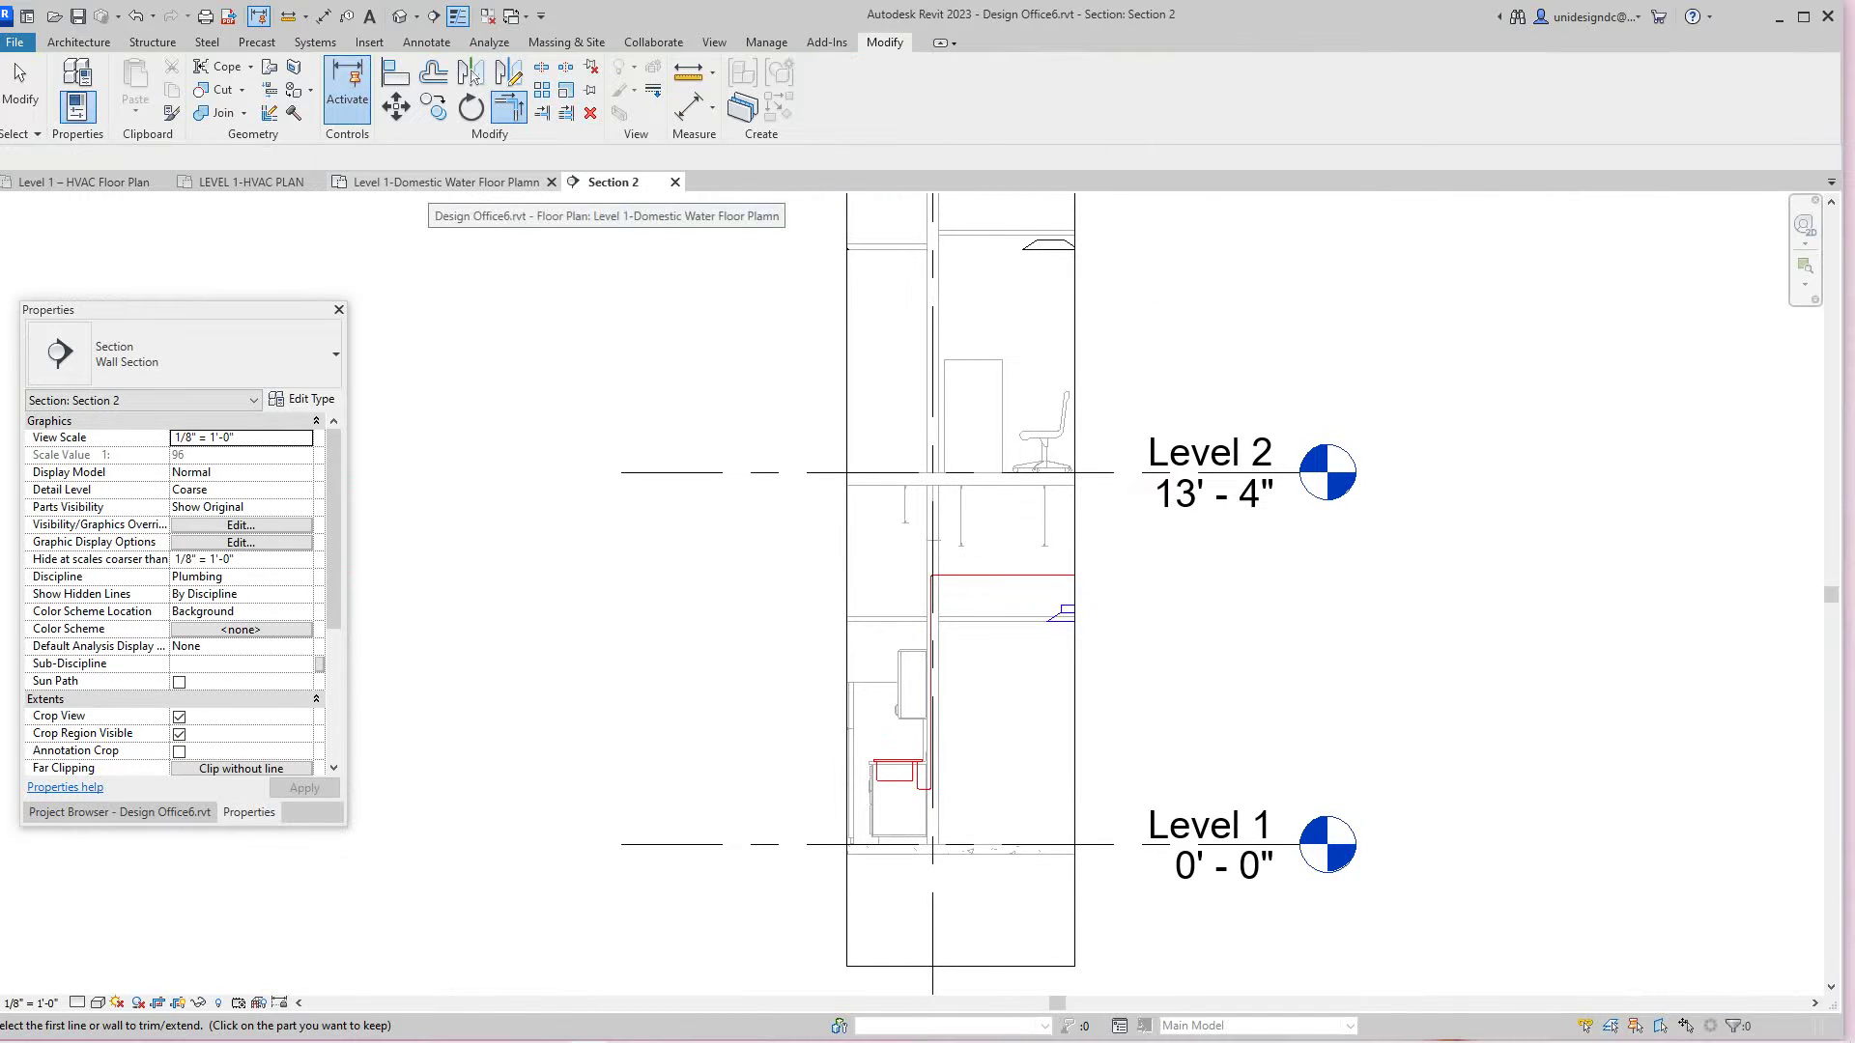
Step: Return to the Level 1 domestic water floor plan and examine the hot water run between the water heater and kitchen sink
click(440, 181)
scroll(1053, 317, down, 2)
middle_drag(1053, 317, 851, 599)
scroll(908, 563, down, 1)
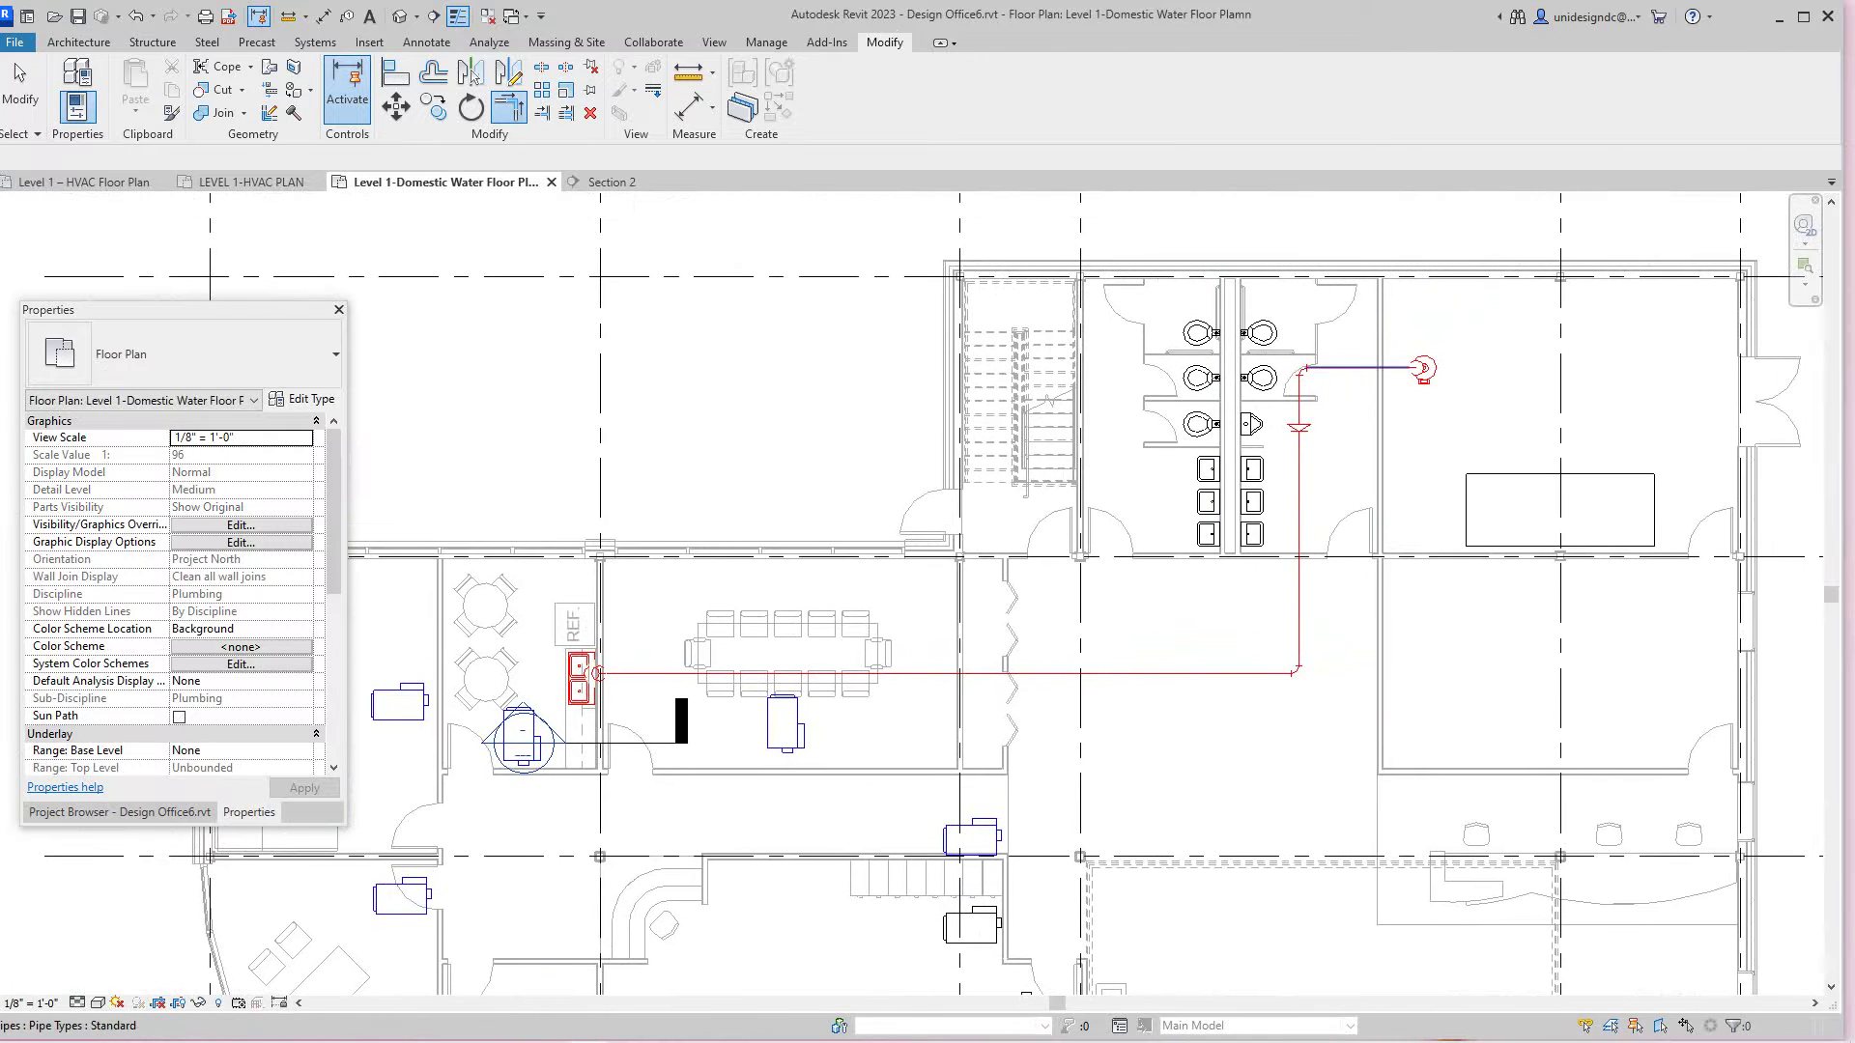
scroll(649, 724, up, 5)
middle_drag(643, 725, 757, 653)
scroll(767, 654, up, 4)
scroll(756, 580, down, 2)
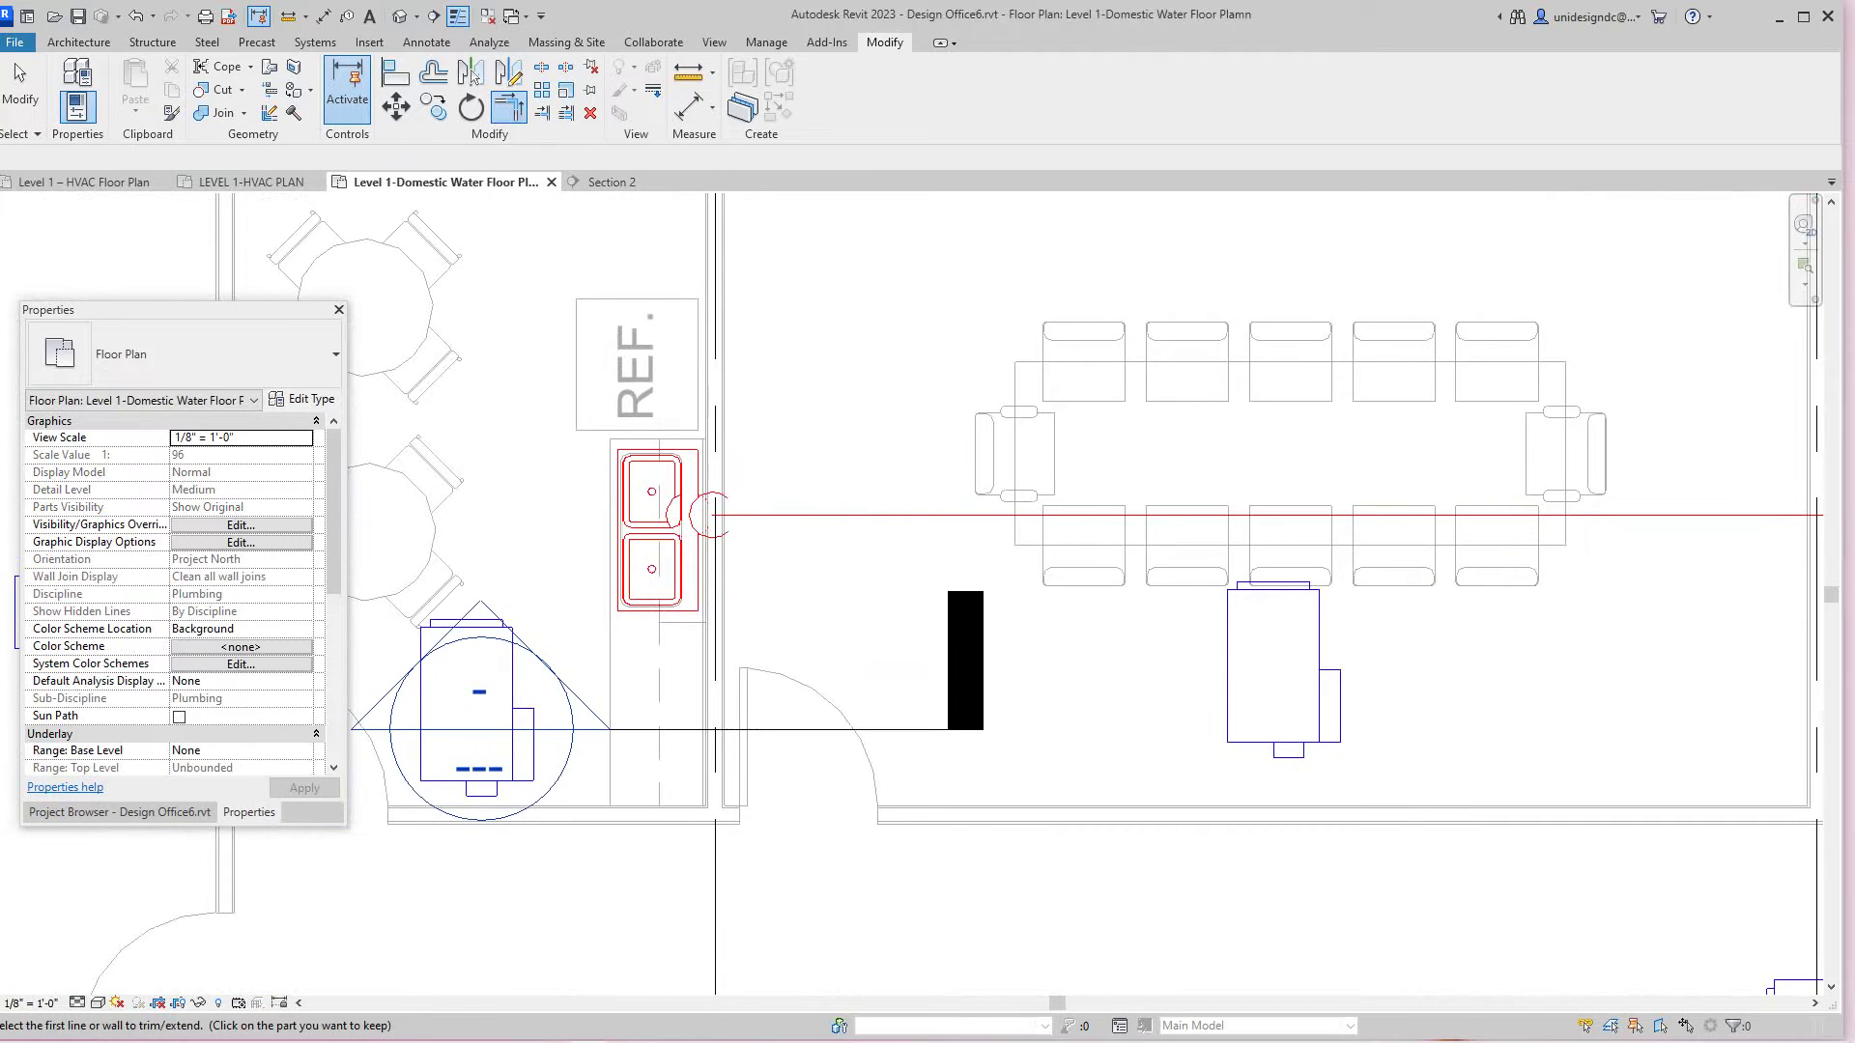
scroll(785, 563, down, 2)
middle_drag(785, 563, 495, 593)
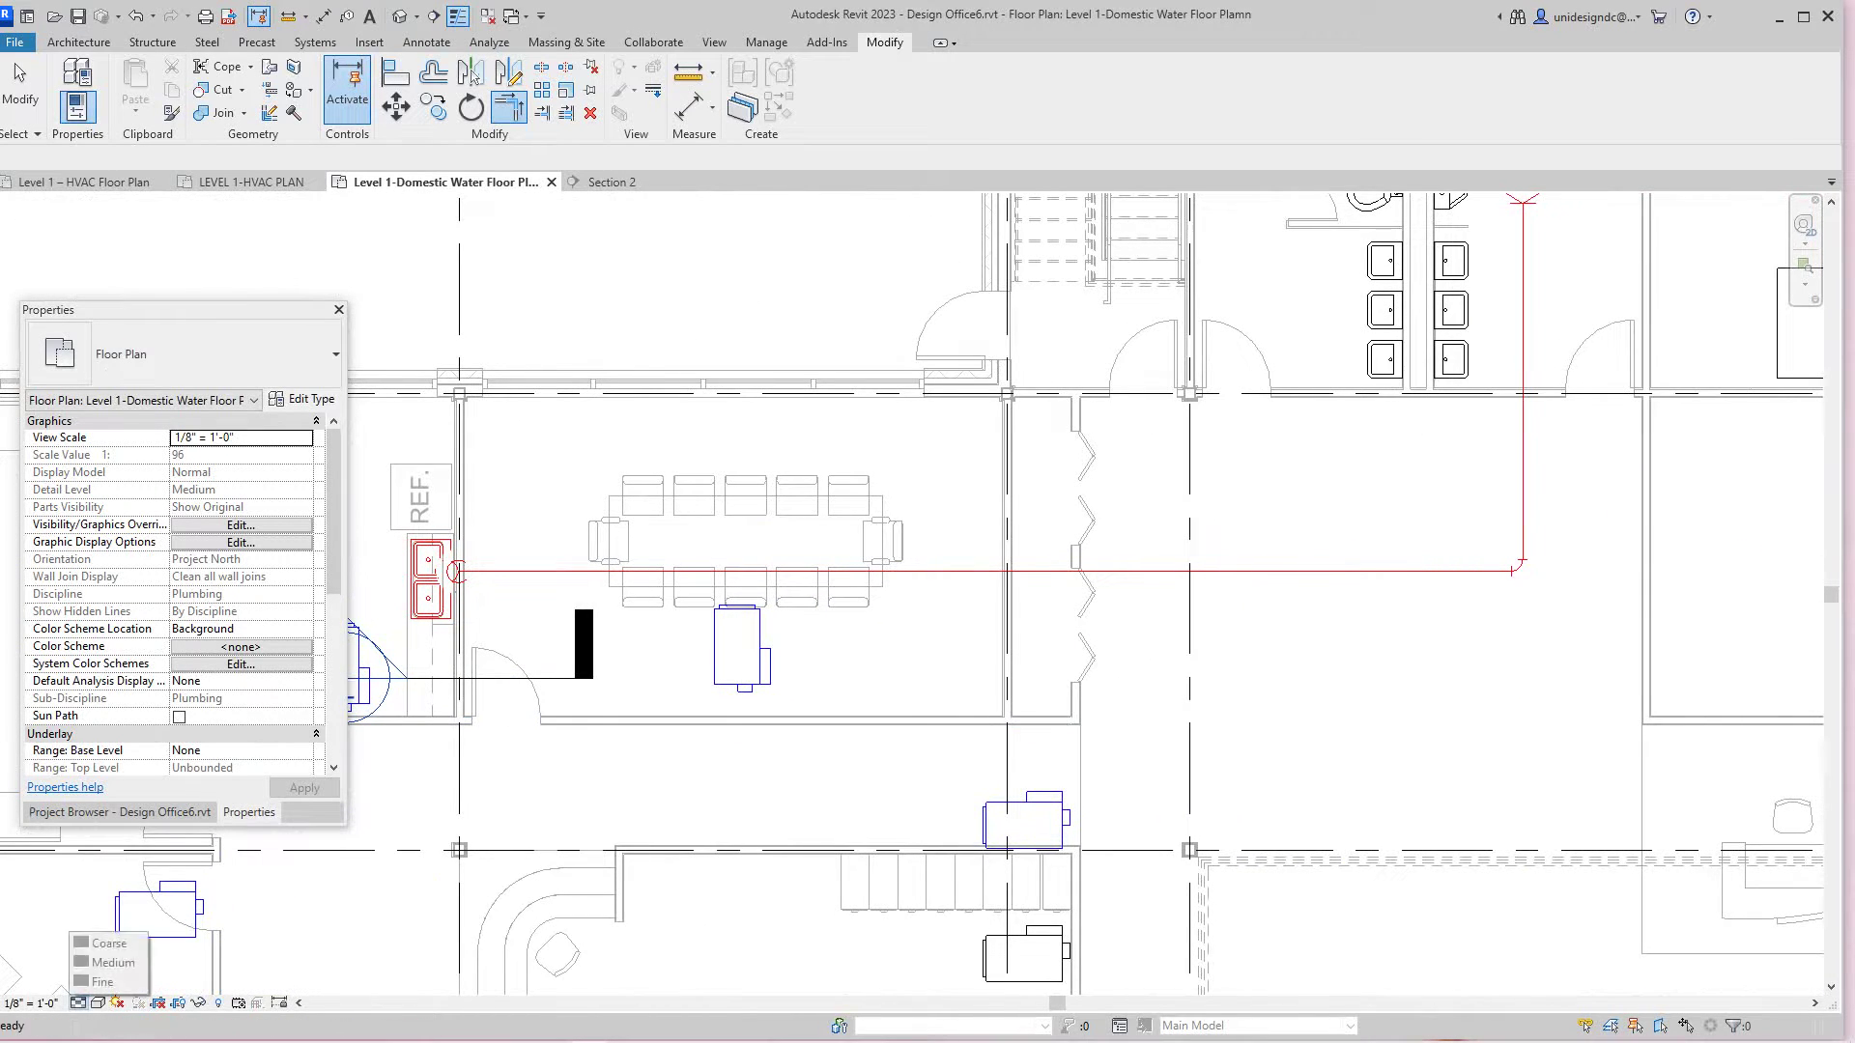
key(Escape)
Step: Draw a 3/4" cold water pipe at 9' 8" from the 40 Gallon water heater's east connector a short distance south past the heater
scroll(1125, 613, down, 2)
middle_drag(1611, 214, 1457, 330)
scroll(1457, 330, up, 3)
key(Escape)
scroll(1111, 579, up, 6)
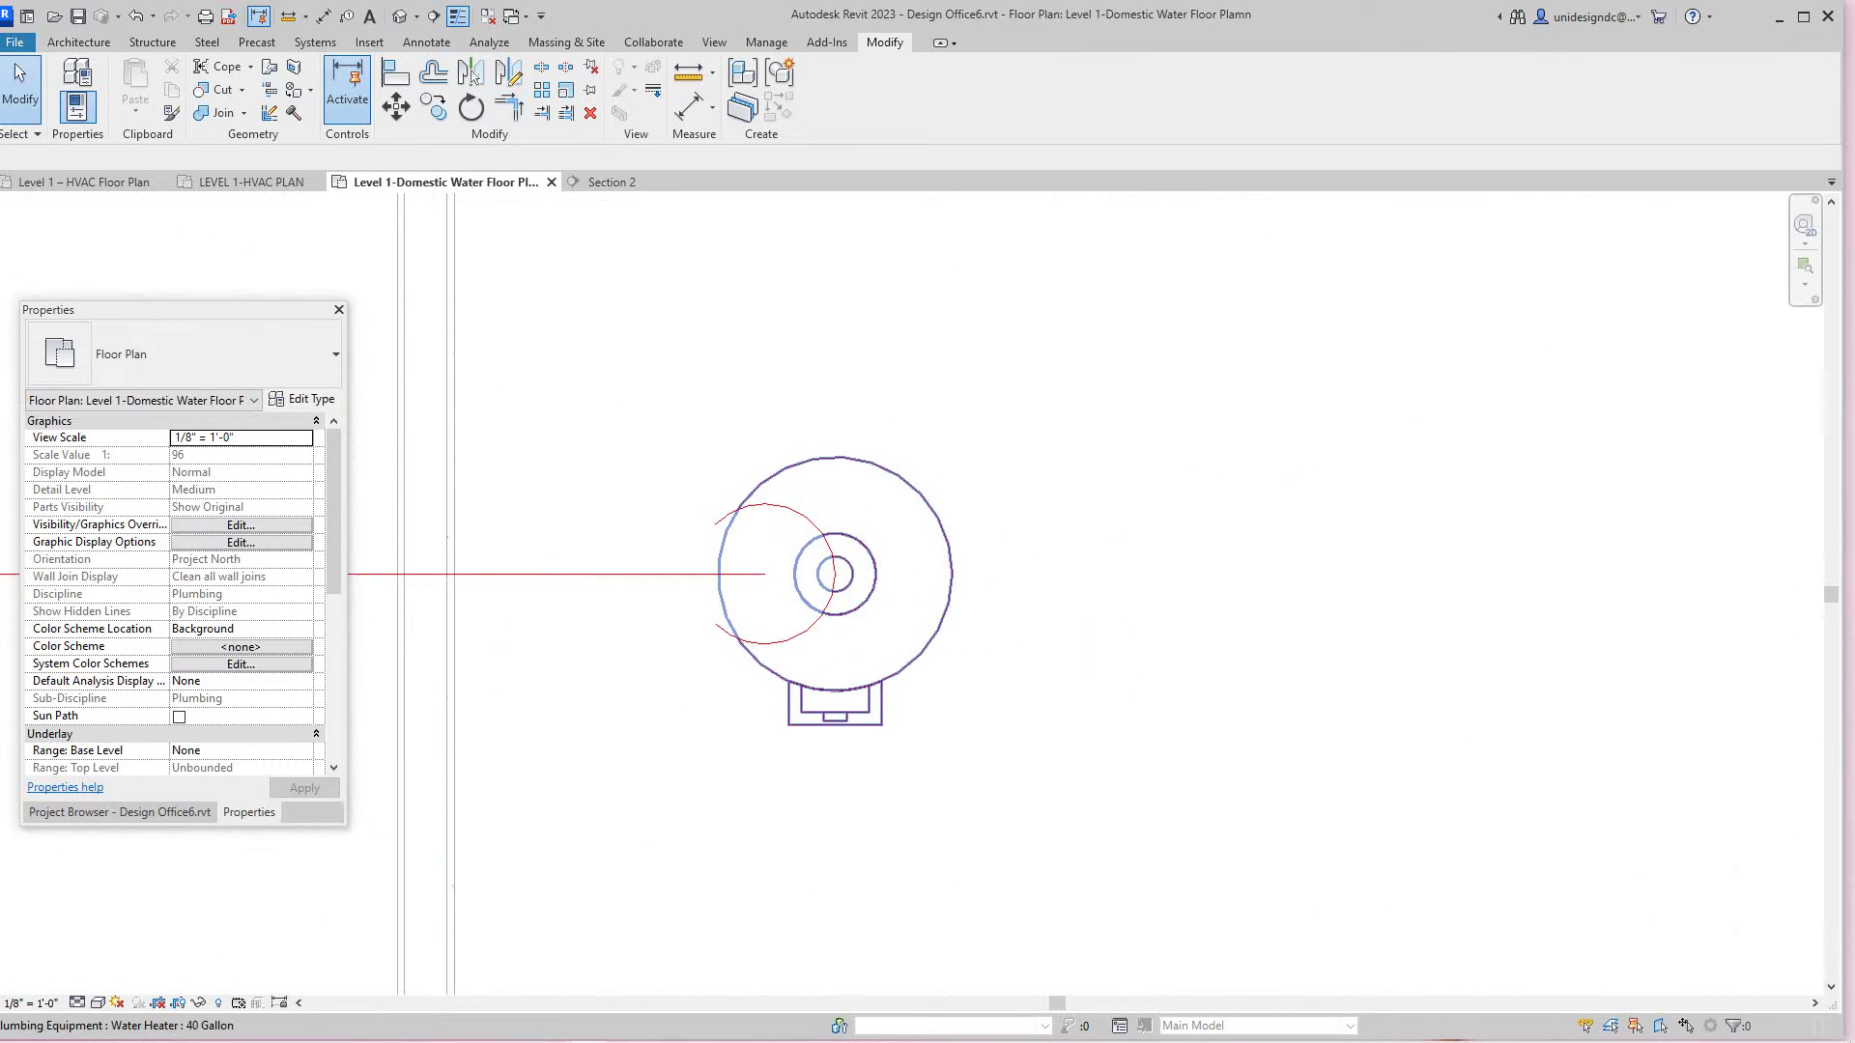
click(835, 580)
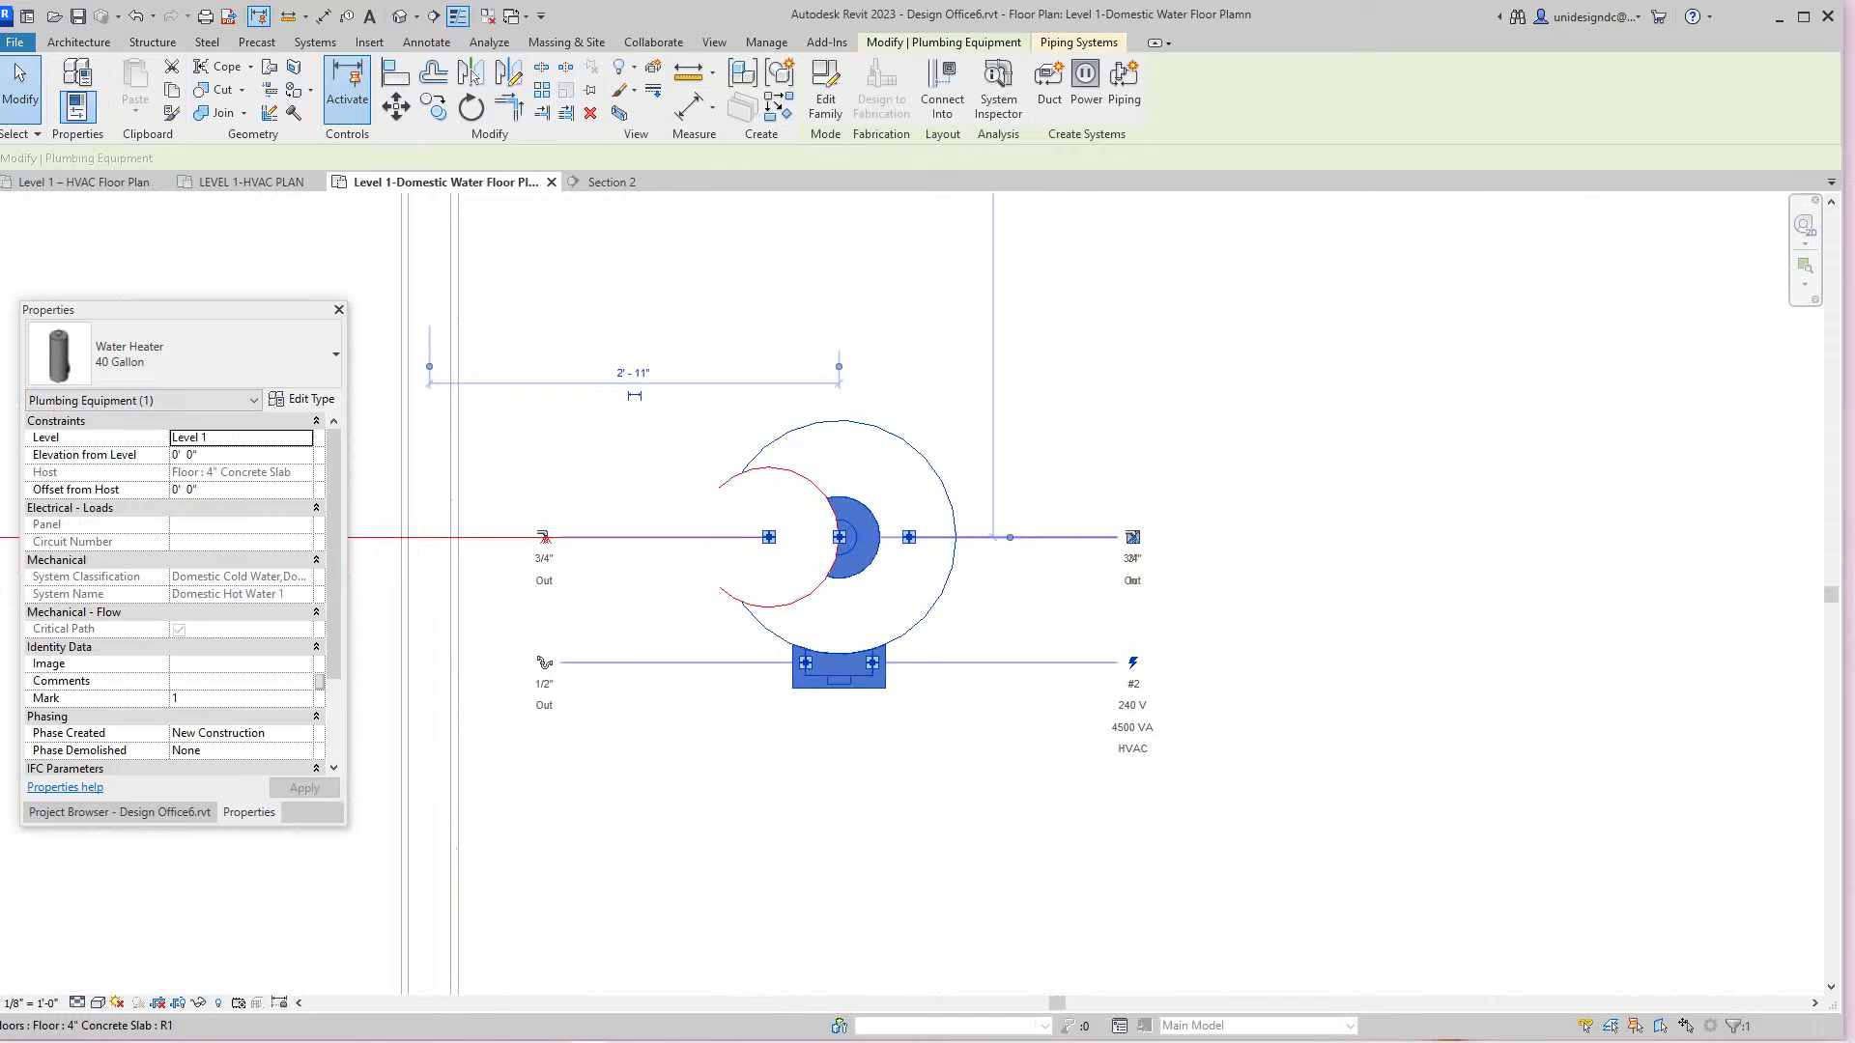
scroll(920, 556, up, 2)
right_click(904, 527)
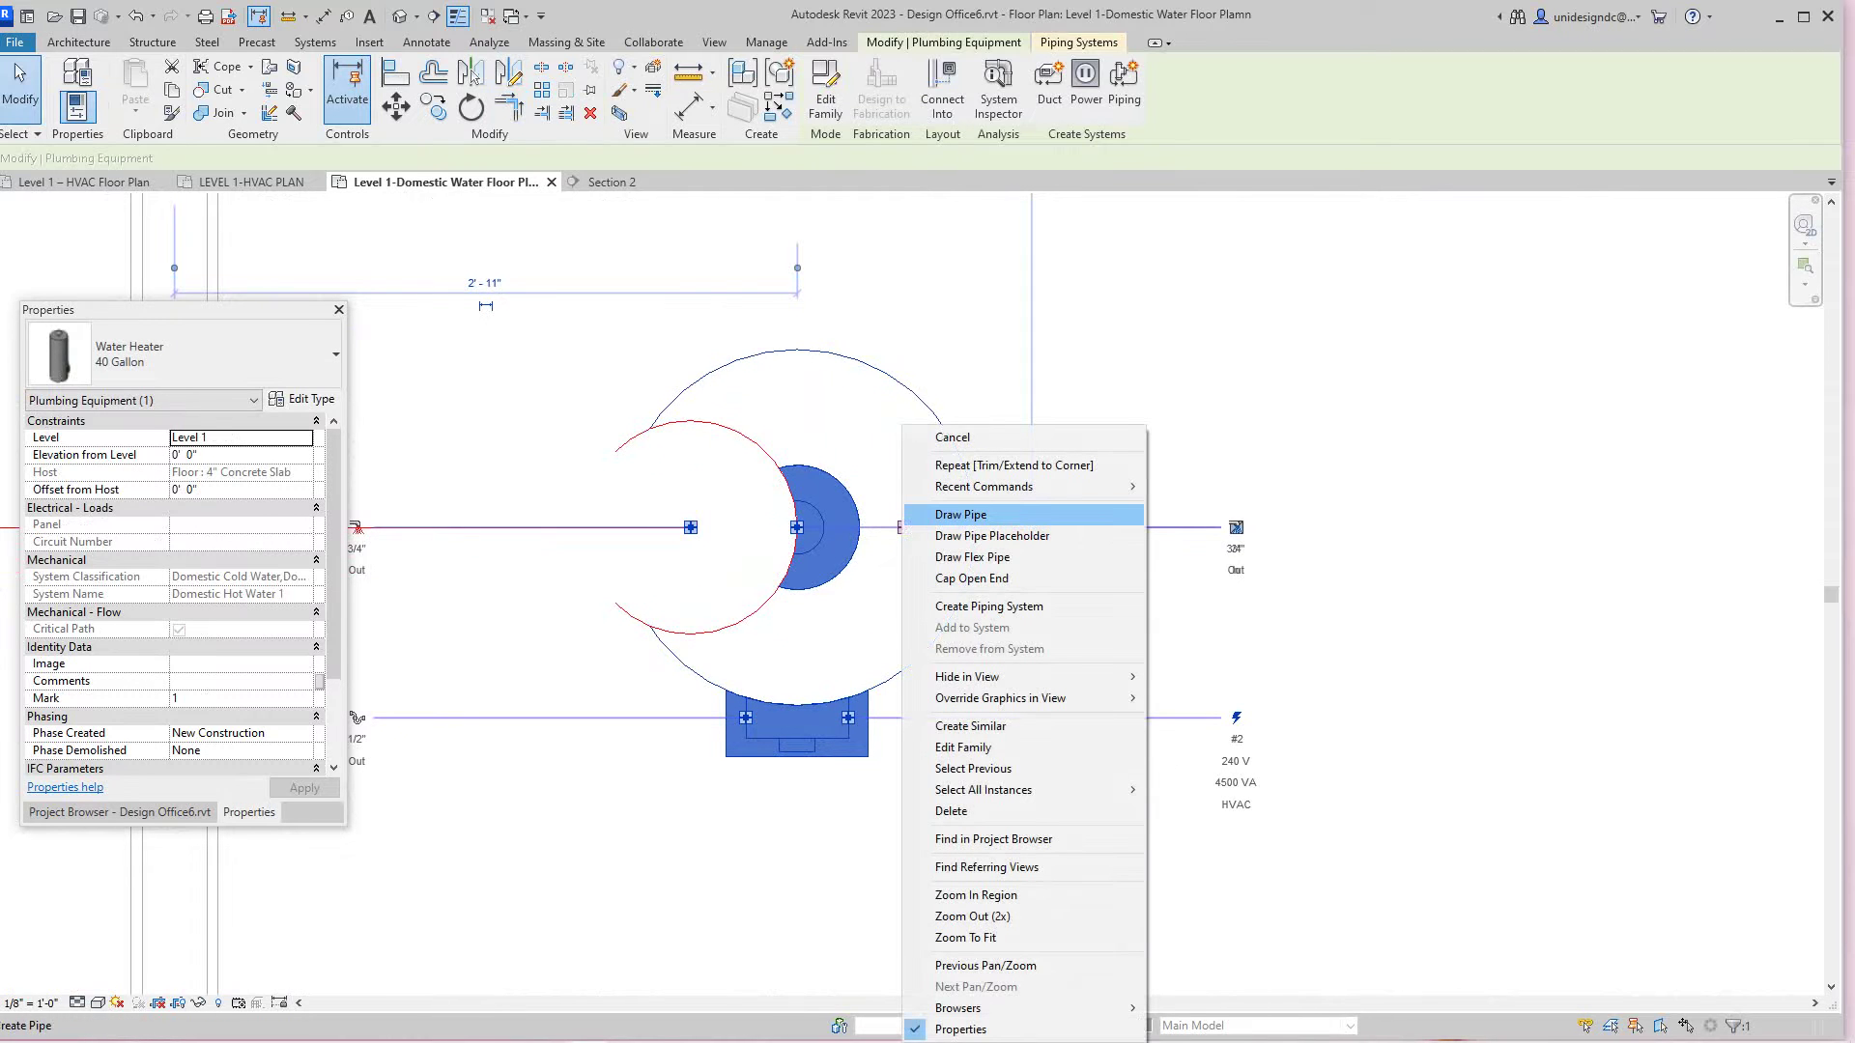
click(961, 514)
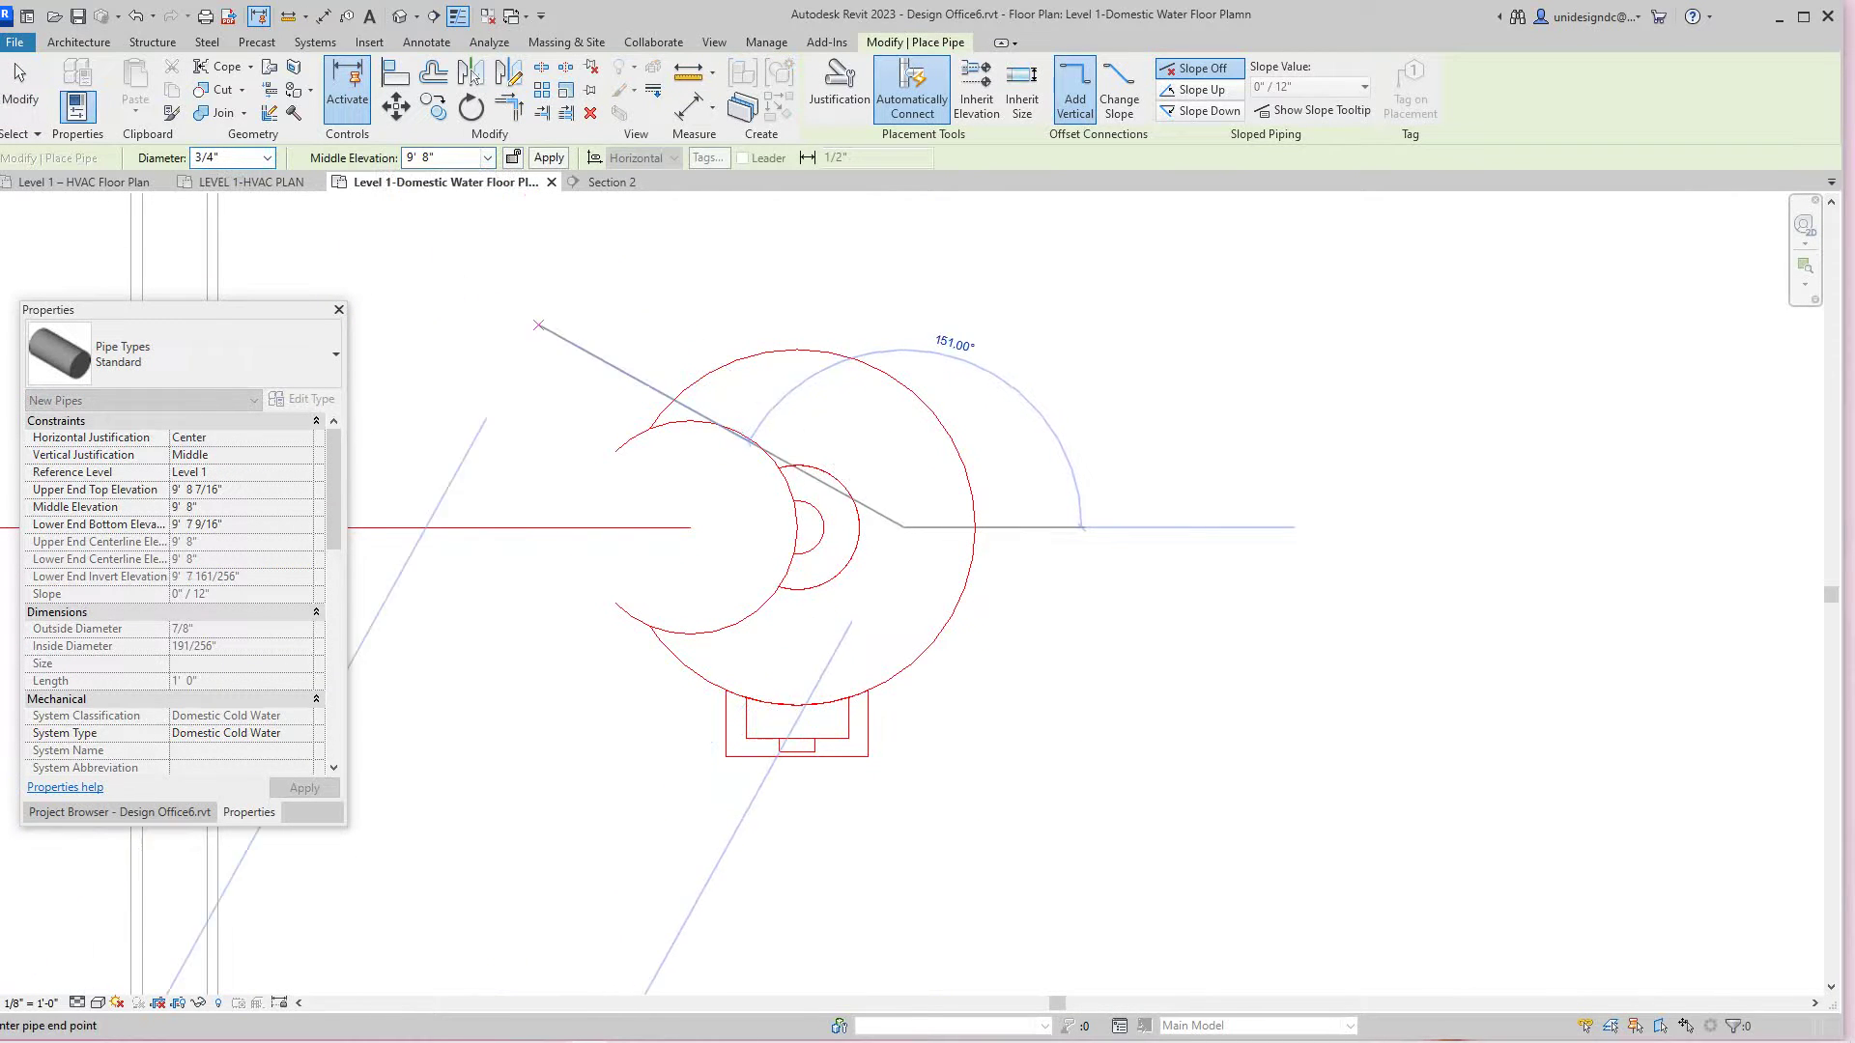
scroll(634, 373, down, 2)
middle_drag(634, 373, 847, 306)
scroll(1021, 526, down, 3)
scroll(1024, 528, up, 2)
middle_drag(1024, 533, 1020, 457)
scroll(1013, 469, up, 1)
click(1012, 500)
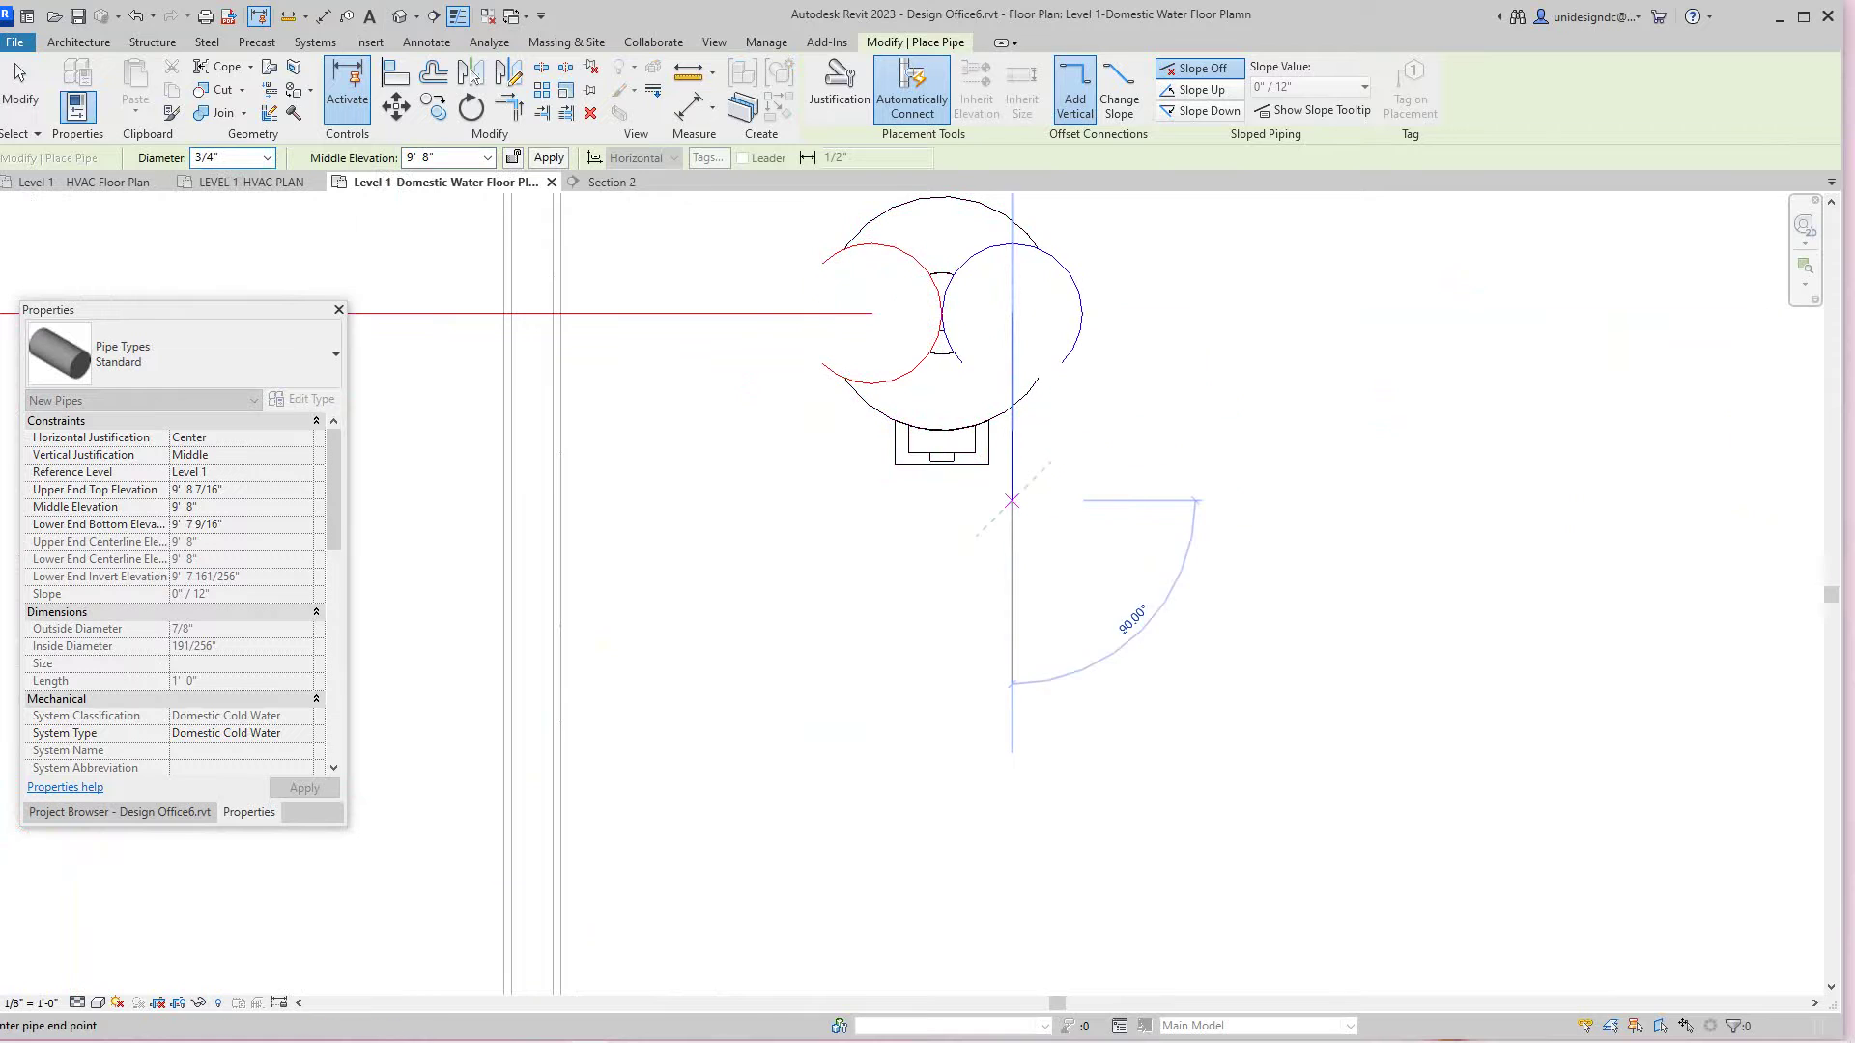
Step: Run the 3/4" cold water pipe about 7' 6" west through the wall, stopping just east of the hot water pipe's southward run
scroll(684, 492, down, 2)
middle_drag(684, 492, 1221, 503)
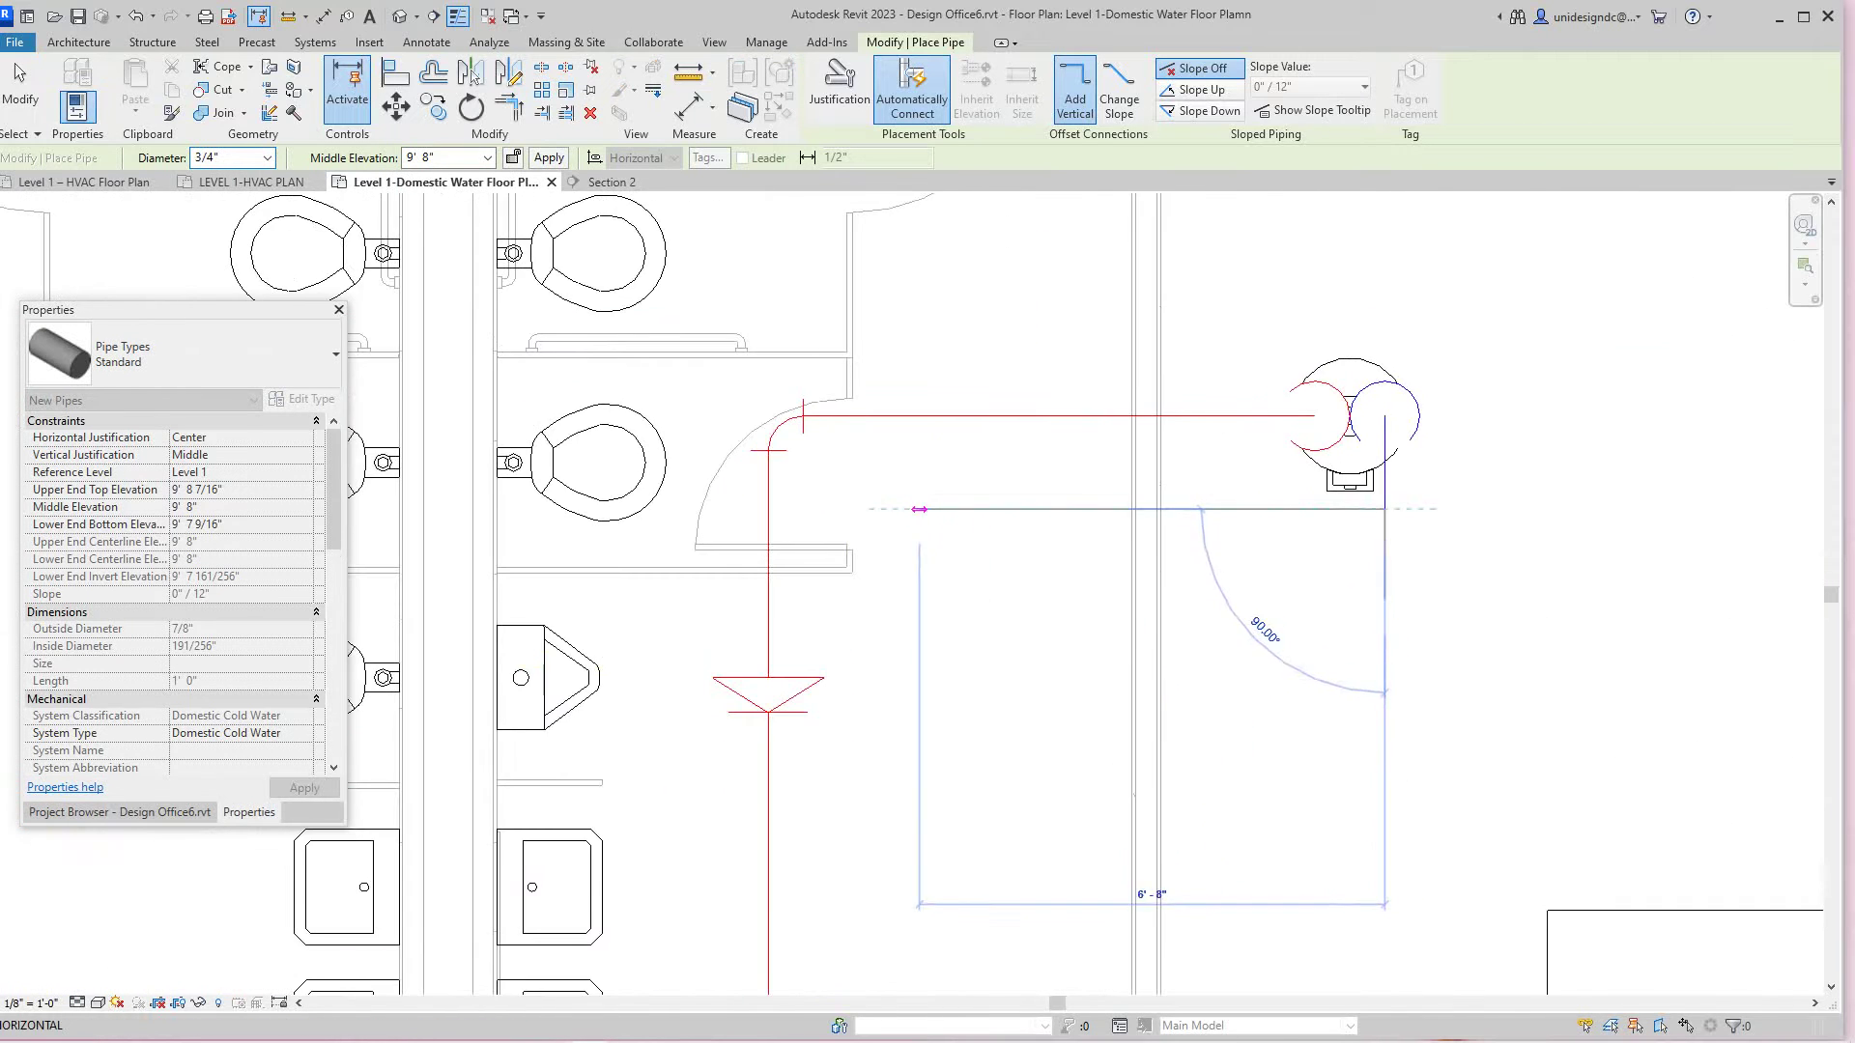
scroll(913, 512, up, 1)
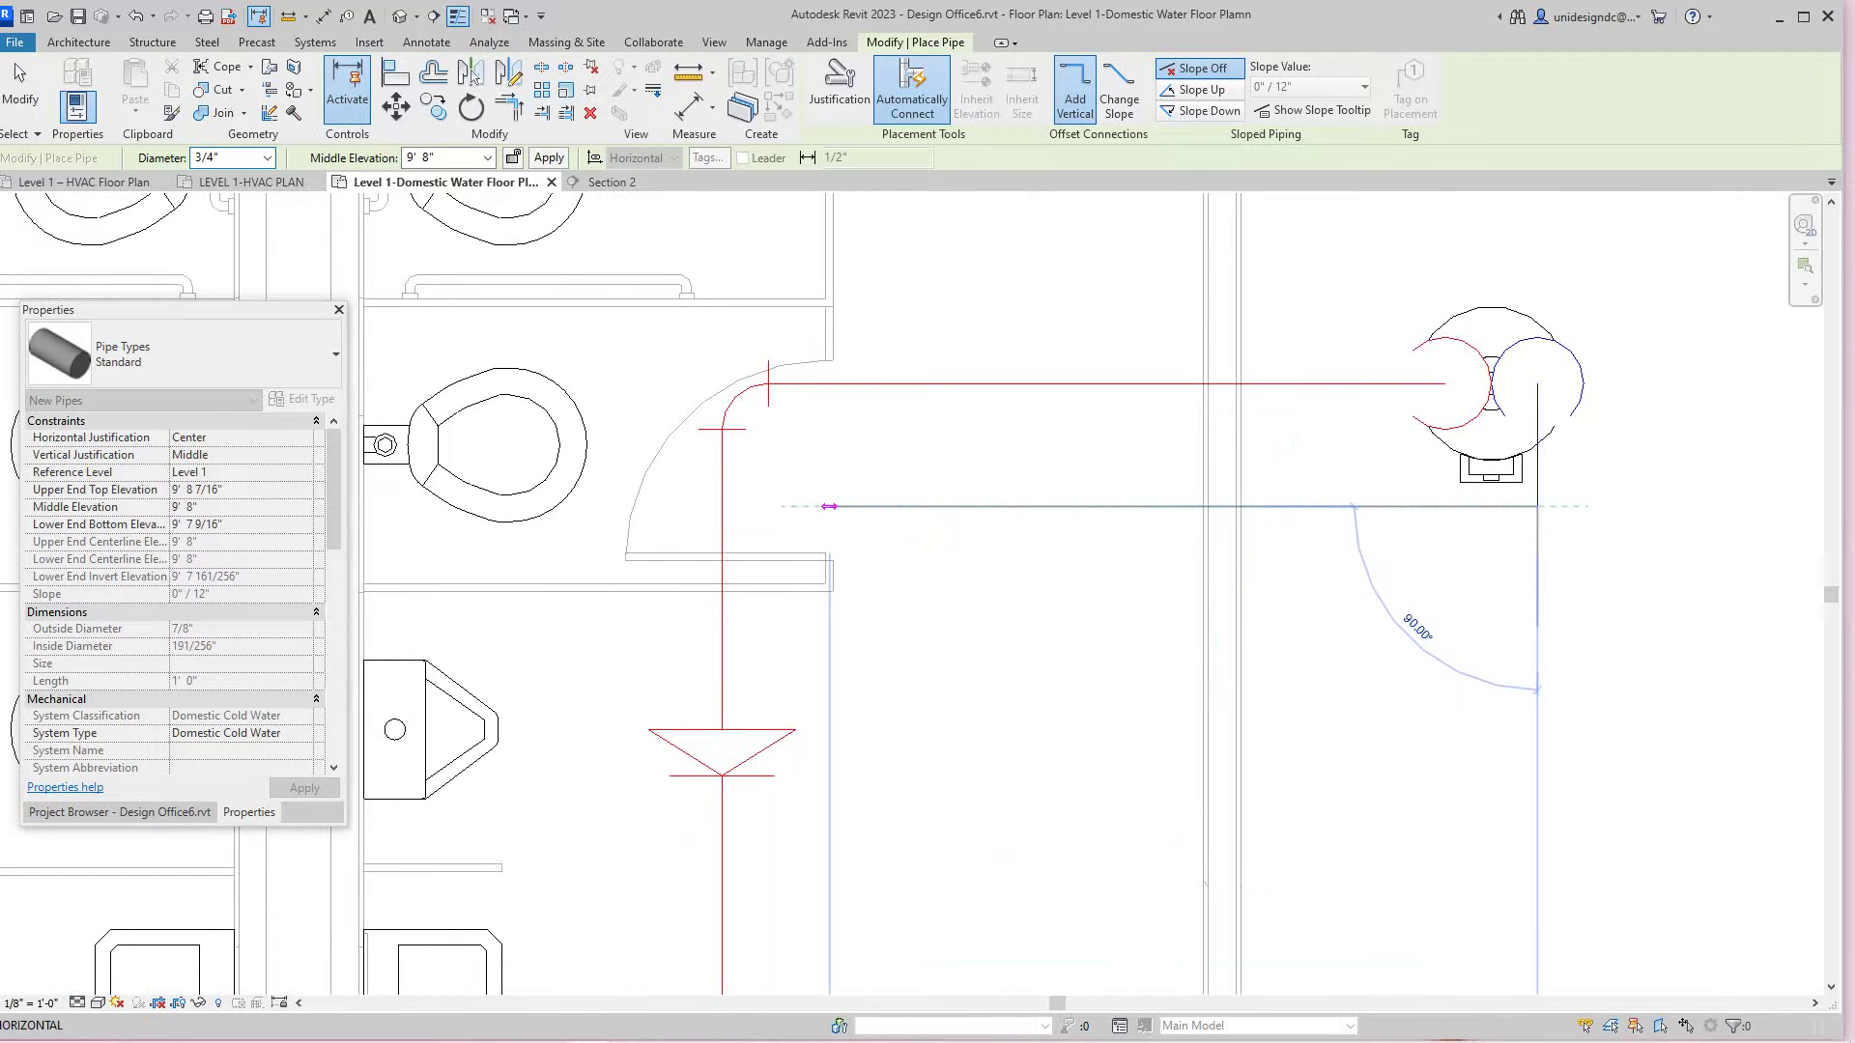
click(837, 506)
scroll(850, 579, down, 1)
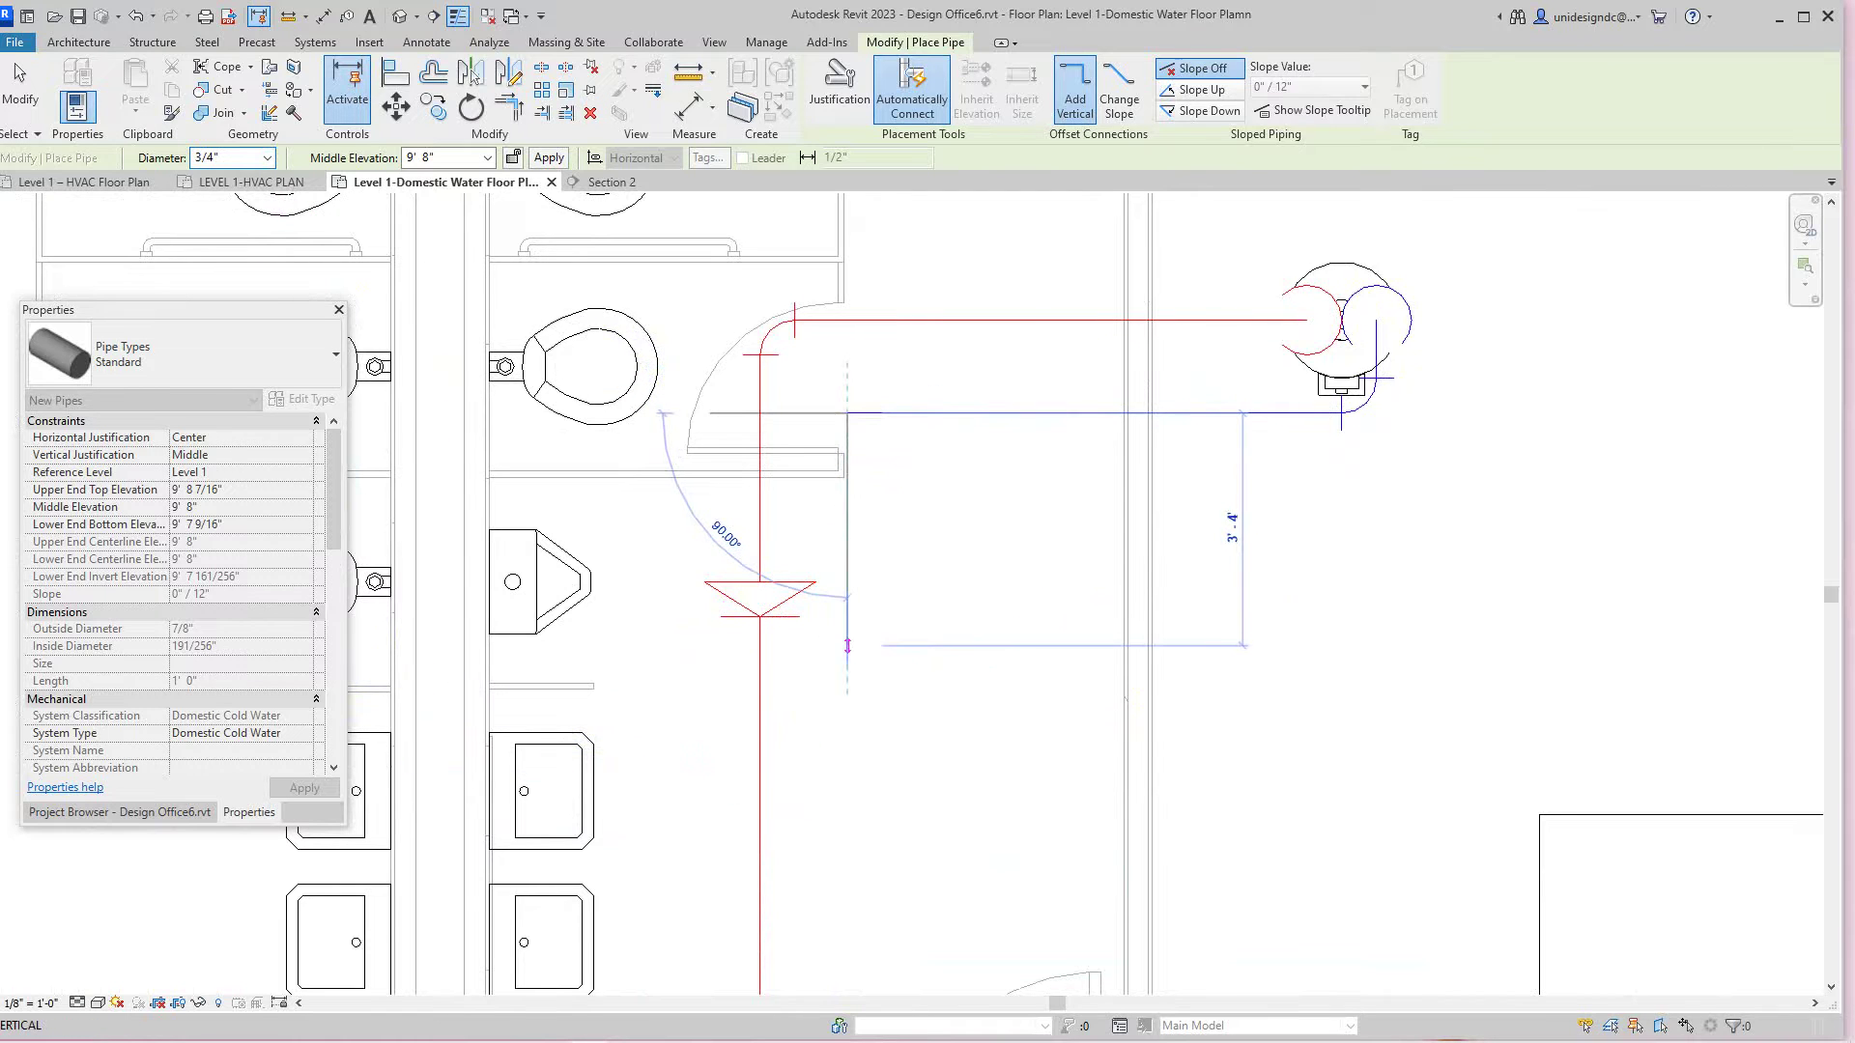
Step: Try to continue the cold water pipe south from its west end with a 1/2" diameter, parallel to the hot water pipe
click(267, 157)
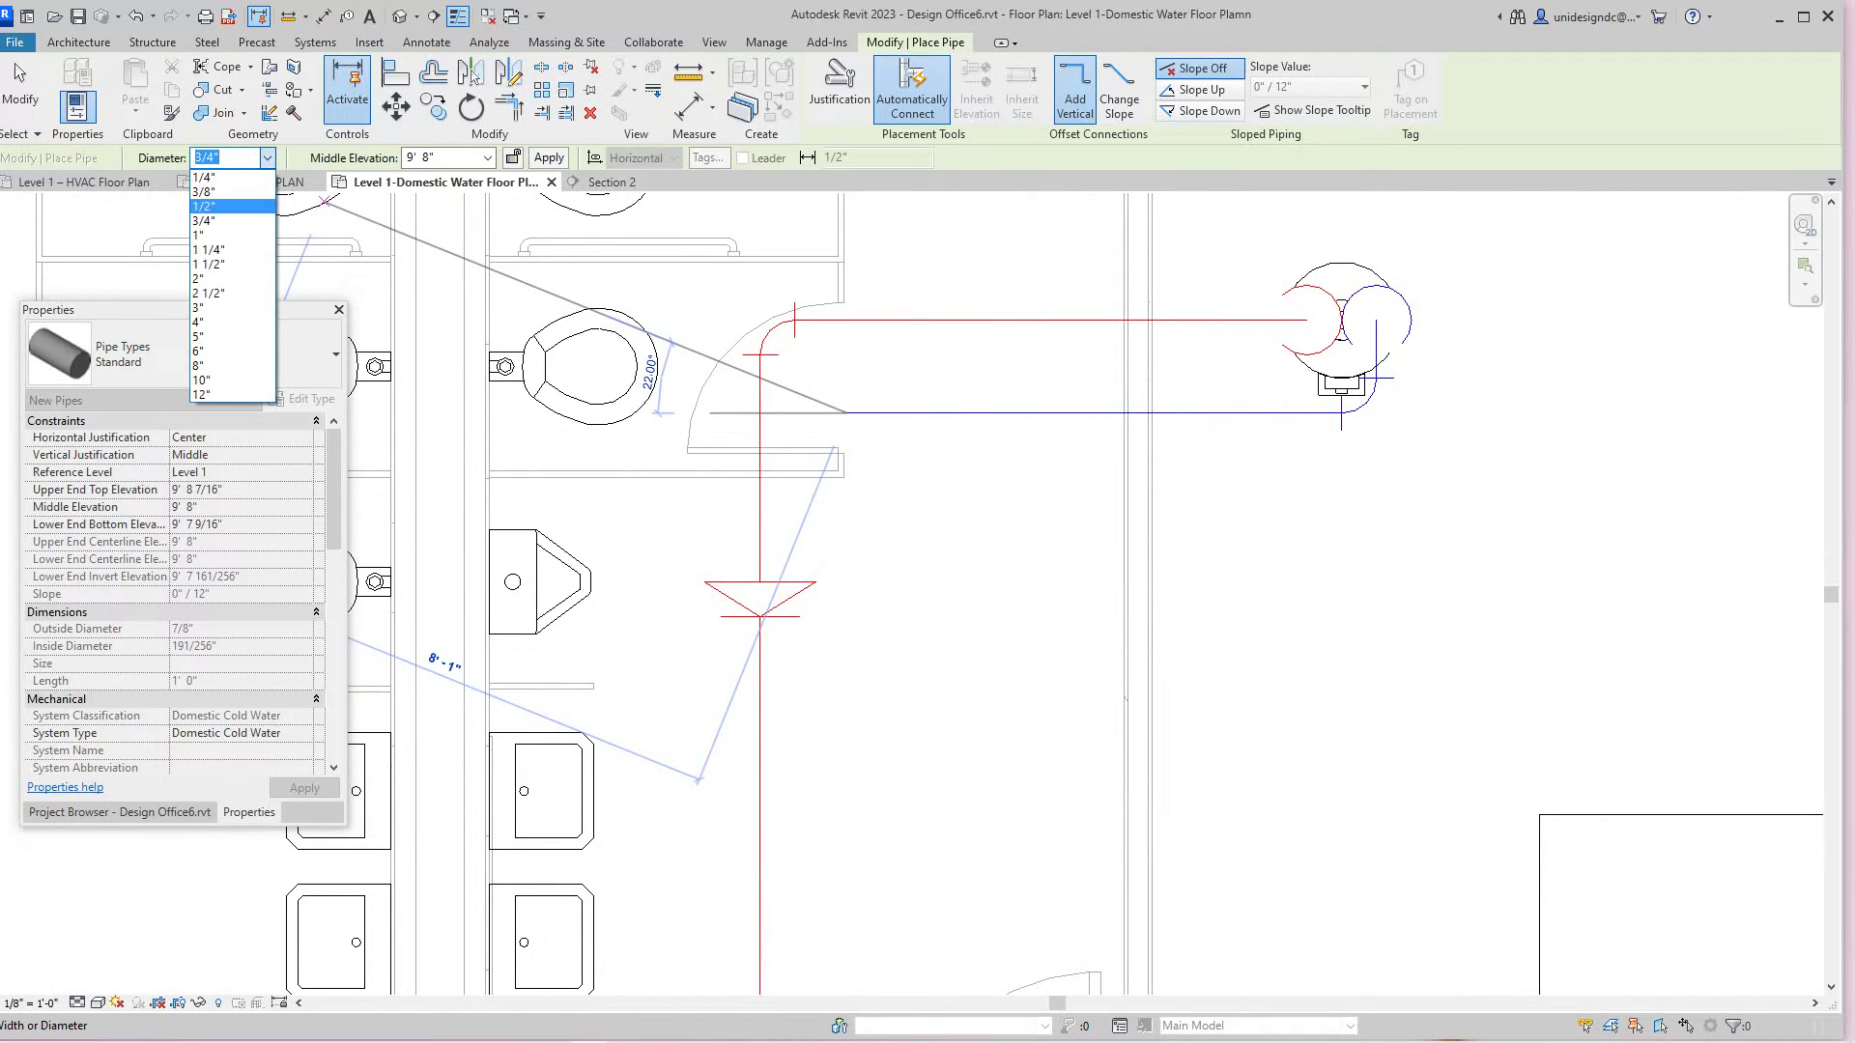
click(232, 206)
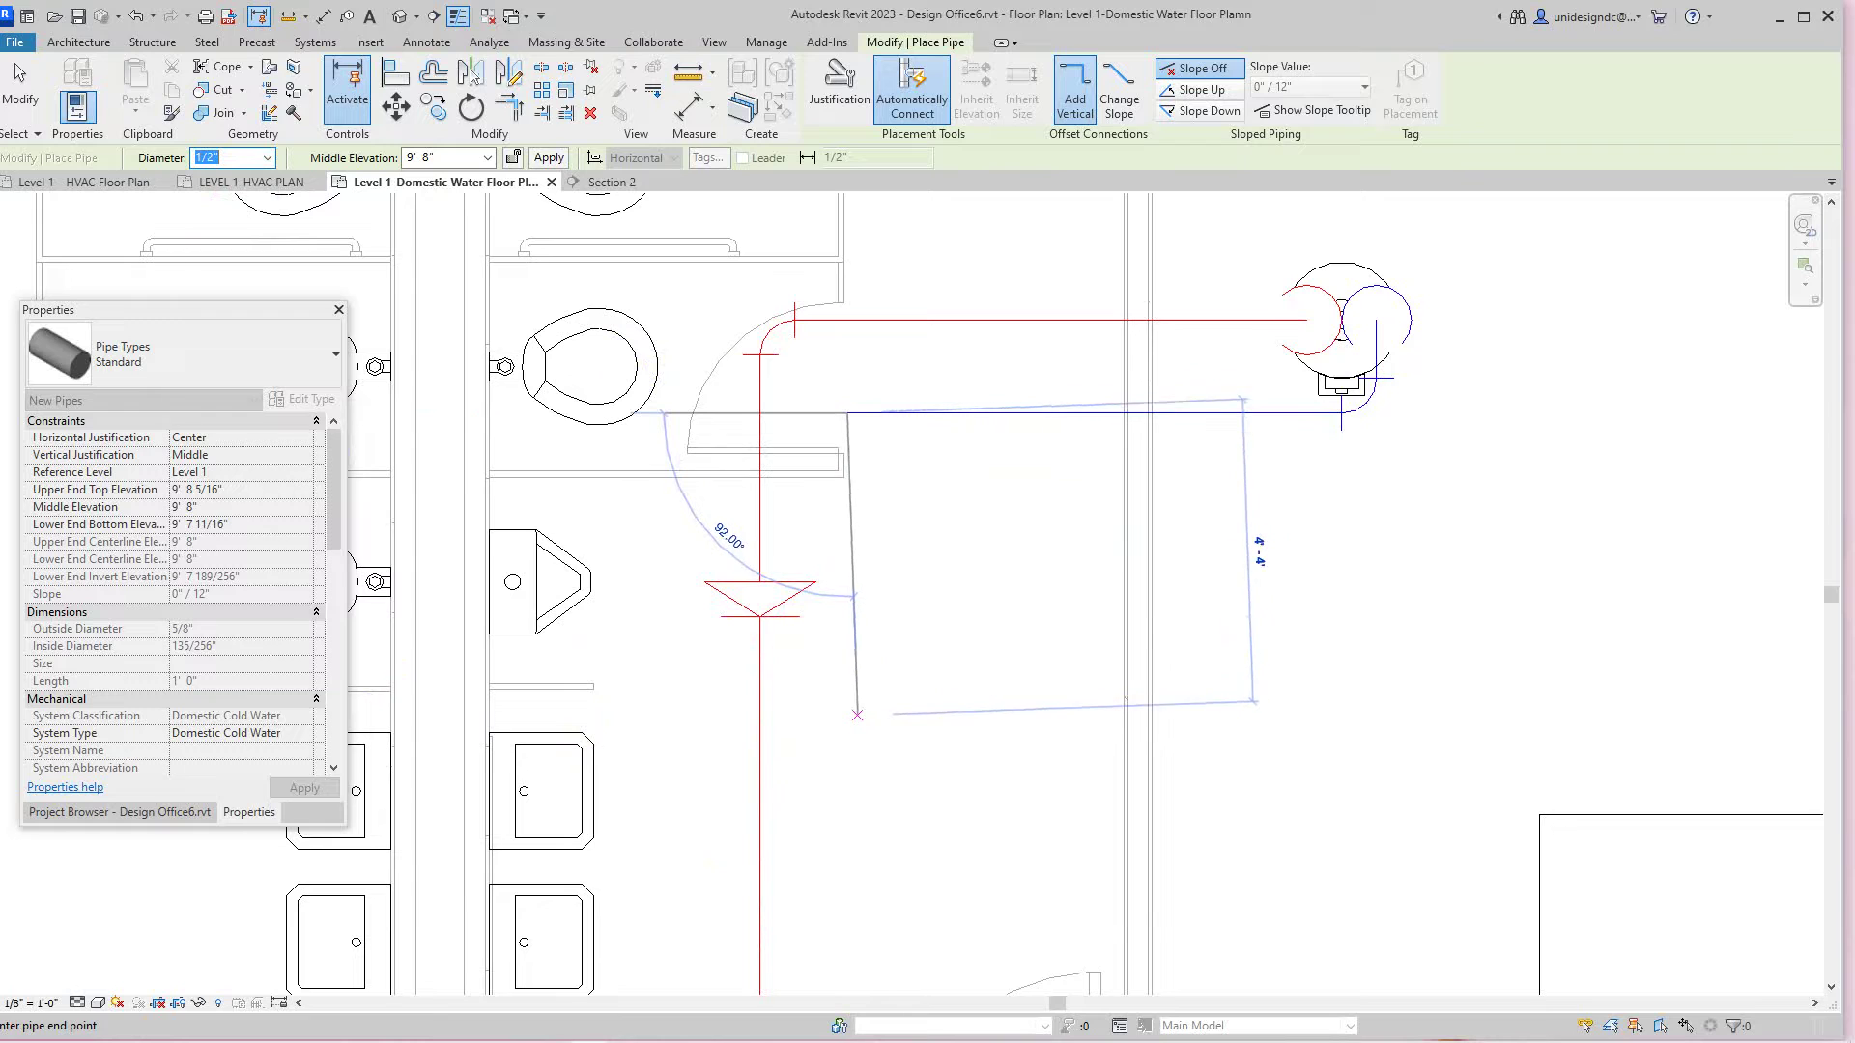
click(847, 721)
scroll(850, 726, down, 2)
scroll(855, 730, down, 2)
scroll(860, 736, up, 3)
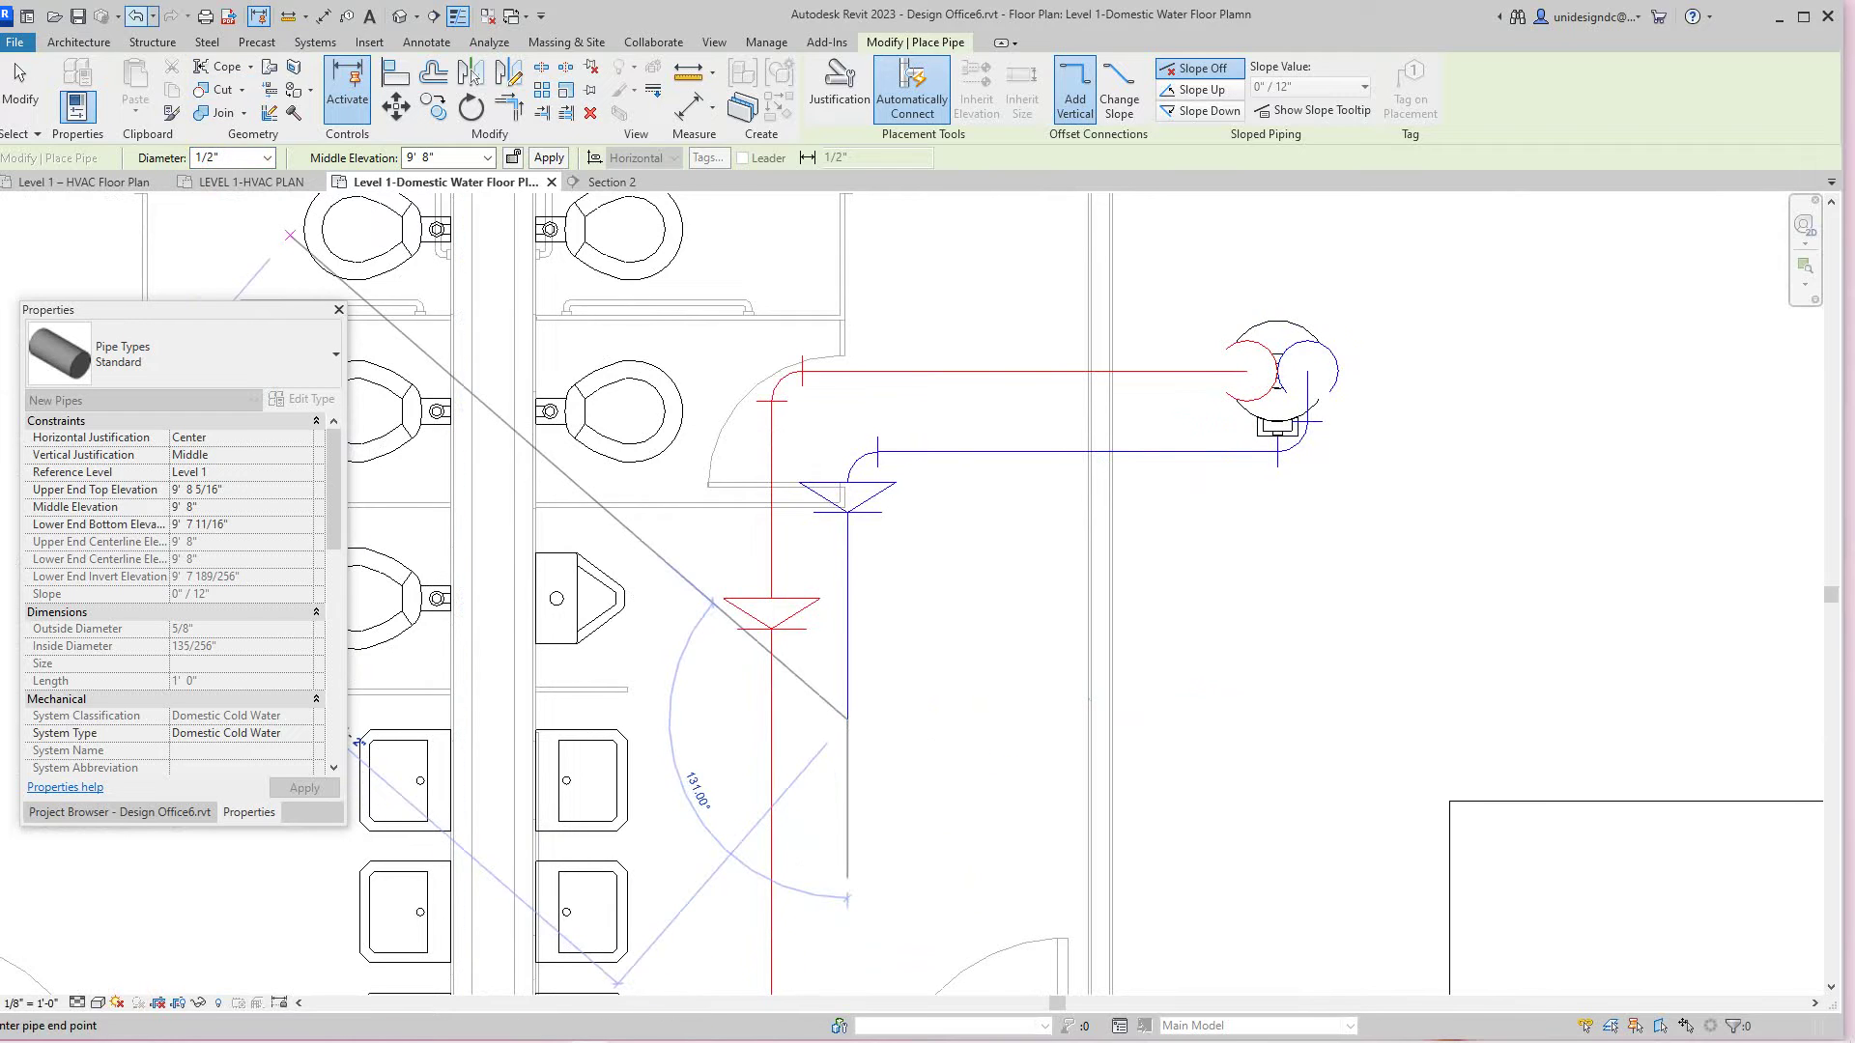
Step: Undo the southward 1/2" cold water segment and its fittings
click(136, 17)
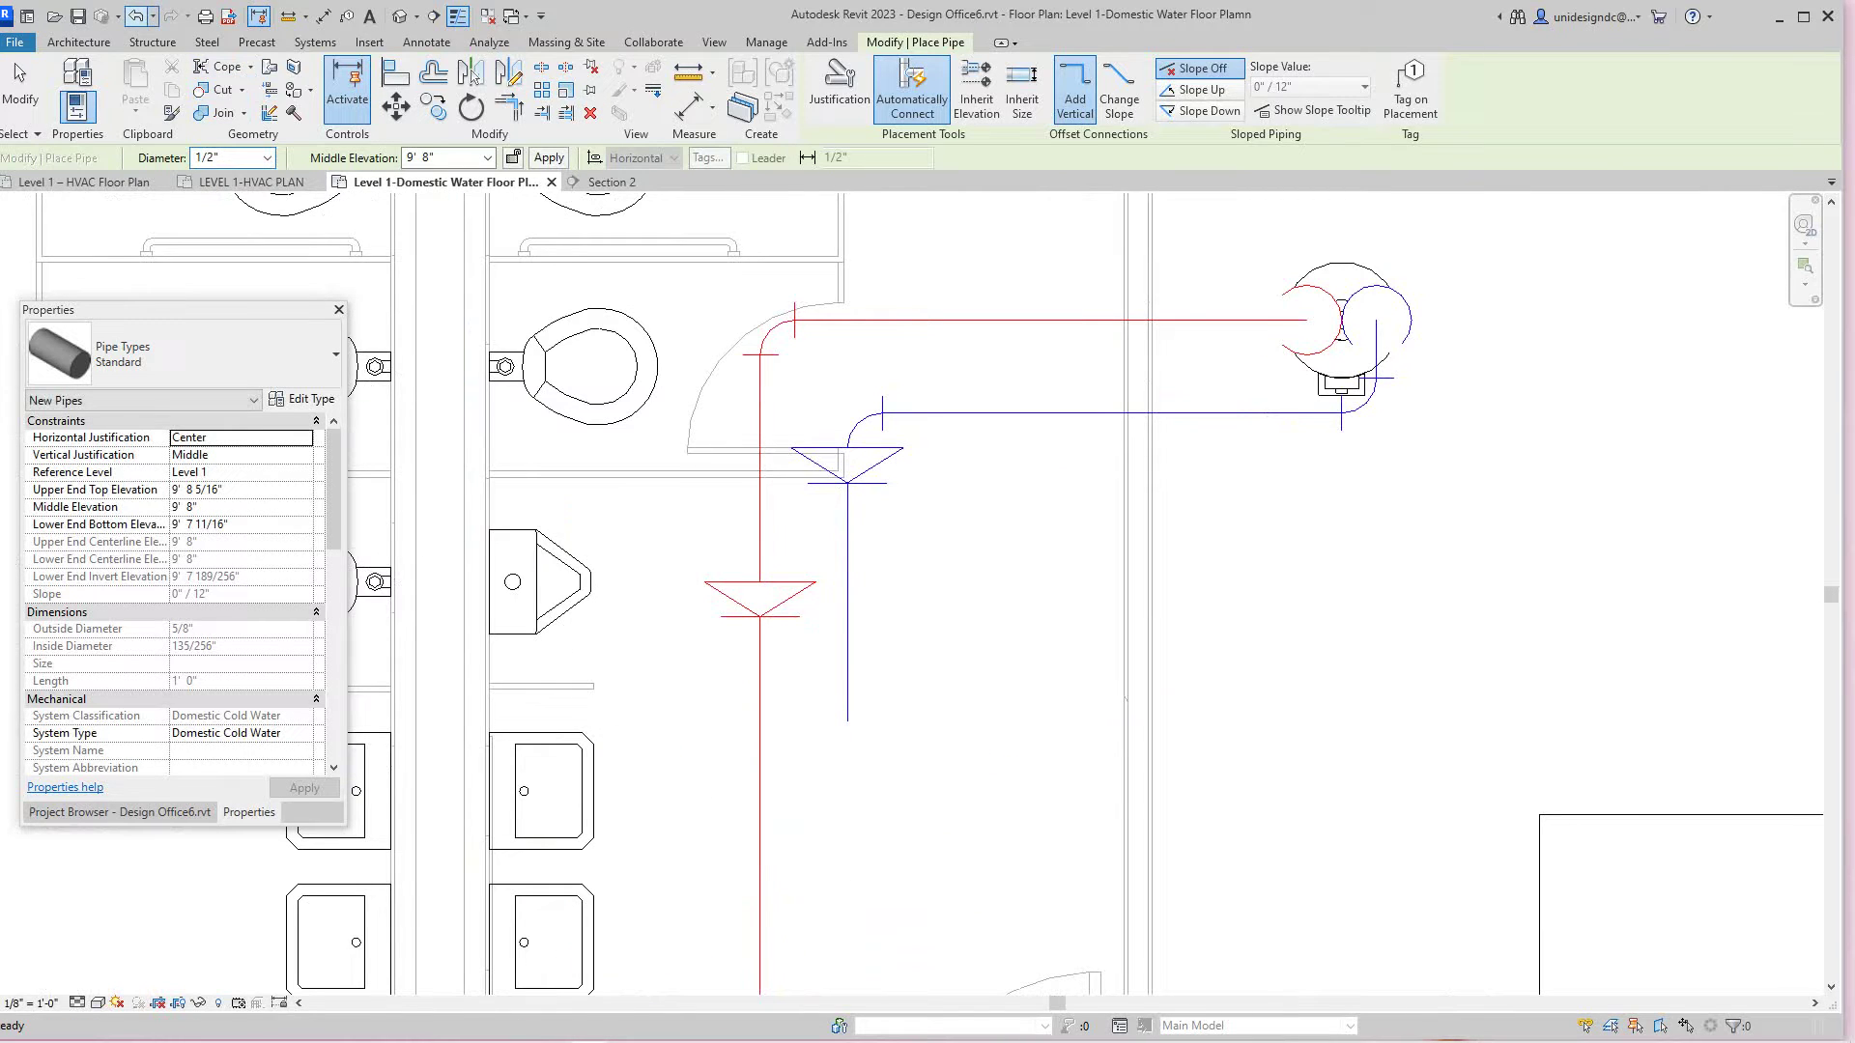
click(136, 16)
click(136, 16)
key(Escape)
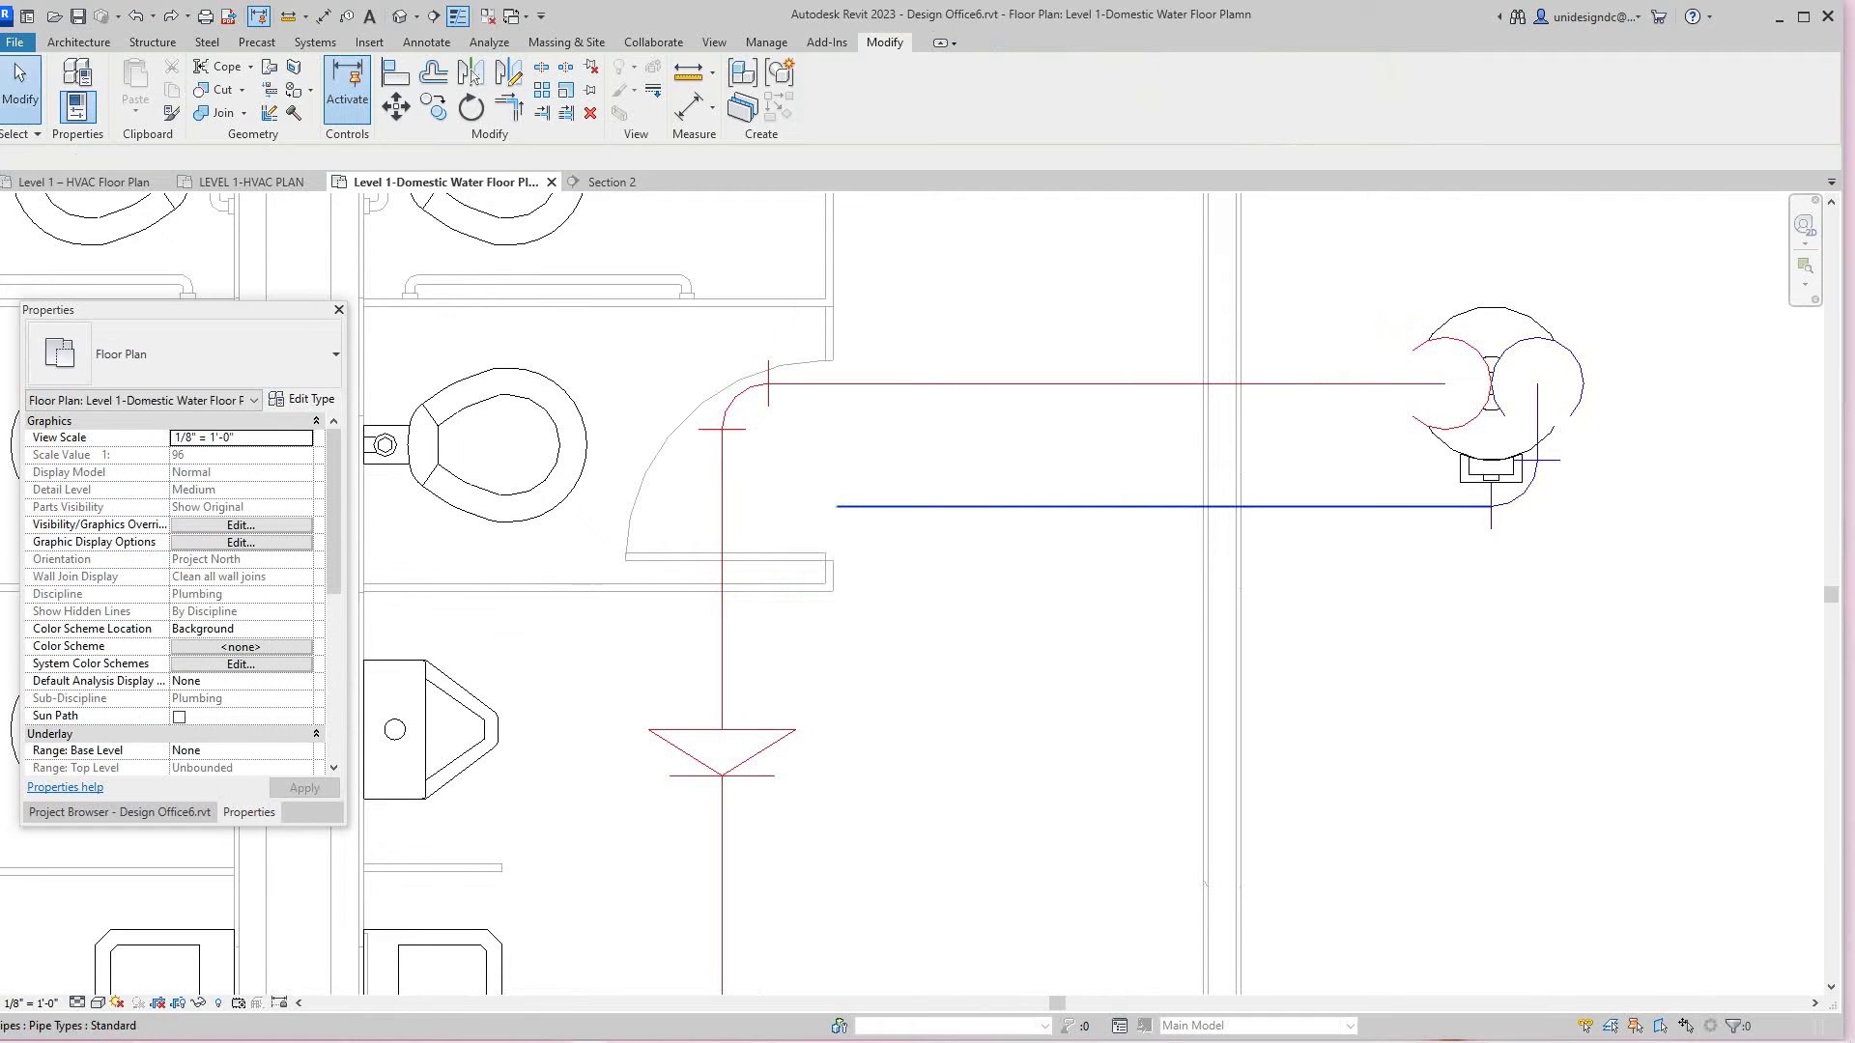
Step: Draw a 3/4" pipe south from the cold water pipe's open west end to slightly past the urinal
click(850, 505)
right_click(837, 504)
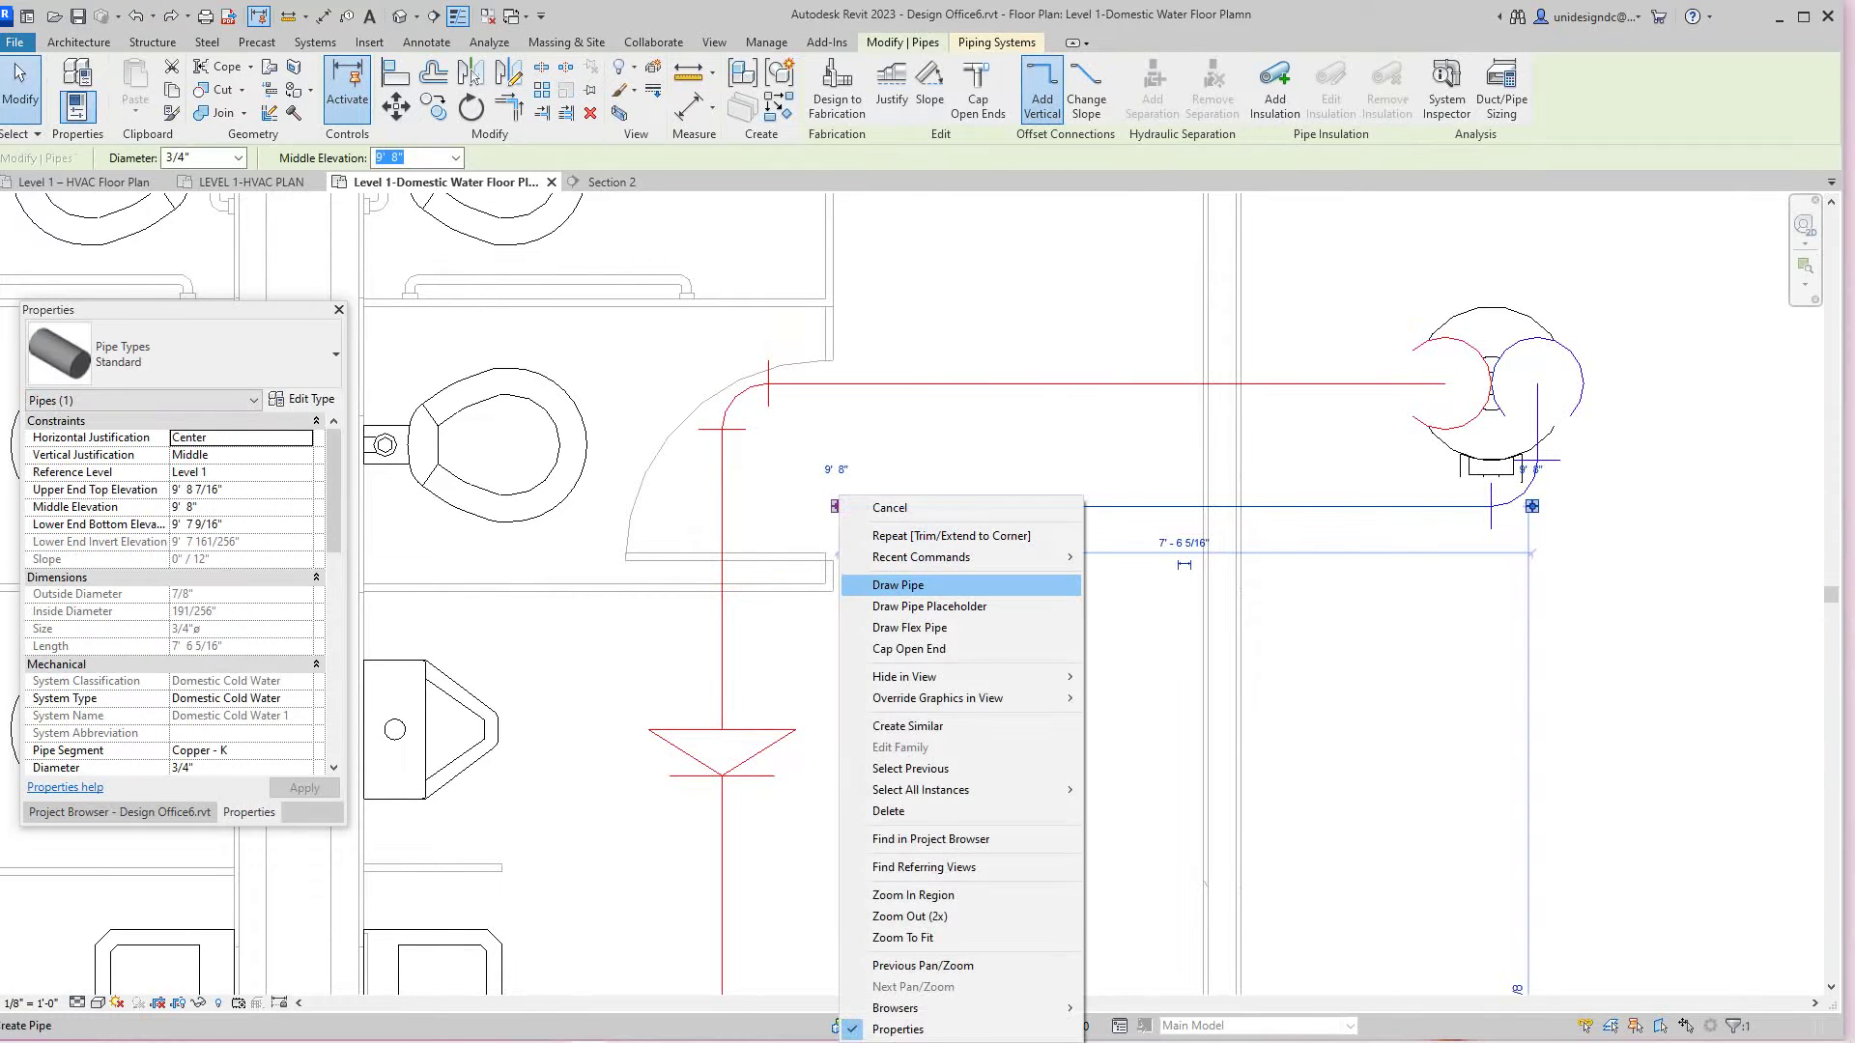
click(899, 586)
scroll(874, 604, down, 4)
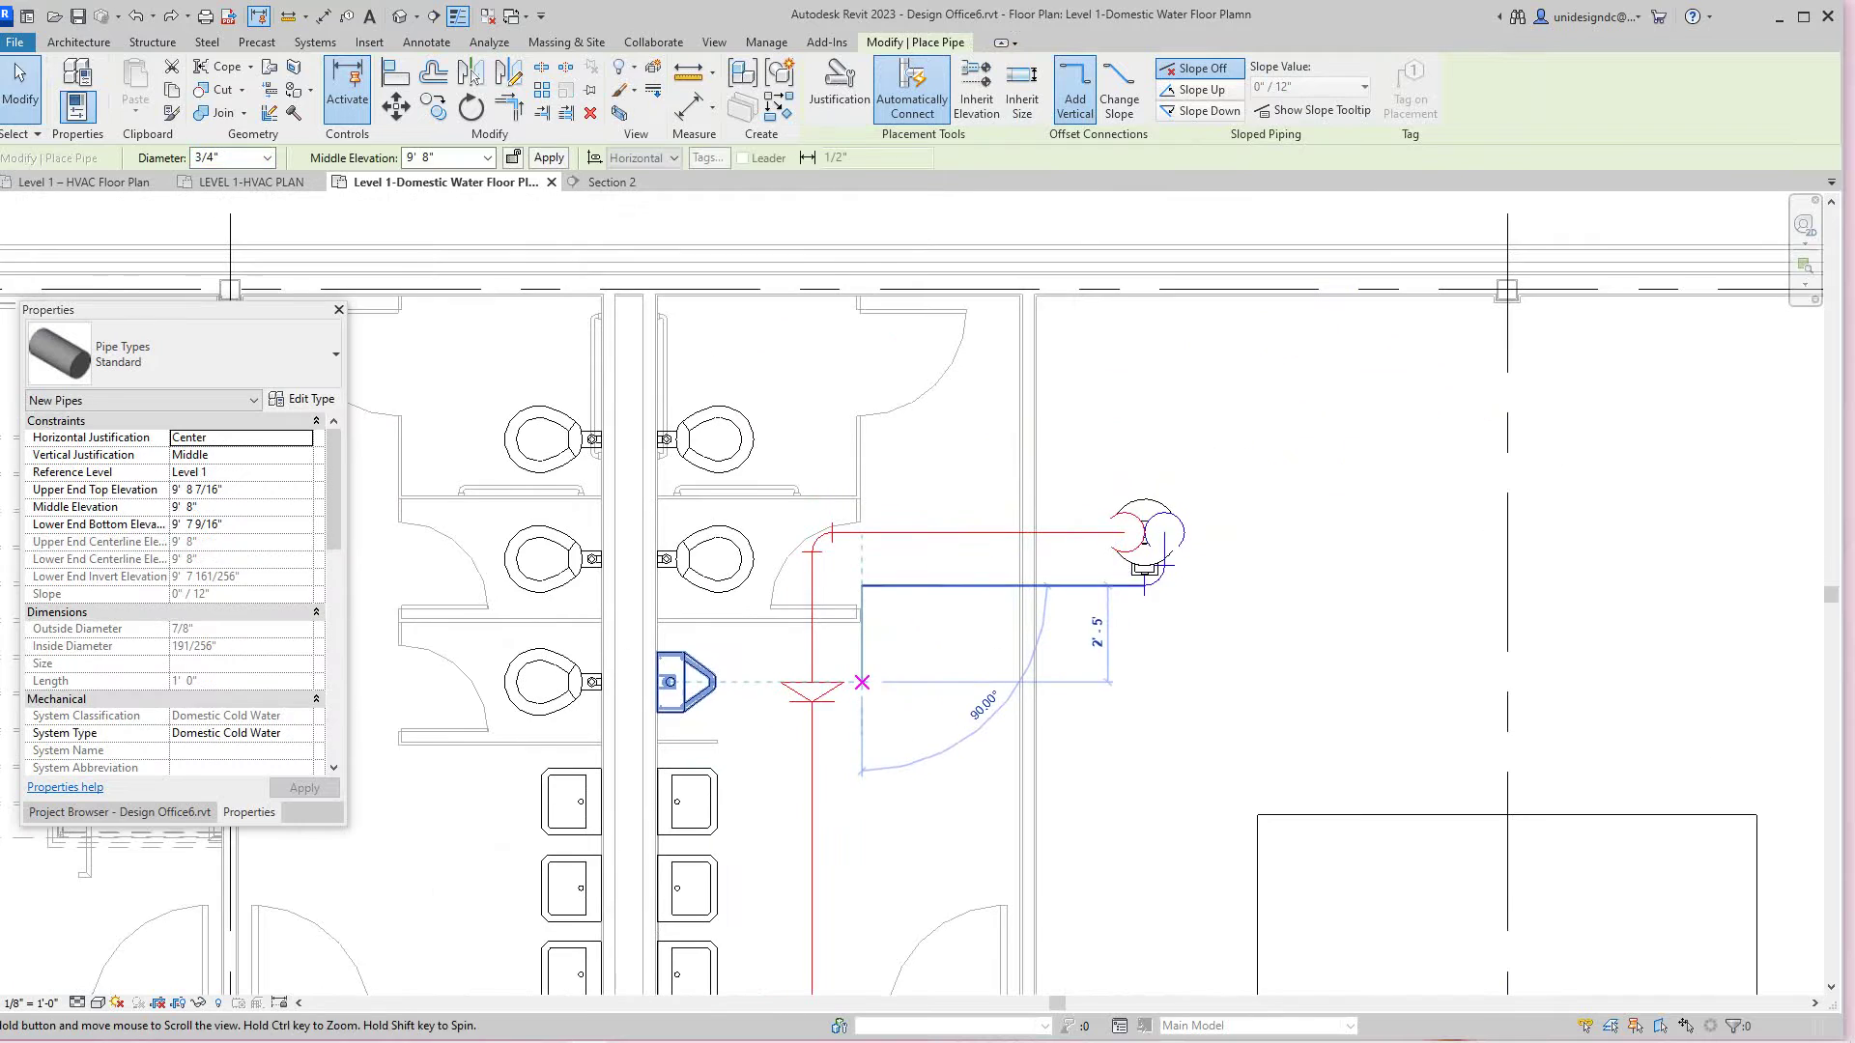
click(862, 706)
middle_drag(866, 701, 843, 594)
scroll(751, 328, down, 1)
Step: Reduce the diameter to 1/2" and continue the cold water pipe about 16' south, just past the hot water pipe's westward turn
click(268, 158)
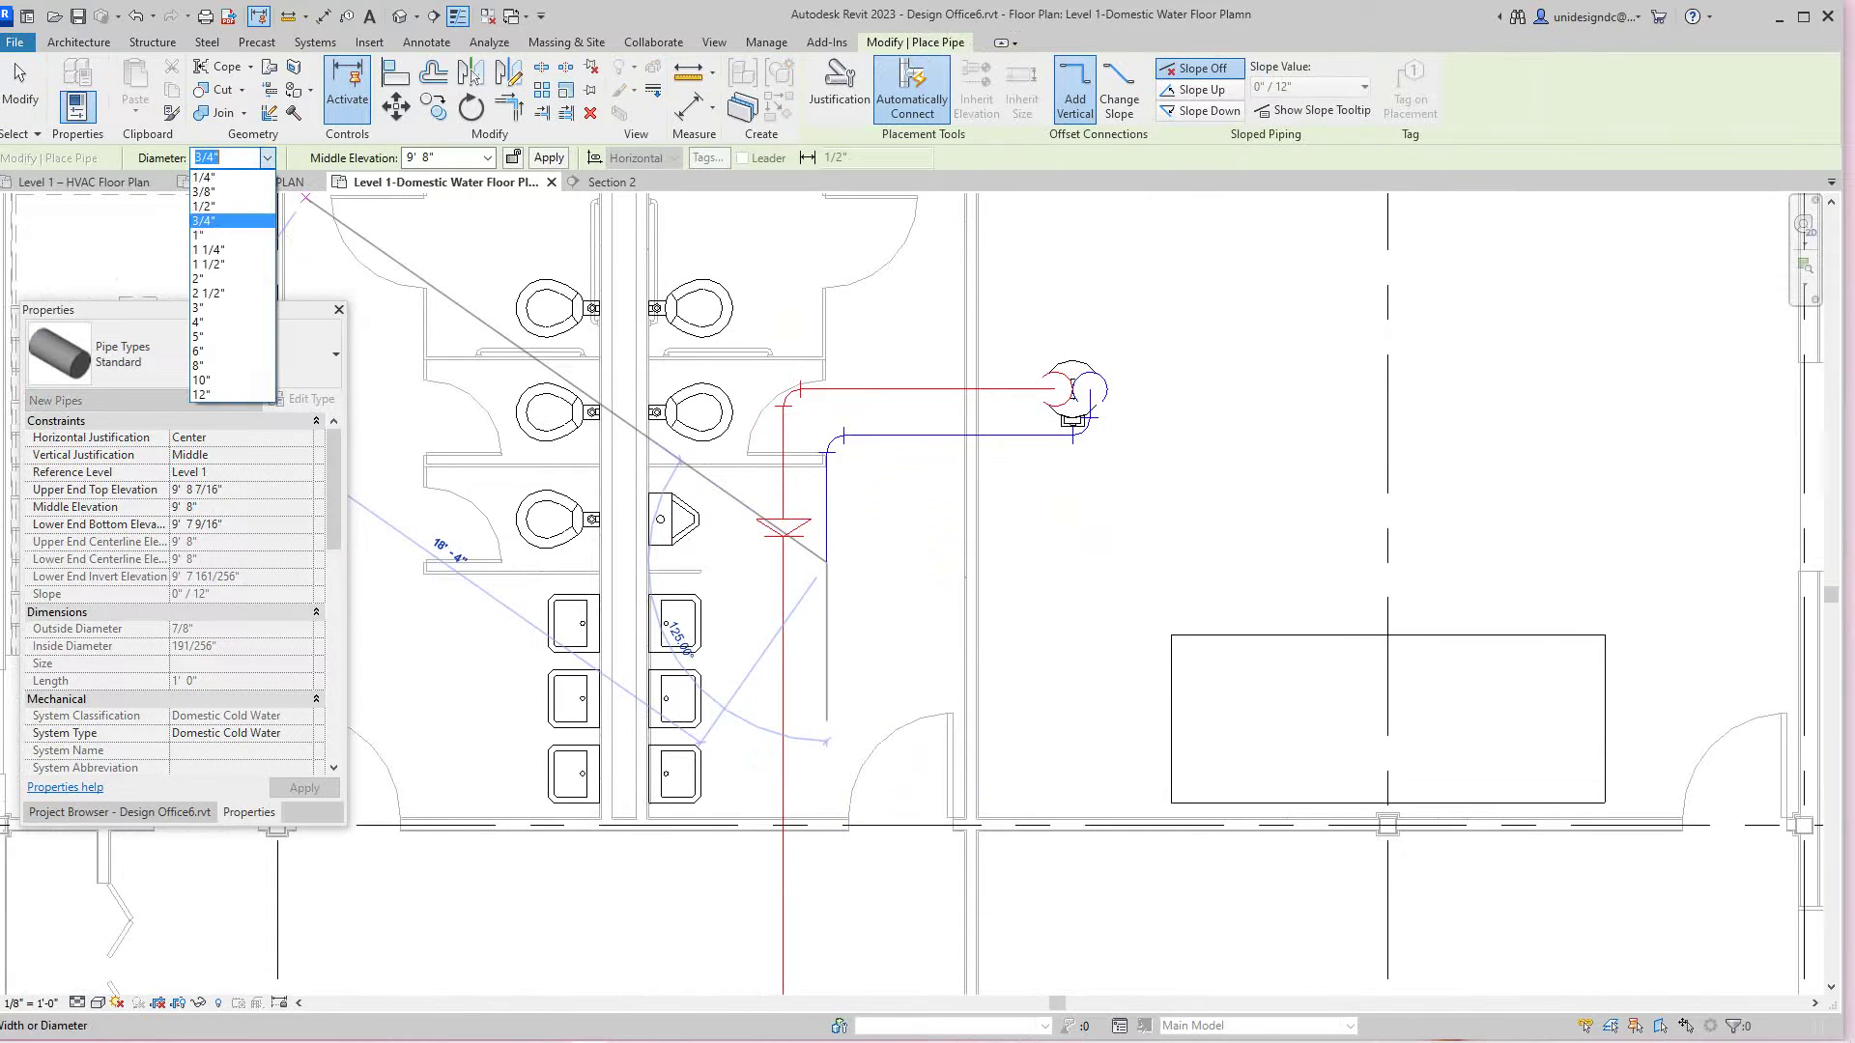
click(208, 206)
scroll(858, 615, down, 3)
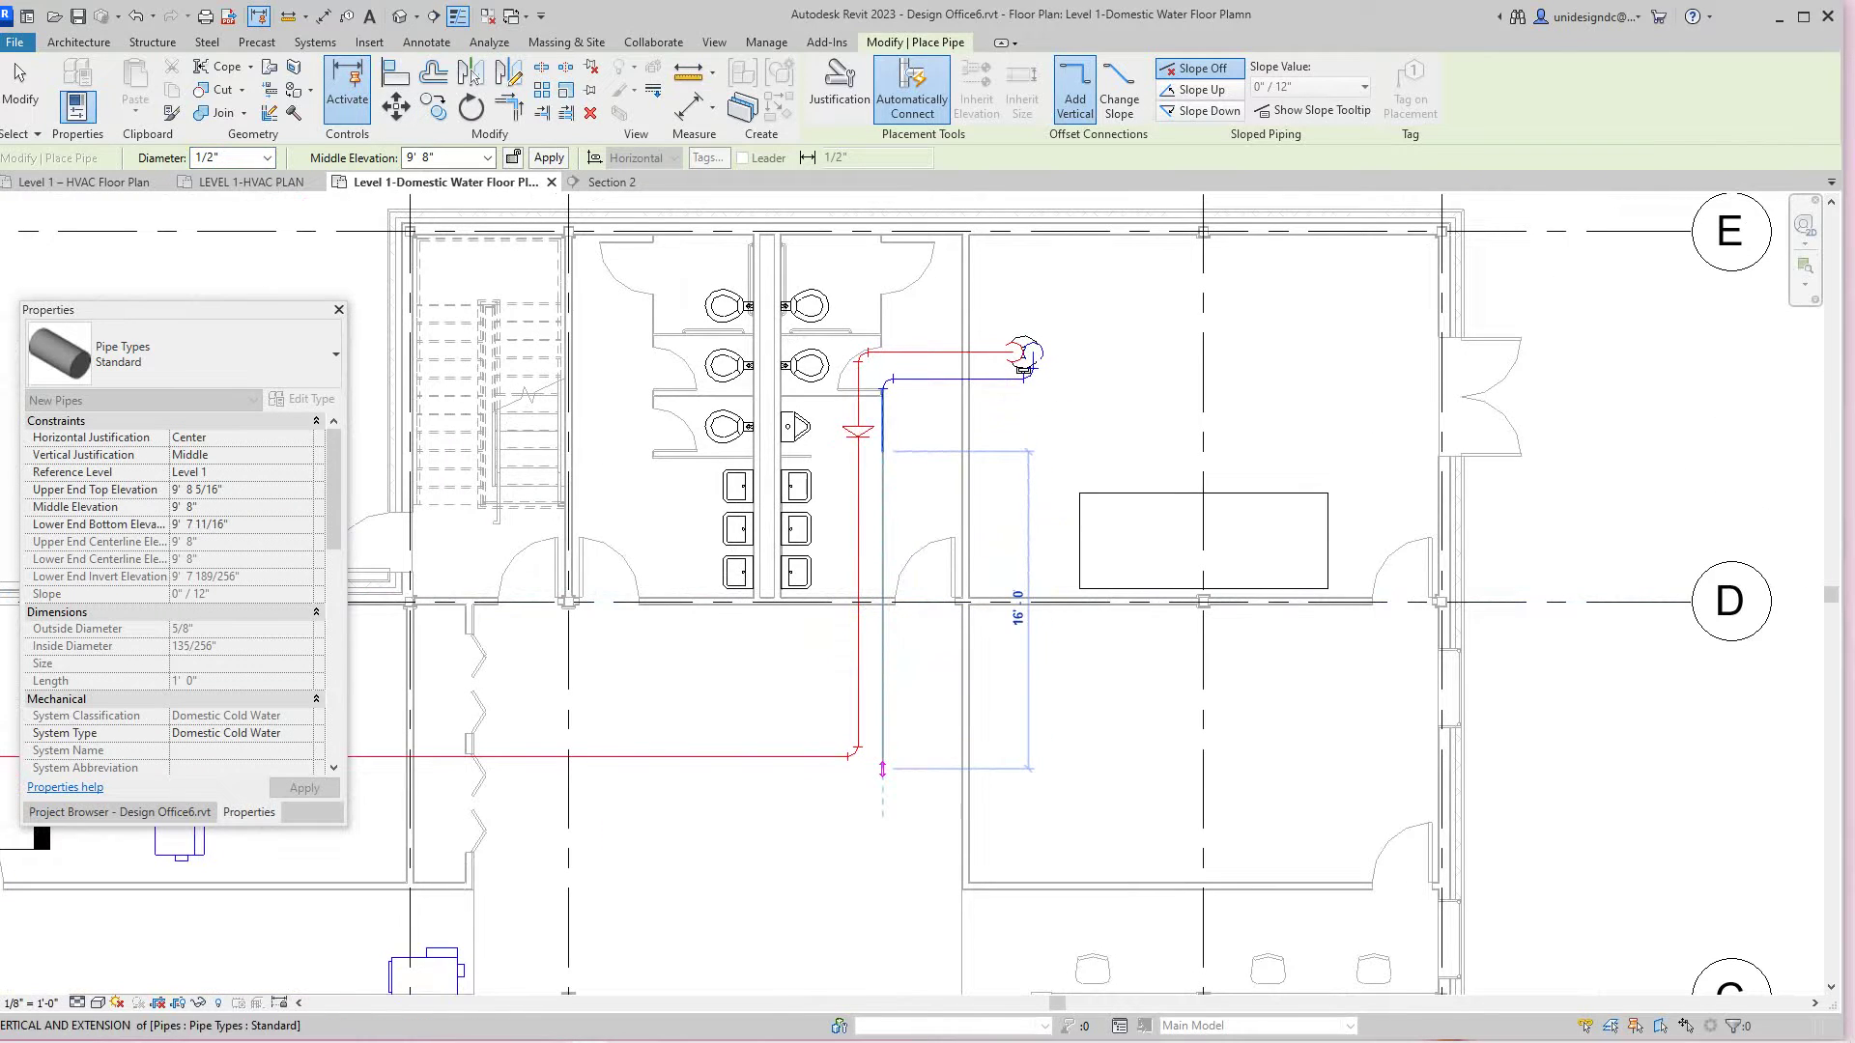
click(882, 779)
Step: Run the 1/2" cold water pipe about 47' 10" west, parallel to the hot water pipe, ending inside the wall behind the kitchen sink
scroll(810, 814, down, 3)
middle_drag(809, 813, 1062, 780)
scroll(810, 776, up, 1)
scroll(800, 773, up, 5)
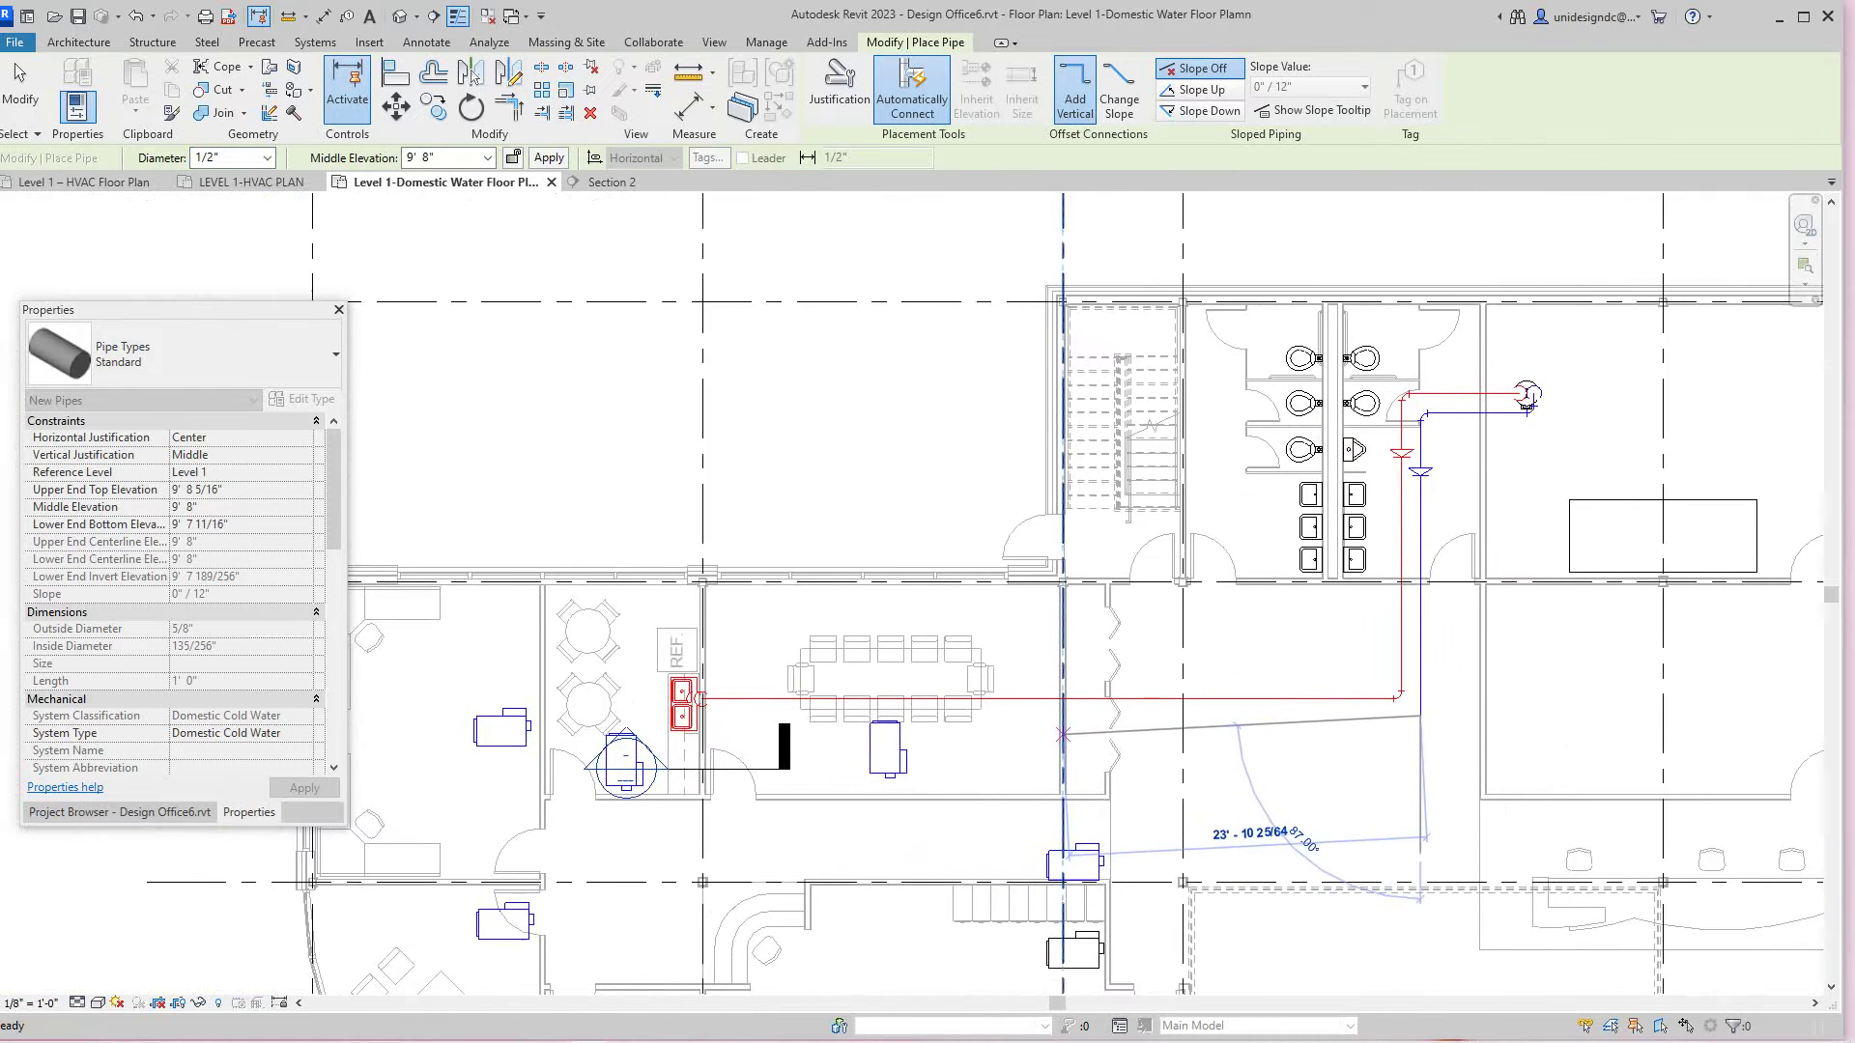
scroll(850, 690, up, 5)
middle_drag(792, 674, 985, 693)
scroll(896, 693, up, 3)
scroll(858, 693, down, 4)
scroll(879, 693, up, 4)
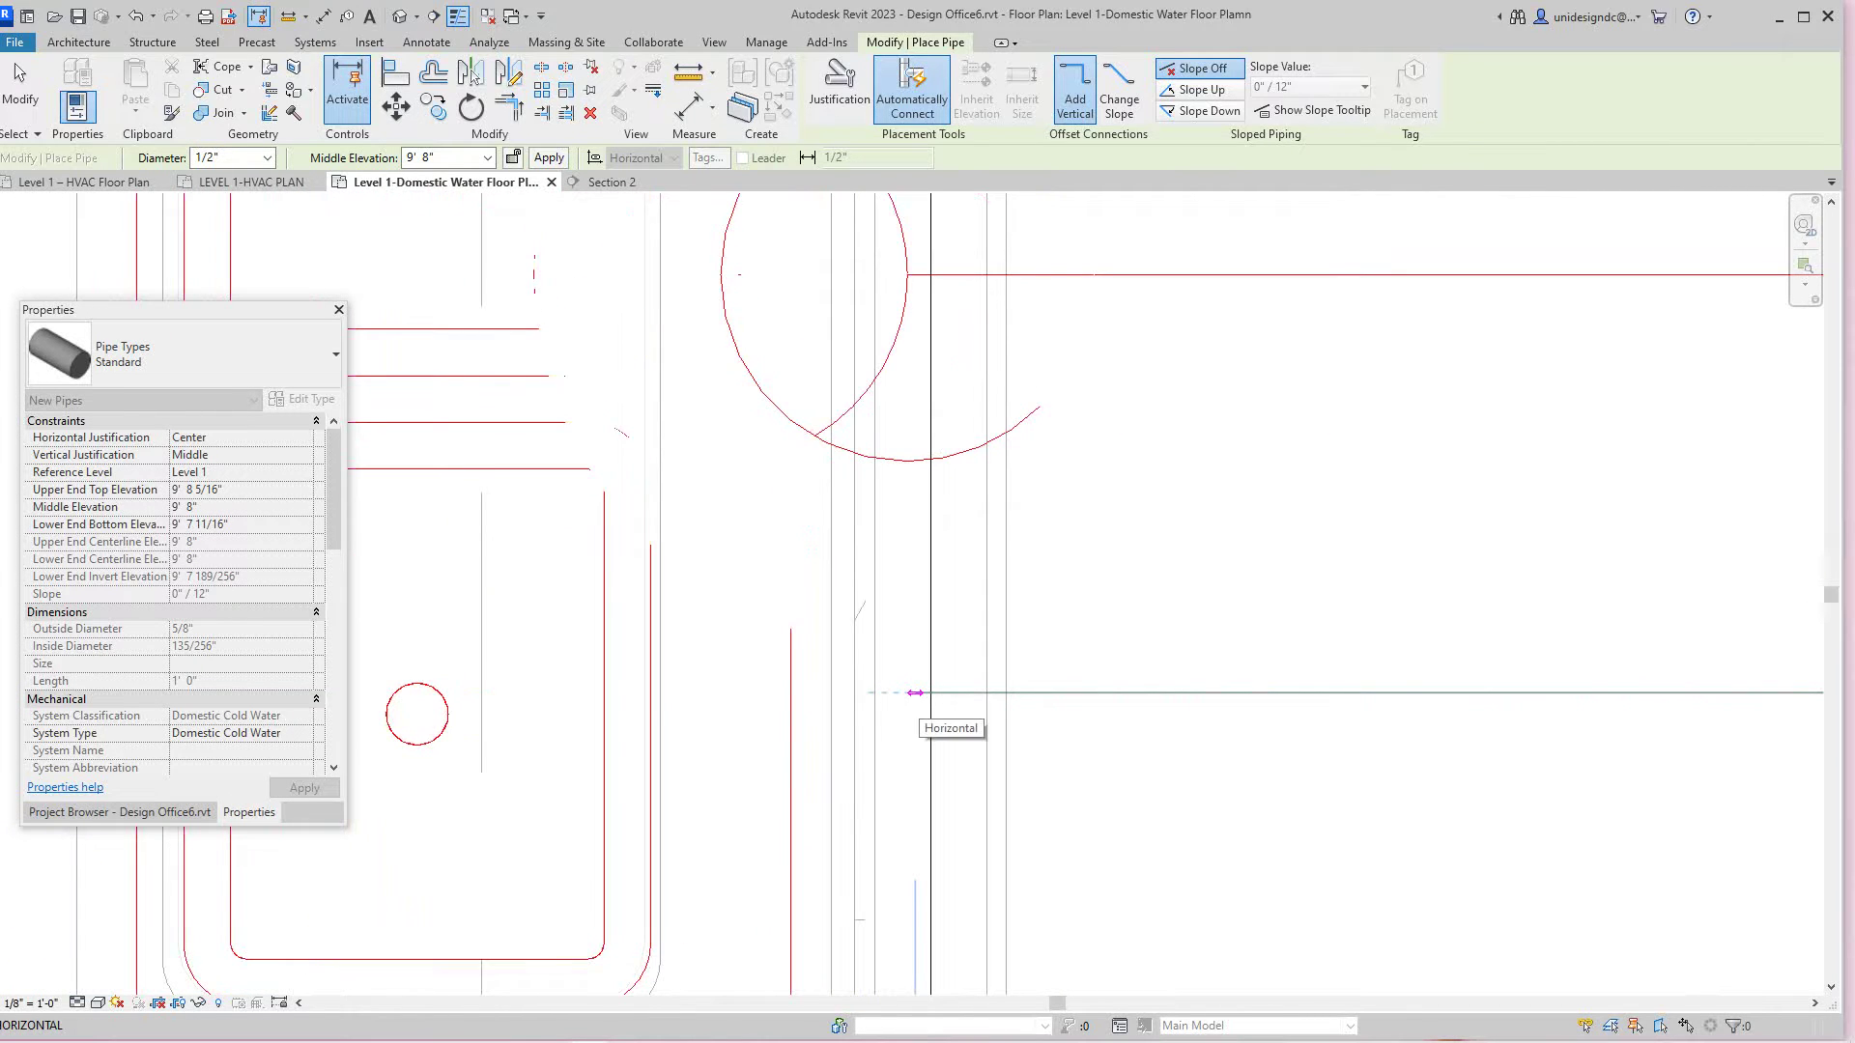
key(Escape)
key(Escape)
scroll(915, 708, down, 3)
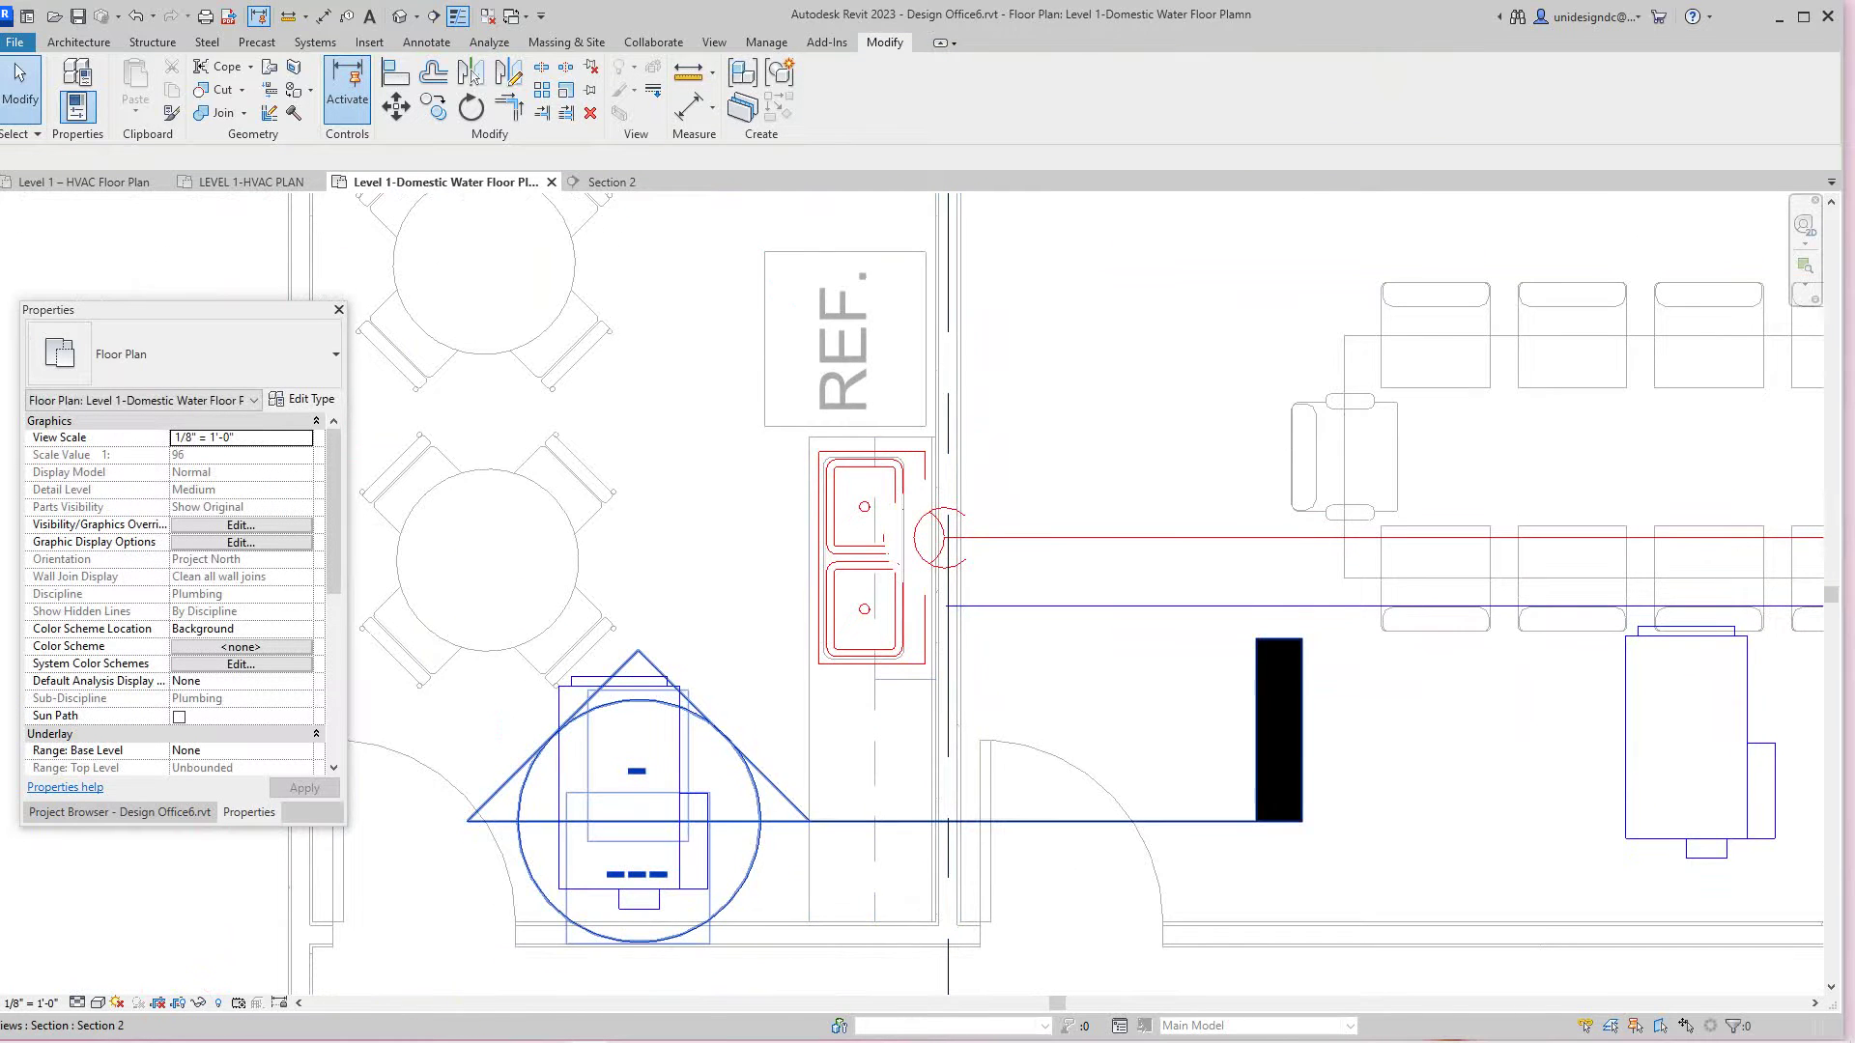
Step: Open the Section 2 view that cuts through the wall behind the kitchen sink
click(918, 821)
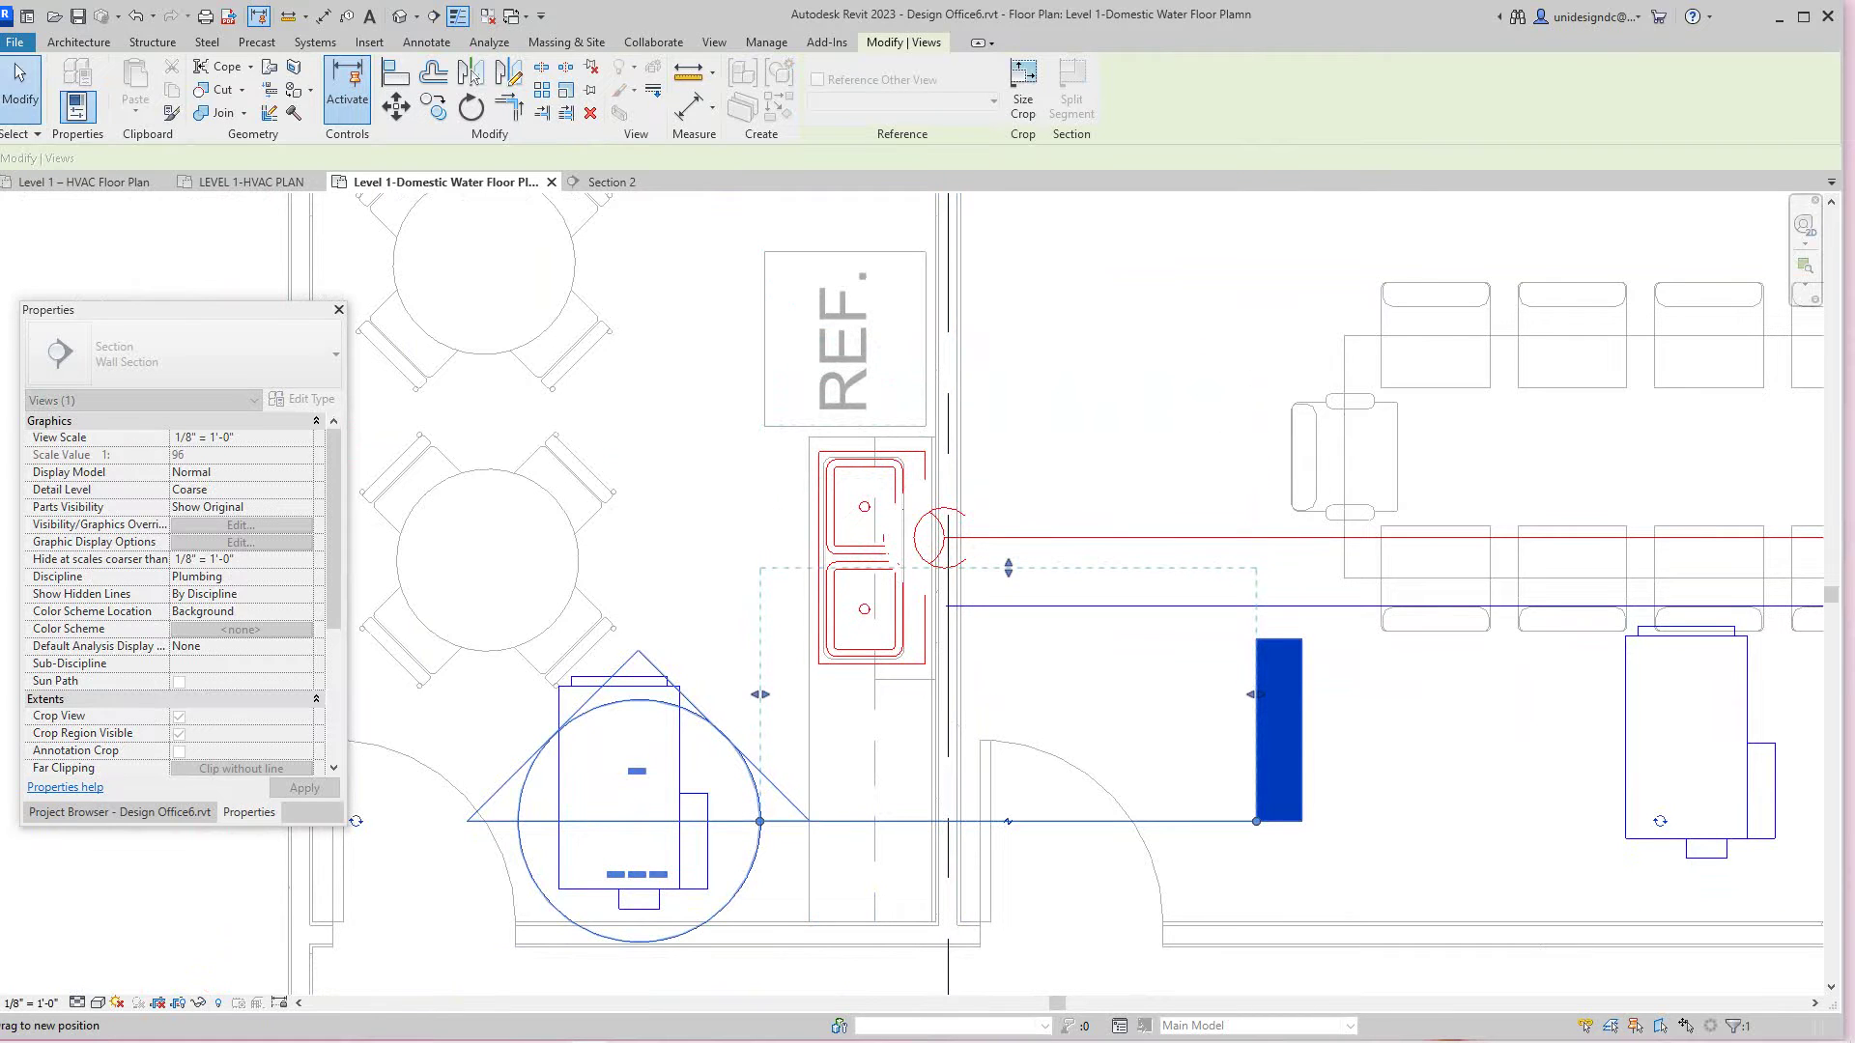
key(Escape)
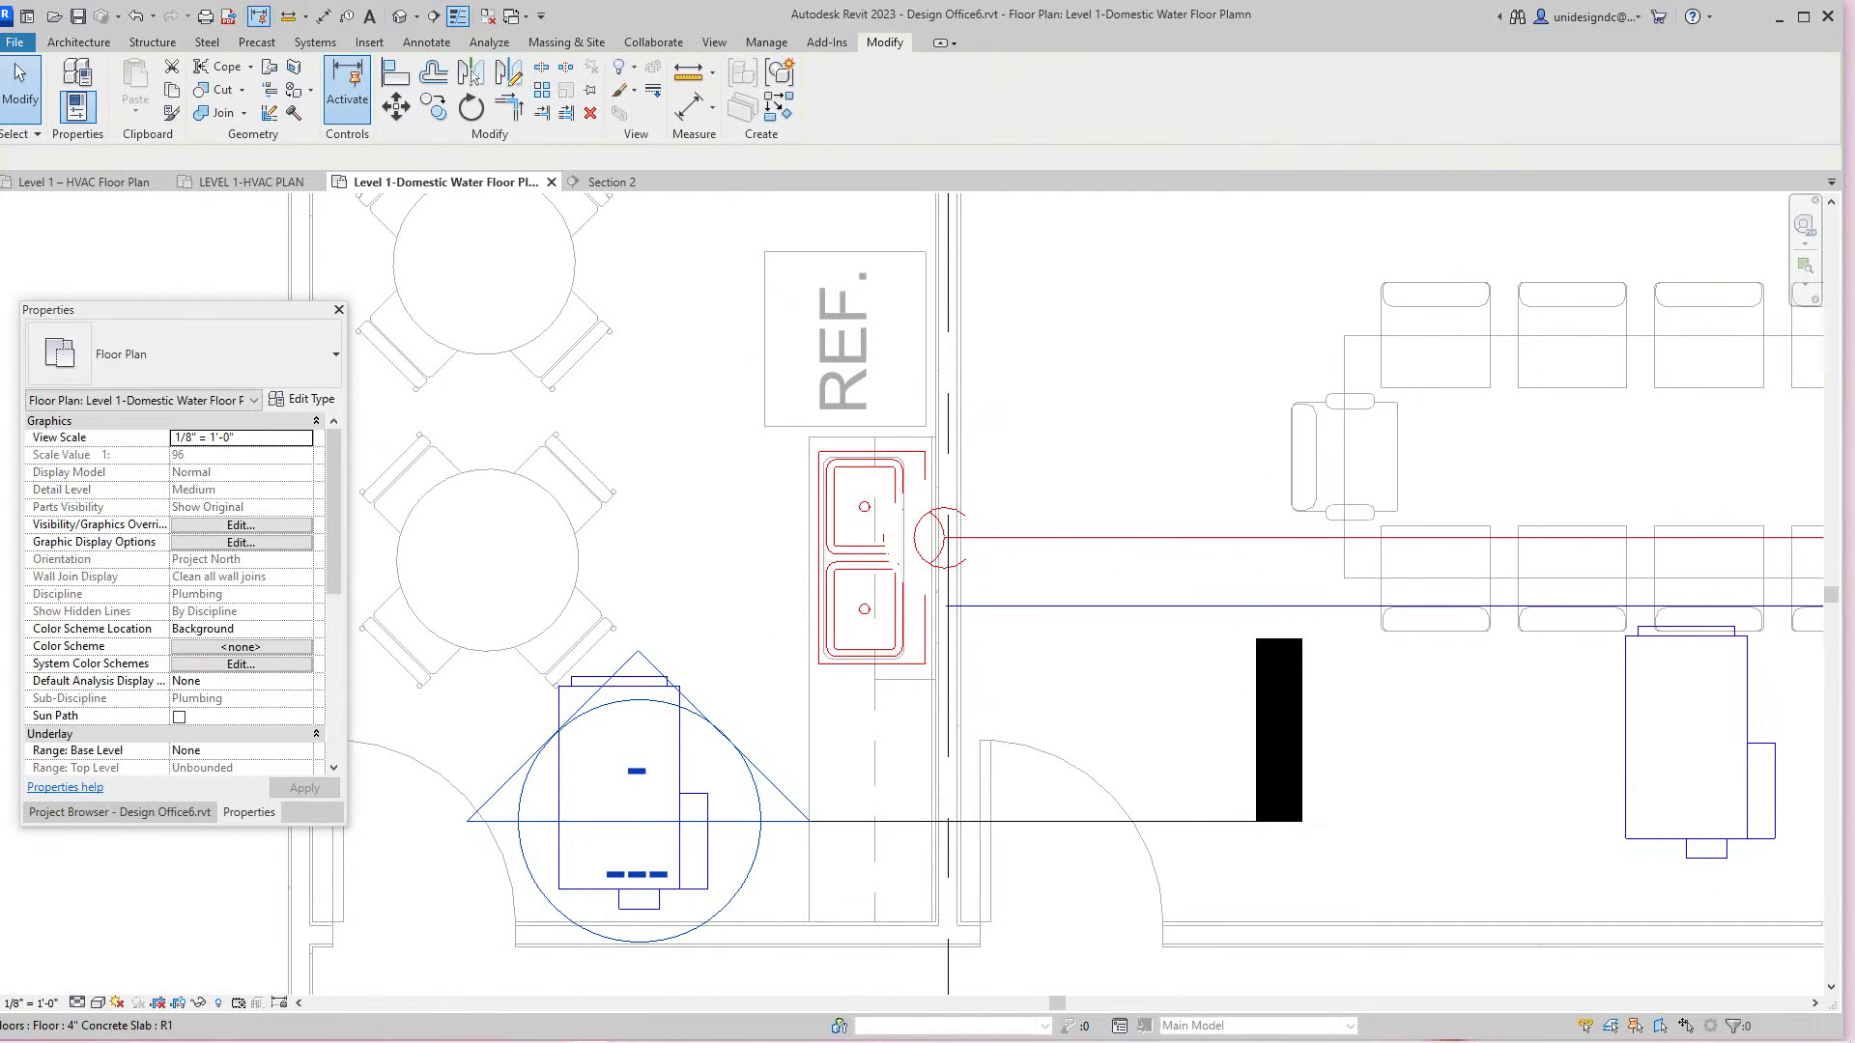
scroll(1063, 443, down, 3)
scroll(886, 646, up, 2)
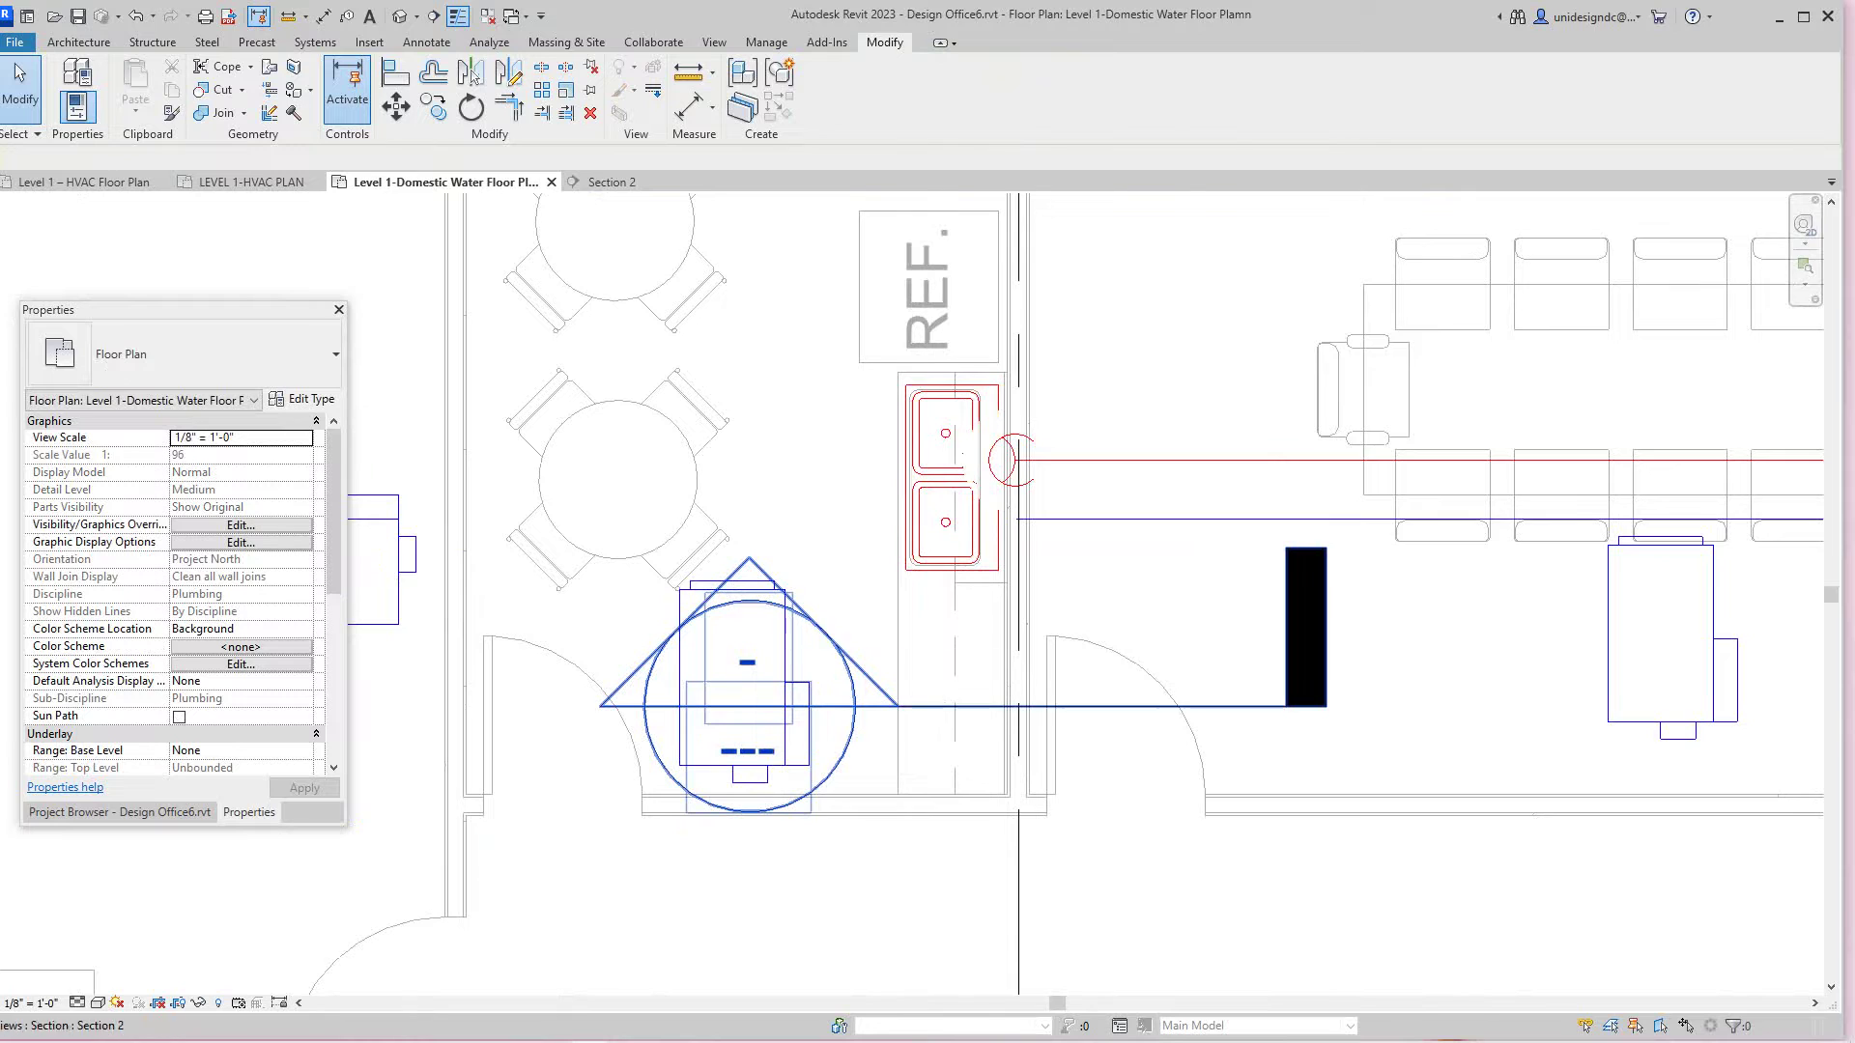
double_click(749, 705)
scroll(875, 773, up, 3)
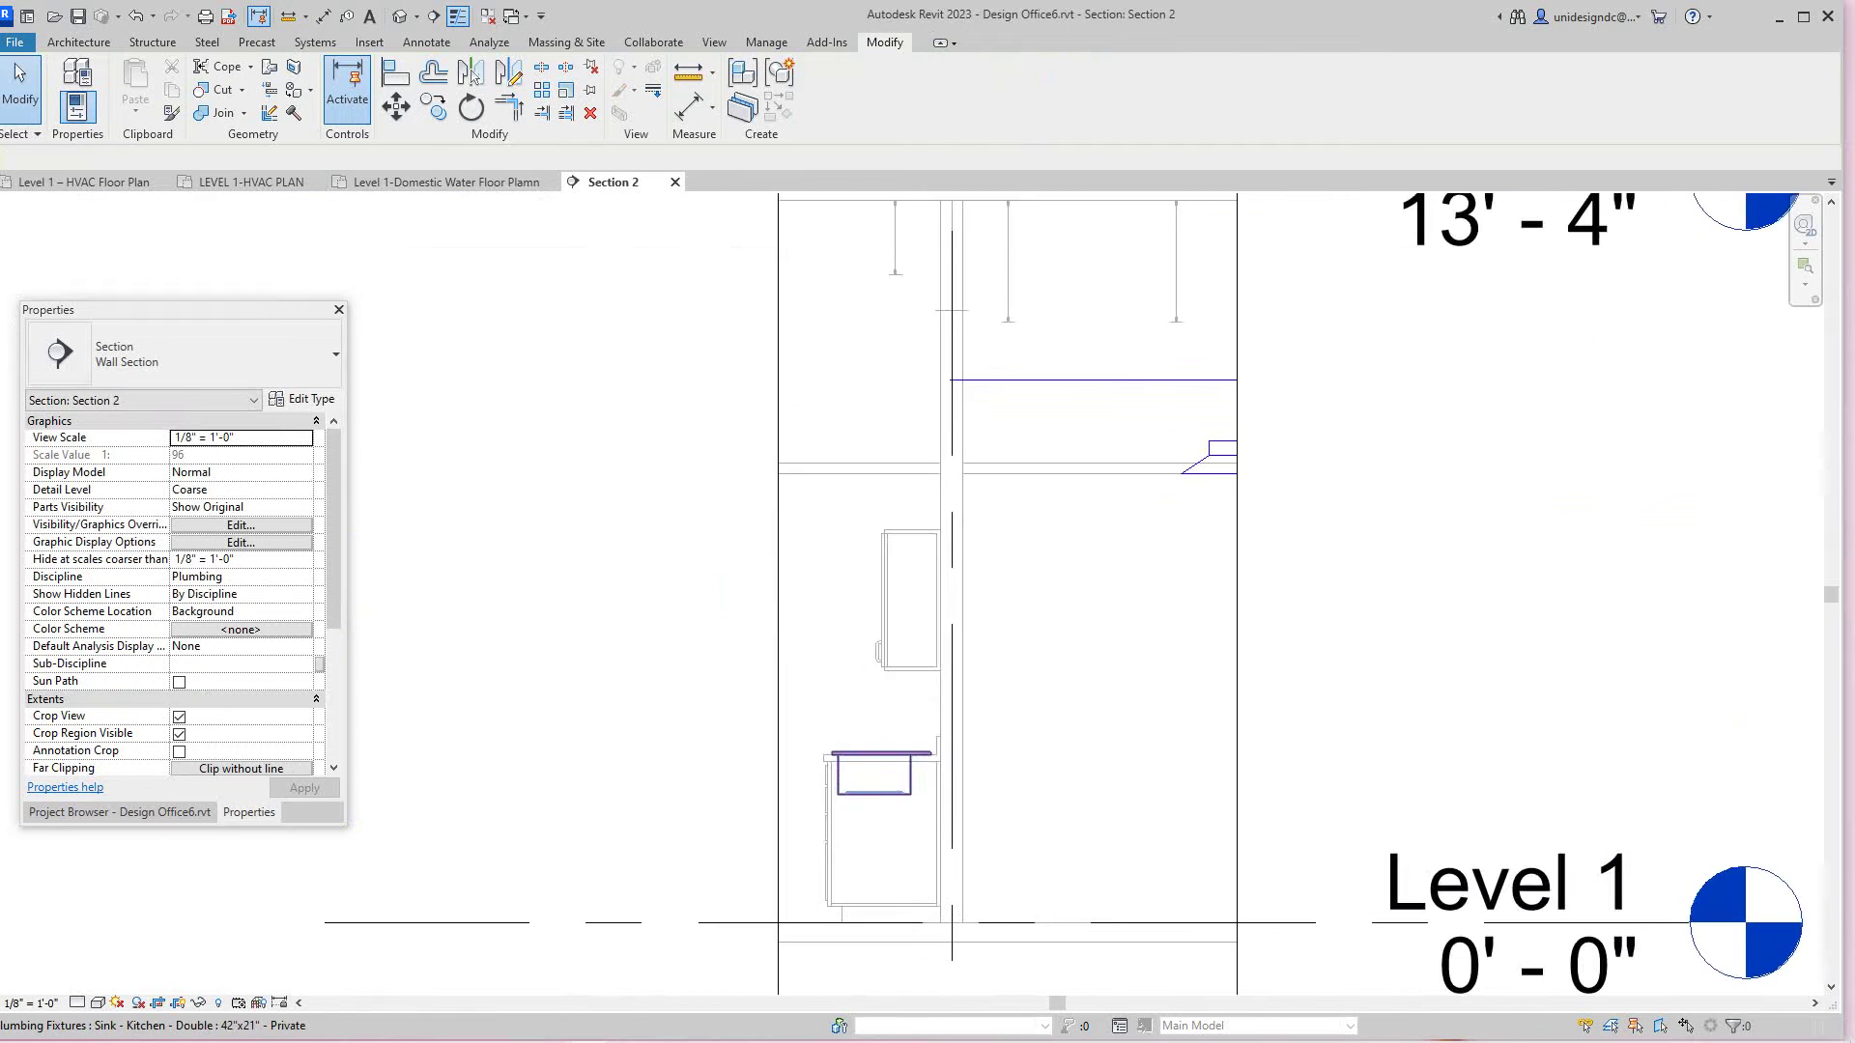
Step: Try to draw a 1/2" cold water pipe from the kitchen double sink's connector across into the wall
click(875, 773)
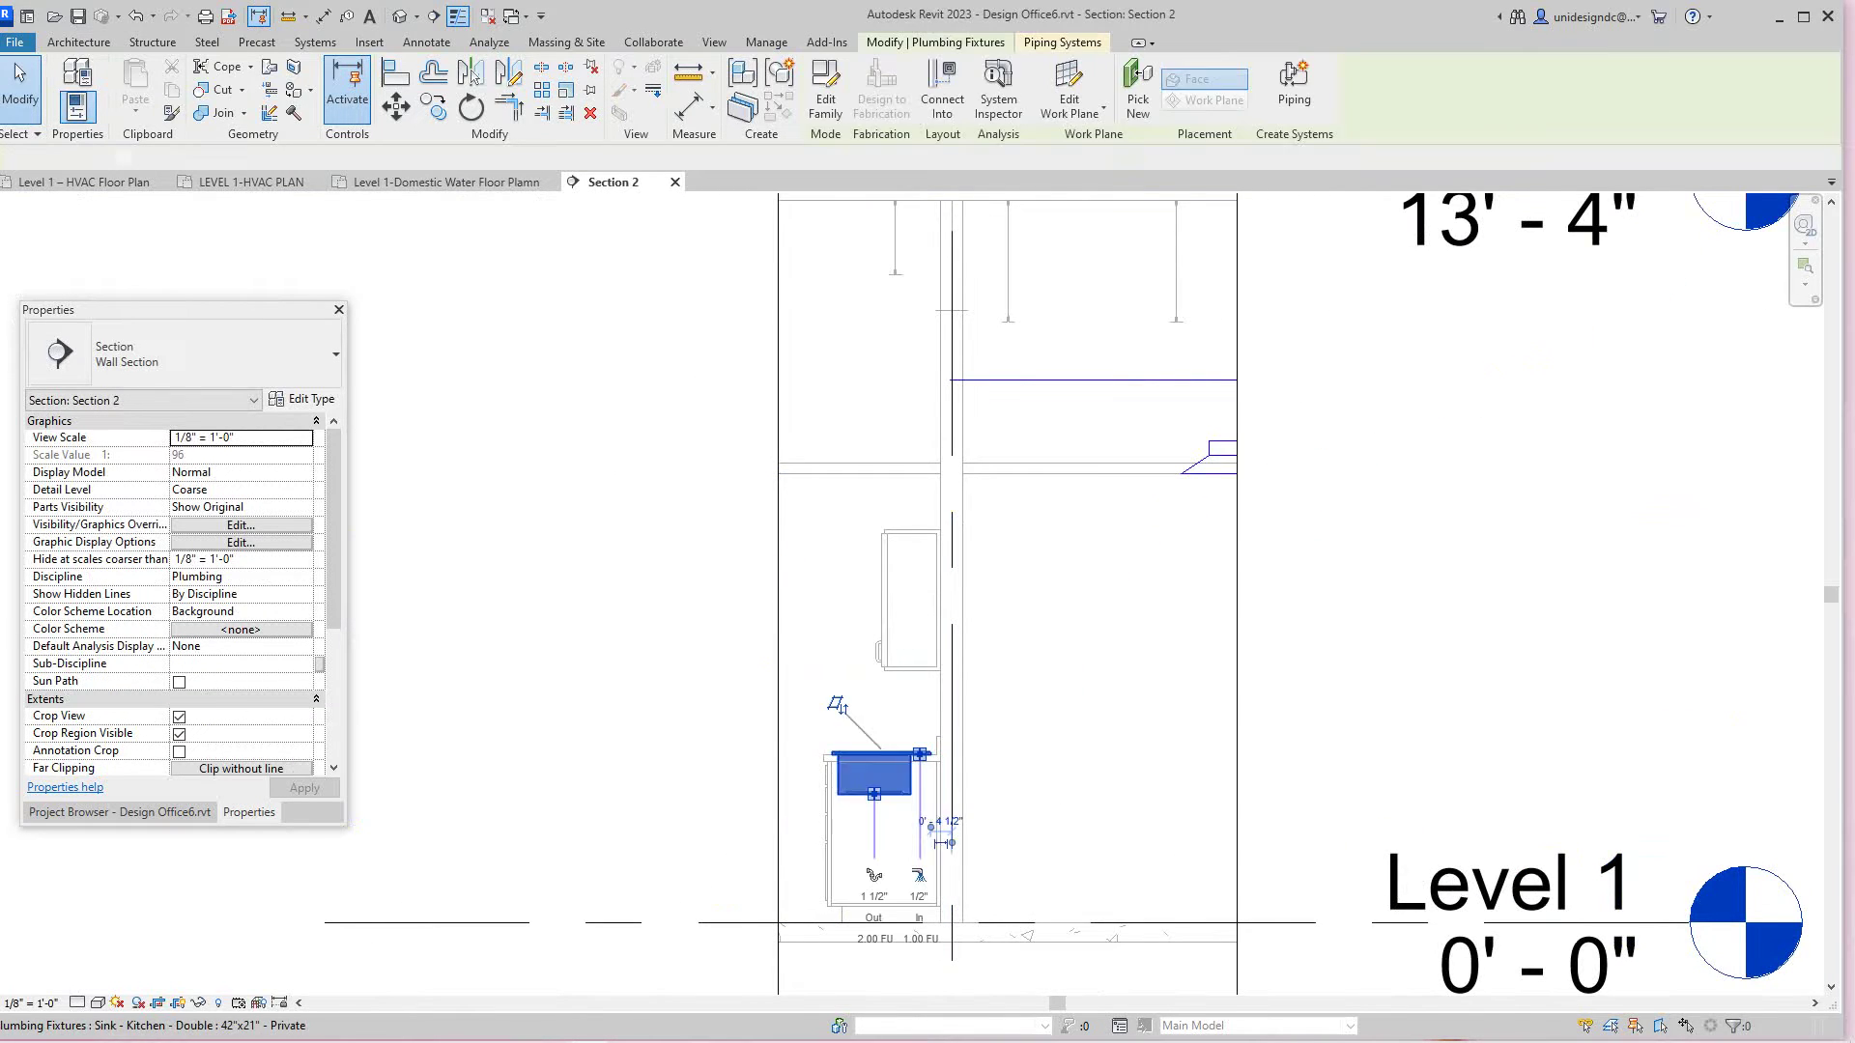
scroll(677, 788, up, 2)
right_click(919, 727)
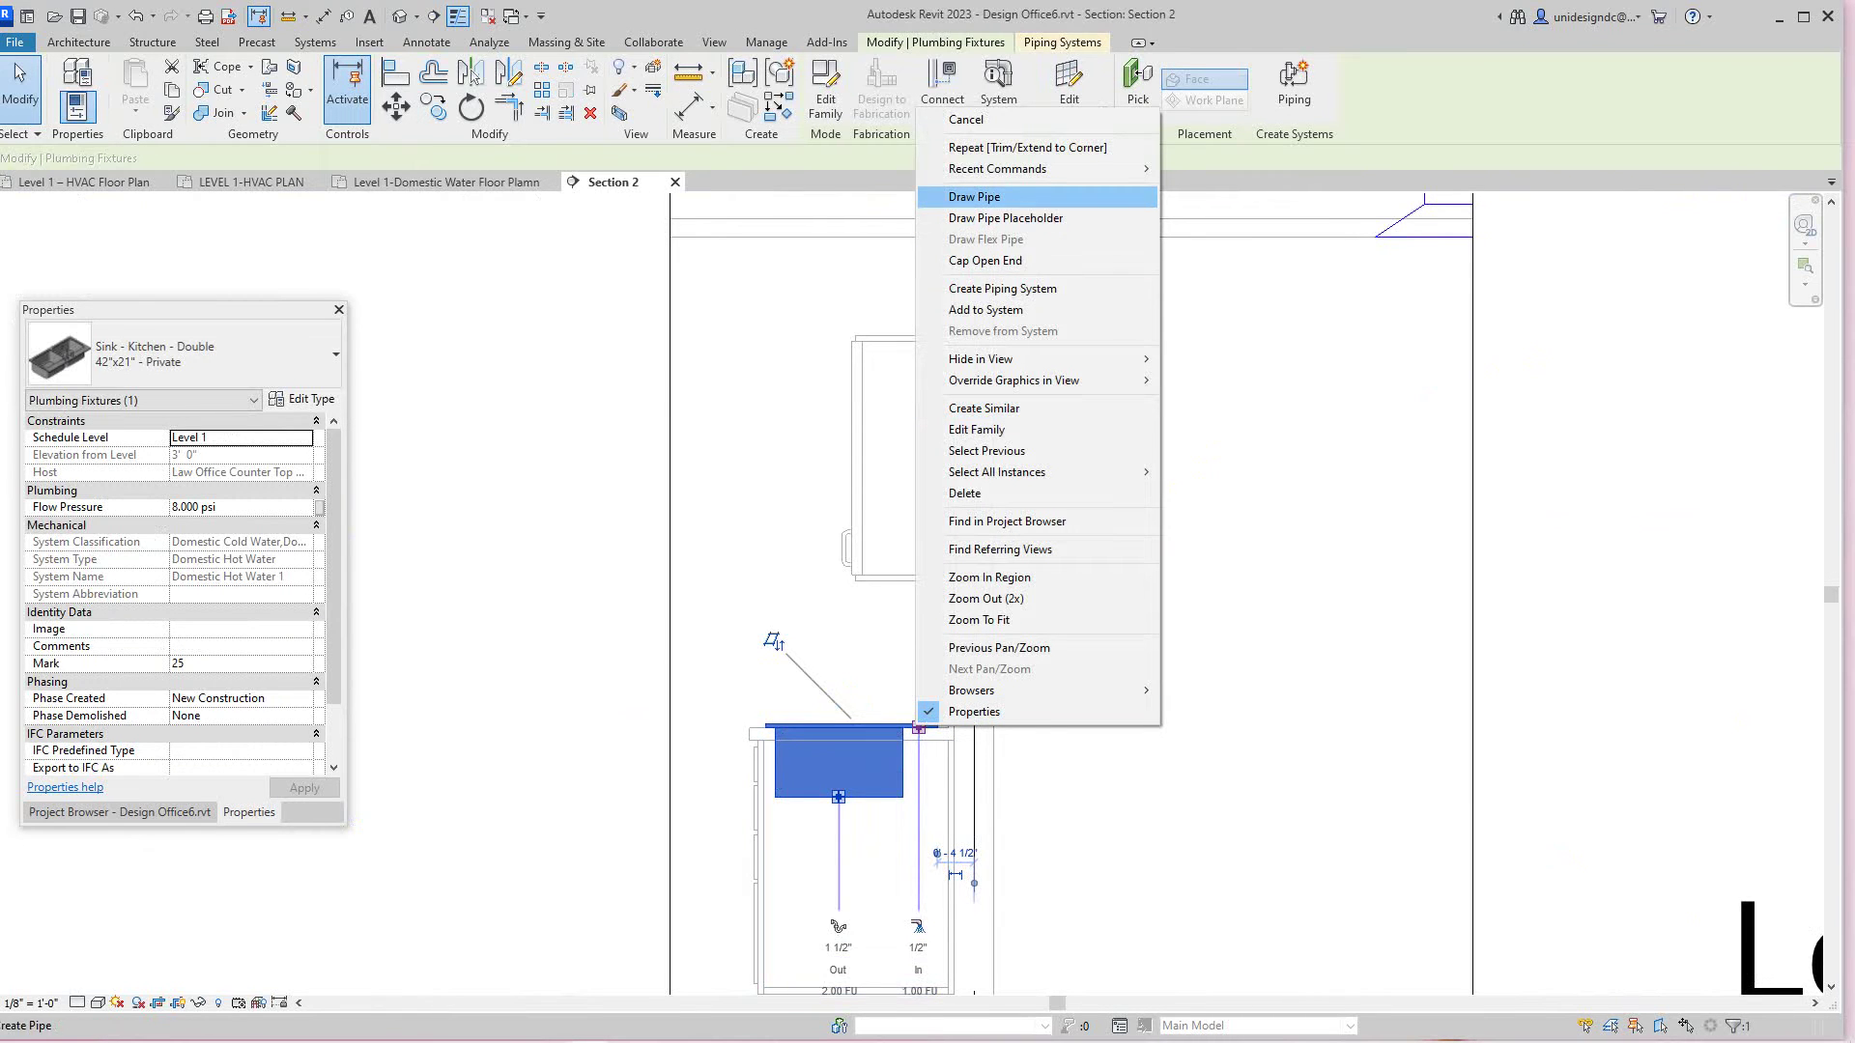
click(974, 196)
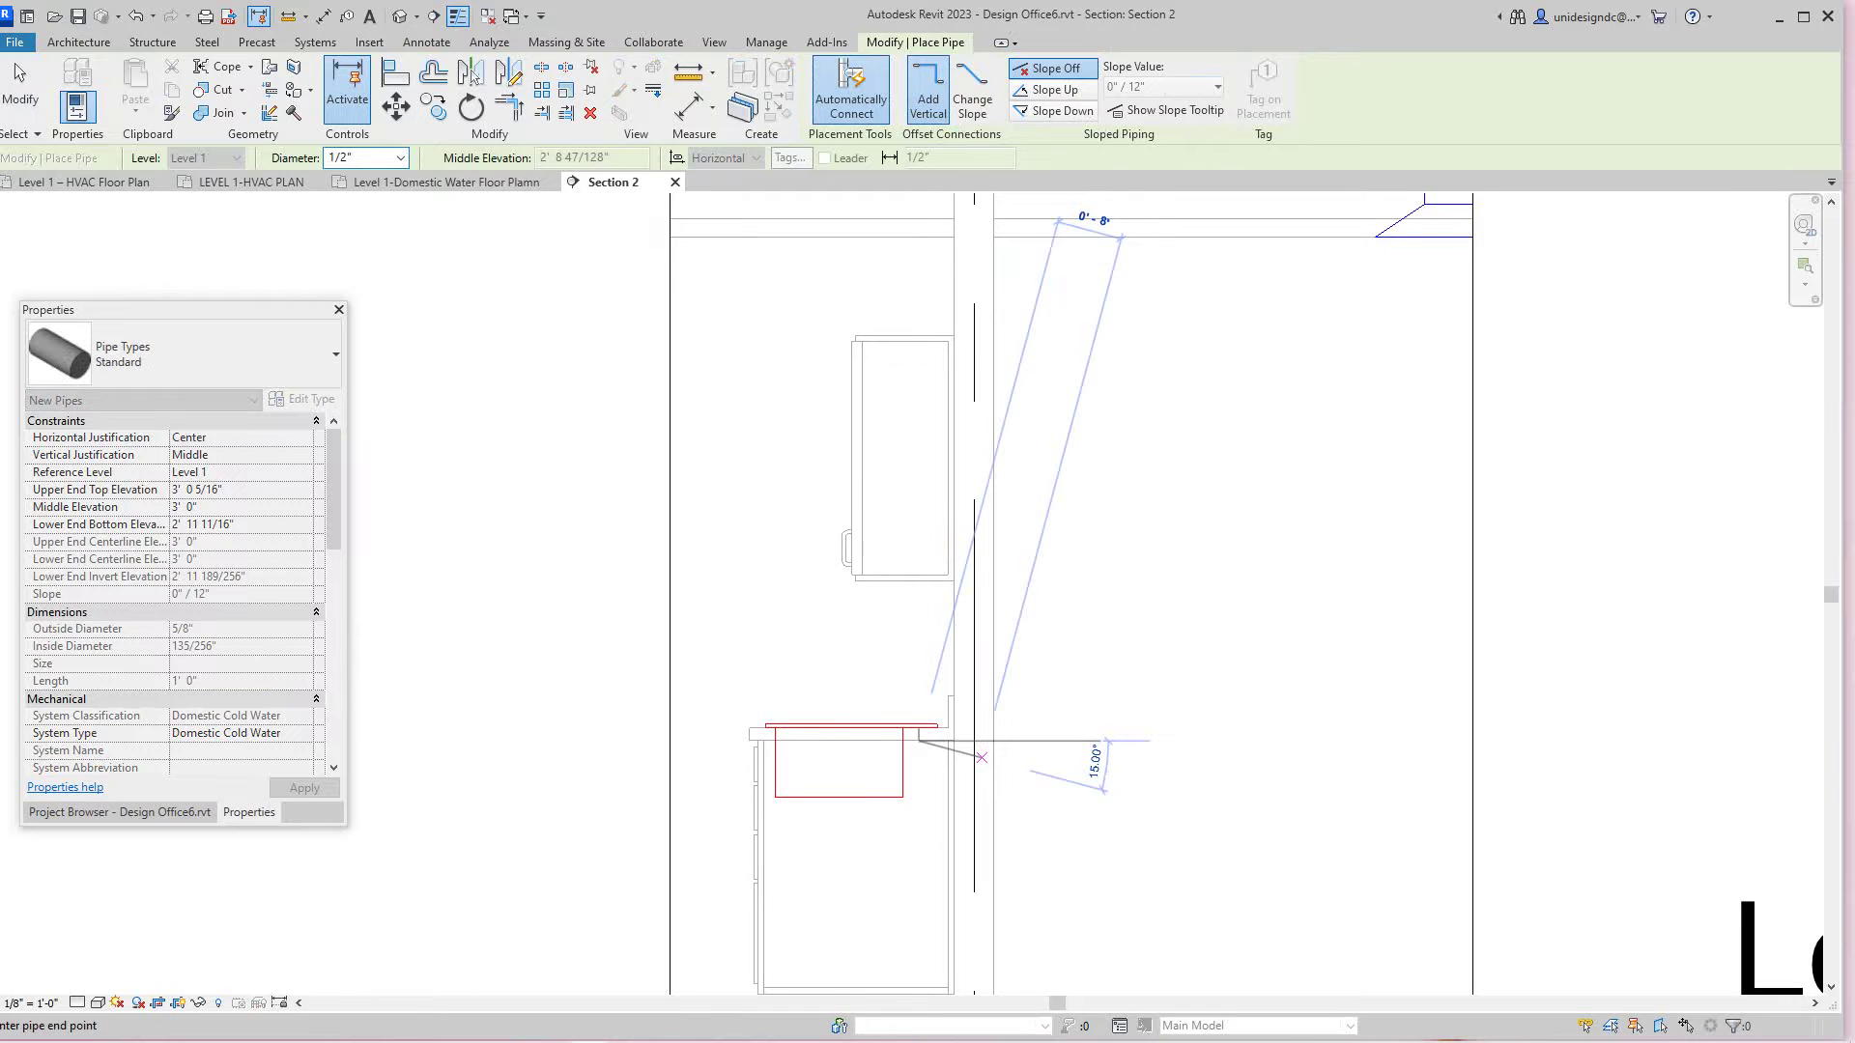
scroll(982, 757, up, 2)
click(1094, 719)
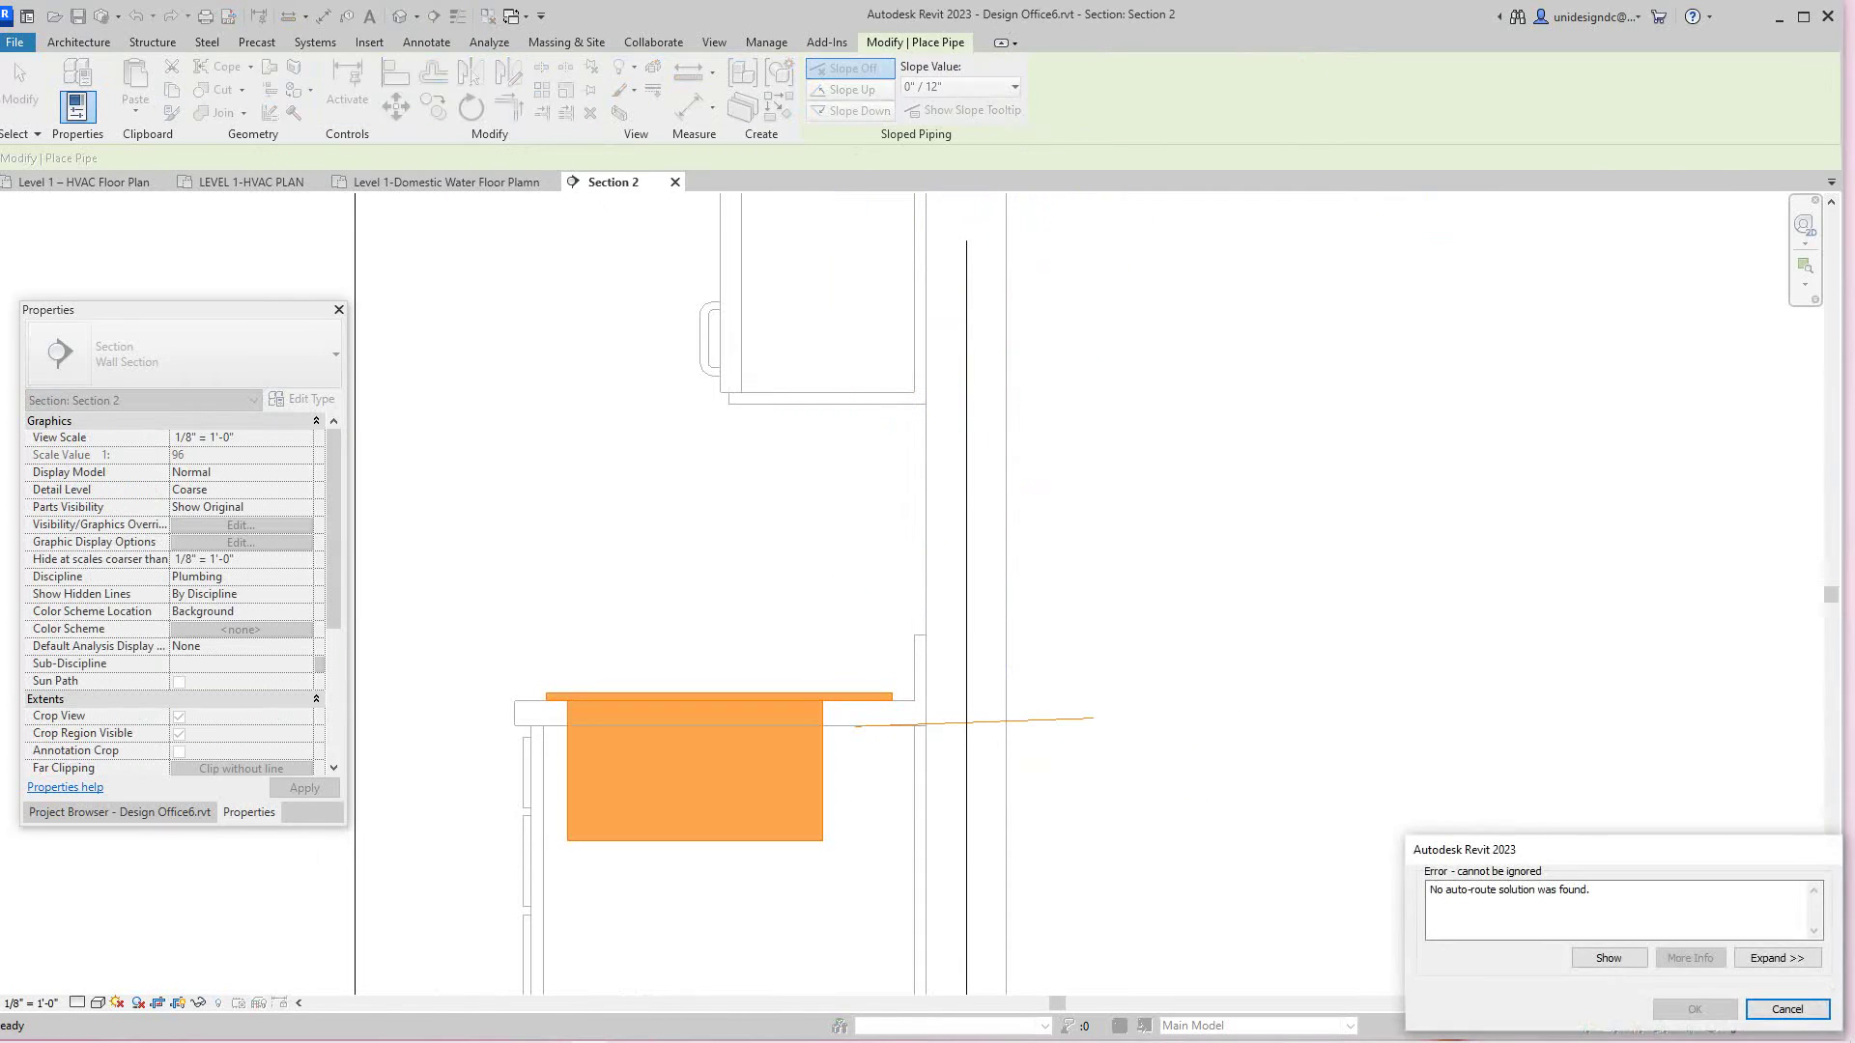
key(Escape)
Step: Draw a 1/2" vertical pipe from the 9' 8" cold water run's end down inside the wall to about 4' 11"
scroll(920, 759, down, 3)
middle_drag(920, 759, 920, 791)
scroll(972, 544, up, 2)
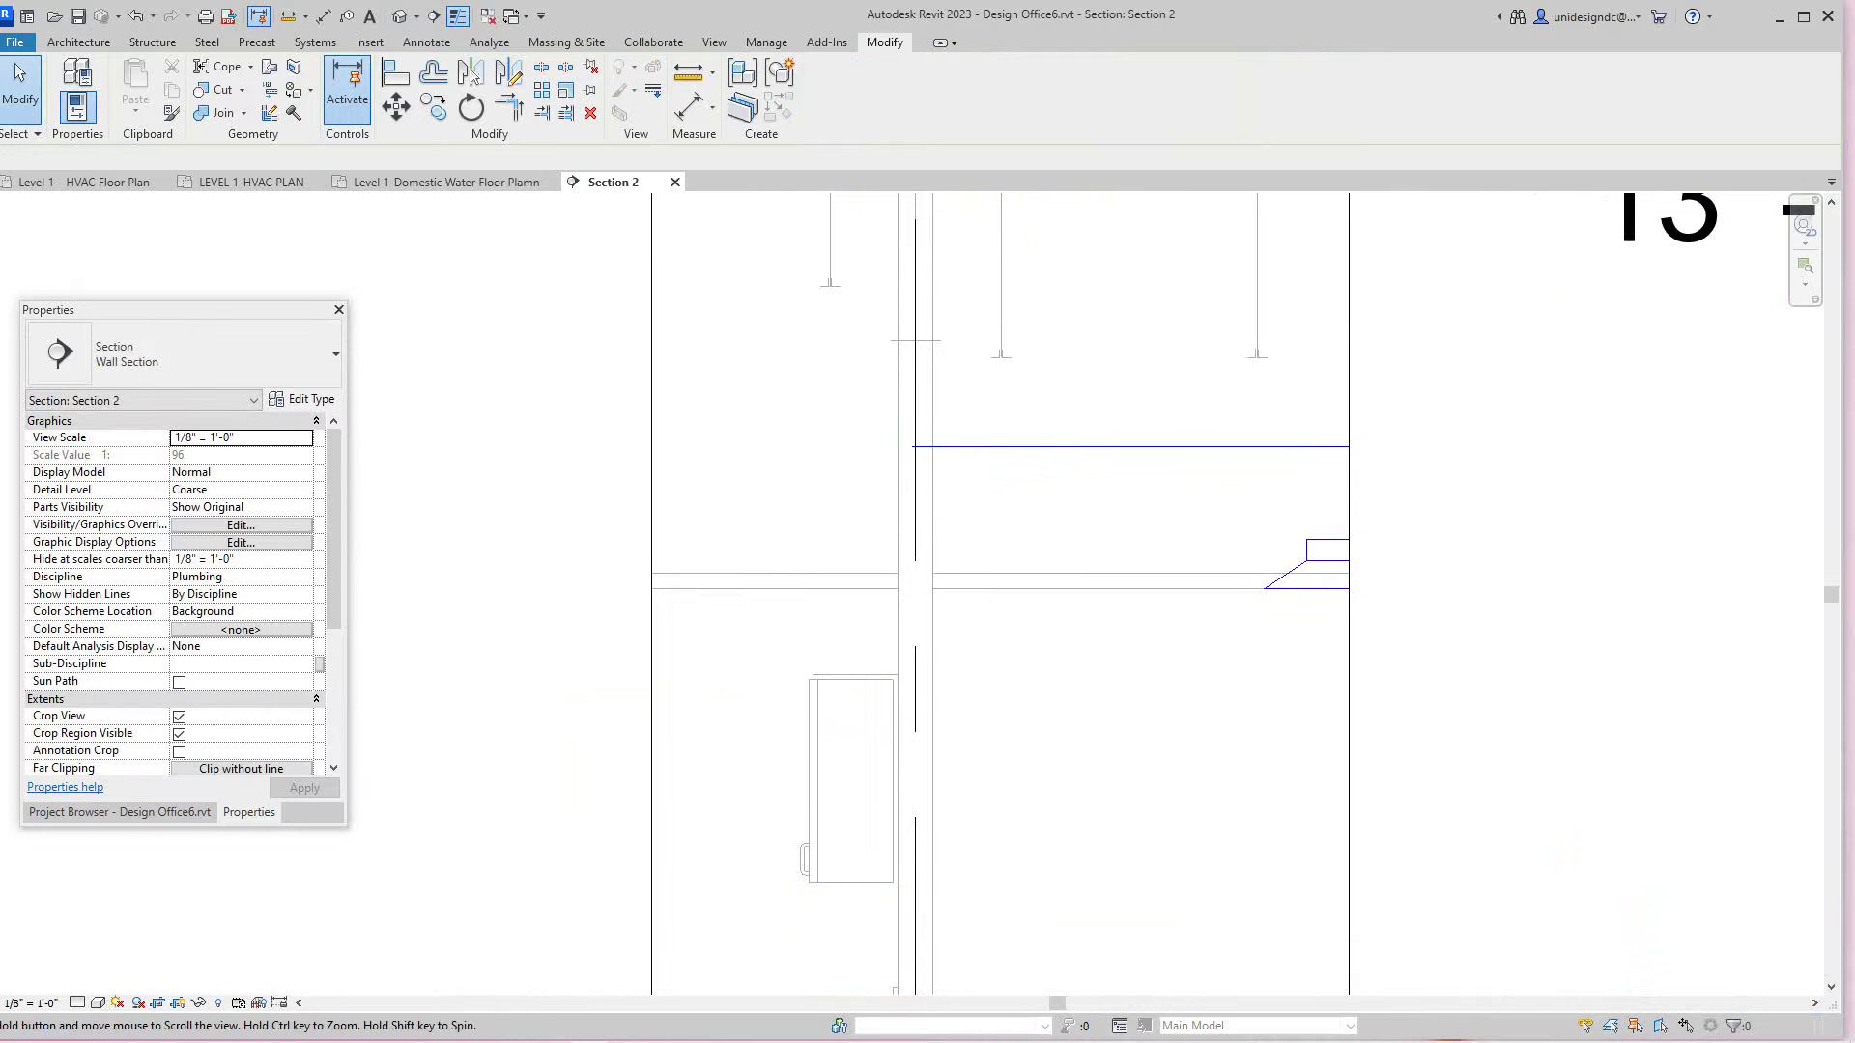
middle_drag(974, 452, 970, 420)
scroll(969, 419, up, 2)
scroll(966, 420, down, 4)
scroll(949, 419, up, 9)
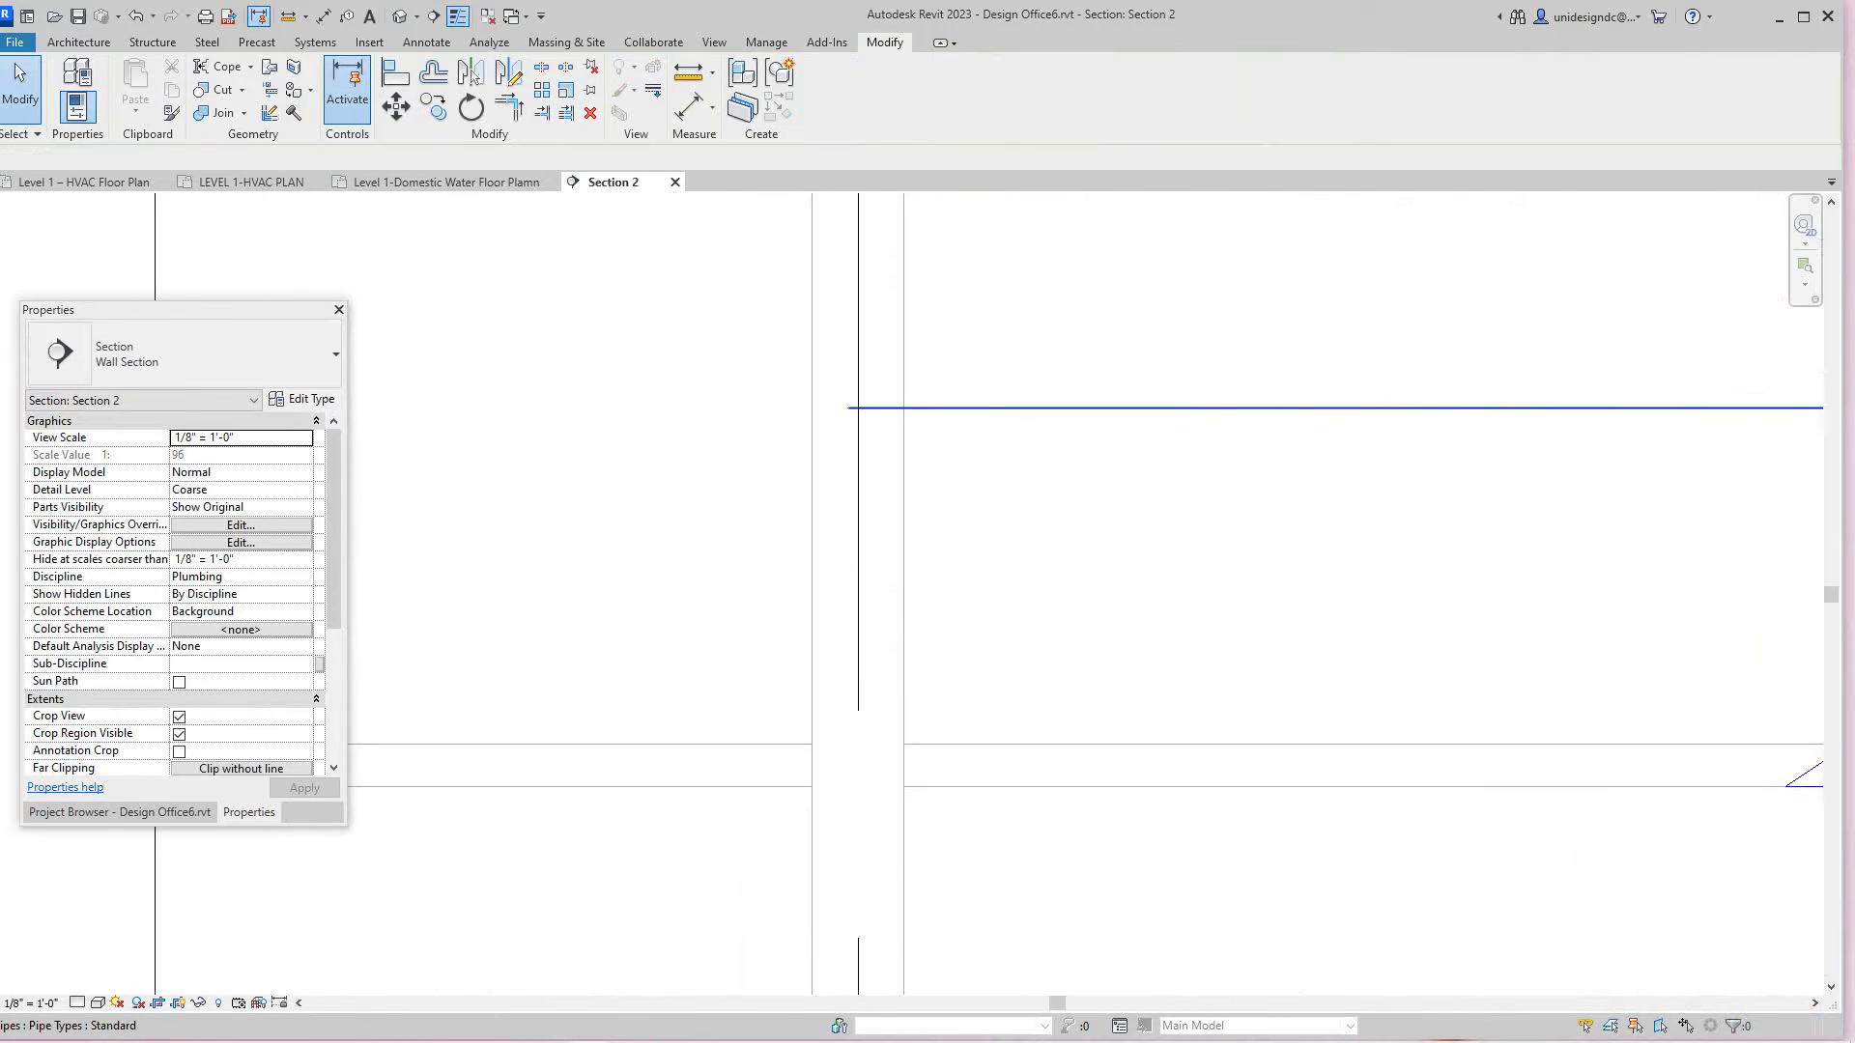
scroll(850, 408, up, 2)
click(855, 408)
right_click(848, 408)
click(906, 498)
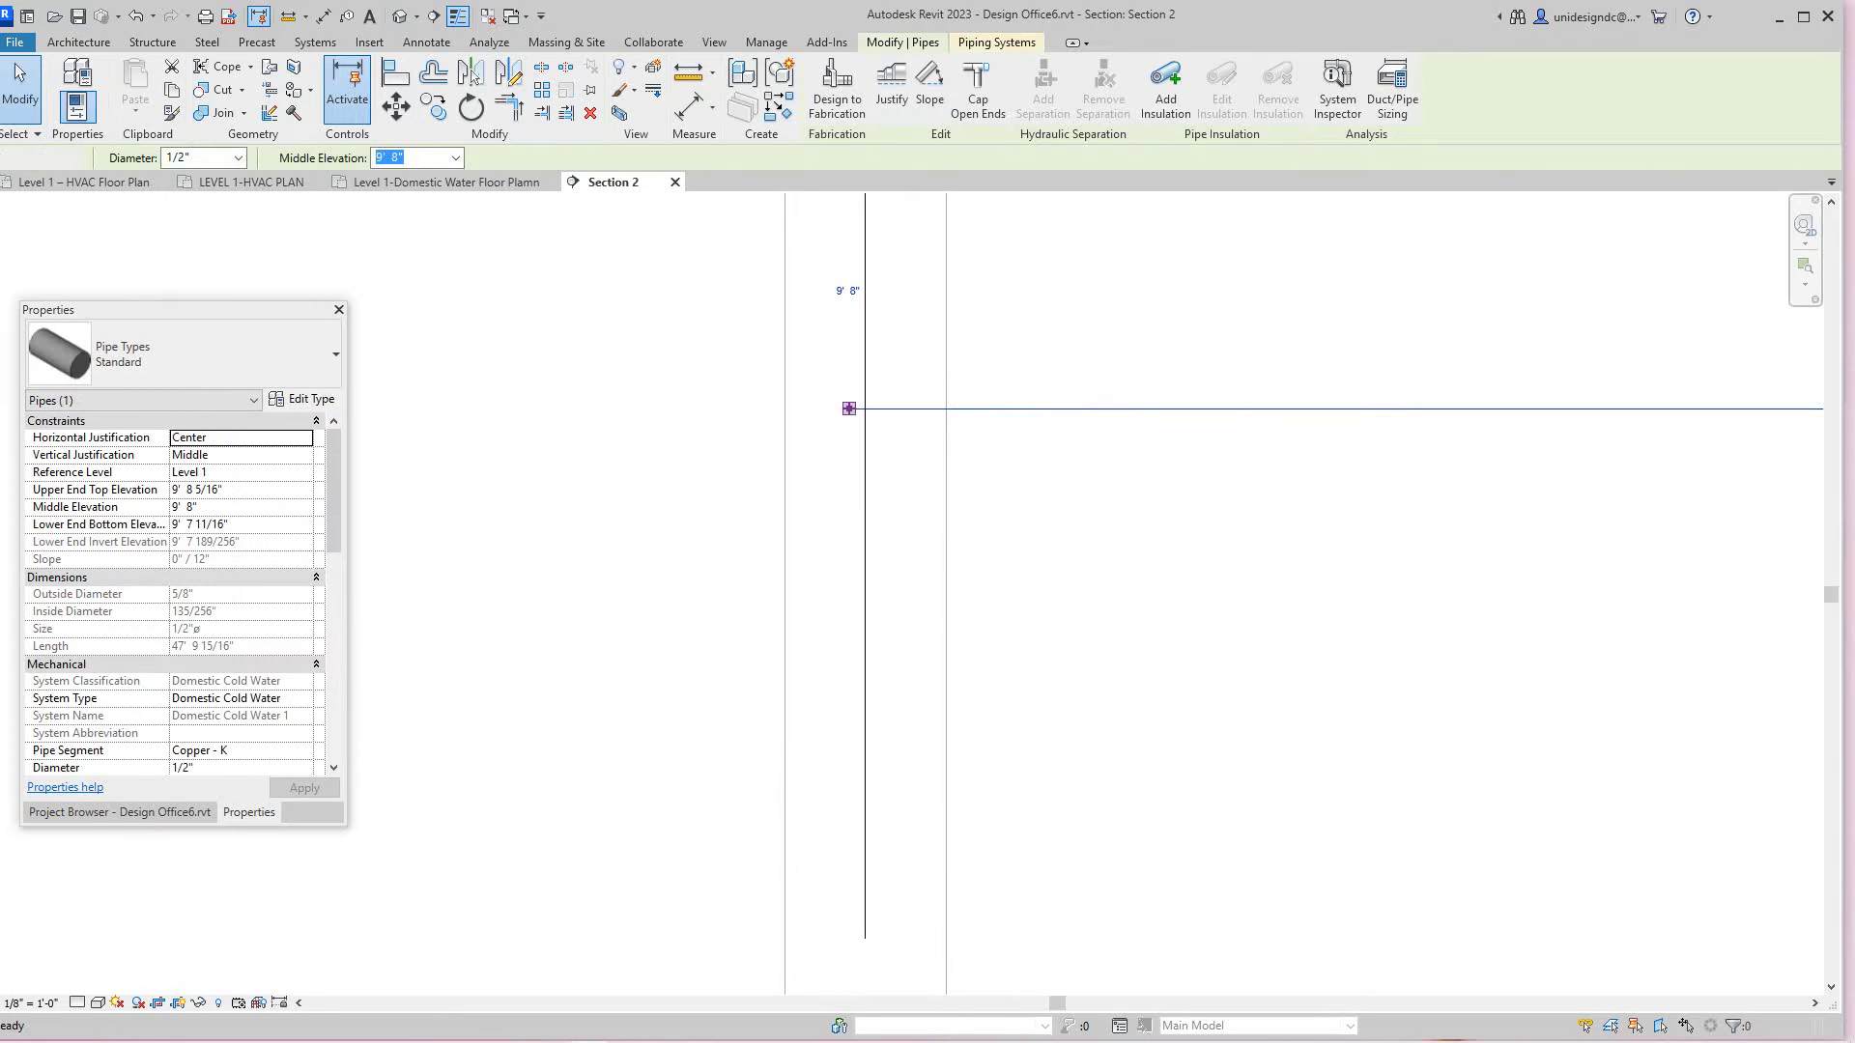
scroll(835, 563, down, 2)
mouse_move(835, 563)
middle_down()
mouse_move(828, 474)
mouse_move(867, 338)
middle_up()
scroll(871, 520, down, 2)
middle_drag(871, 519, 881, 381)
scroll(890, 474, down, 1)
scroll(890, 529, down, 1)
middle_drag(889, 529, 911, 354)
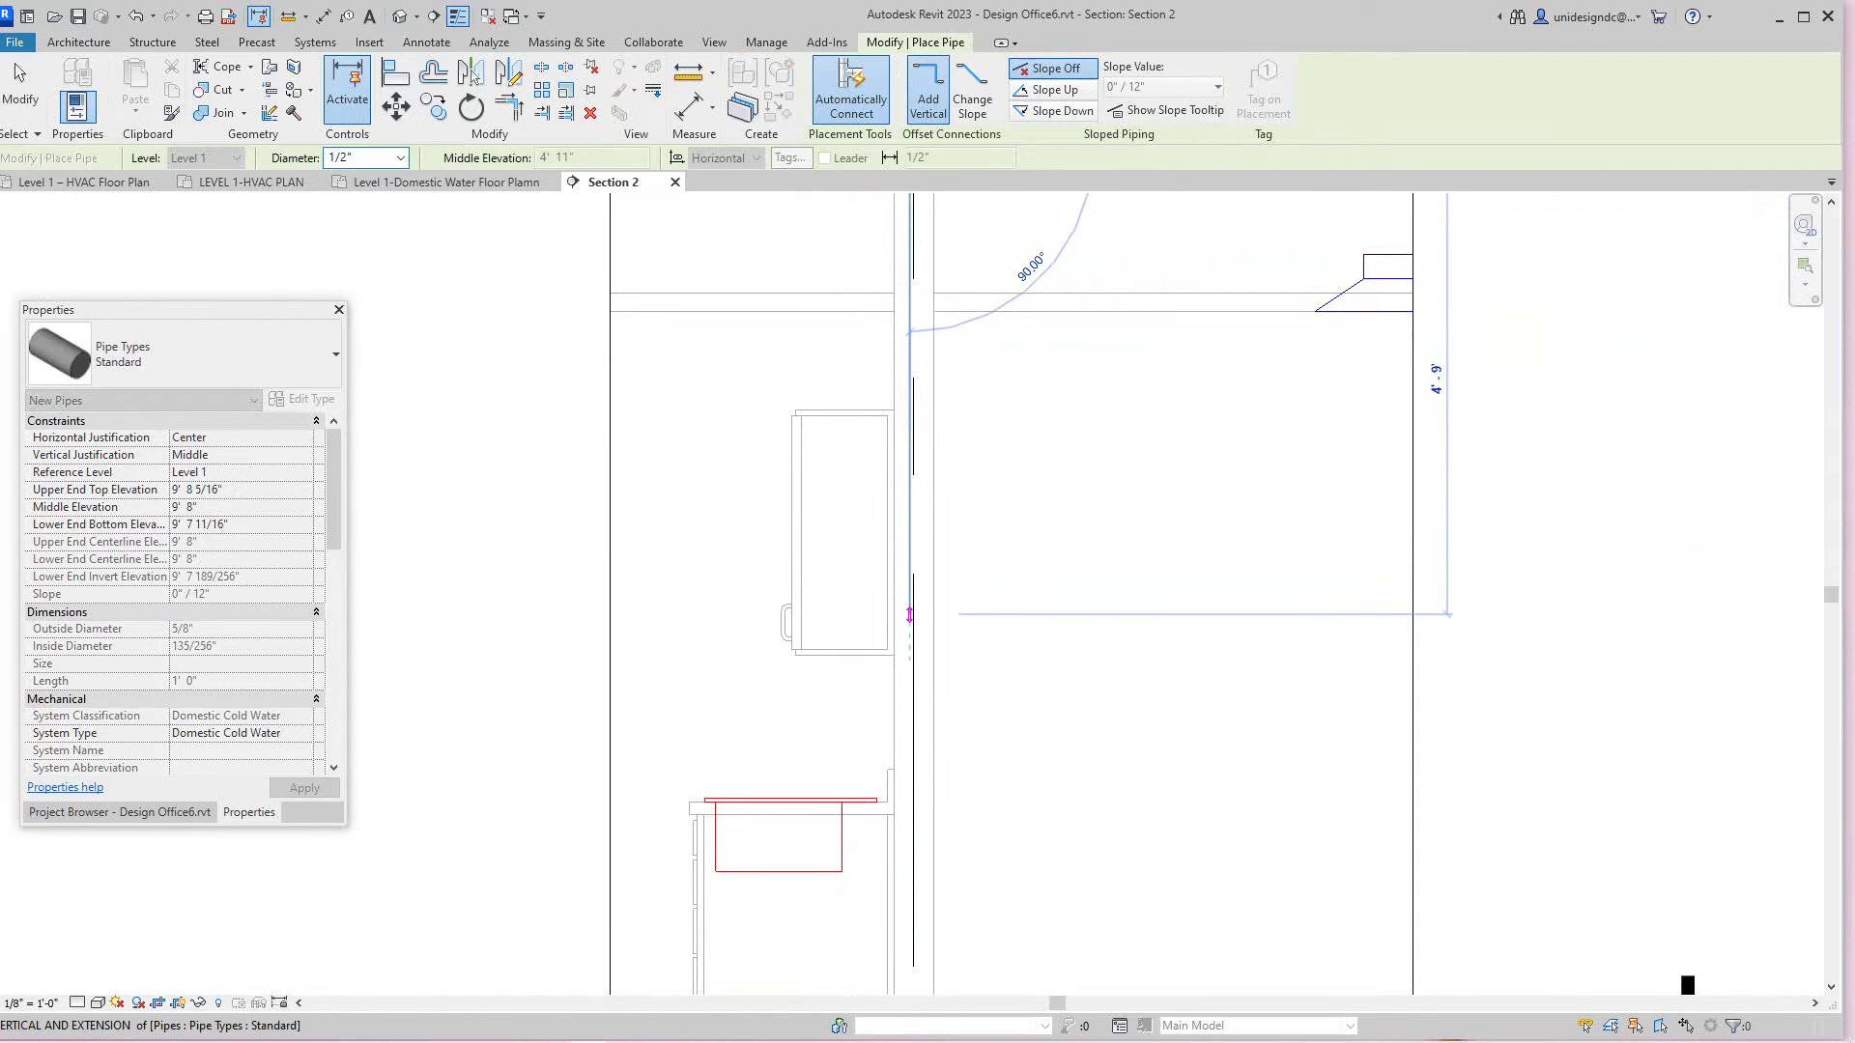
click(909, 615)
key(Escape)
key(Escape)
scroll(998, 619, down, 2)
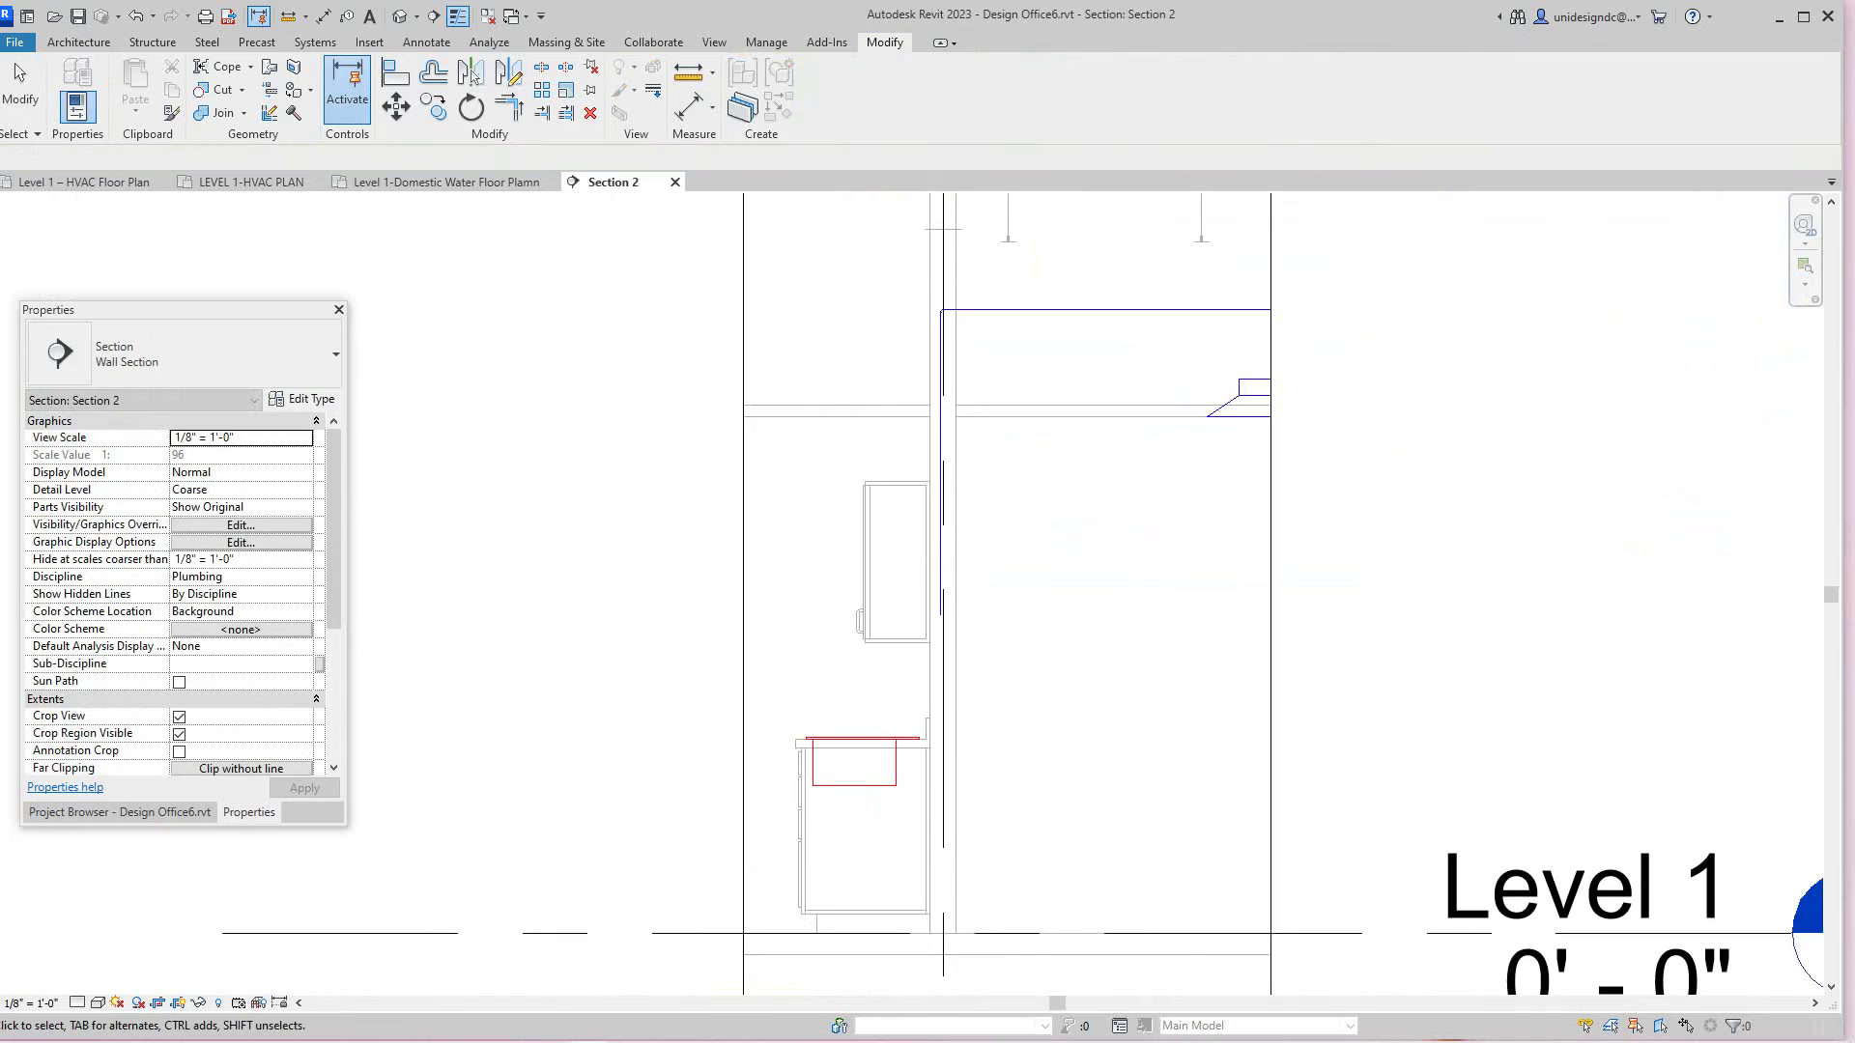
Step: Return to the Level 1-Domestic Water floor plan at the kitchen double sink
click(445, 182)
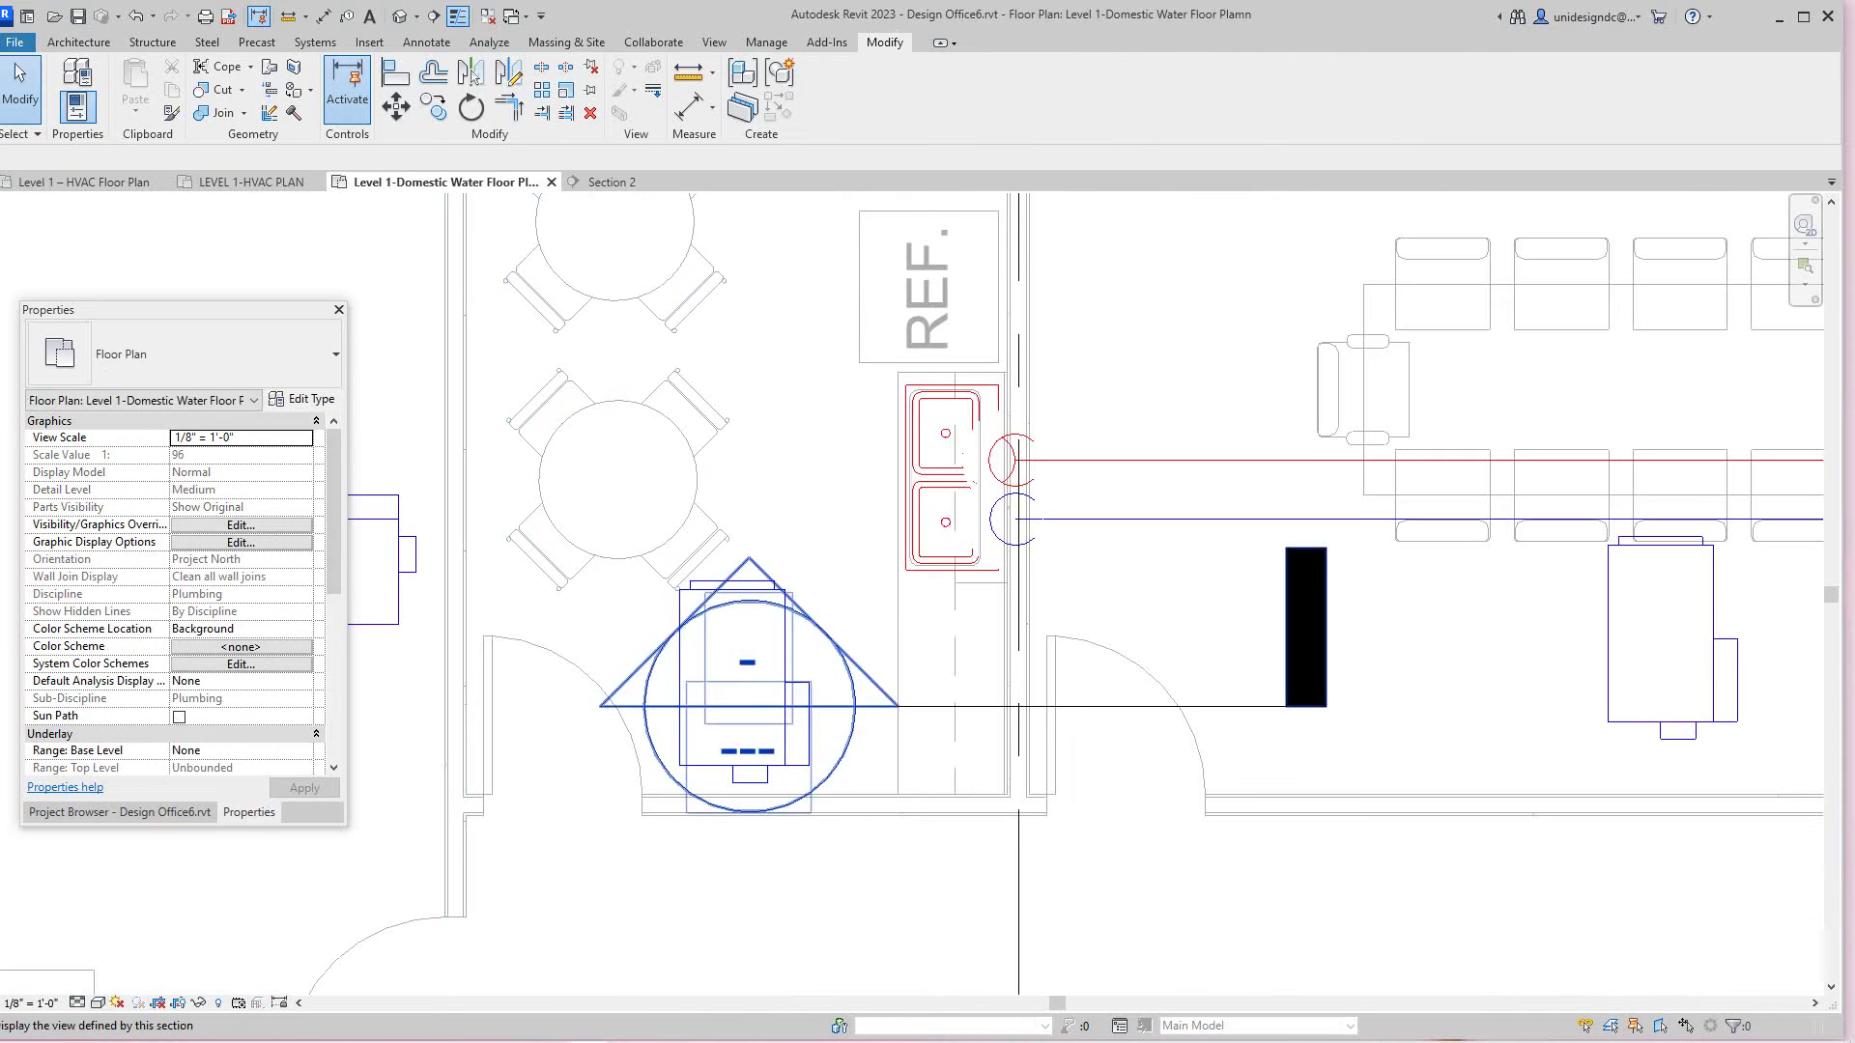
scroll(966, 457, up, 1)
middle_drag(966, 457, 921, 527)
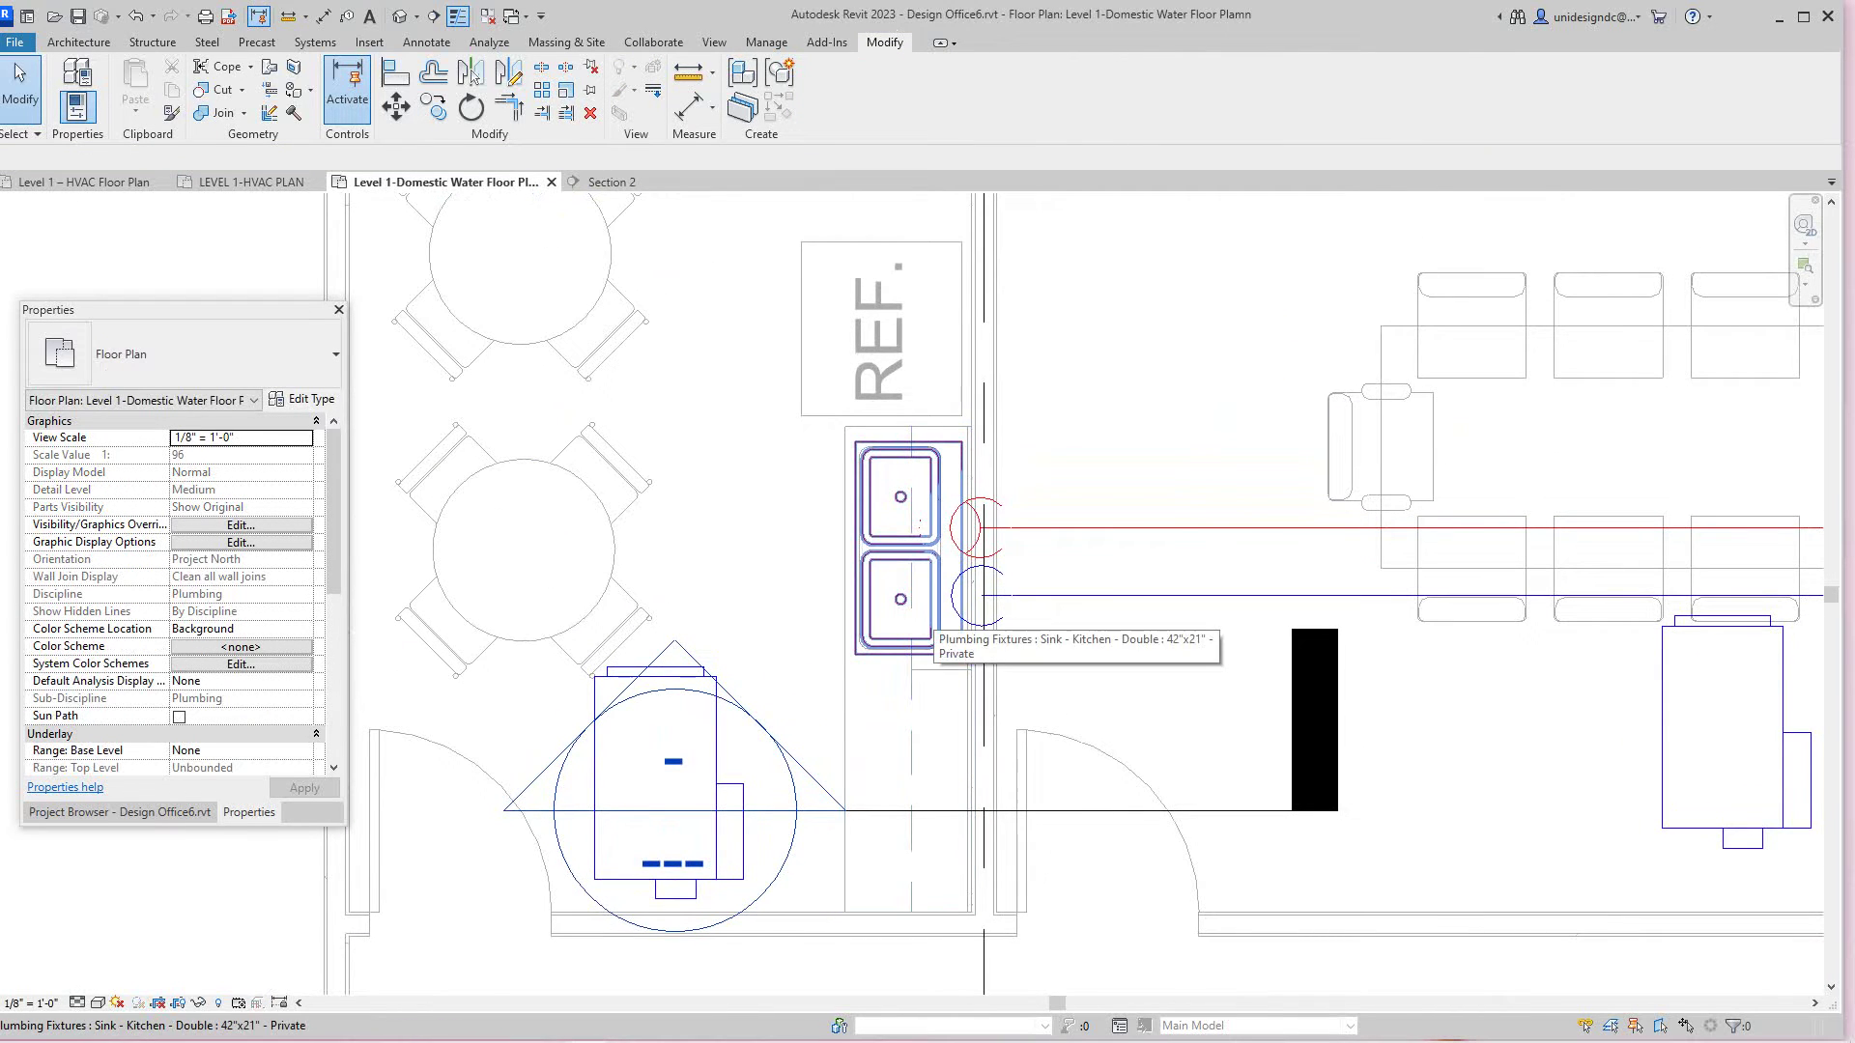
Step: Try to draw a 1/2" pipe at 3' 0" elevation from the kitchen sink's cold water connector into the wall
click(919, 523)
scroll(956, 580, up, 4)
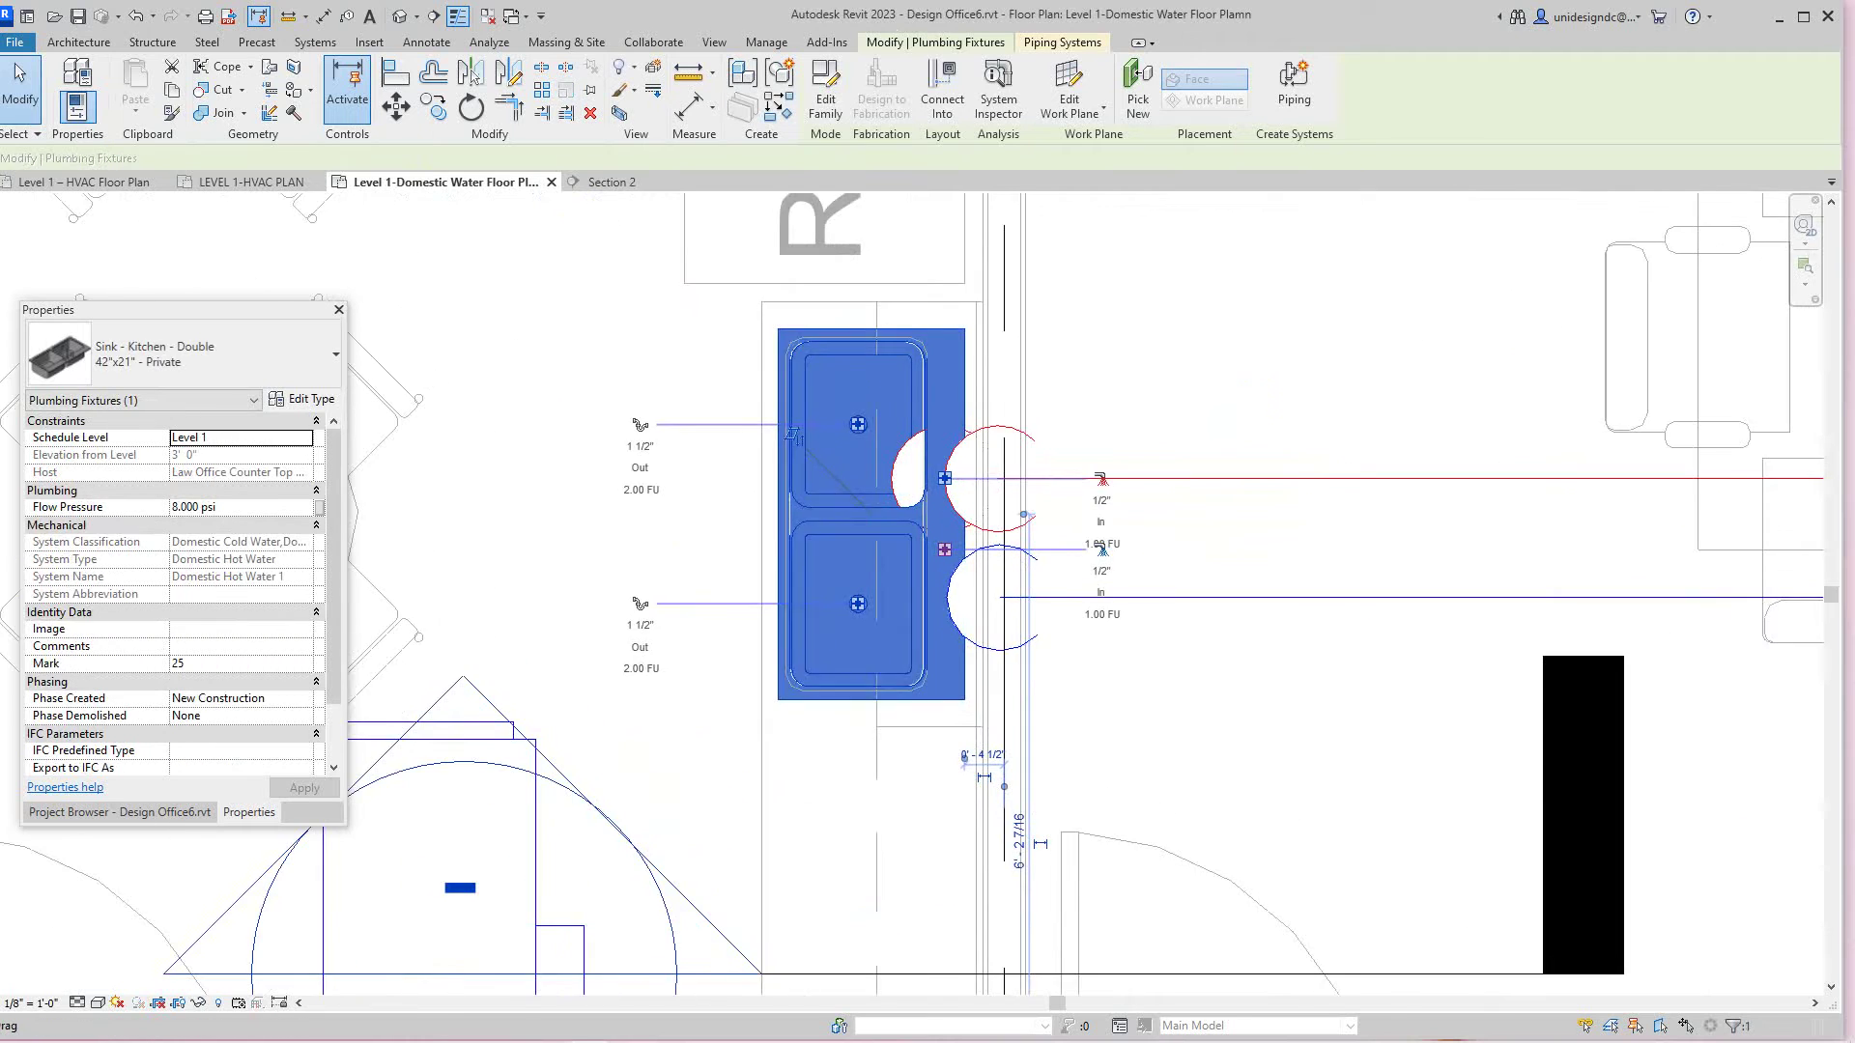
scroll(942, 543, up, 2)
right_click(940, 541)
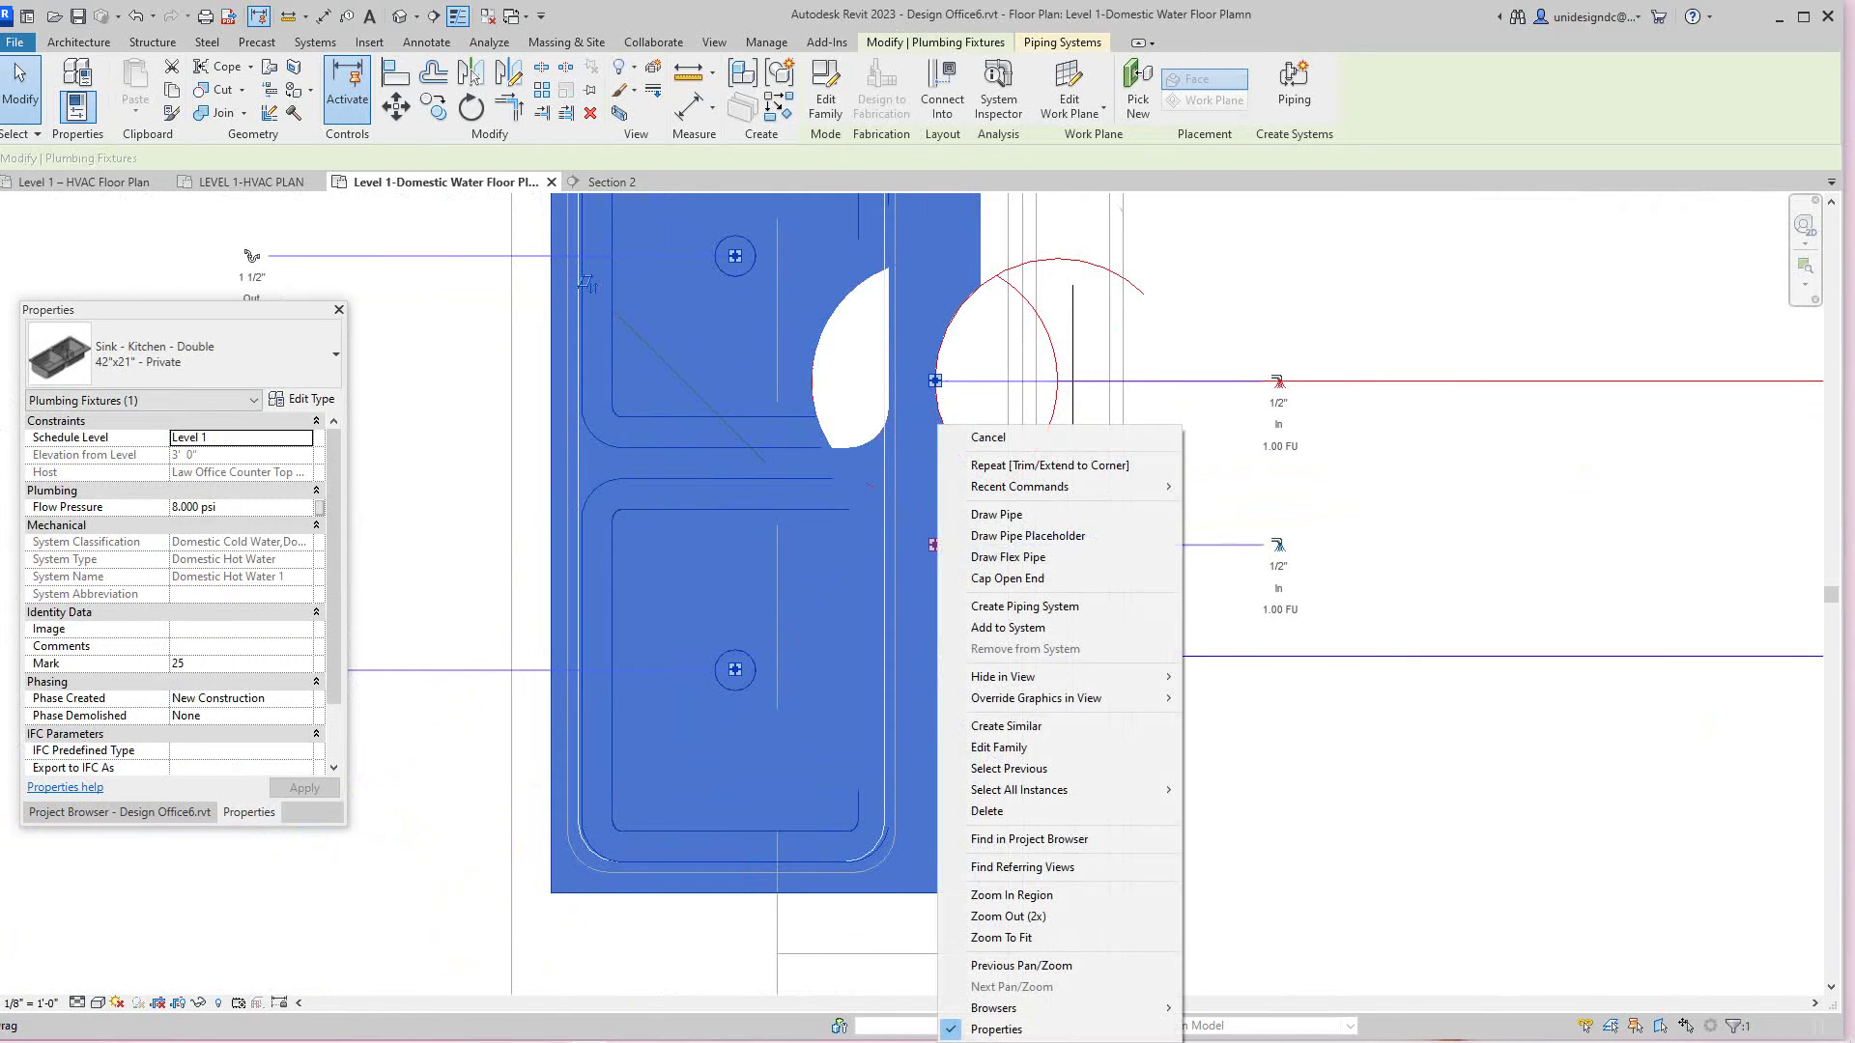
click(997, 515)
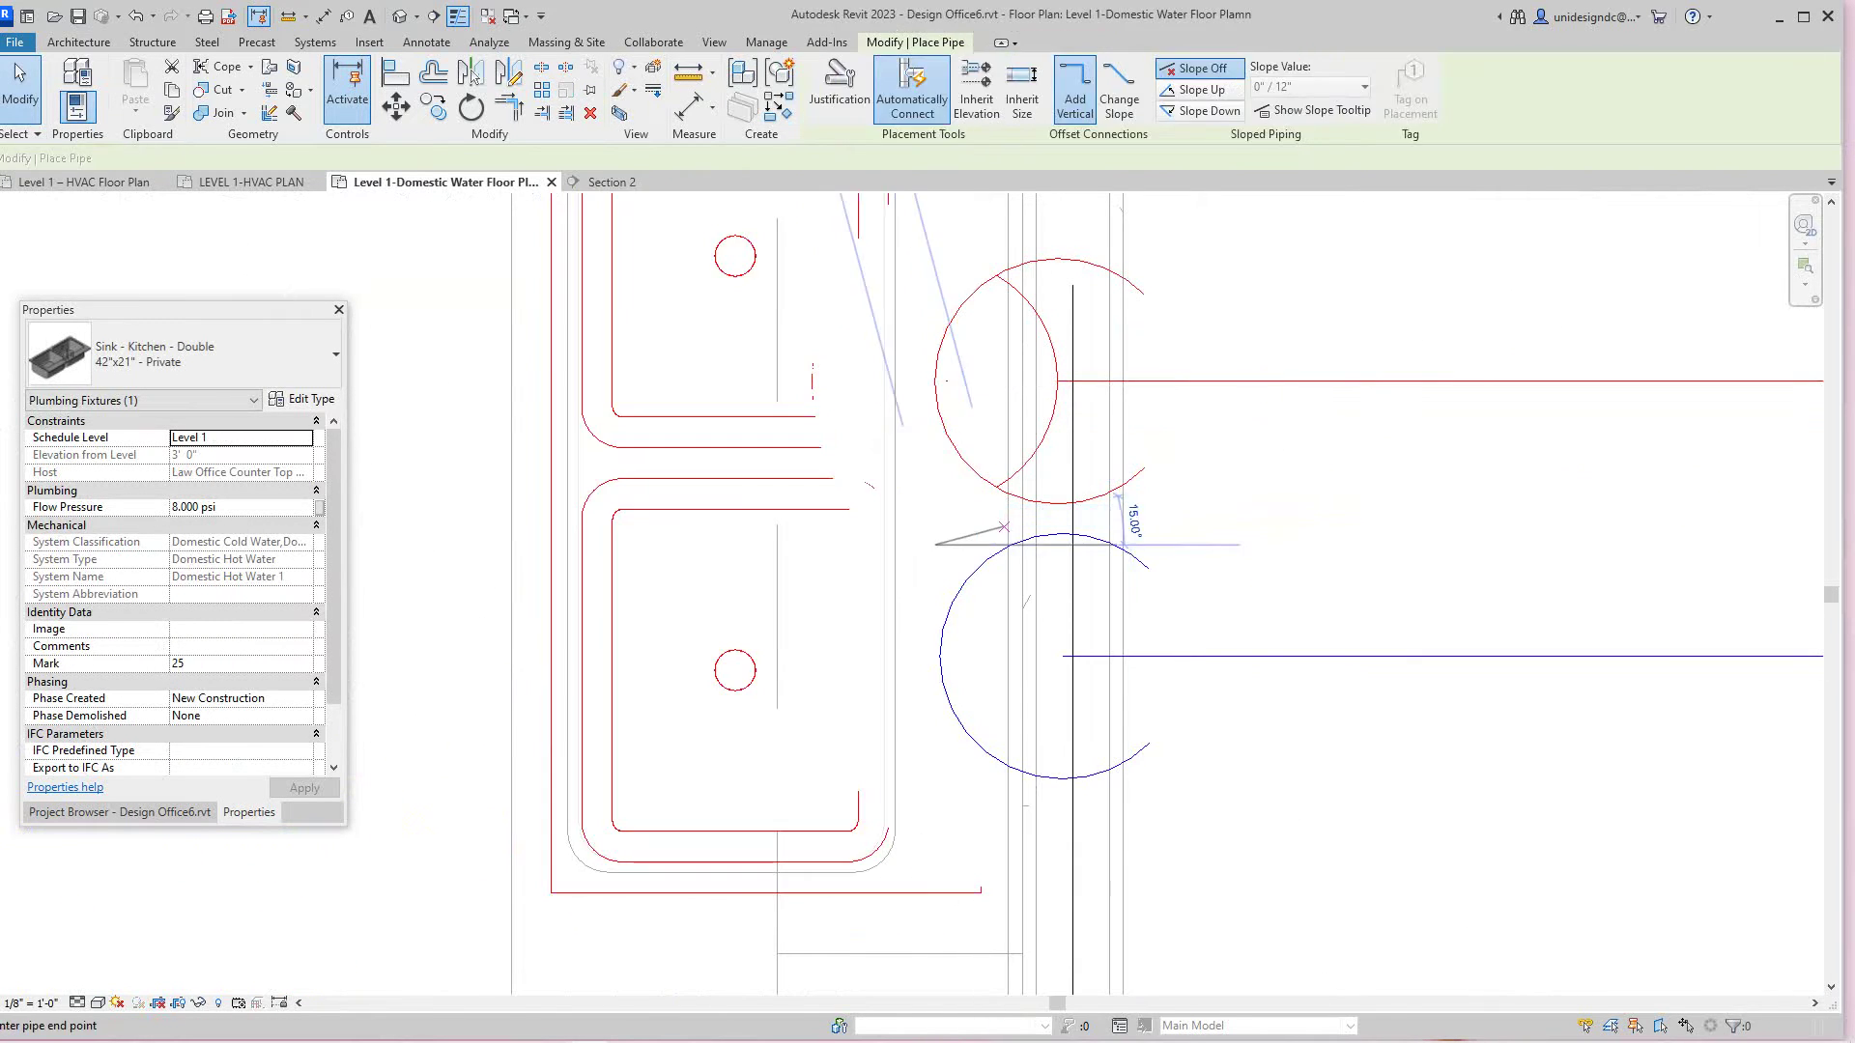
scroll(1037, 545, up, 2)
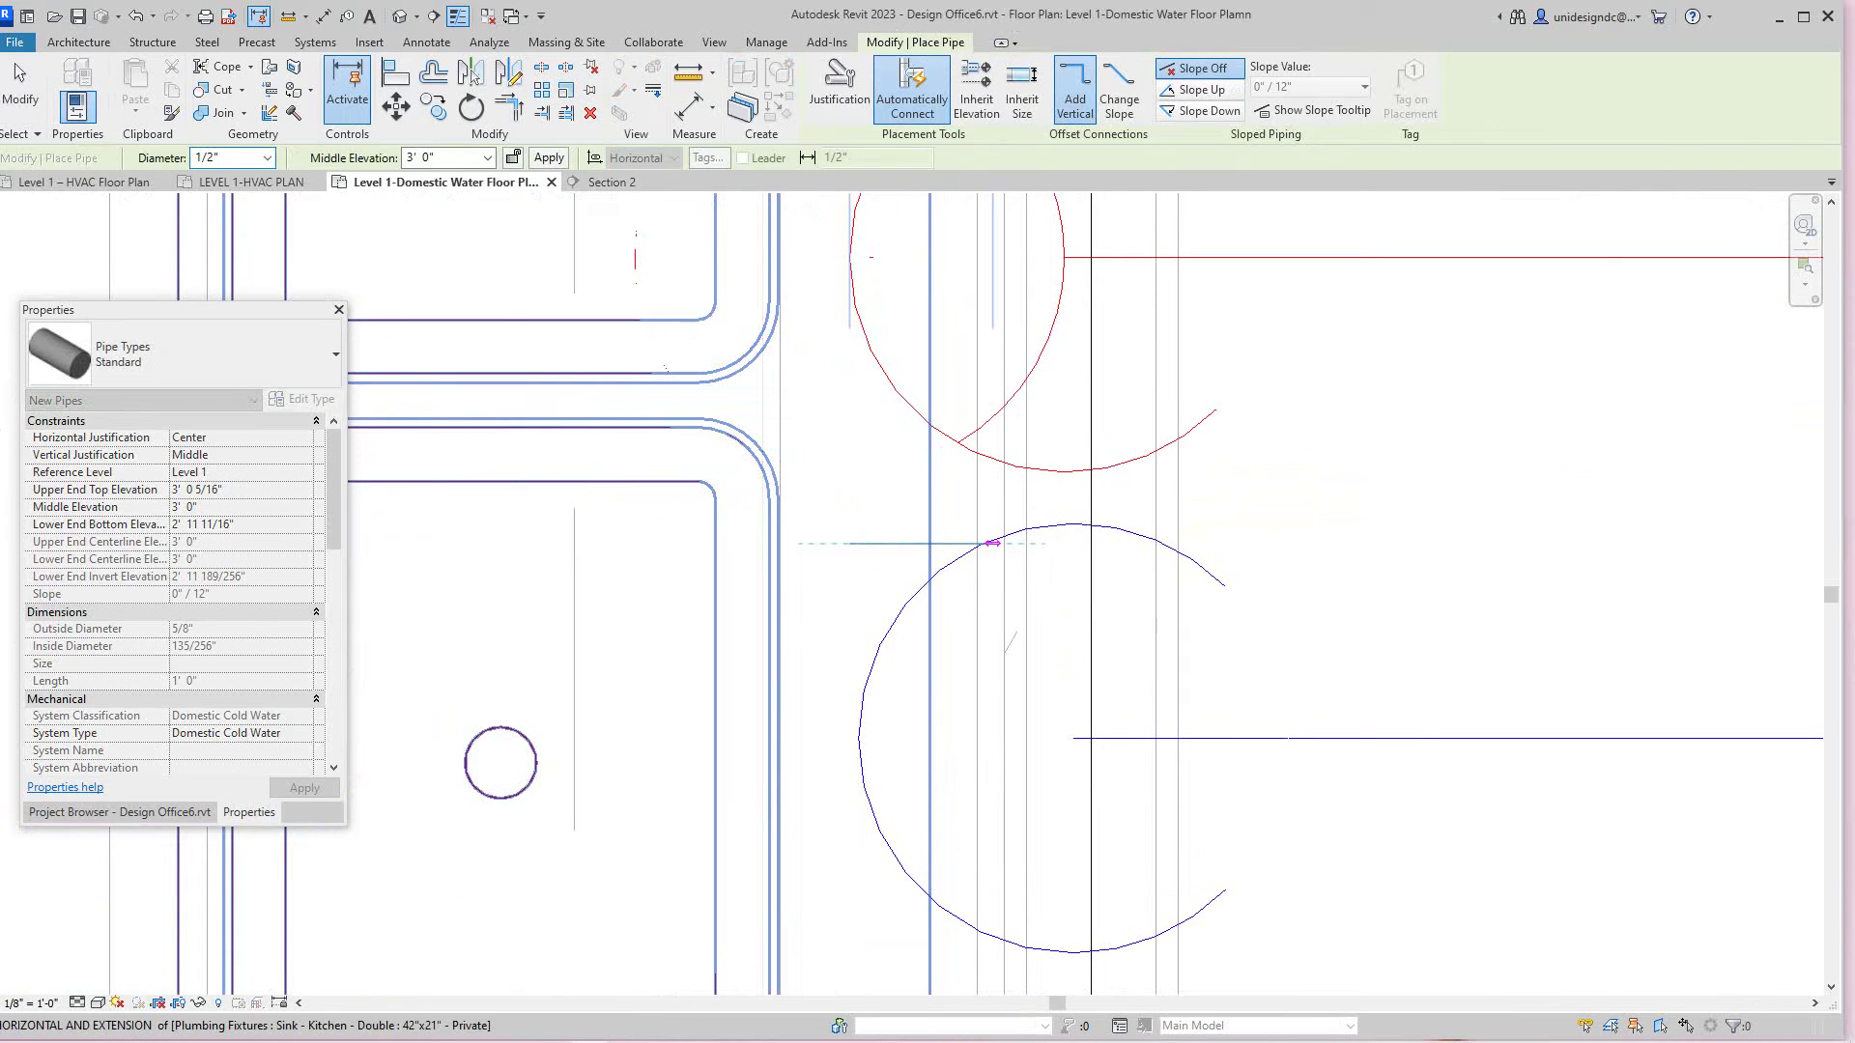
click(1011, 543)
key(Escape)
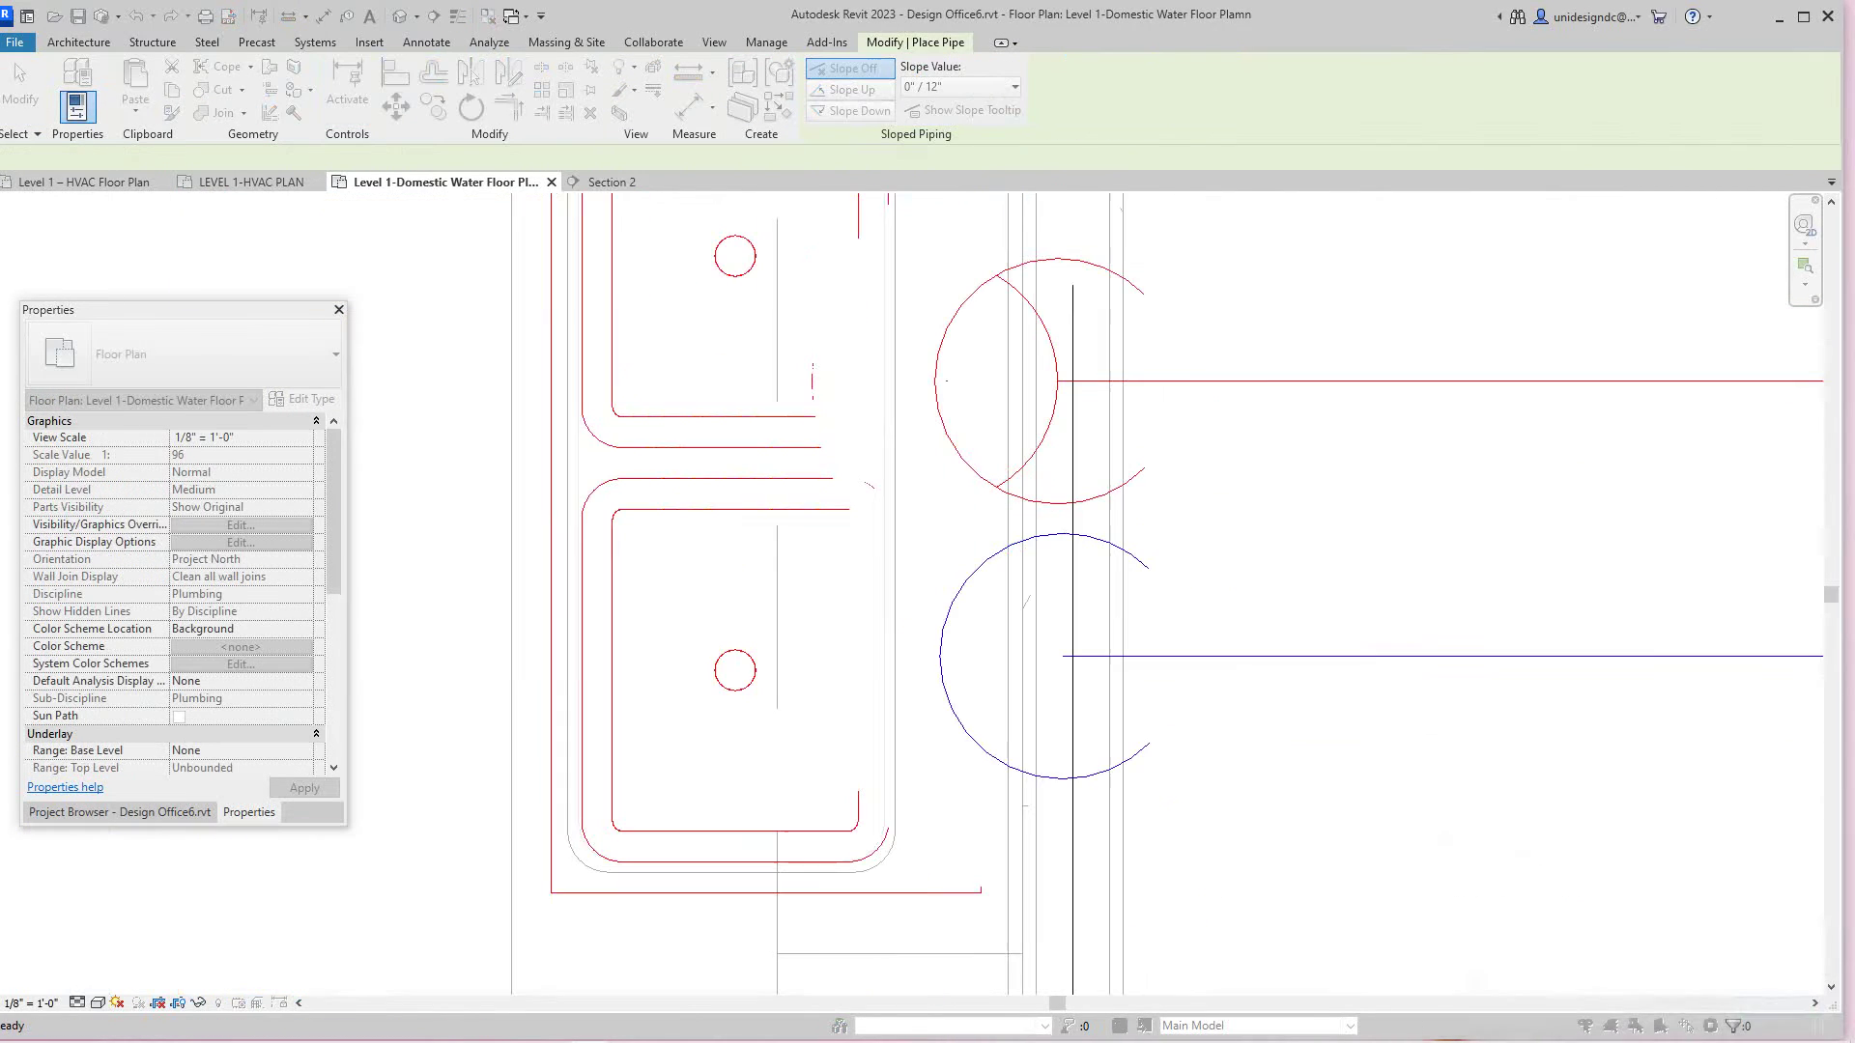
click(981, 541)
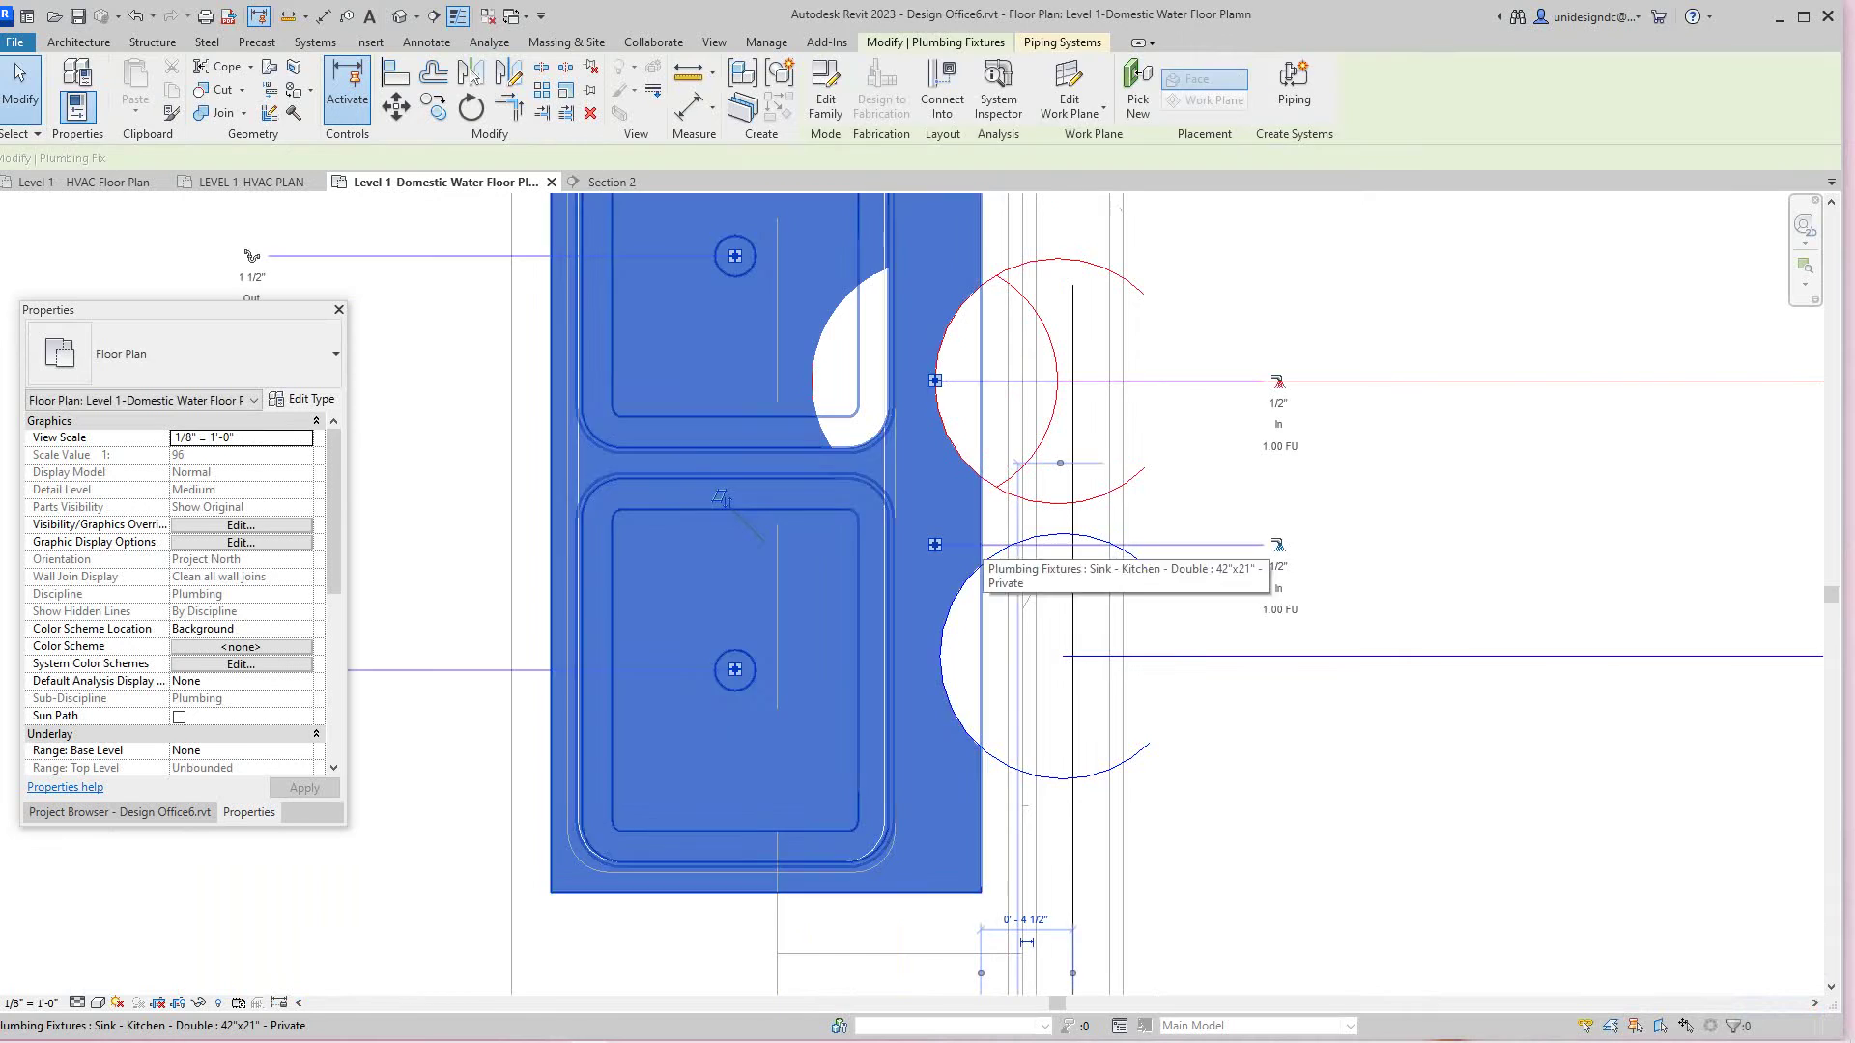
key(Escape)
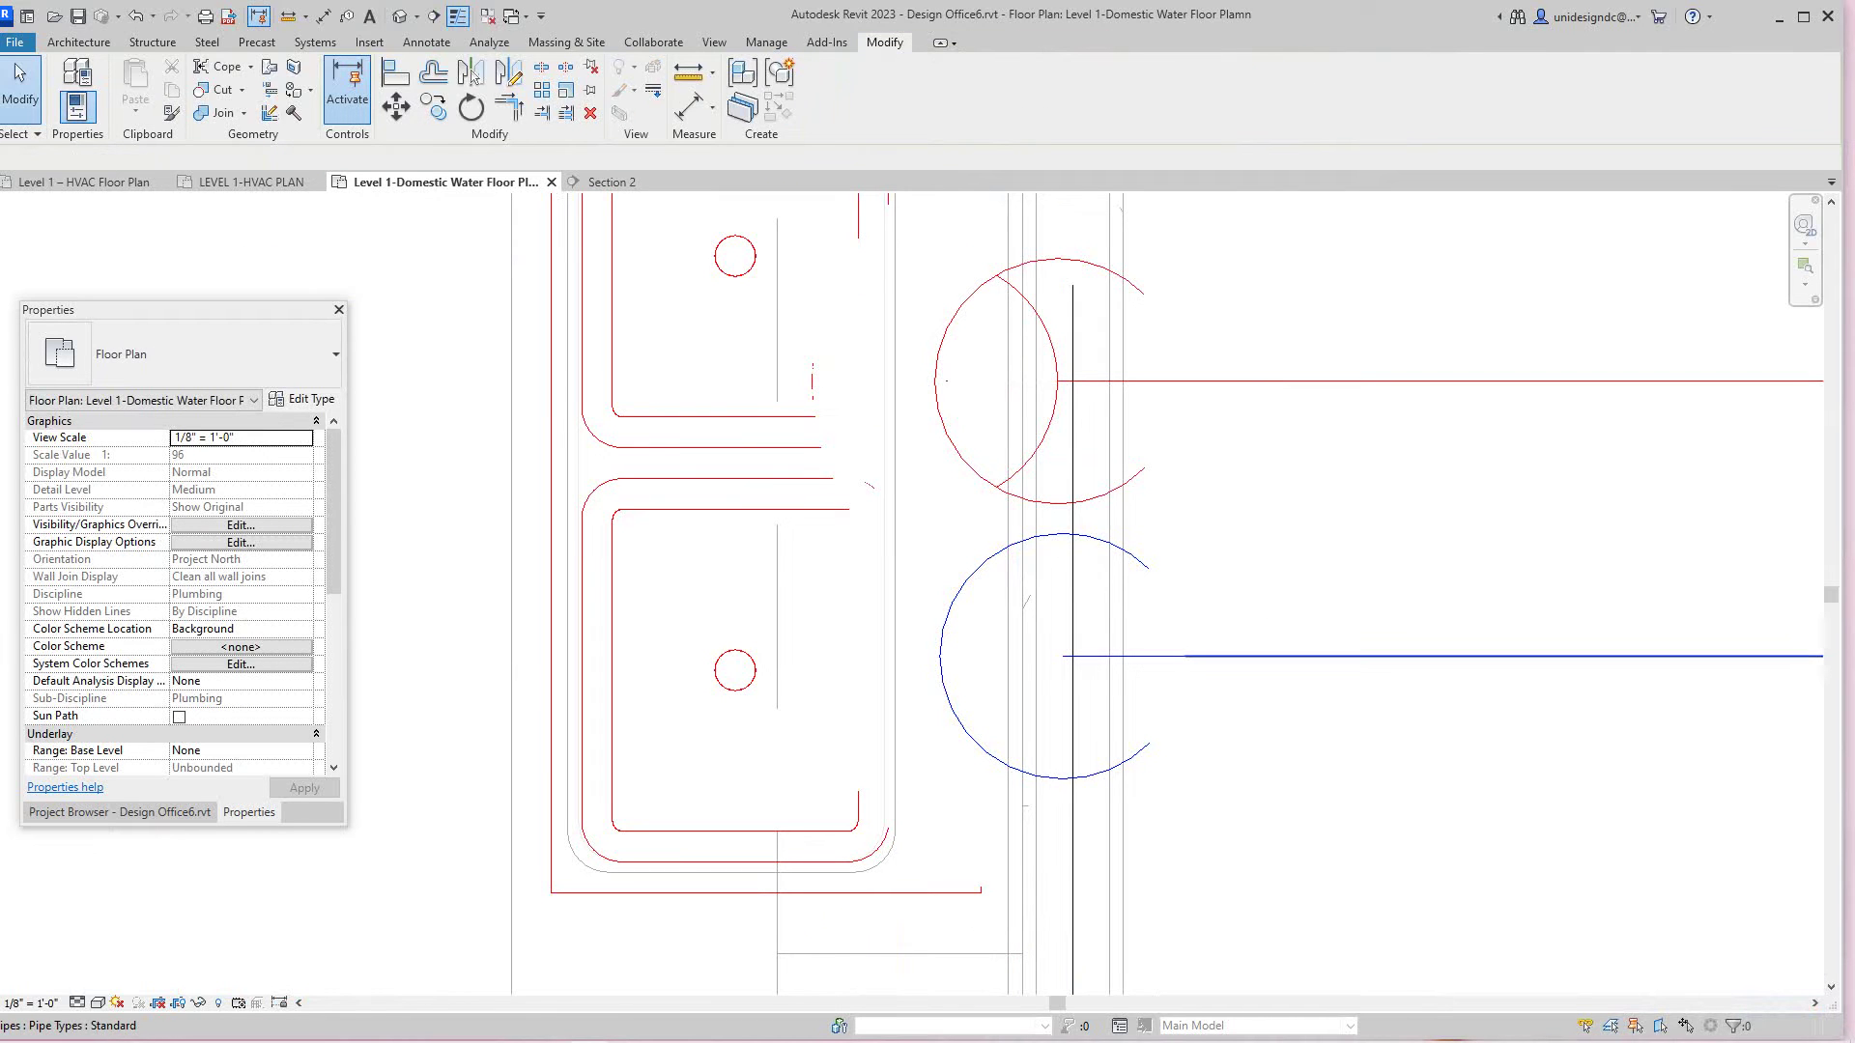
Step: Move the 9' 8" cold water run north, close to the level of the kitchen sink's cold water connector
click(1191, 657)
scroll(726, 757, down, 2)
key(Escape)
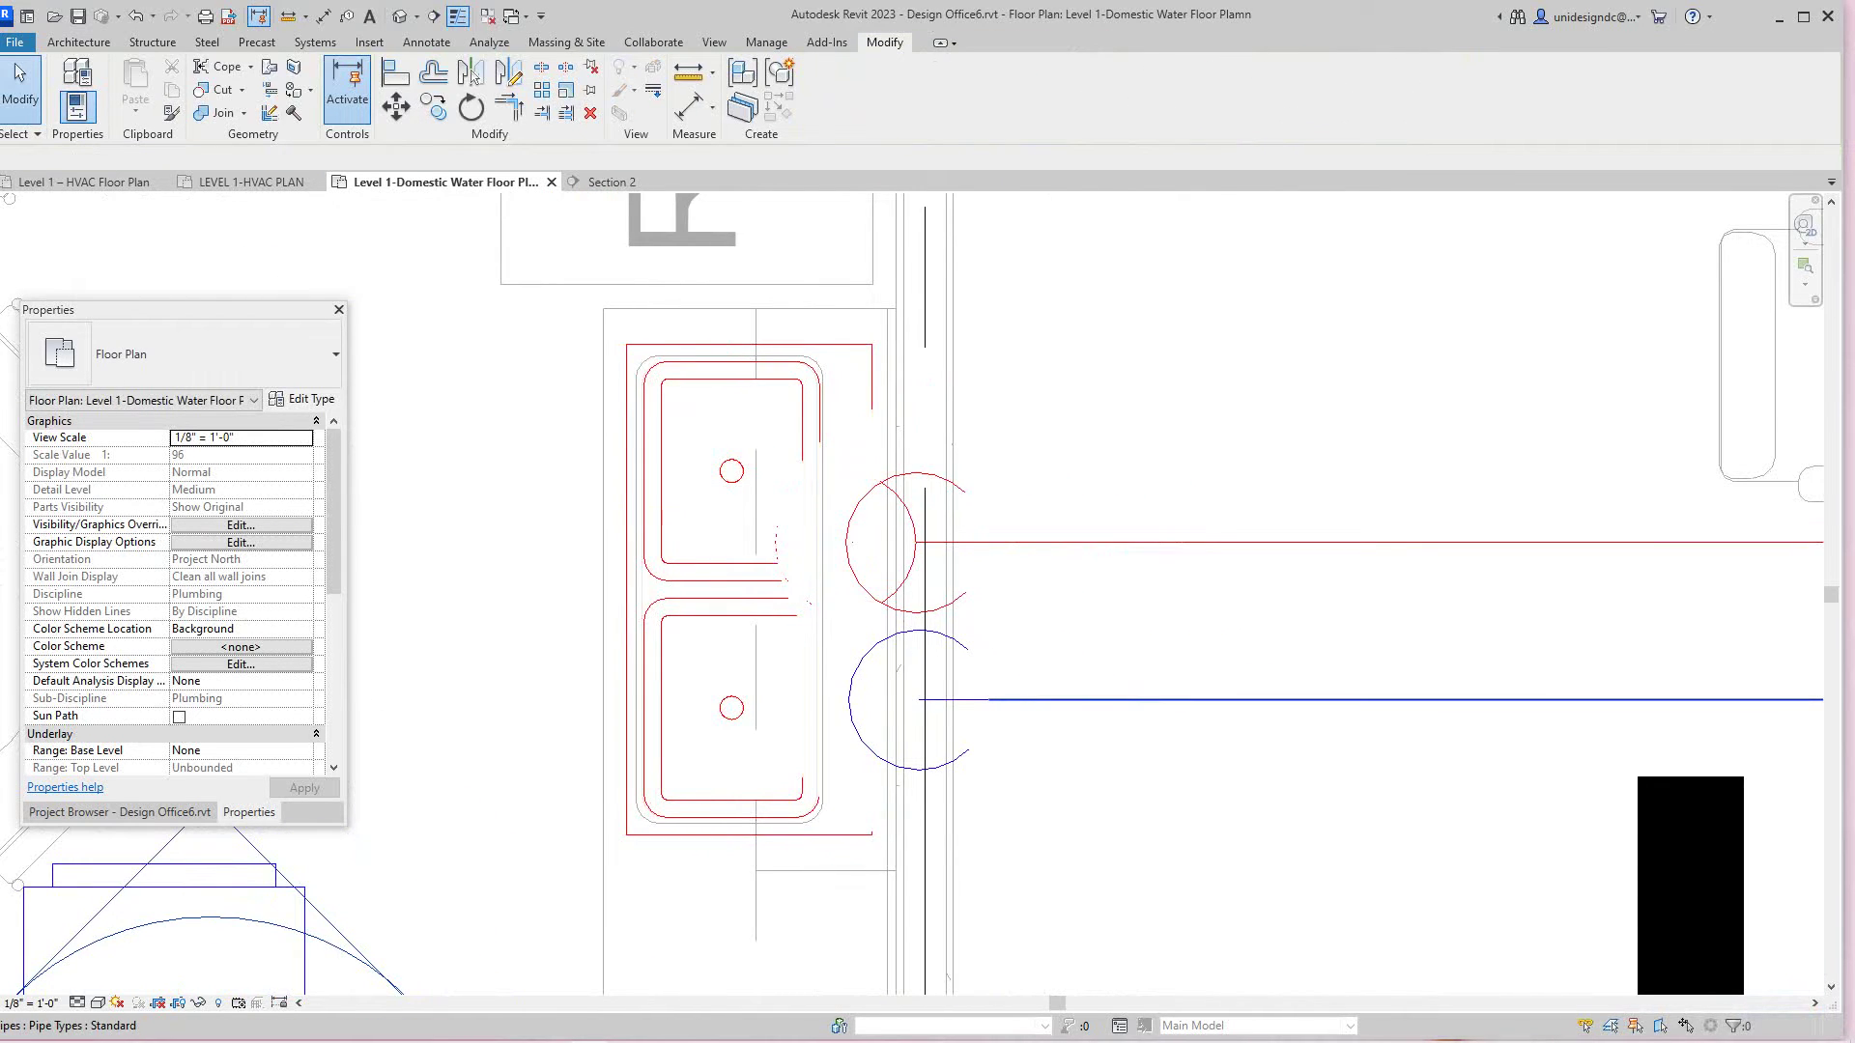
drag(925, 700, 926, 625)
key(Escape)
Step: Draw a 1/2" pipe from the kitchen sink's cold water connector at 2' 0" middle elevation east into the wall
click(703, 546)
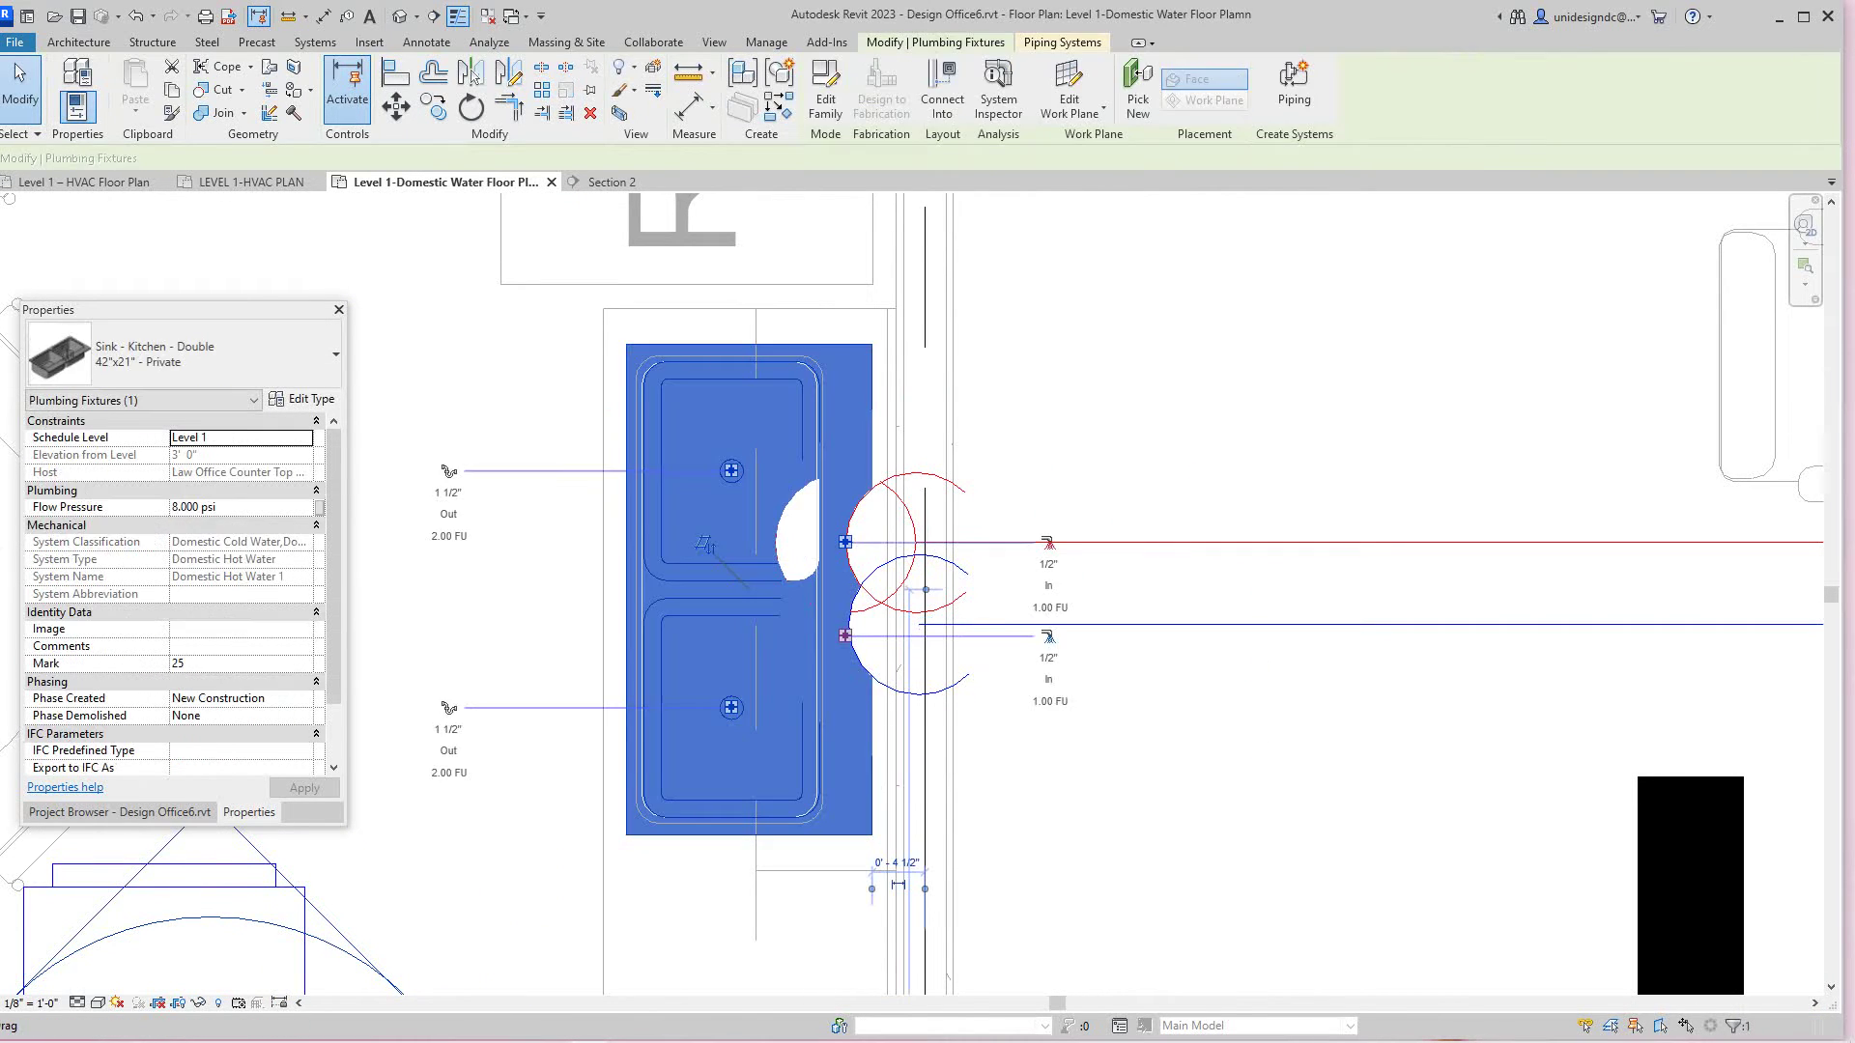
right_click(843, 633)
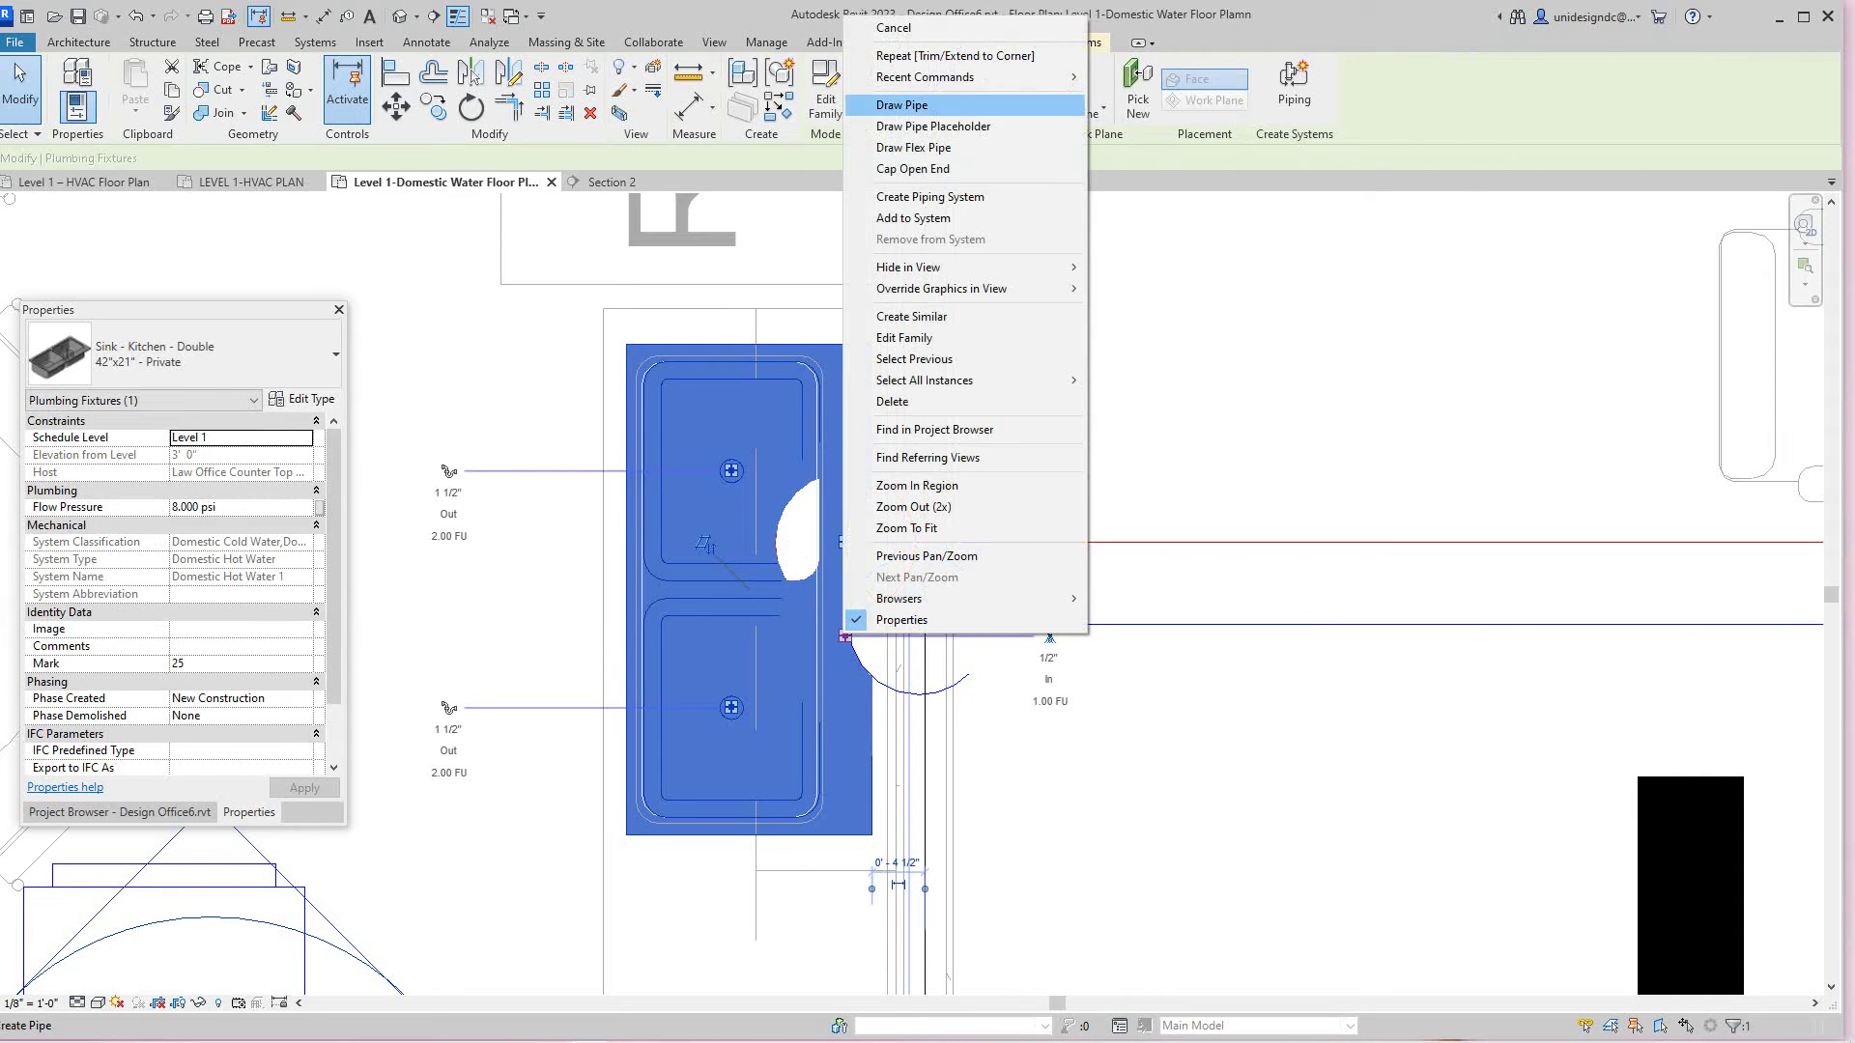
click(899, 104)
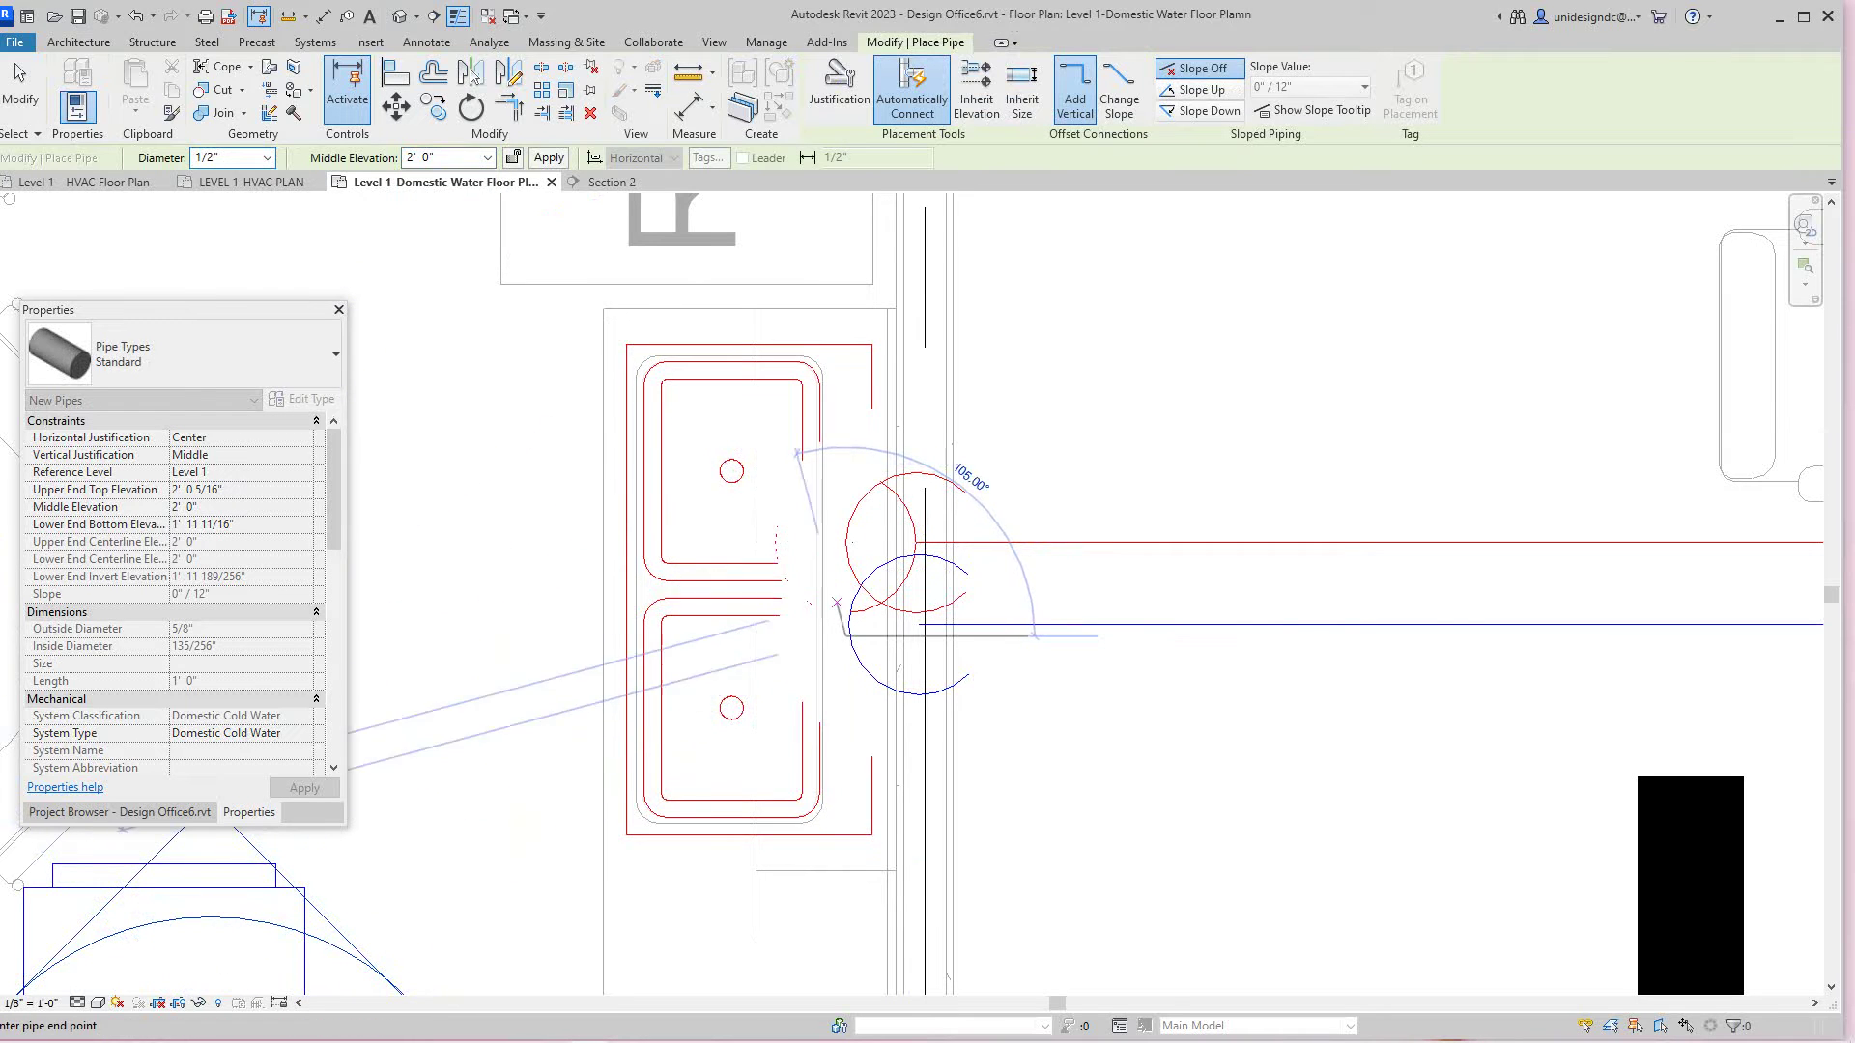
scroll(863, 634, down, 2)
scroll(865, 635, up, 3)
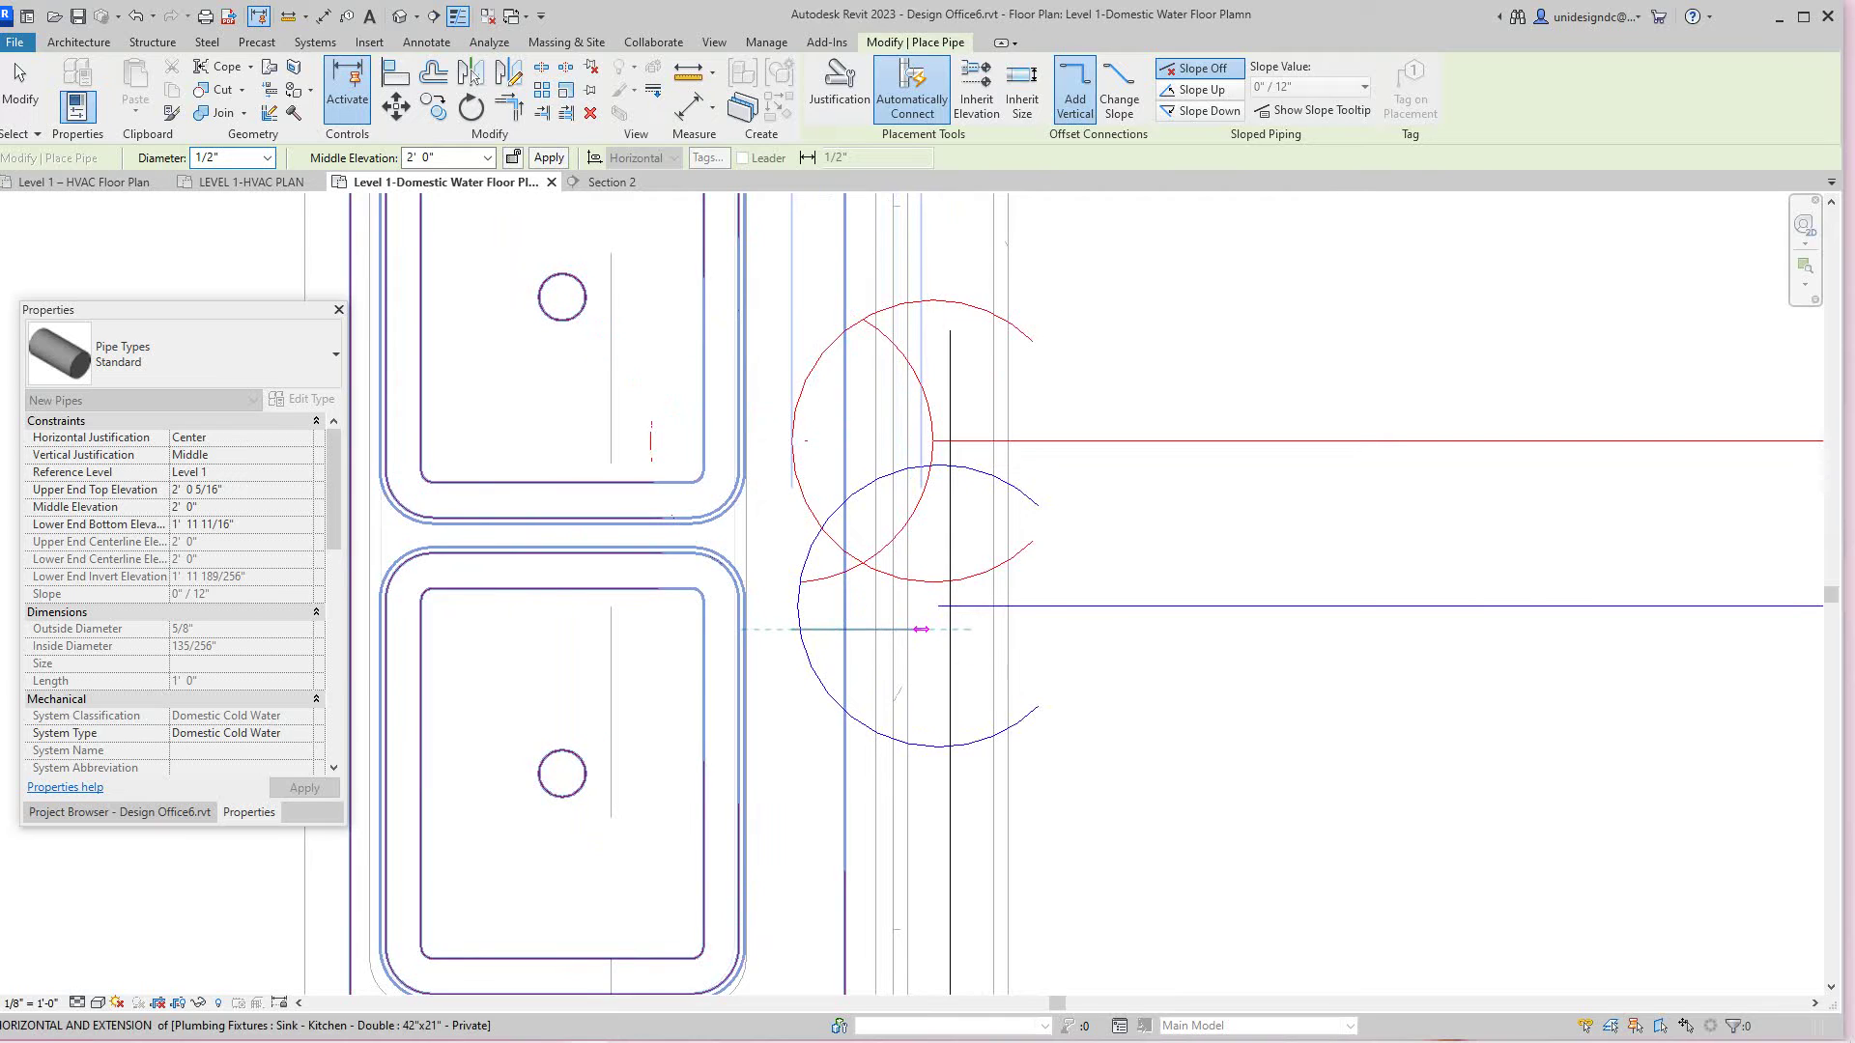
key(Escape)
key(Escape)
scroll(1085, 635, up, 2)
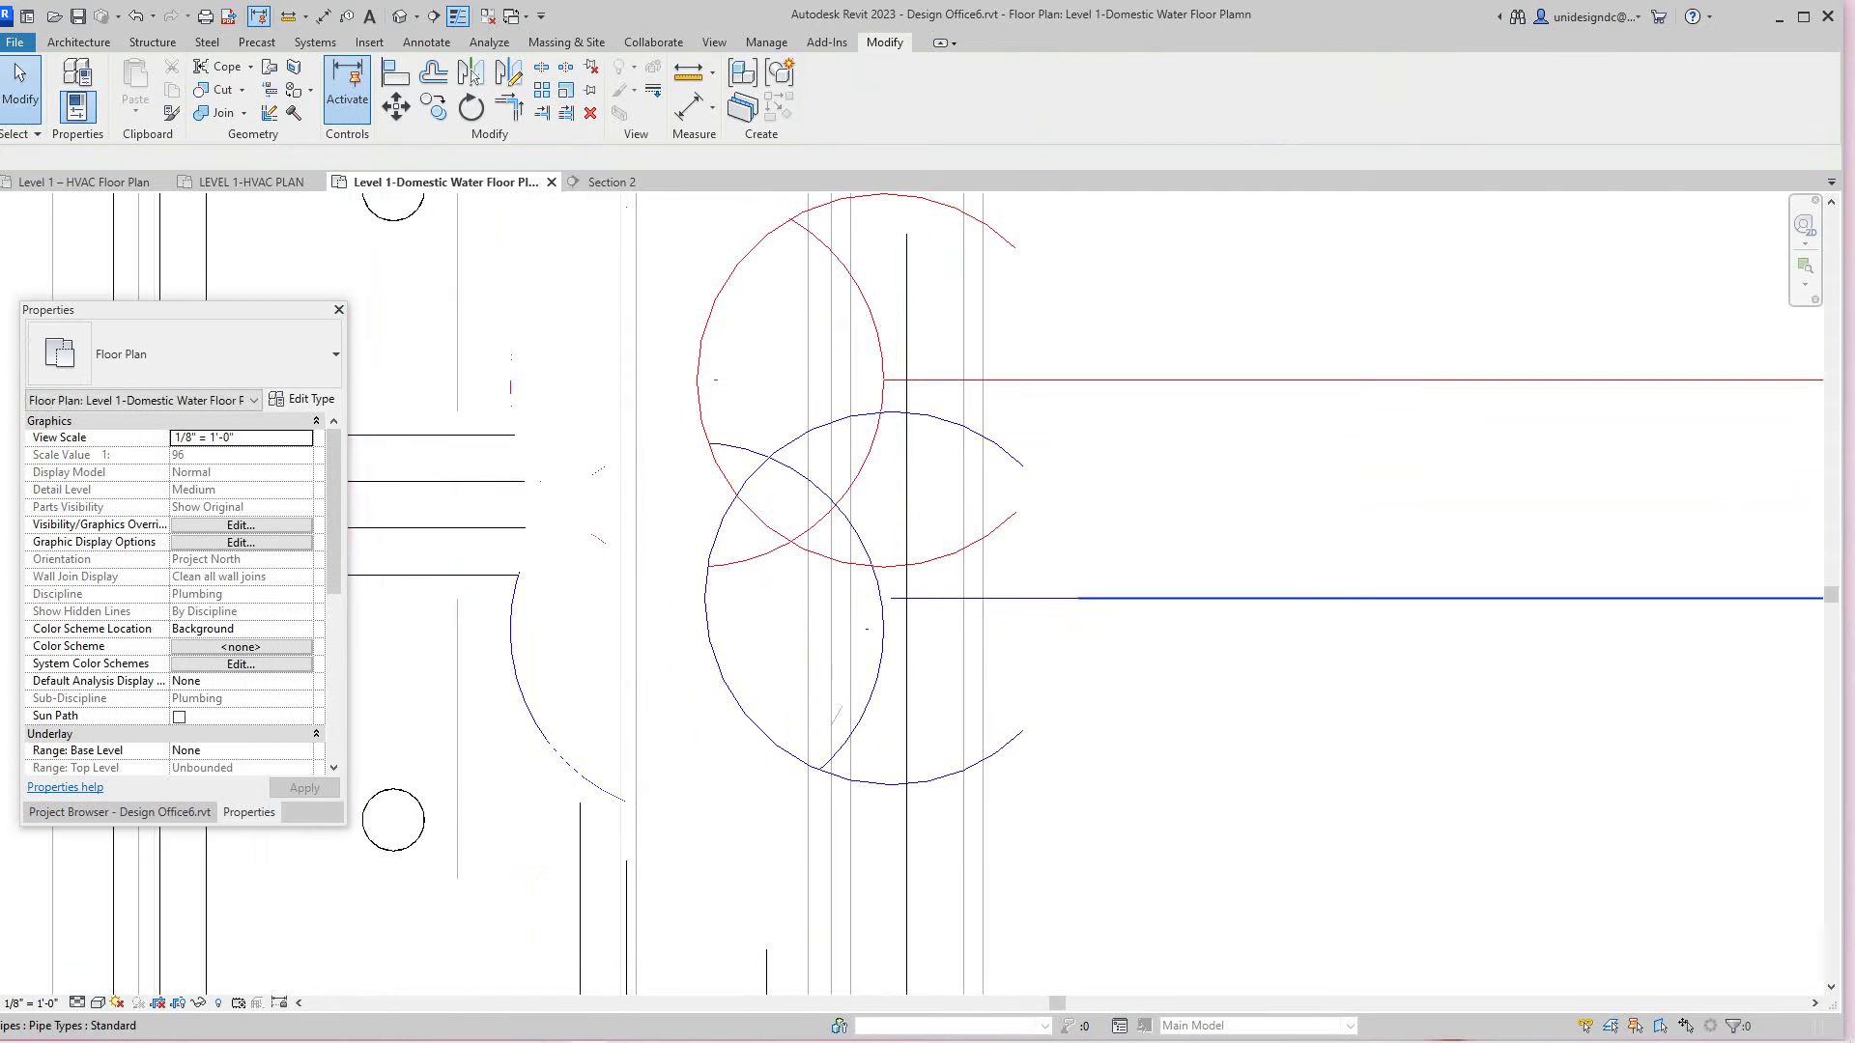
Step: Shift the 9' 8" cold water run south so it lines up with the sink branch's centerline
drag(1089, 598, 1090, 629)
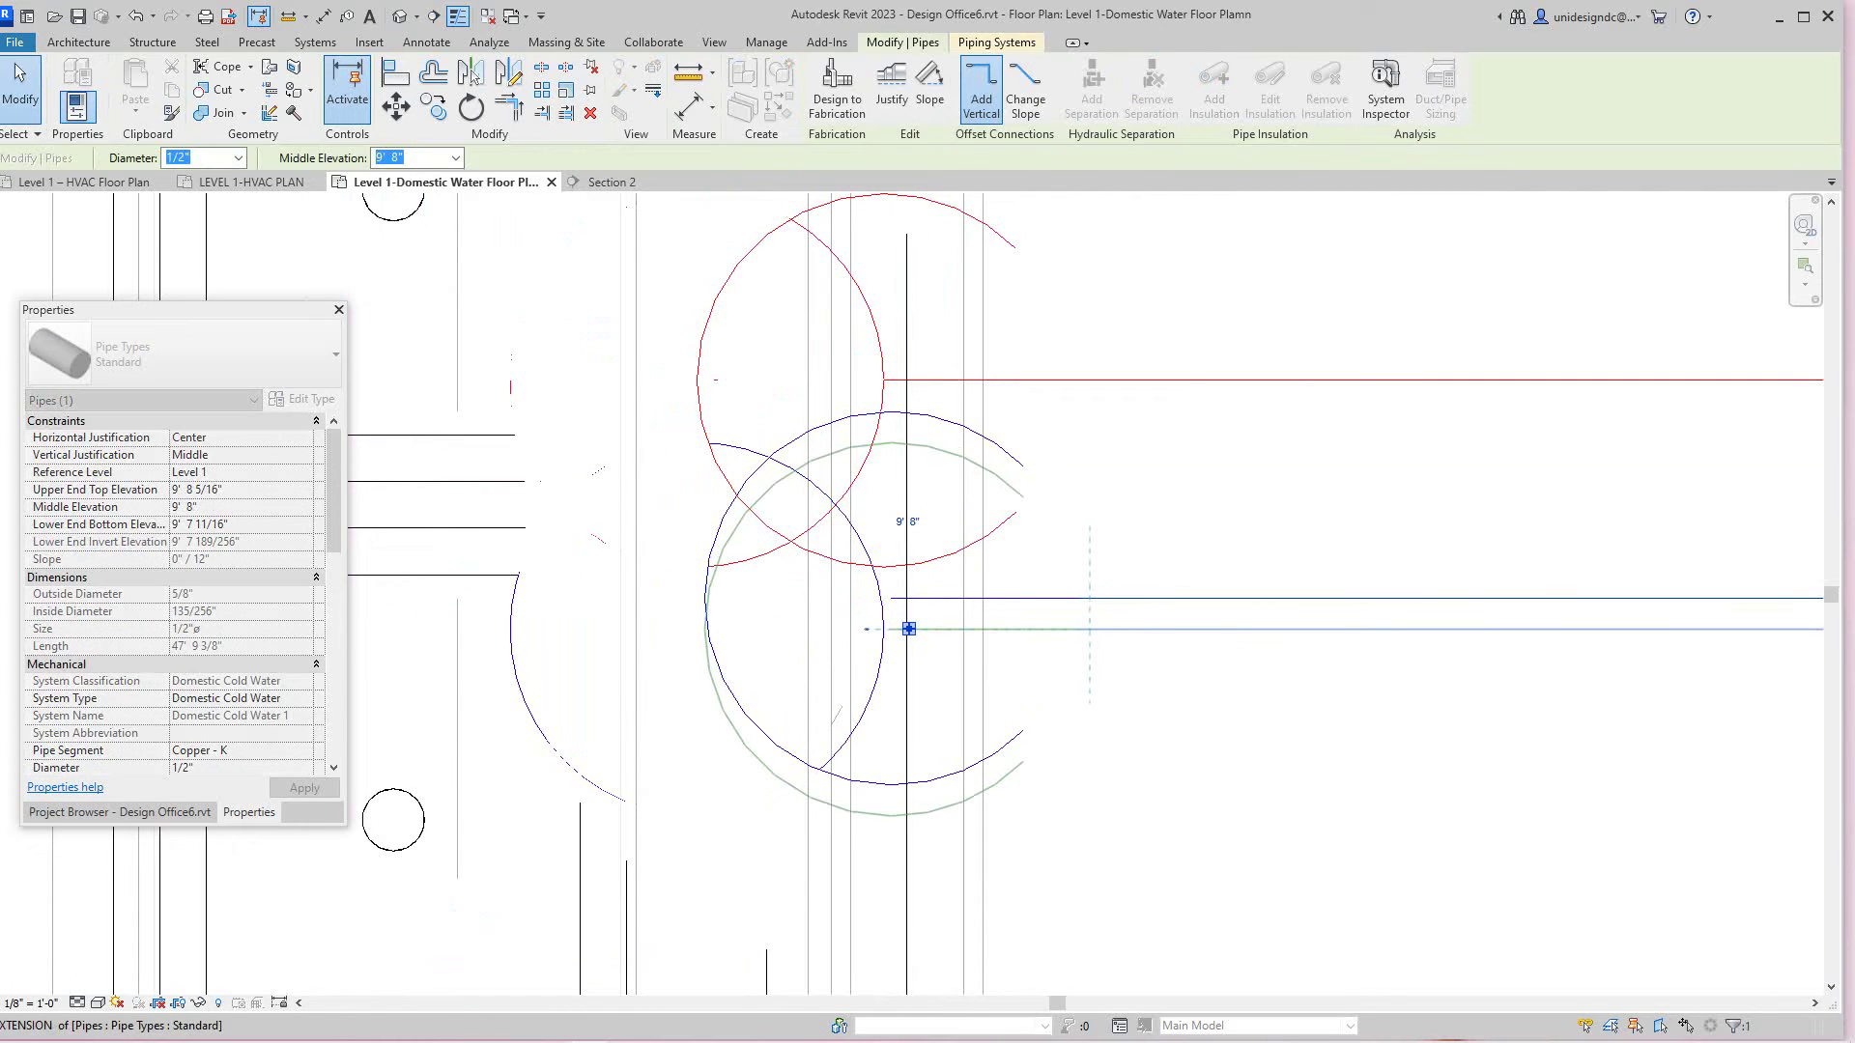
scroll(1205, 634, down, 4)
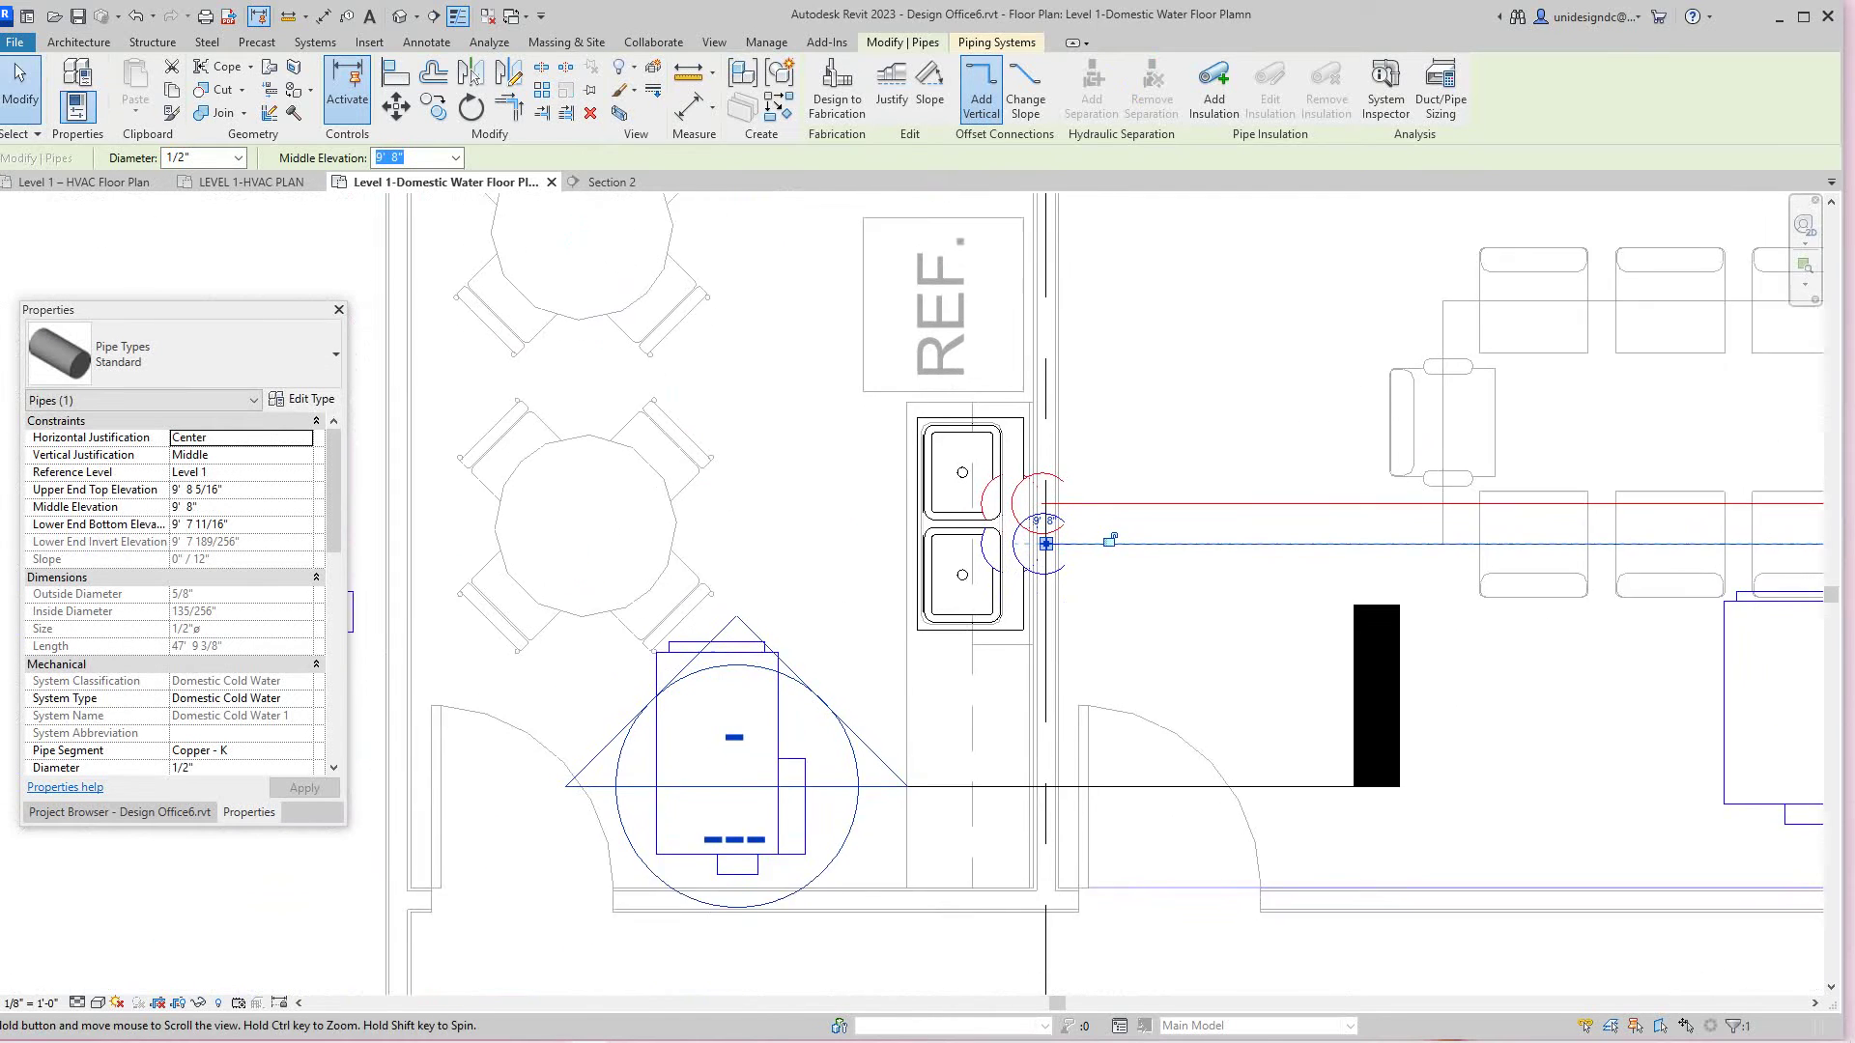
middle_drag(1026, 657, 1029, 611)
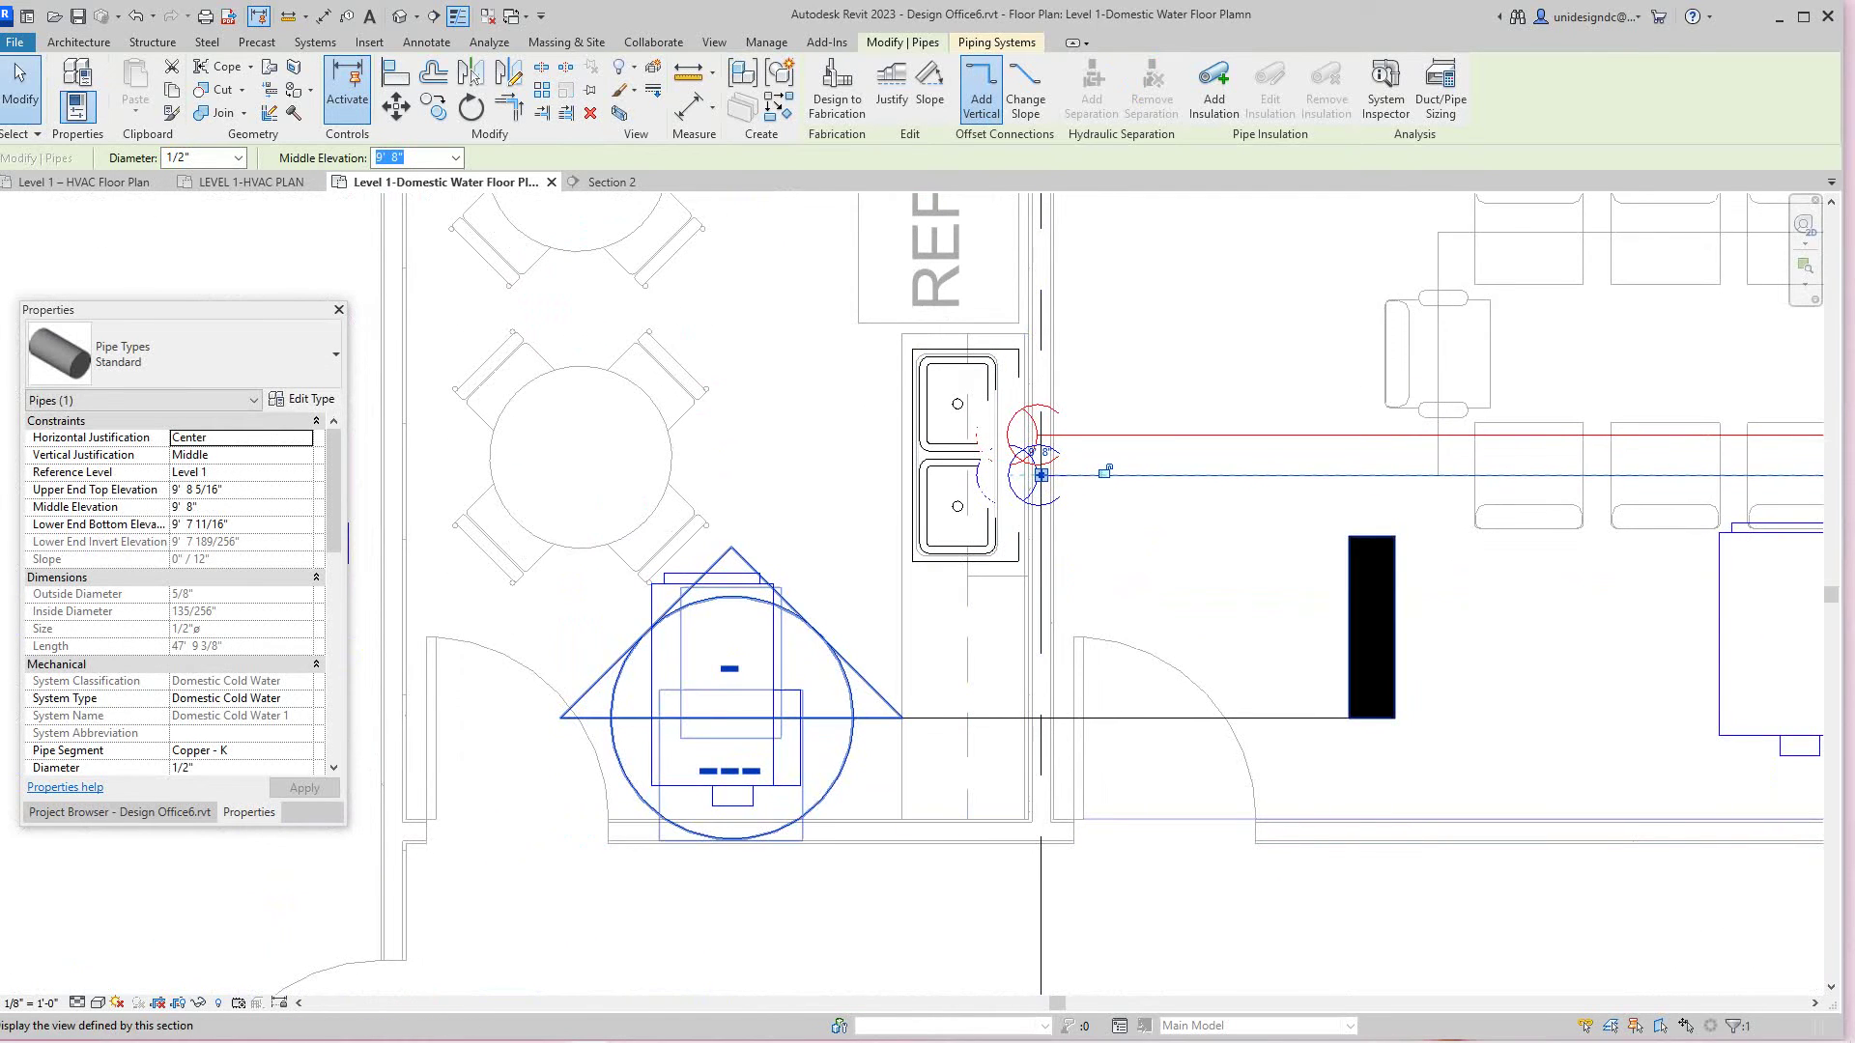
Step: Open the Section 2 view at the cold water branch below the kitchen sink
double_click(739, 718)
middle_drag(1058, 591, 1060, 442)
scroll(1060, 443, up, 1)
scroll(928, 725, up, 2)
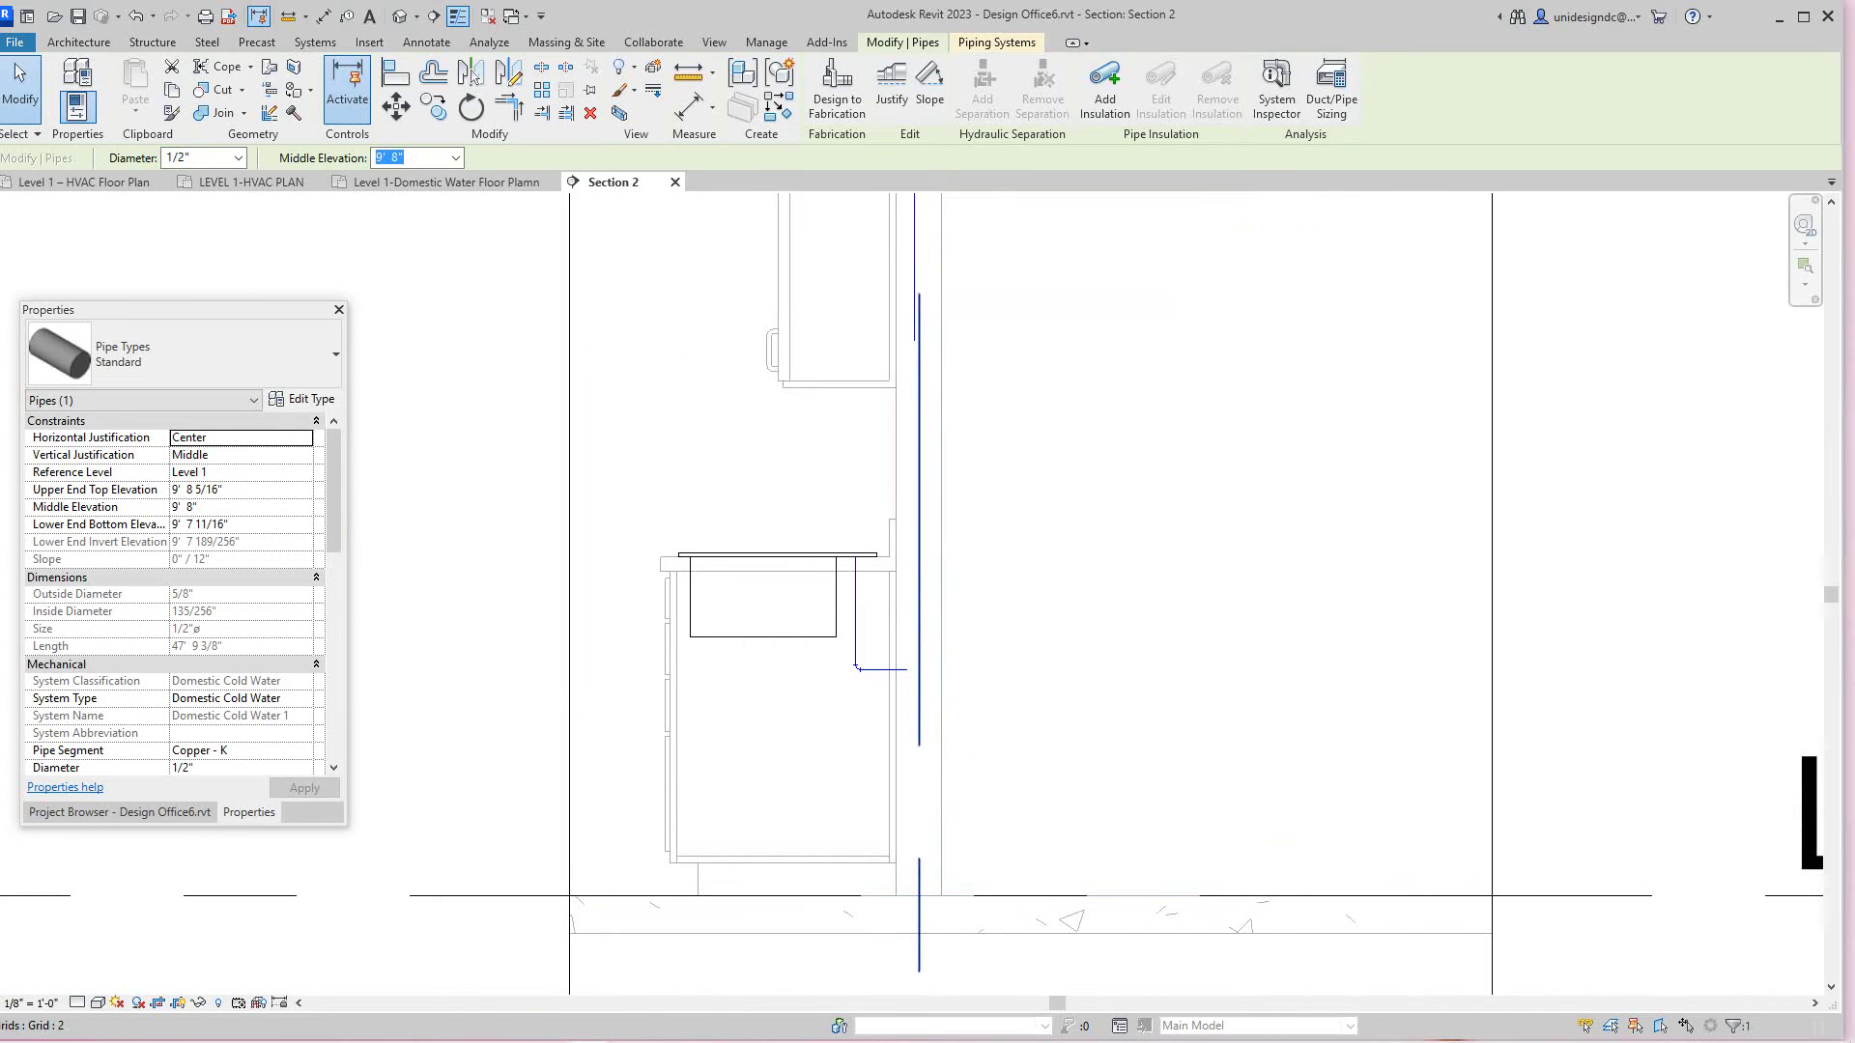
Step: Try to trim the sink's horizontal cold water branch and the vertical drop in the wall to a corner
scroll(916, 675, up, 2)
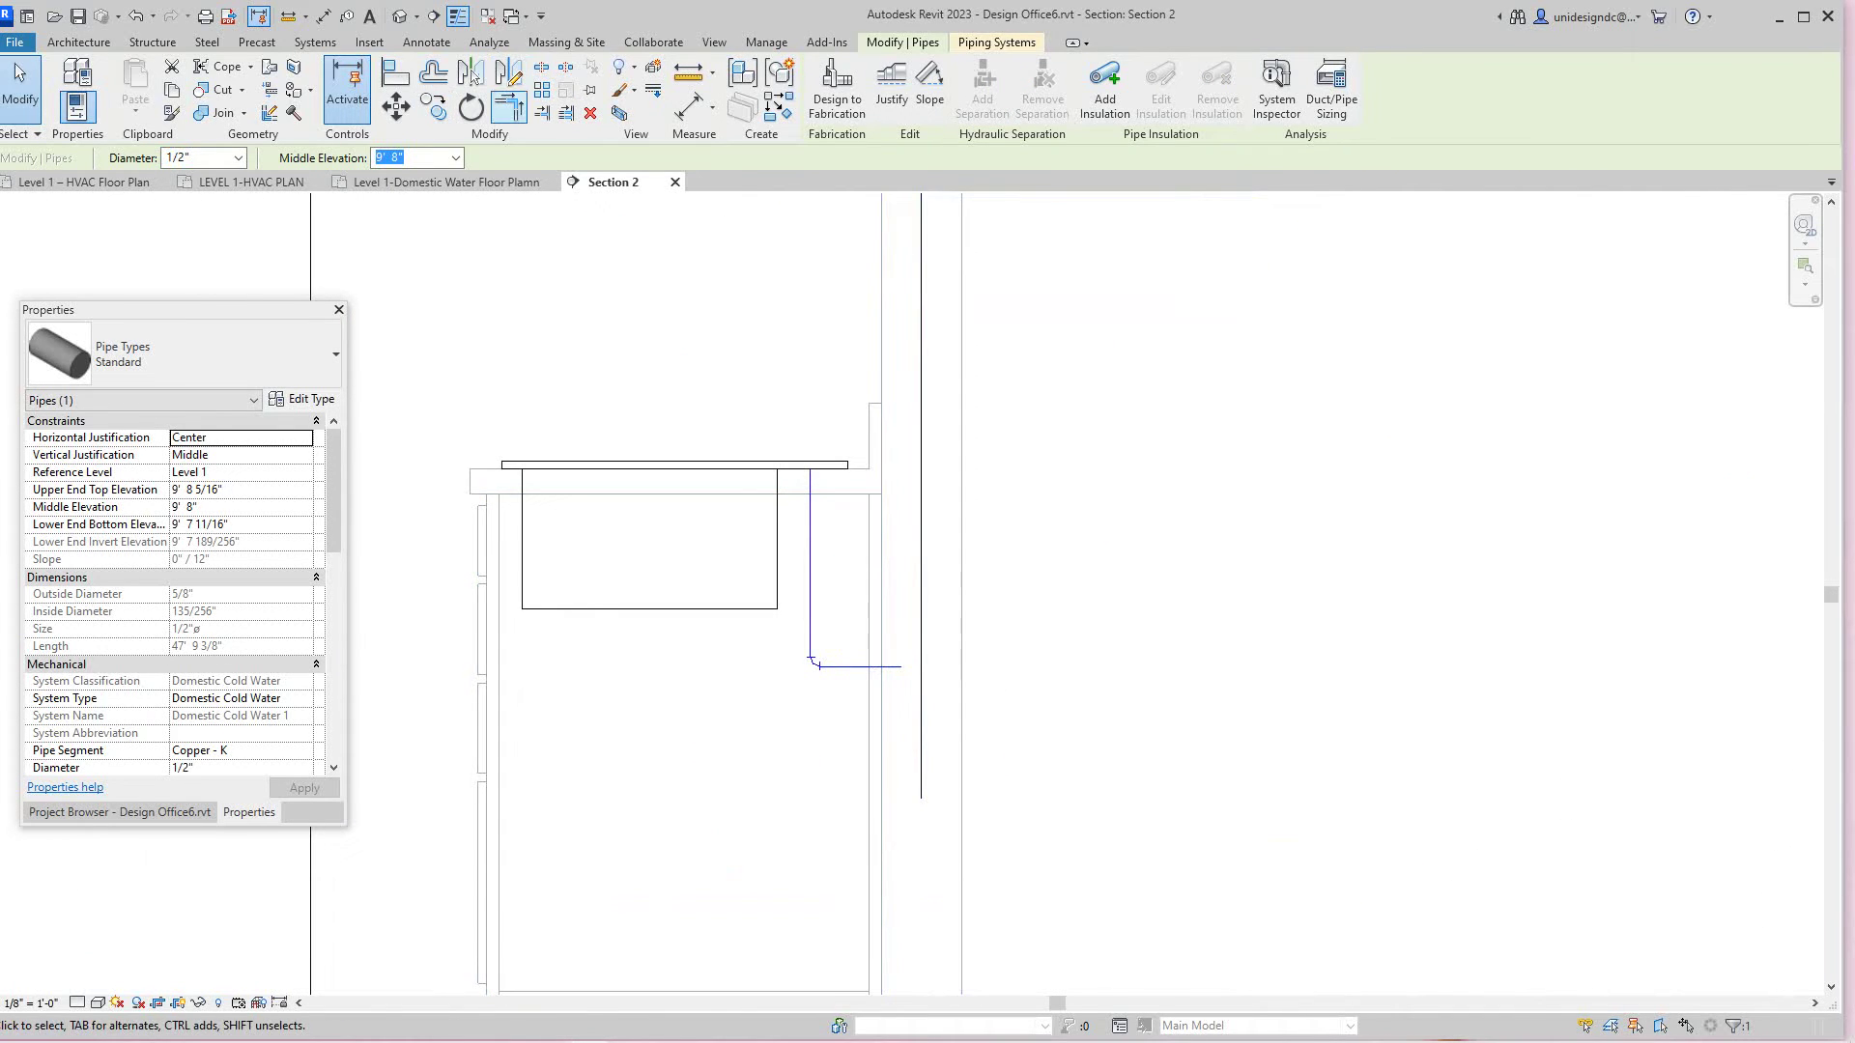
key(Escape)
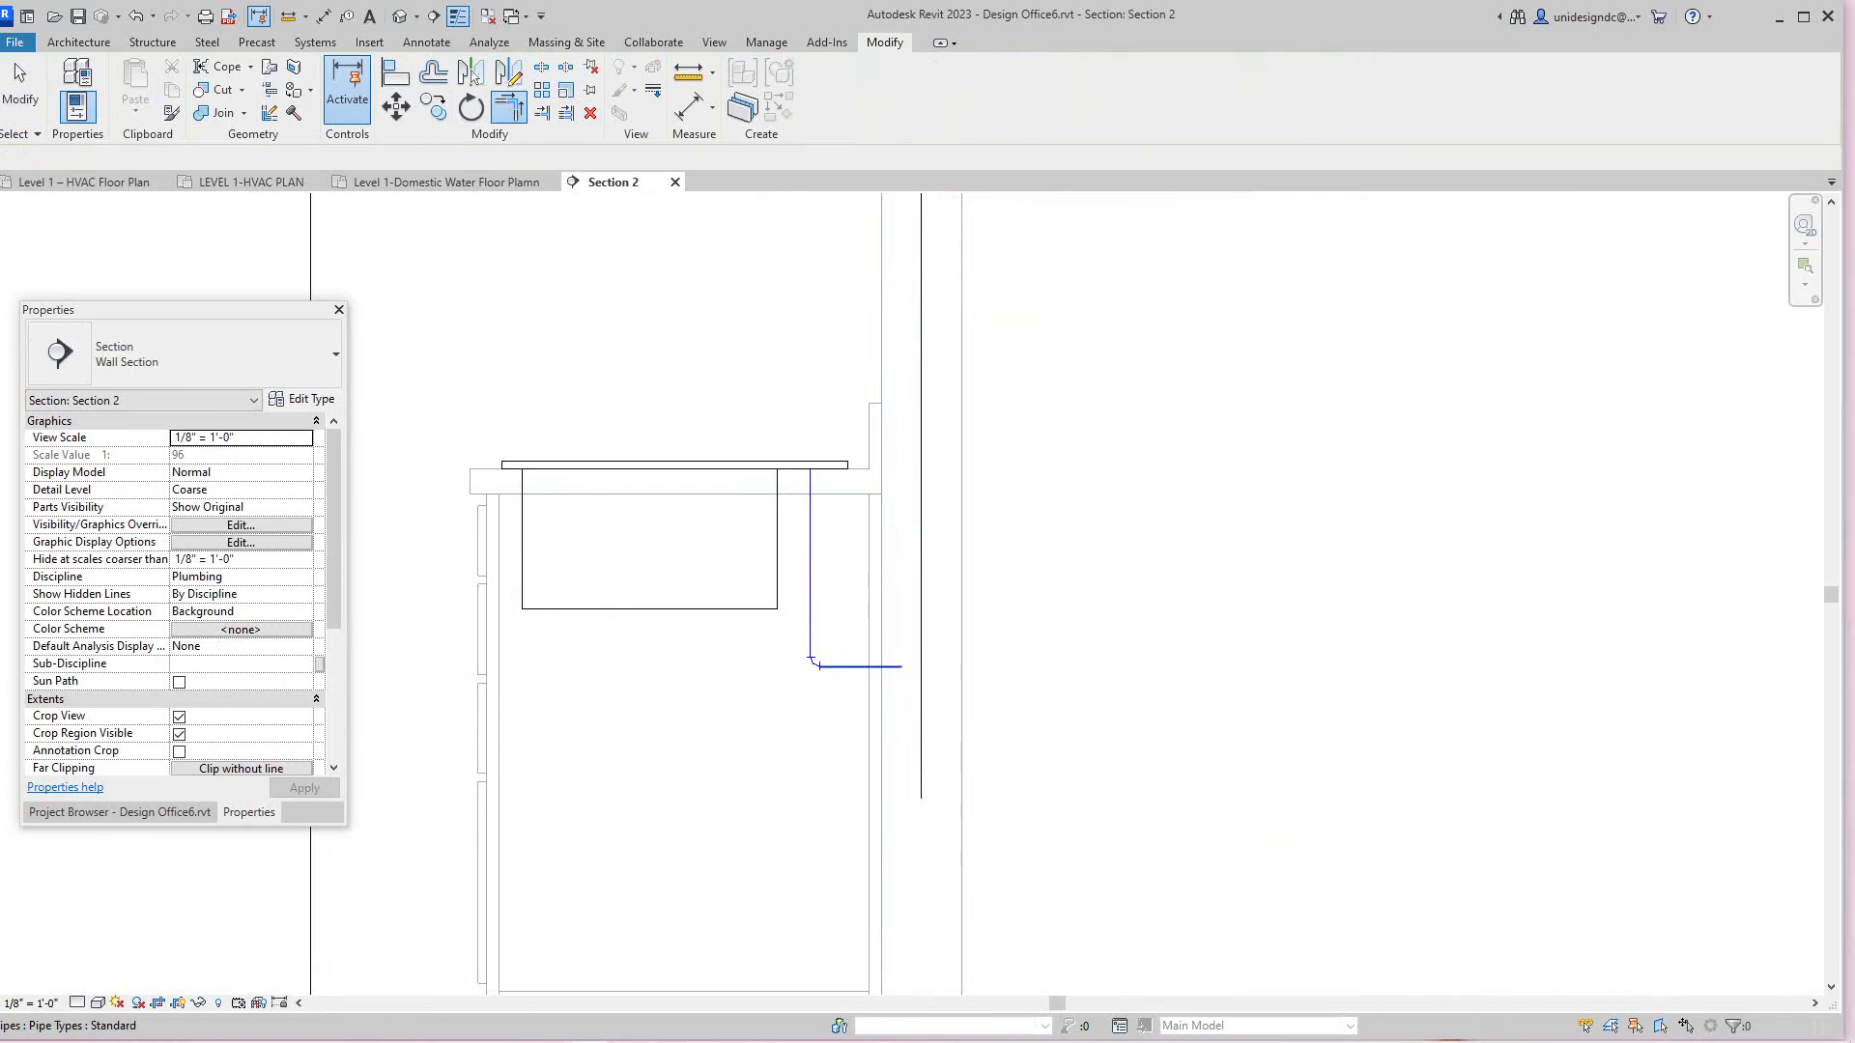
scroll(919, 657, up, 1)
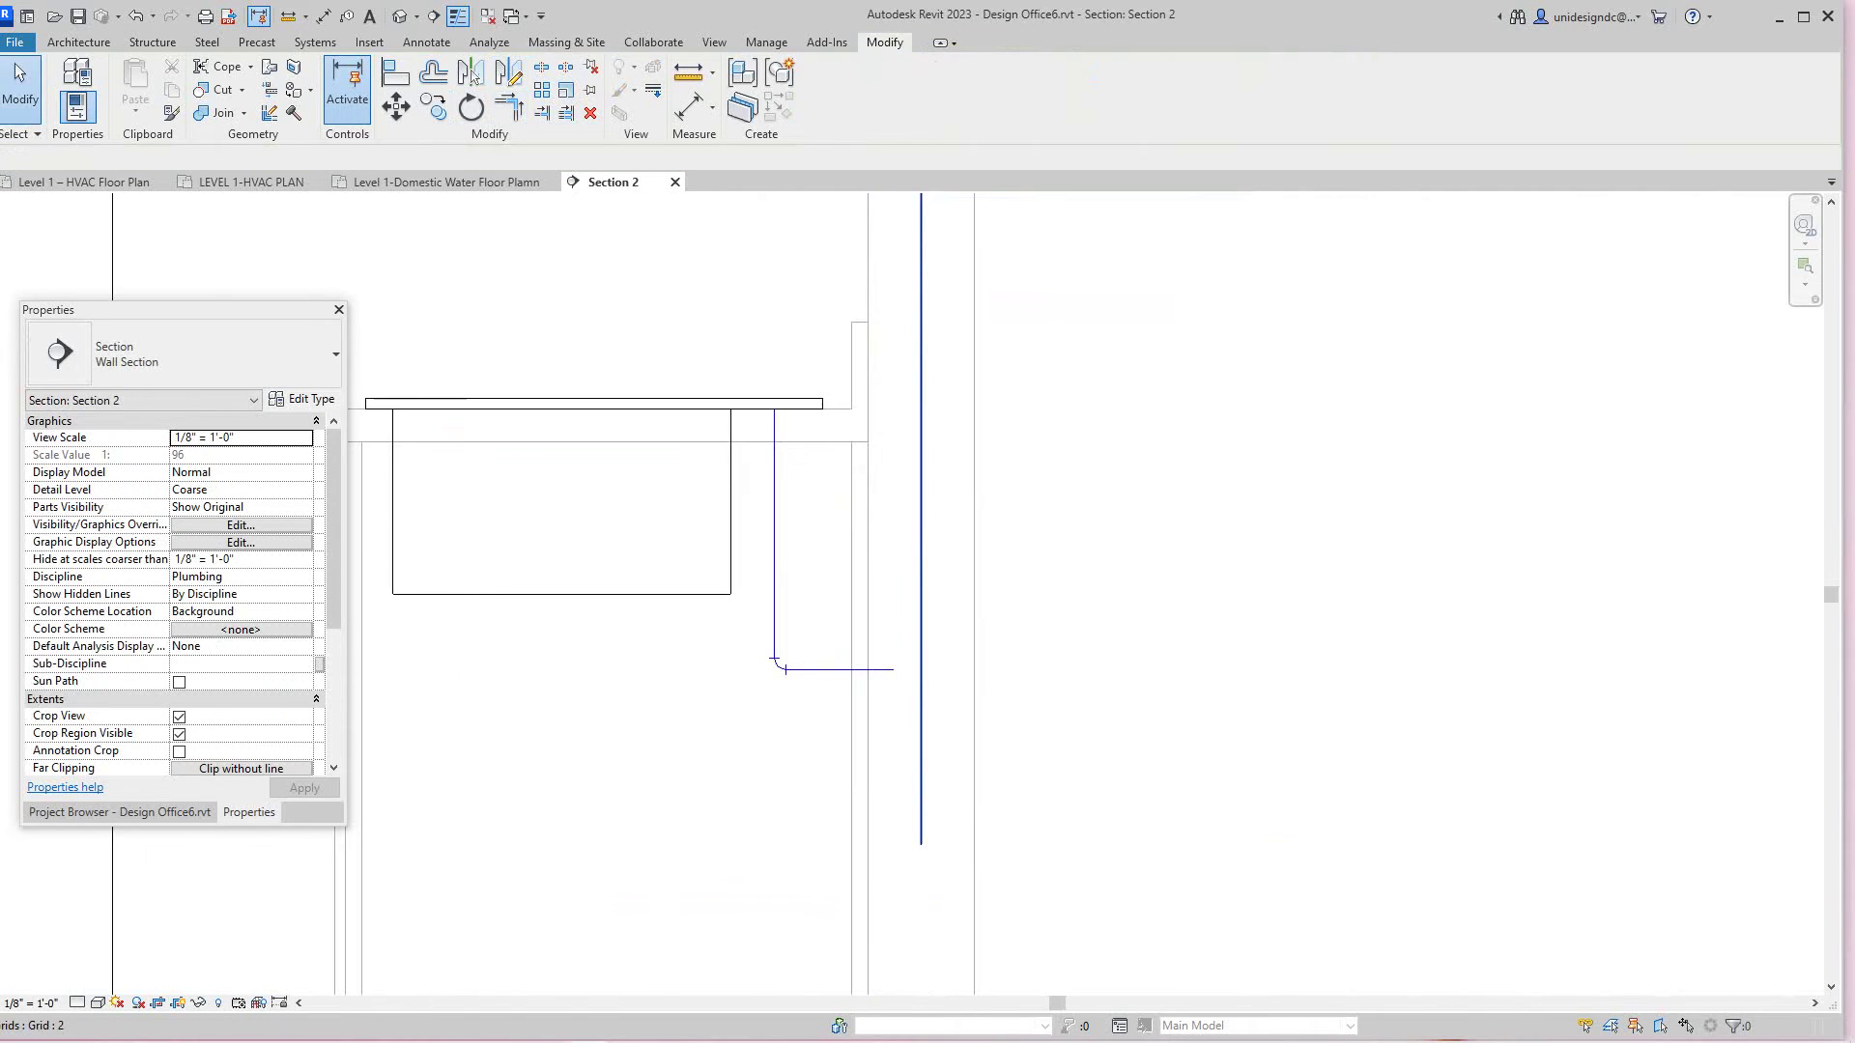
click(921, 658)
key(Escape)
scroll(921, 675, up, 1)
middle_drag(921, 674, 910, 609)
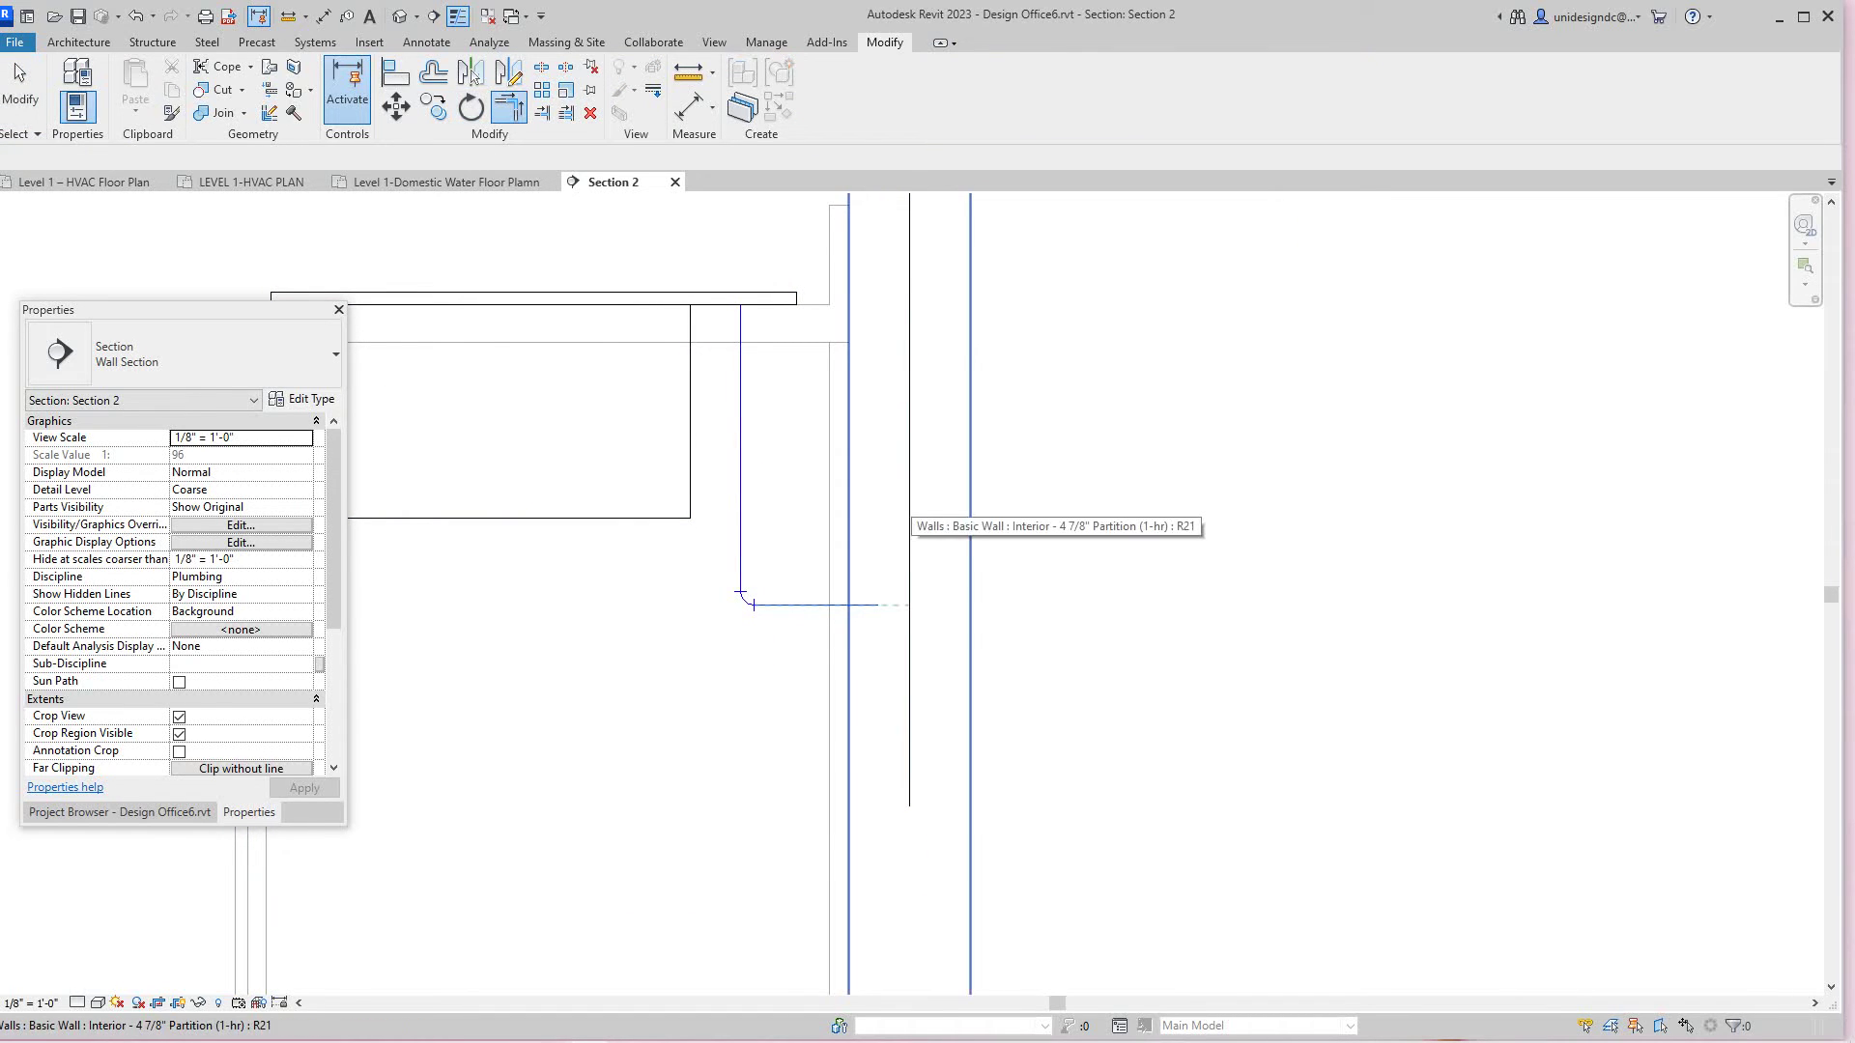
scroll(916, 616, down, 8)
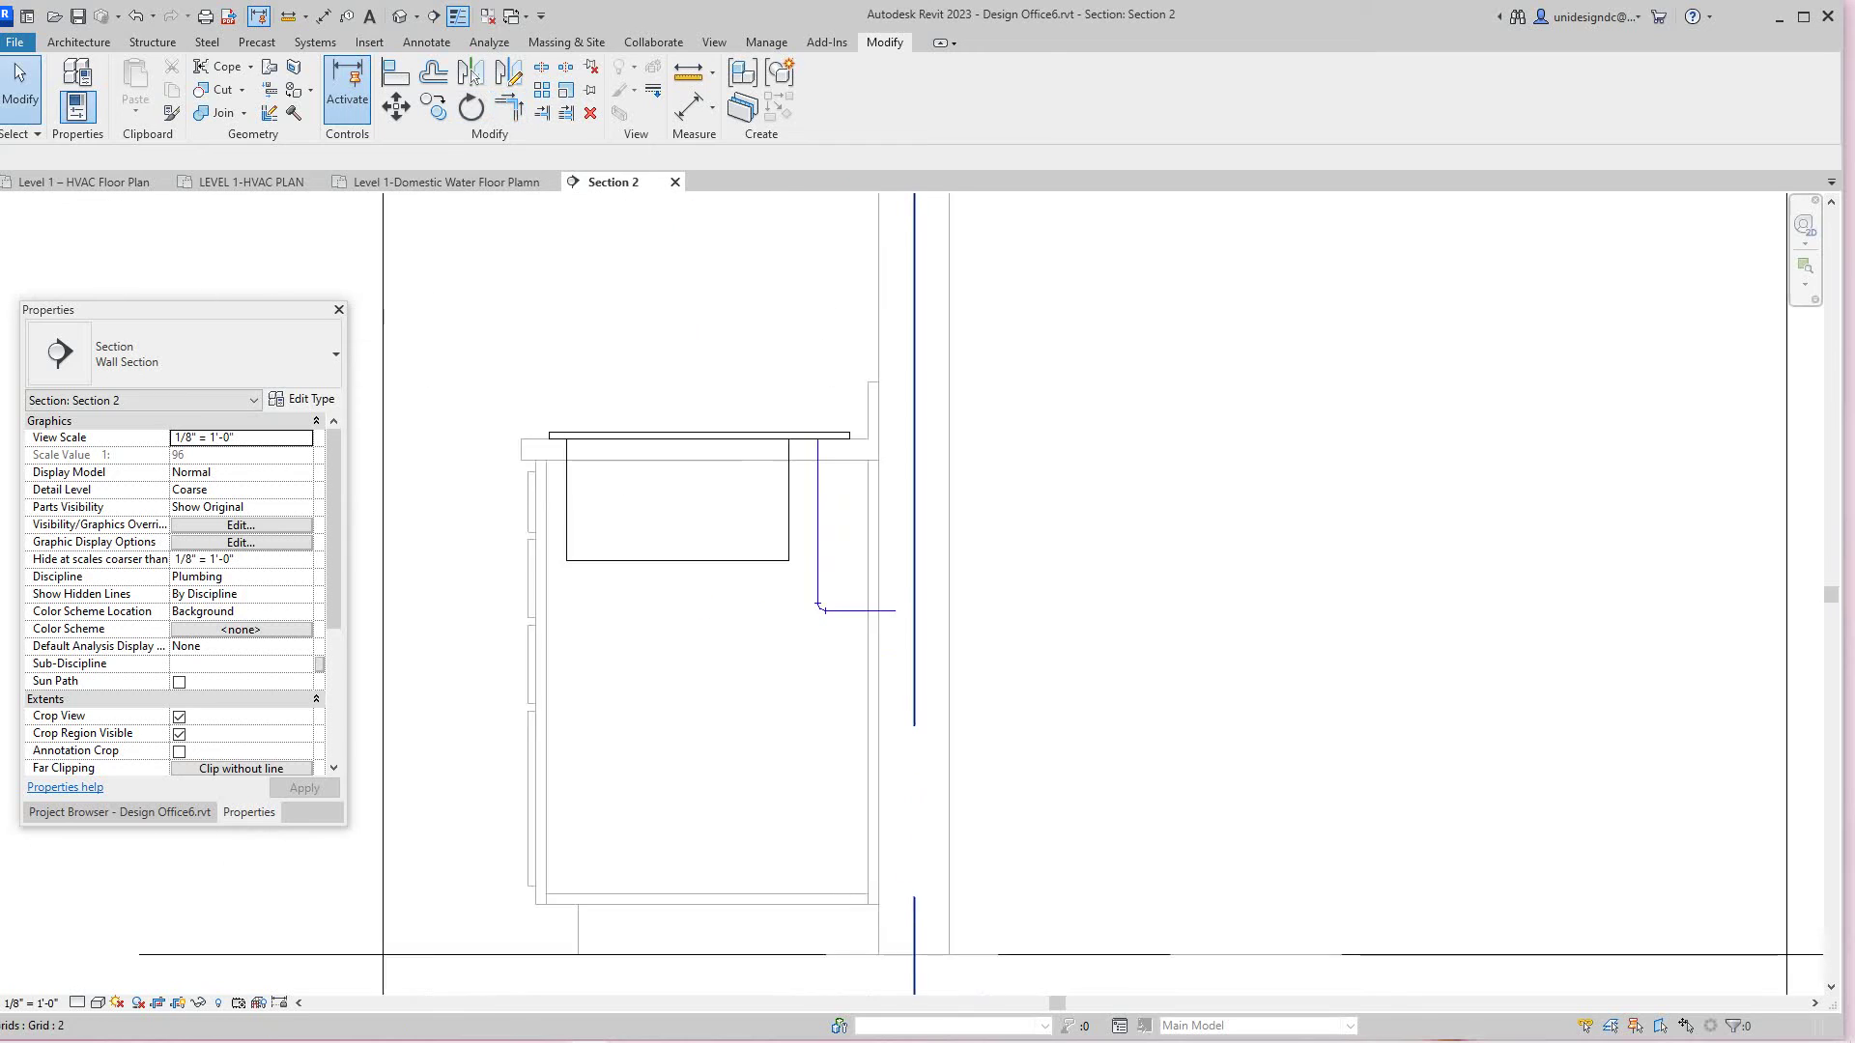
Step: Join the vertical cold water drop and the horizontal sink branch inside the wall with Trim/Extend to Corner
scroll(916, 616, down, 1)
middle_drag(913, 580, 926, 681)
scroll(922, 638, up, 3)
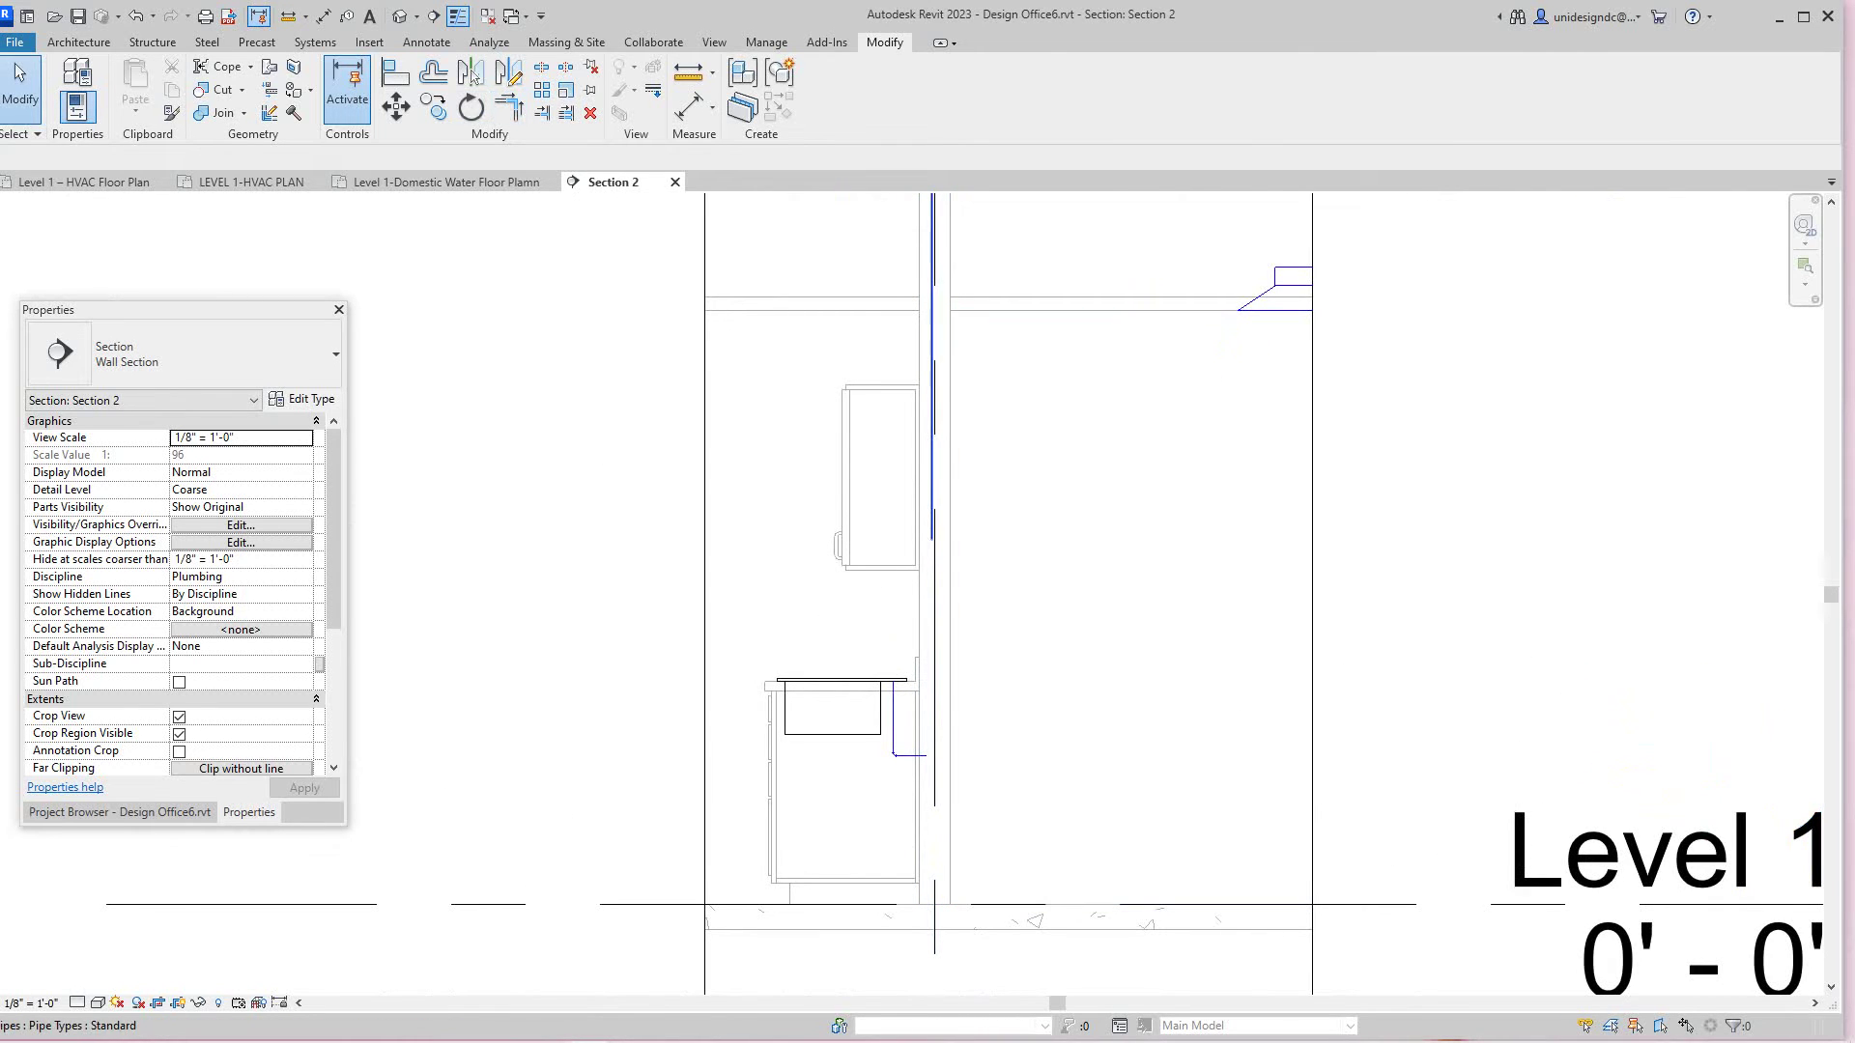
scroll(894, 755, up, 2)
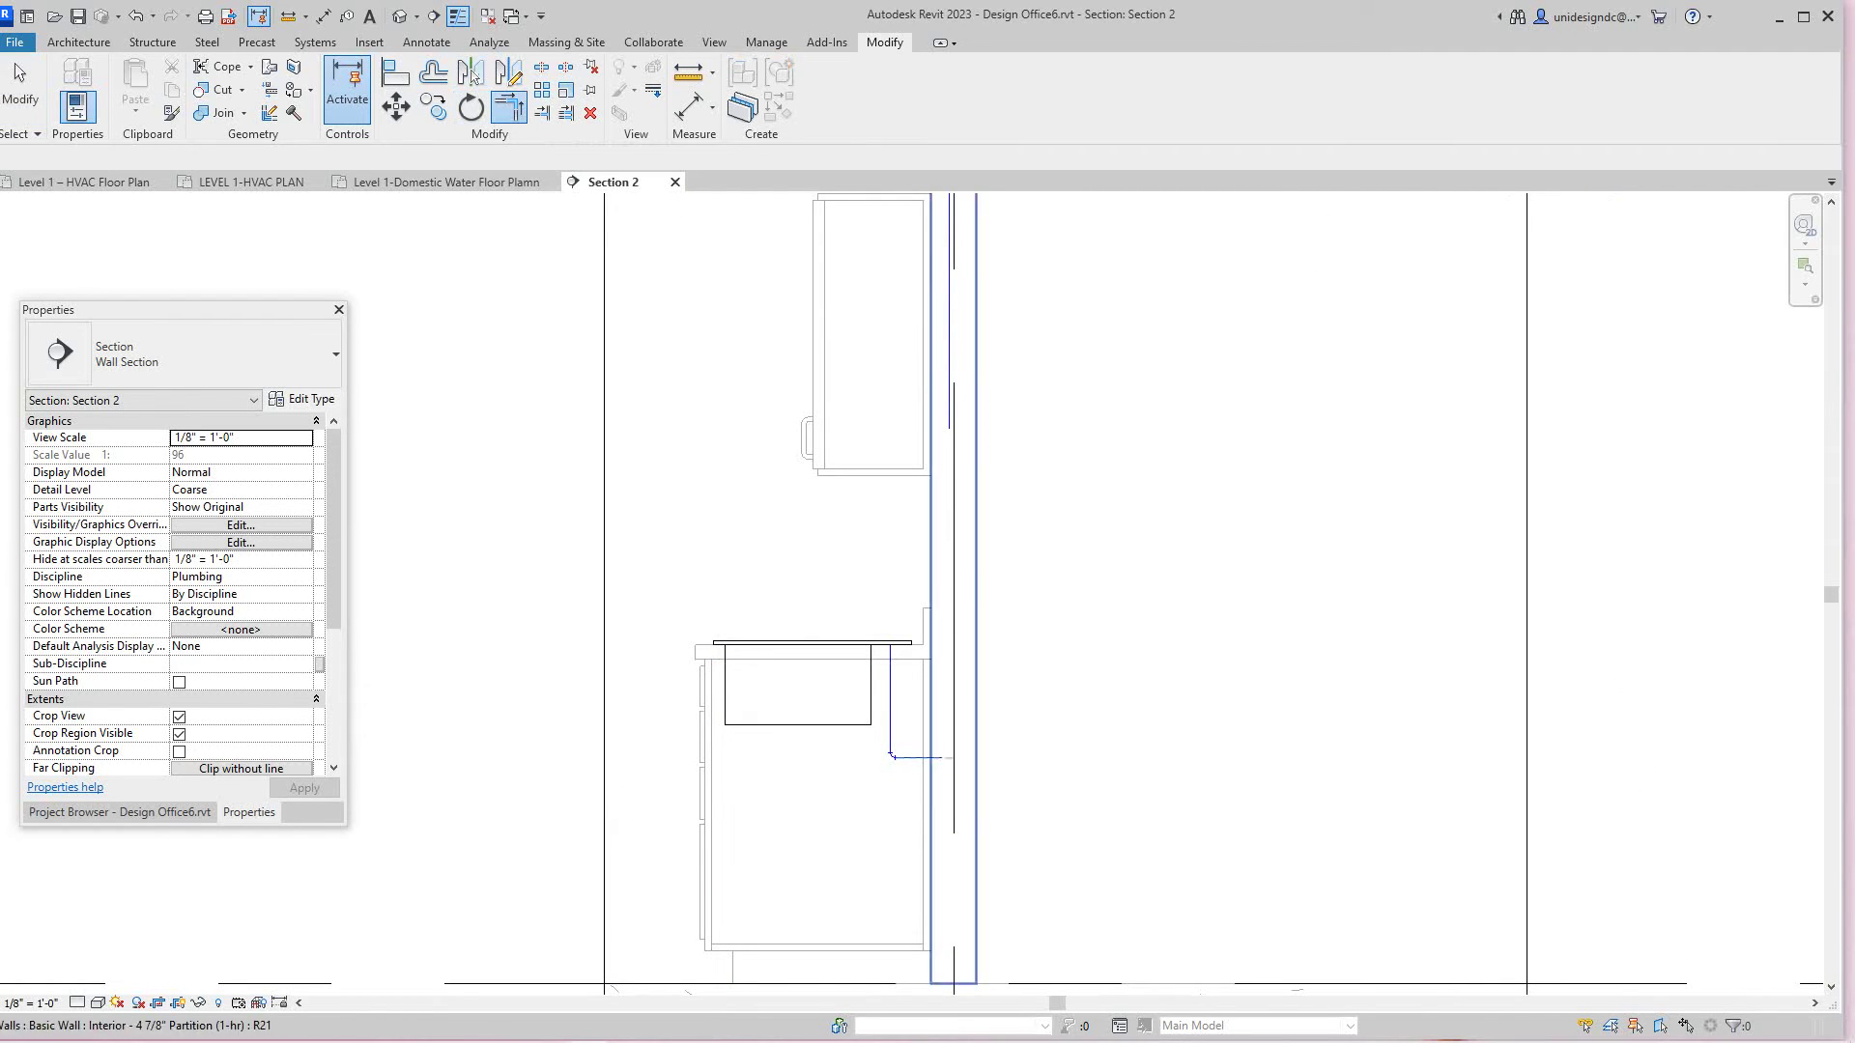
scroll(1033, 679, down, 7)
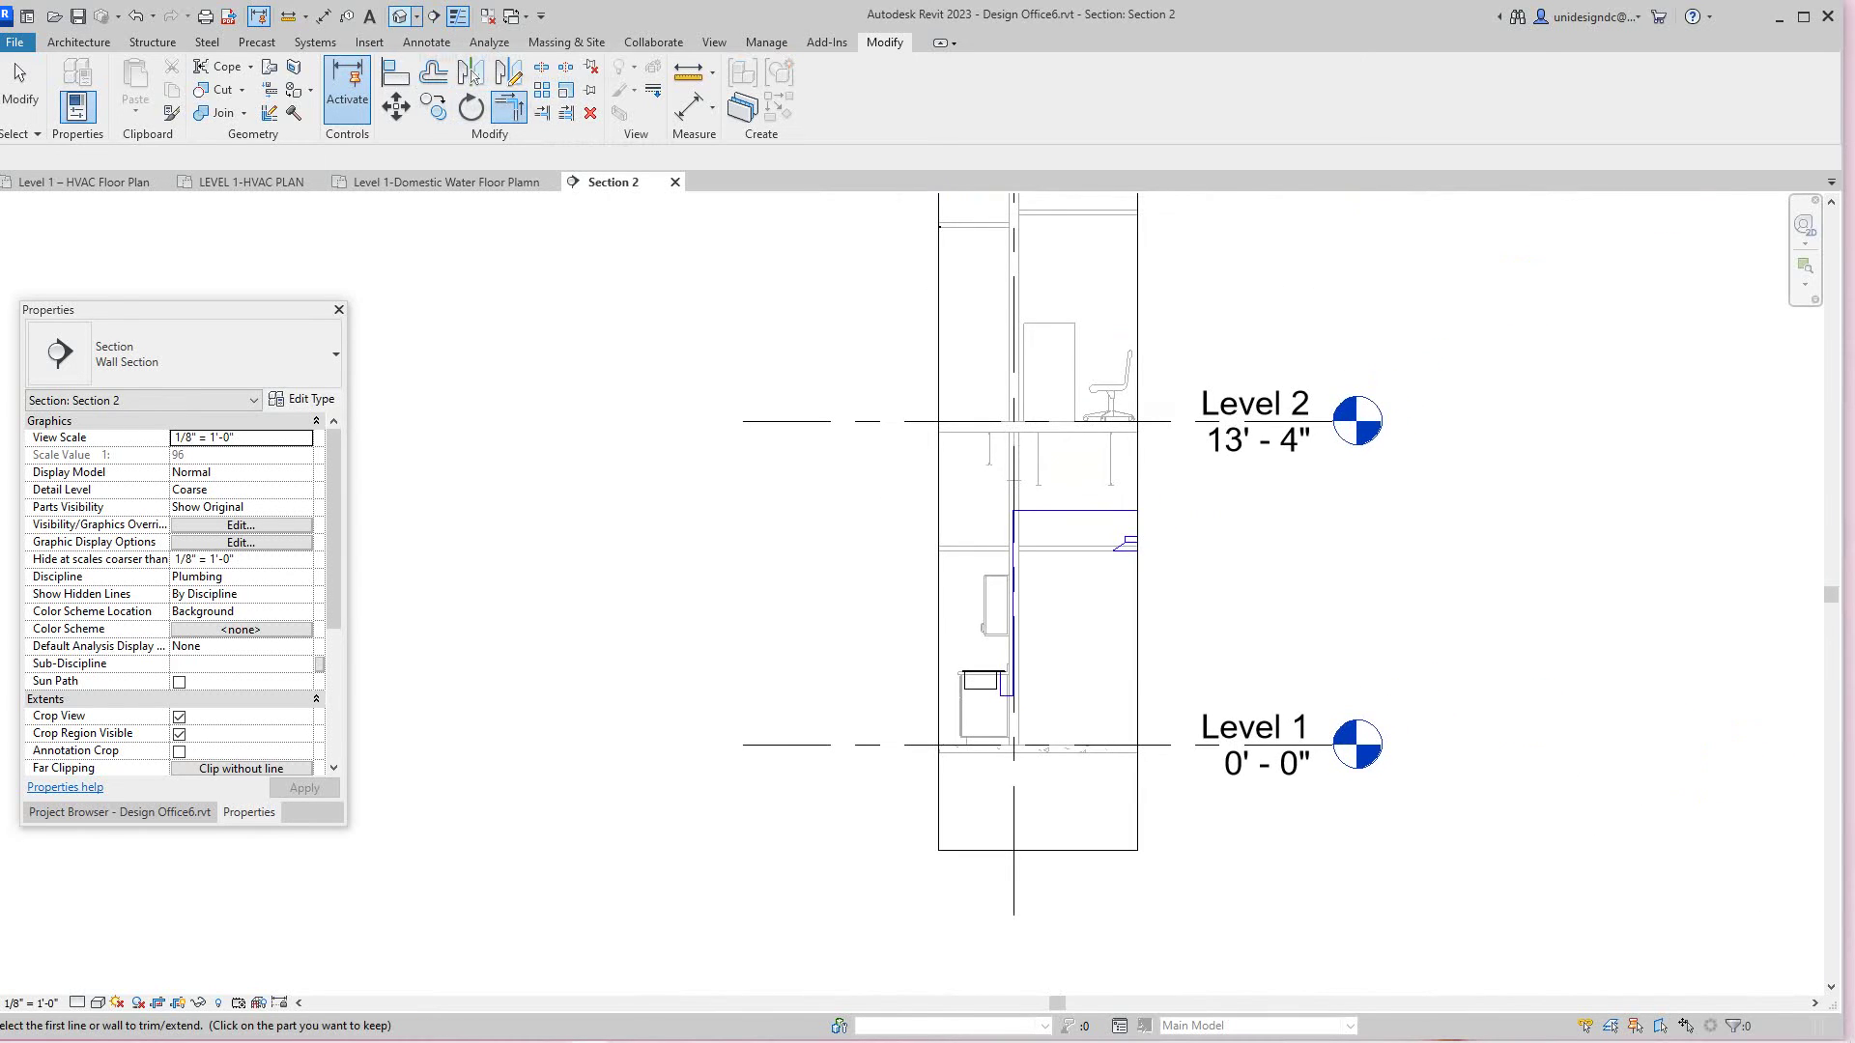
scroll(1009, 660, down, 2)
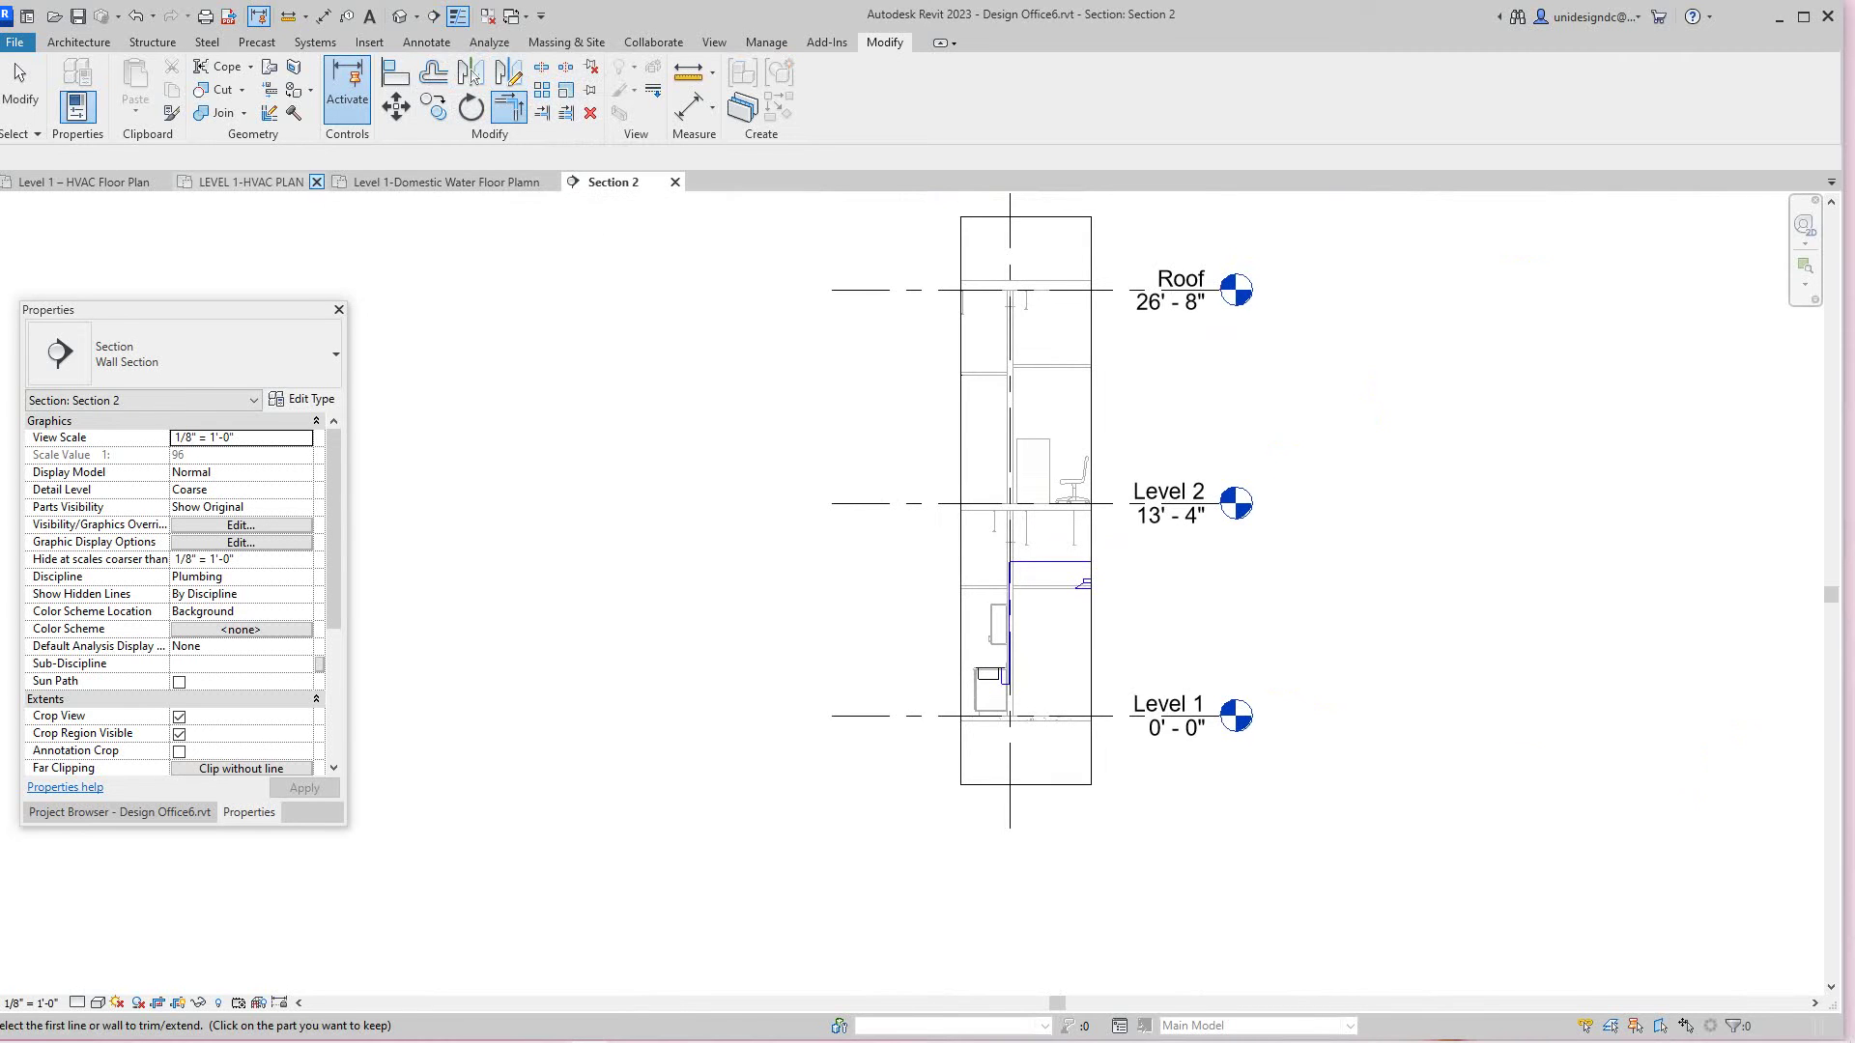
Step: Return to the Level 1-Domestic Water floor plan and review the hot and cold runs between water heater and kitchen sink
click(367, 183)
scroll(875, 529, down, 6)
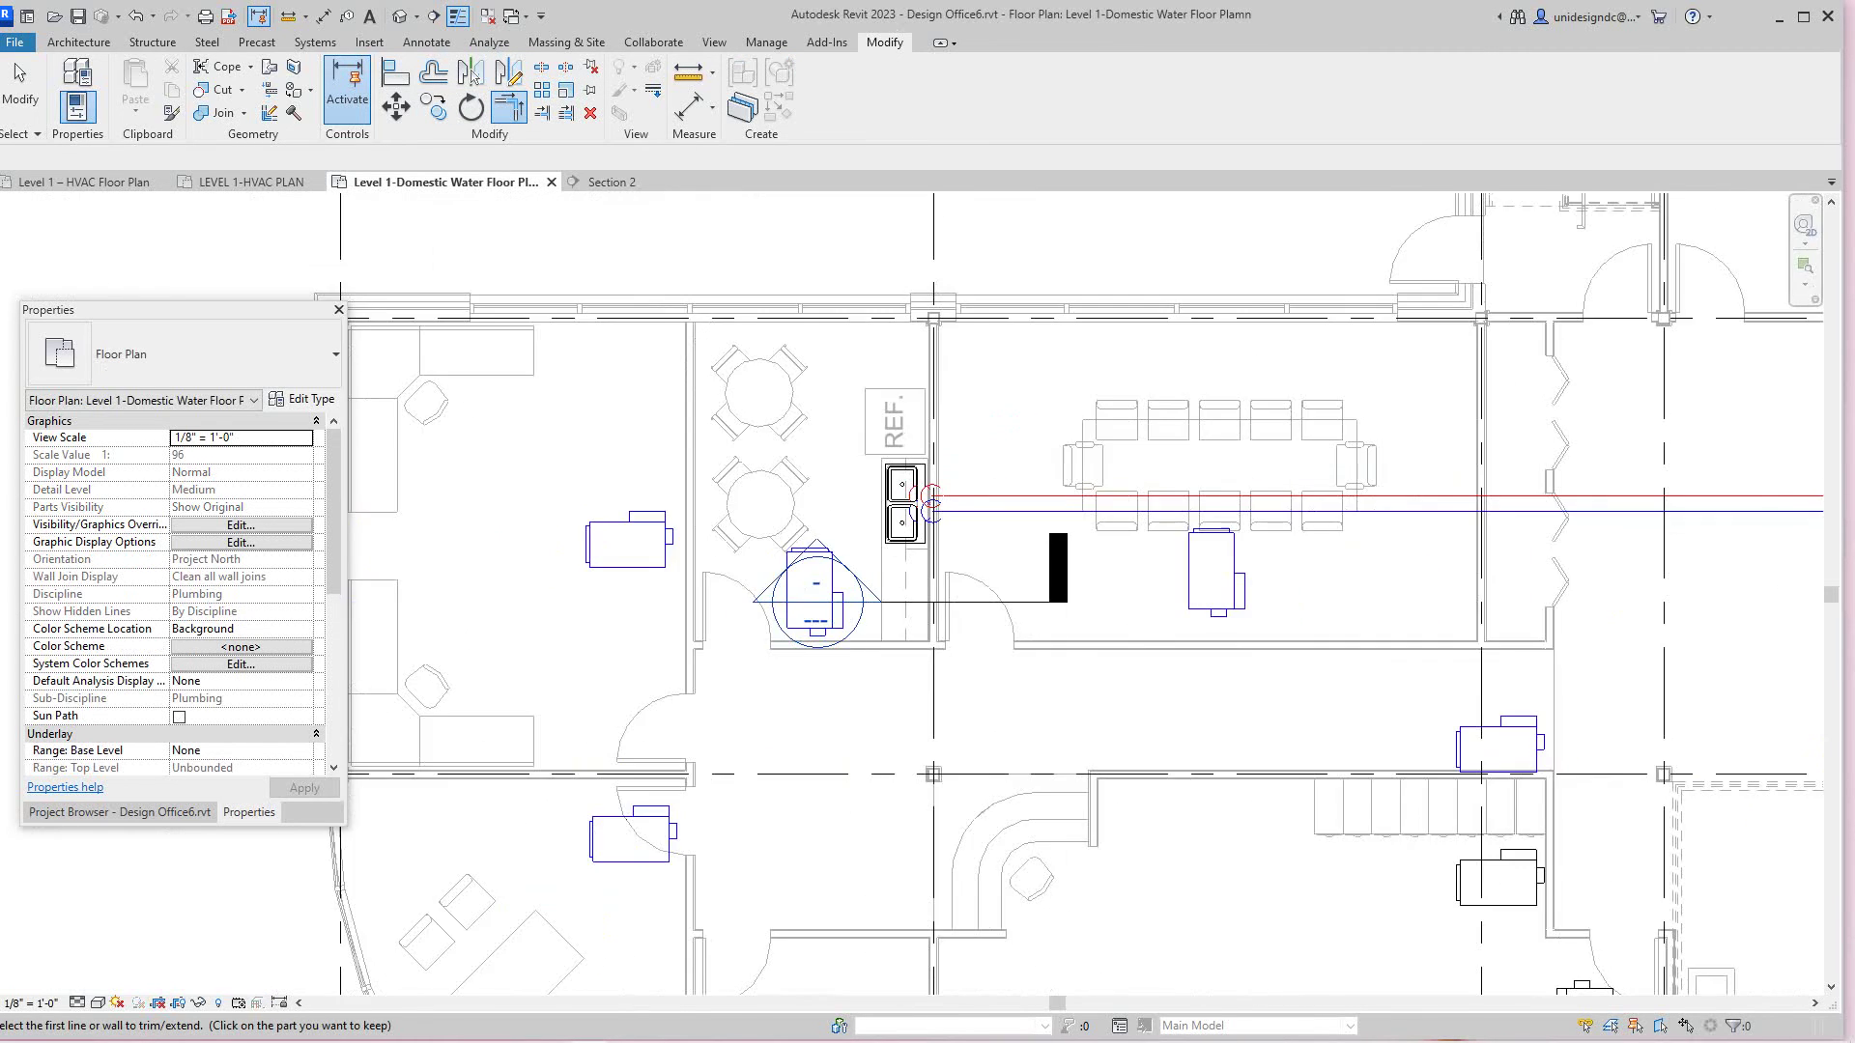
middle_drag(876, 529, 642, 635)
scroll(915, 584, down, 3)
middle_drag(916, 584, 916, 602)
scroll(1363, 397, up, 5)
middle_drag(1363, 397, 1358, 361)
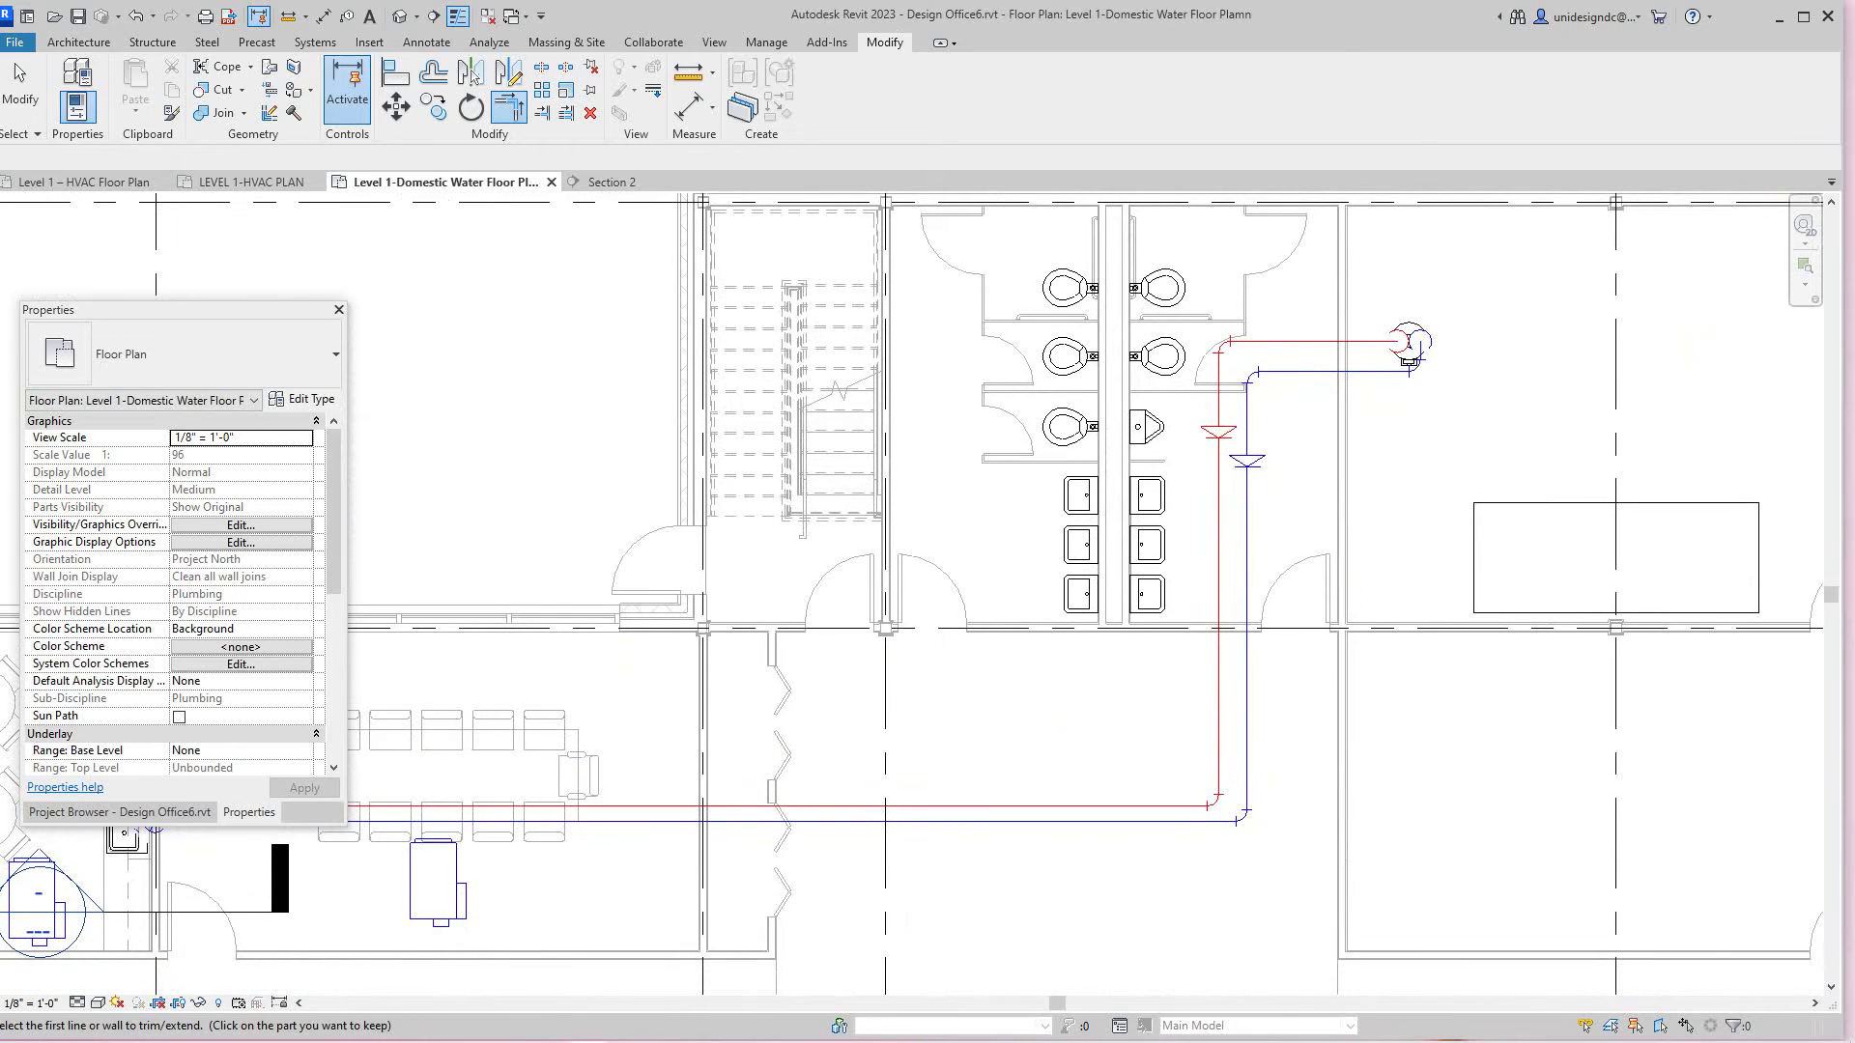
scroll(1174, 329, down, 1)
middle_drag(1174, 328, 1382, 307)
scroll(1337, 302, down, 2)
scroll(664, 654, up, 4)
scroll(686, 604, down, 2)
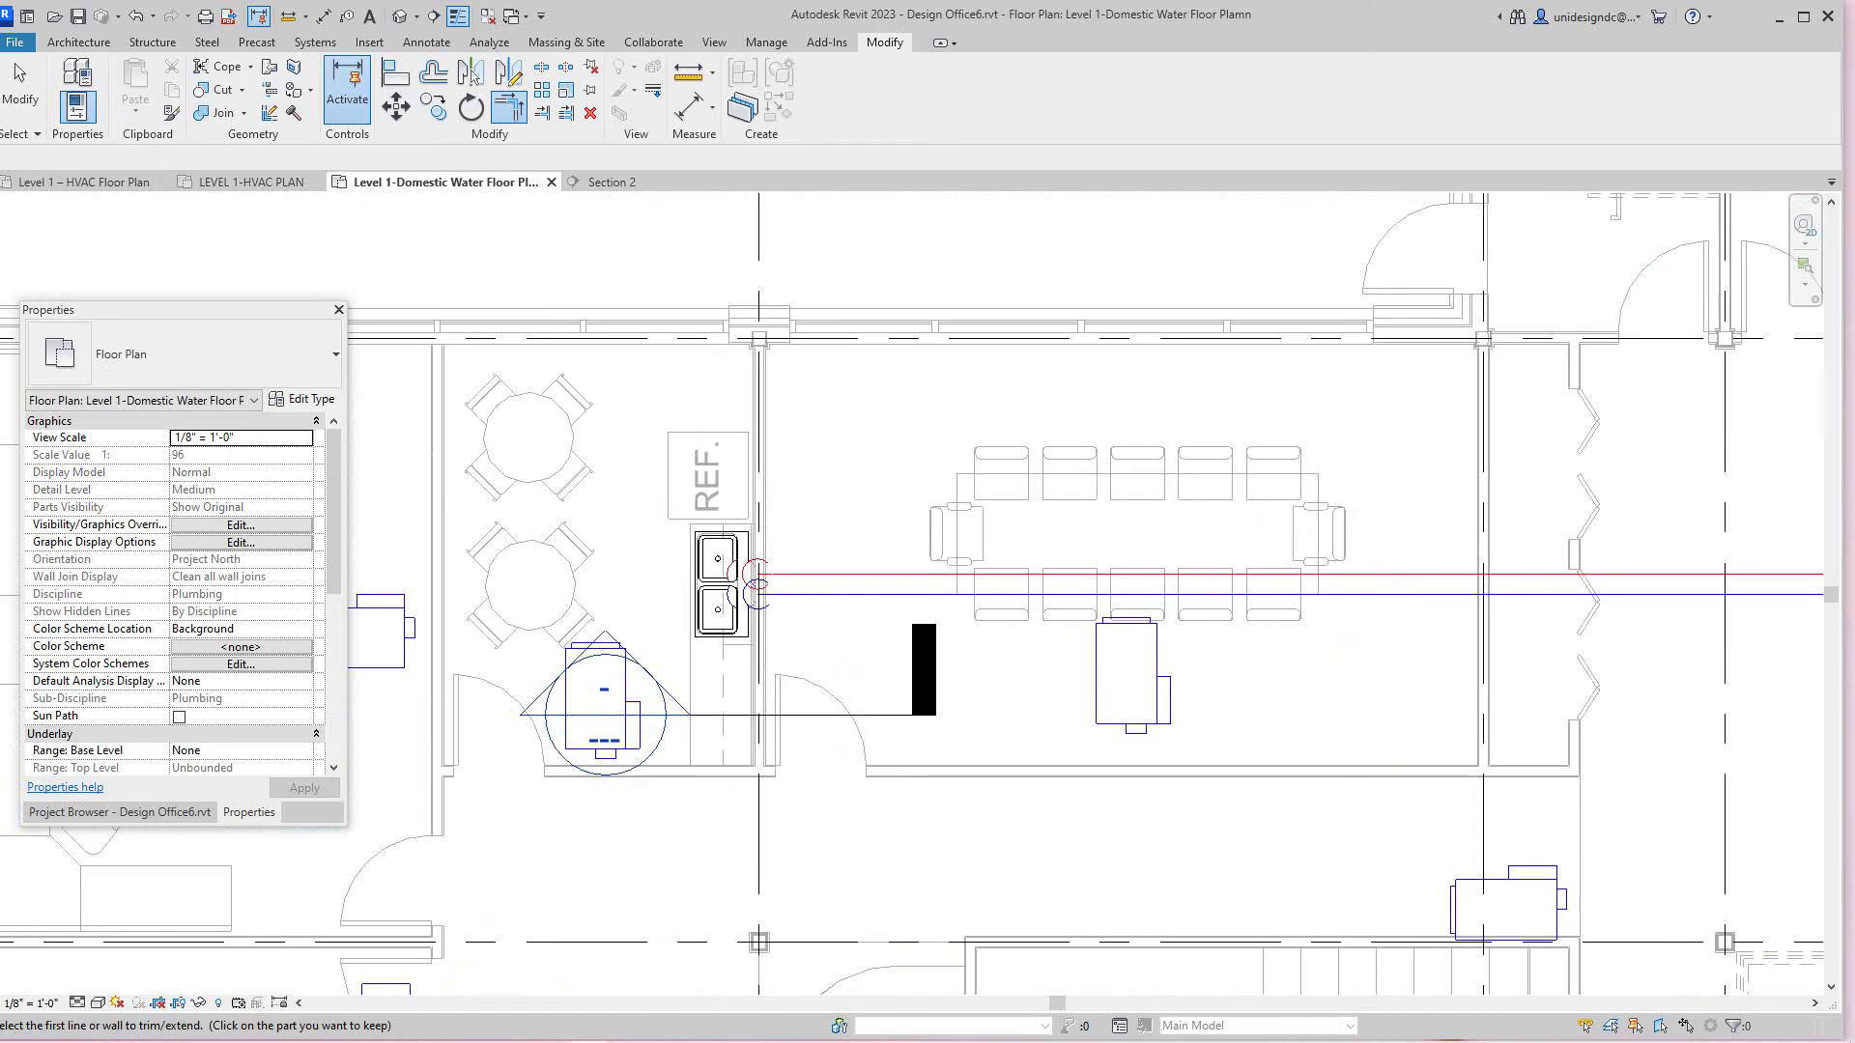
Step: Set the domestic water floor plan's detail level to Medium
click(77, 1003)
click(106, 965)
scroll(739, 690, down, 3)
middle_drag(821, 490, 846, 478)
scroll(831, 696, down, 1)
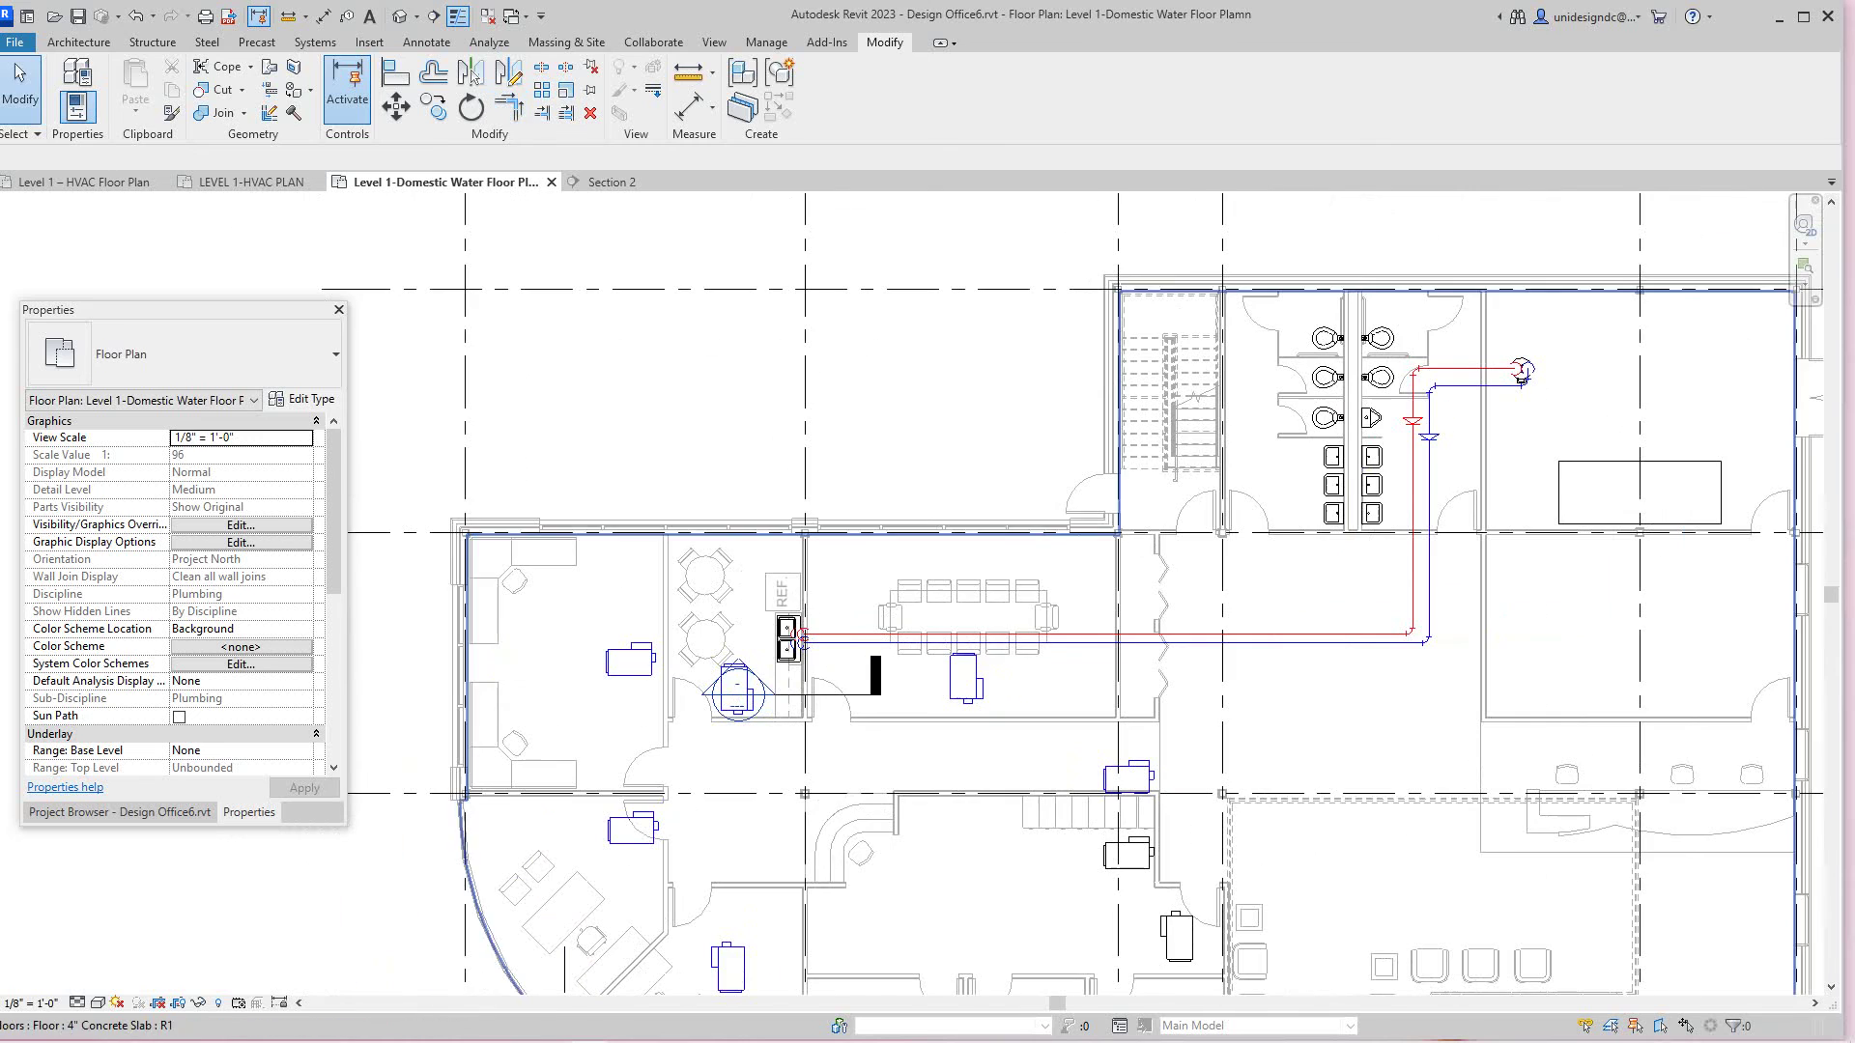
Step: Lengthen the Section 2 line east past the north-south pipe runs, widen its crop to match, and push its view depth north
click(859, 695)
drag(871, 695, 1105, 695)
drag(1499, 695, 1617, 695)
drag(871, 668, 907, 668)
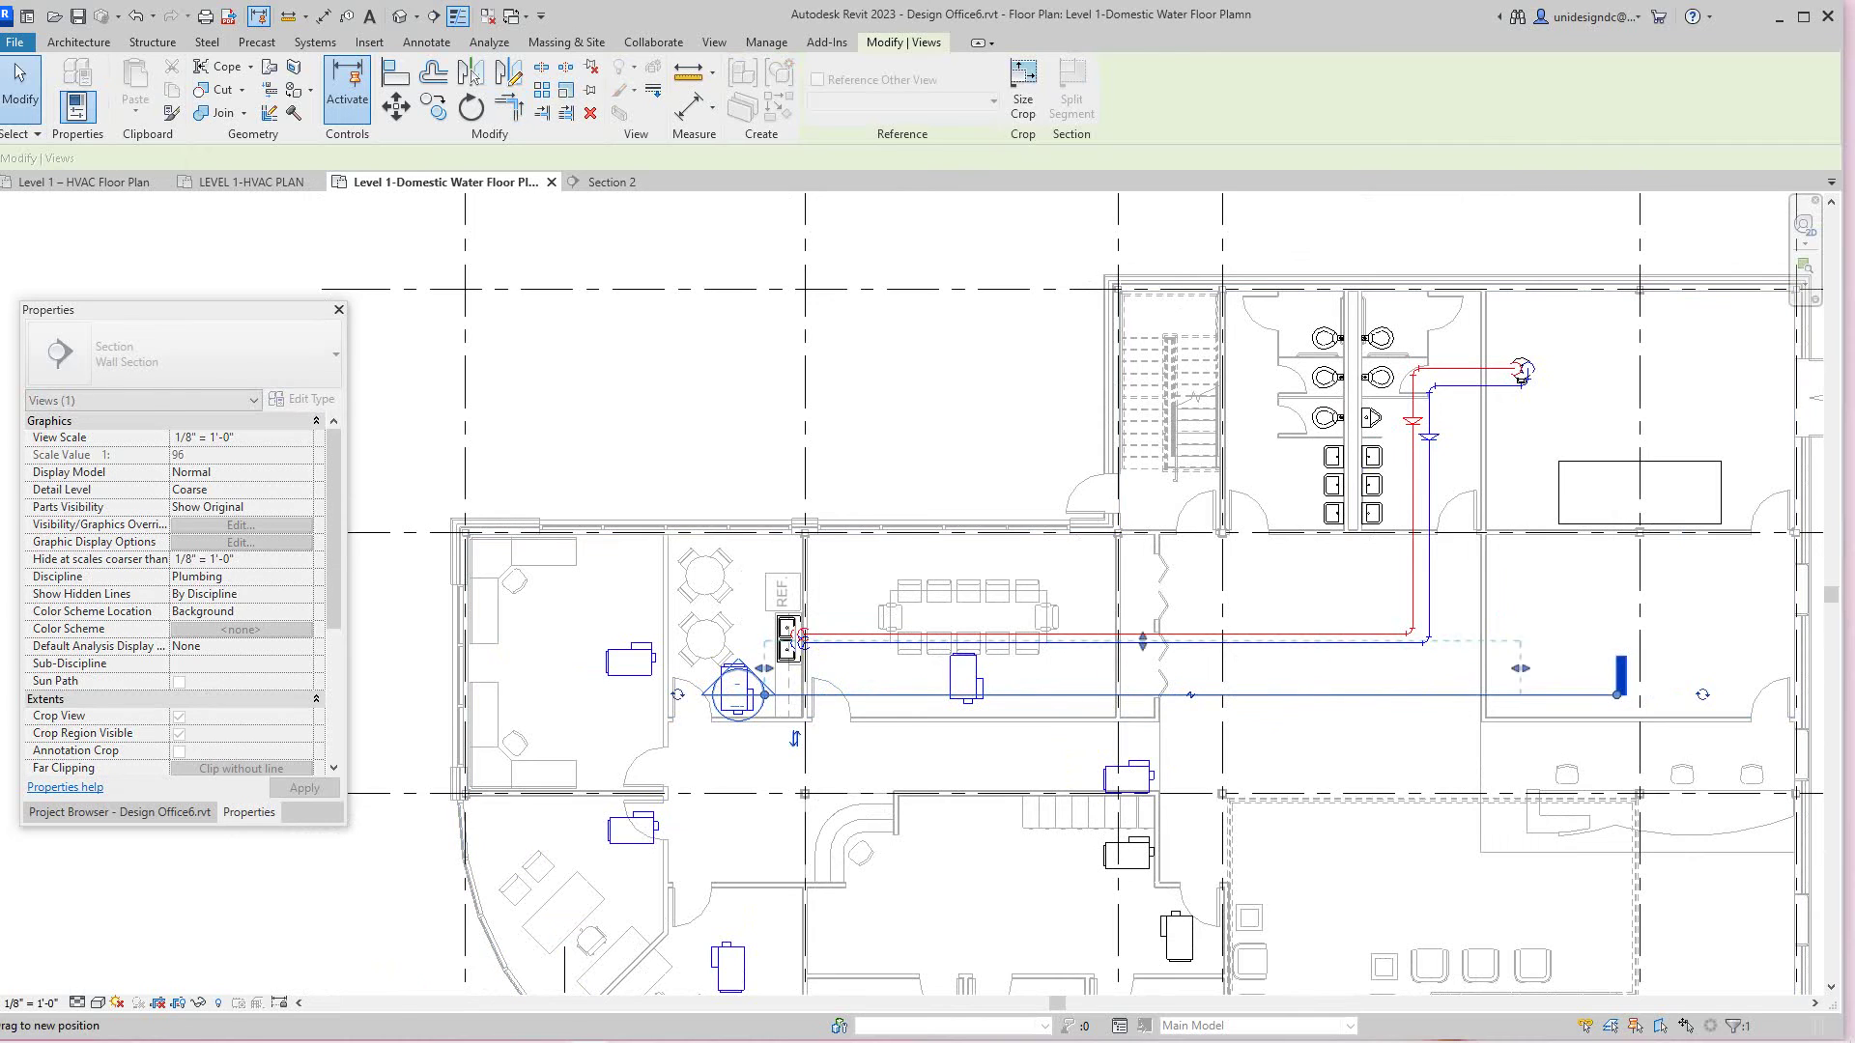
drag(1627, 668, 1624, 668)
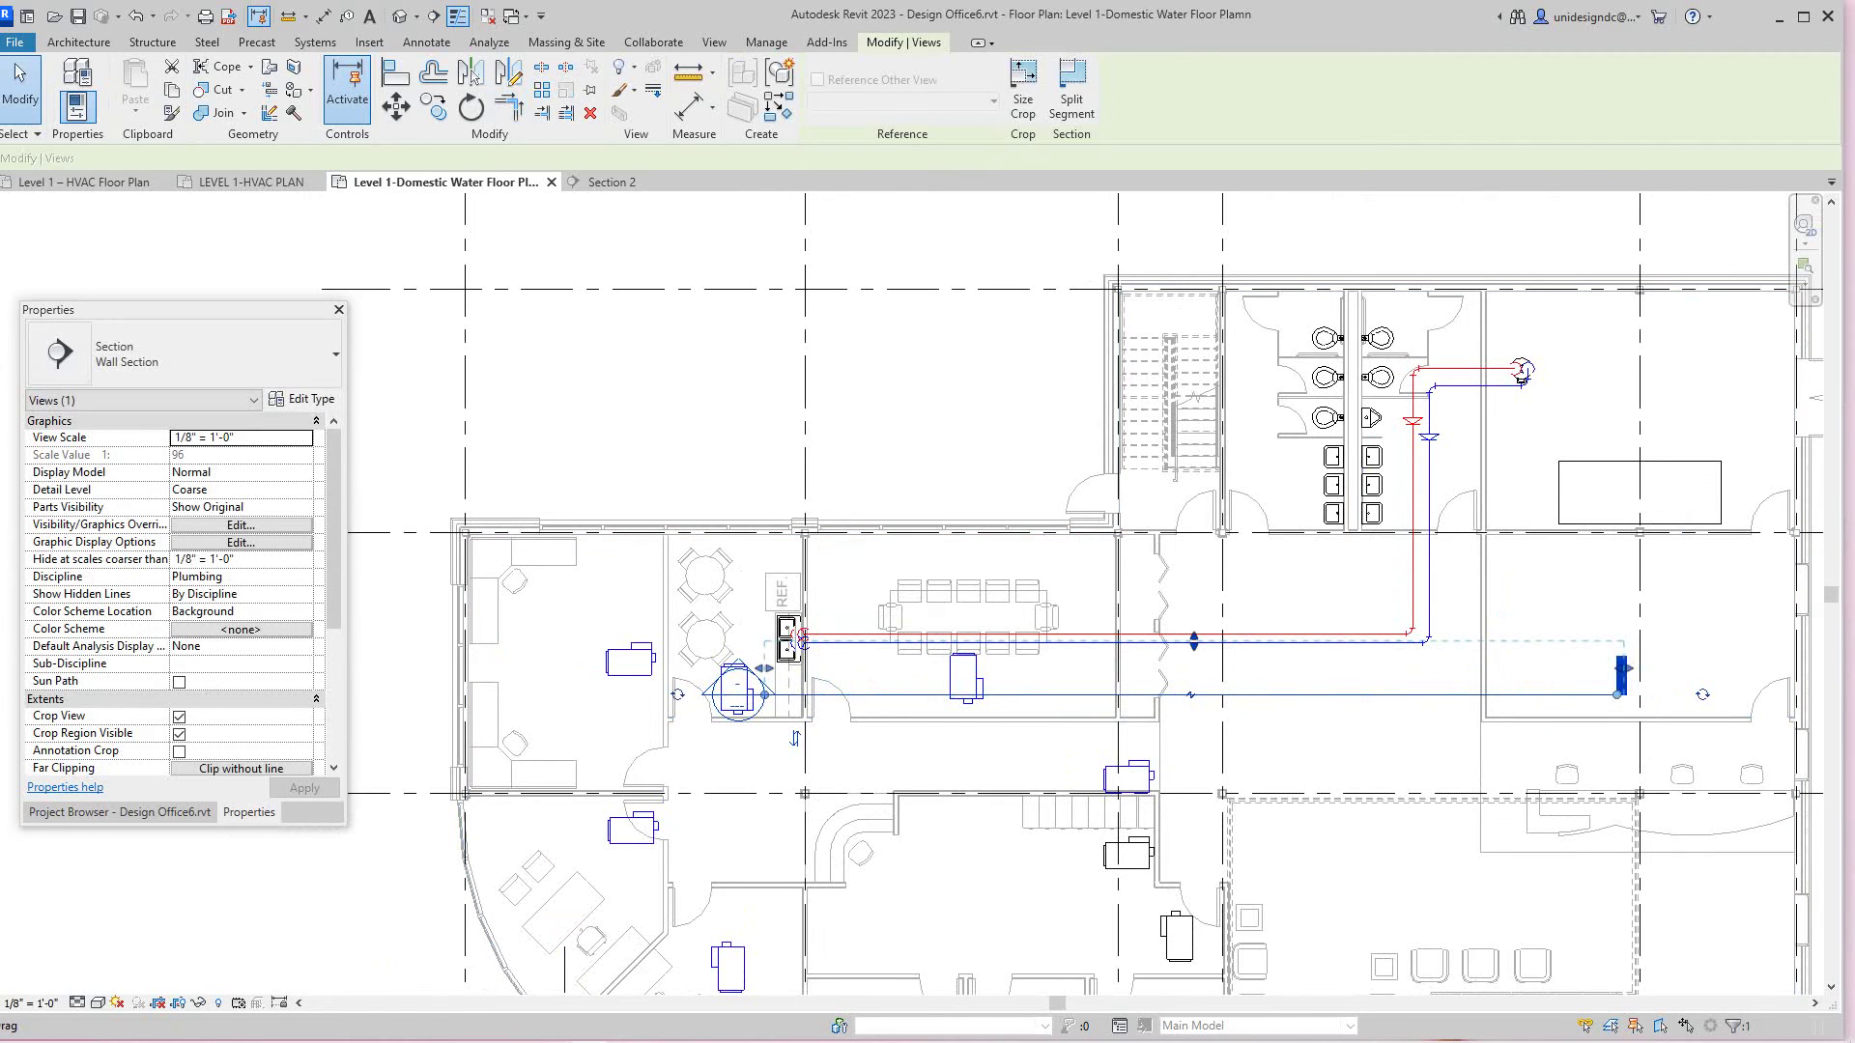
drag(1194, 640, 1194, 497)
key(Escape)
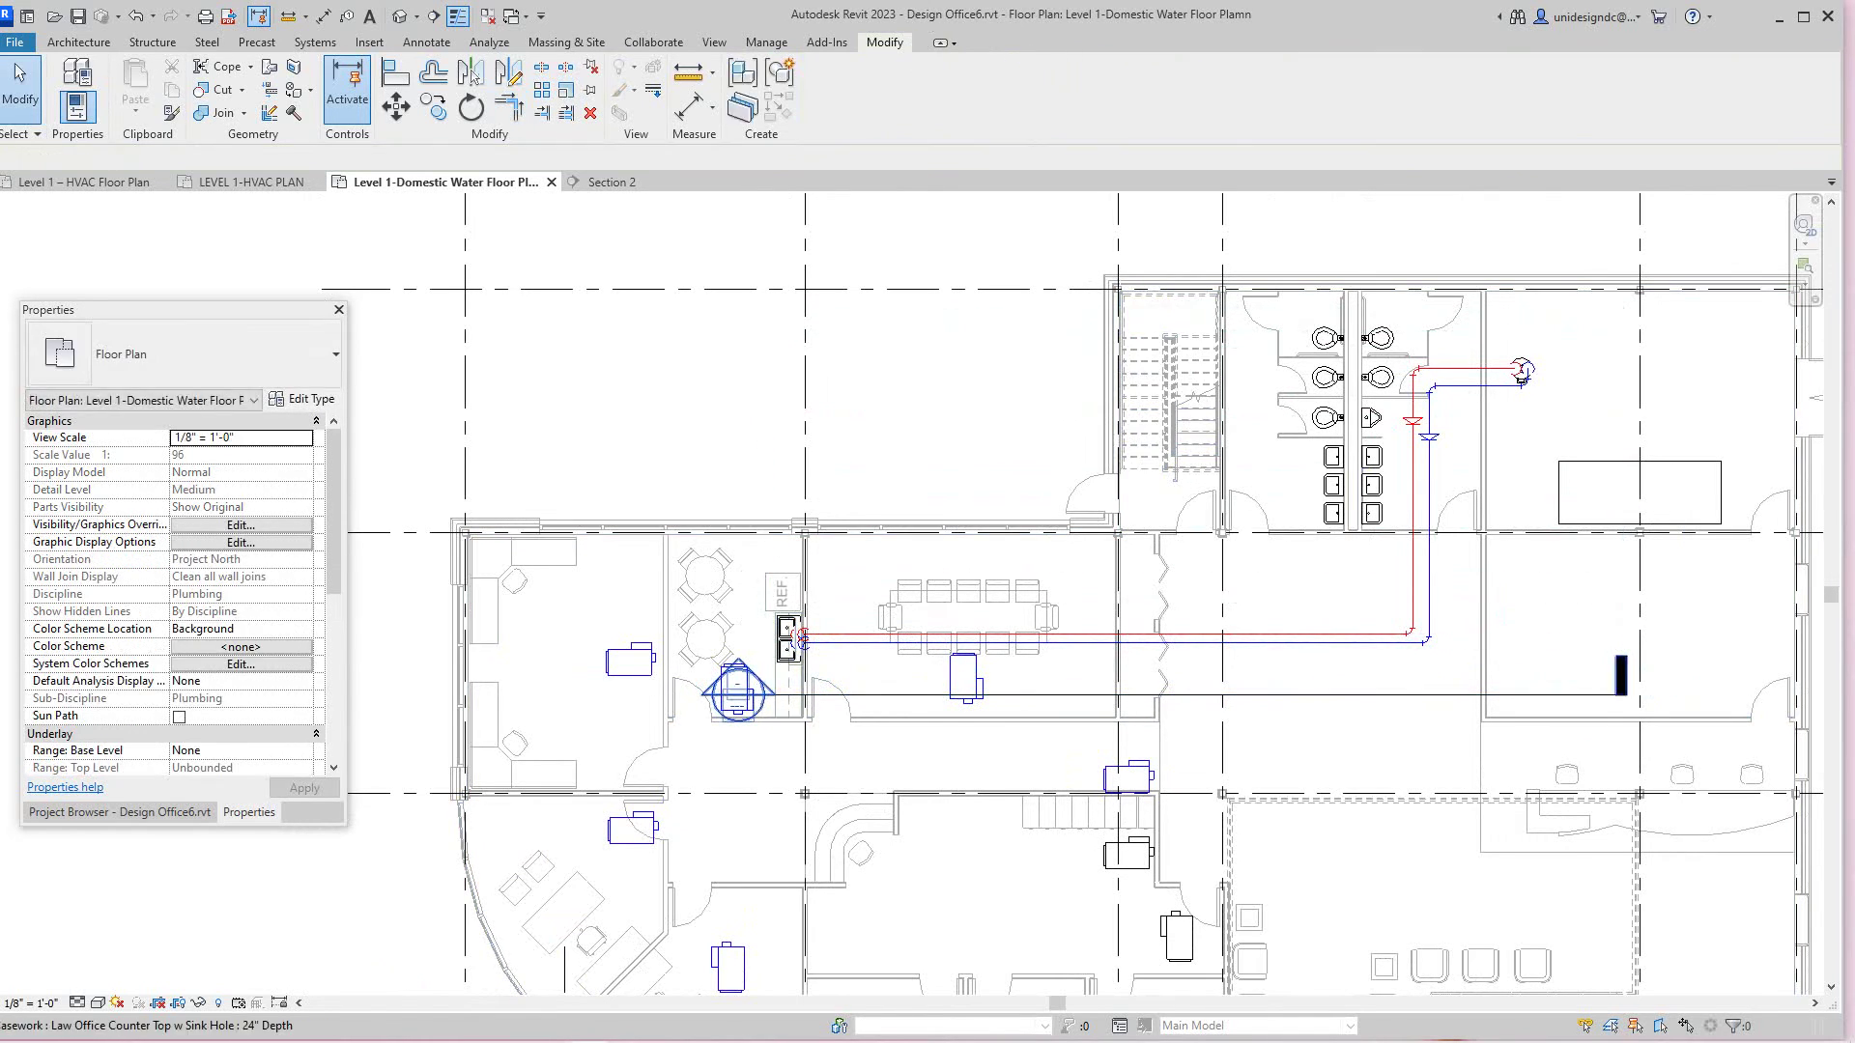
Step: Open the Section 2 view from its section head in the plan and set its detail level to Fine
double_click(1621, 675)
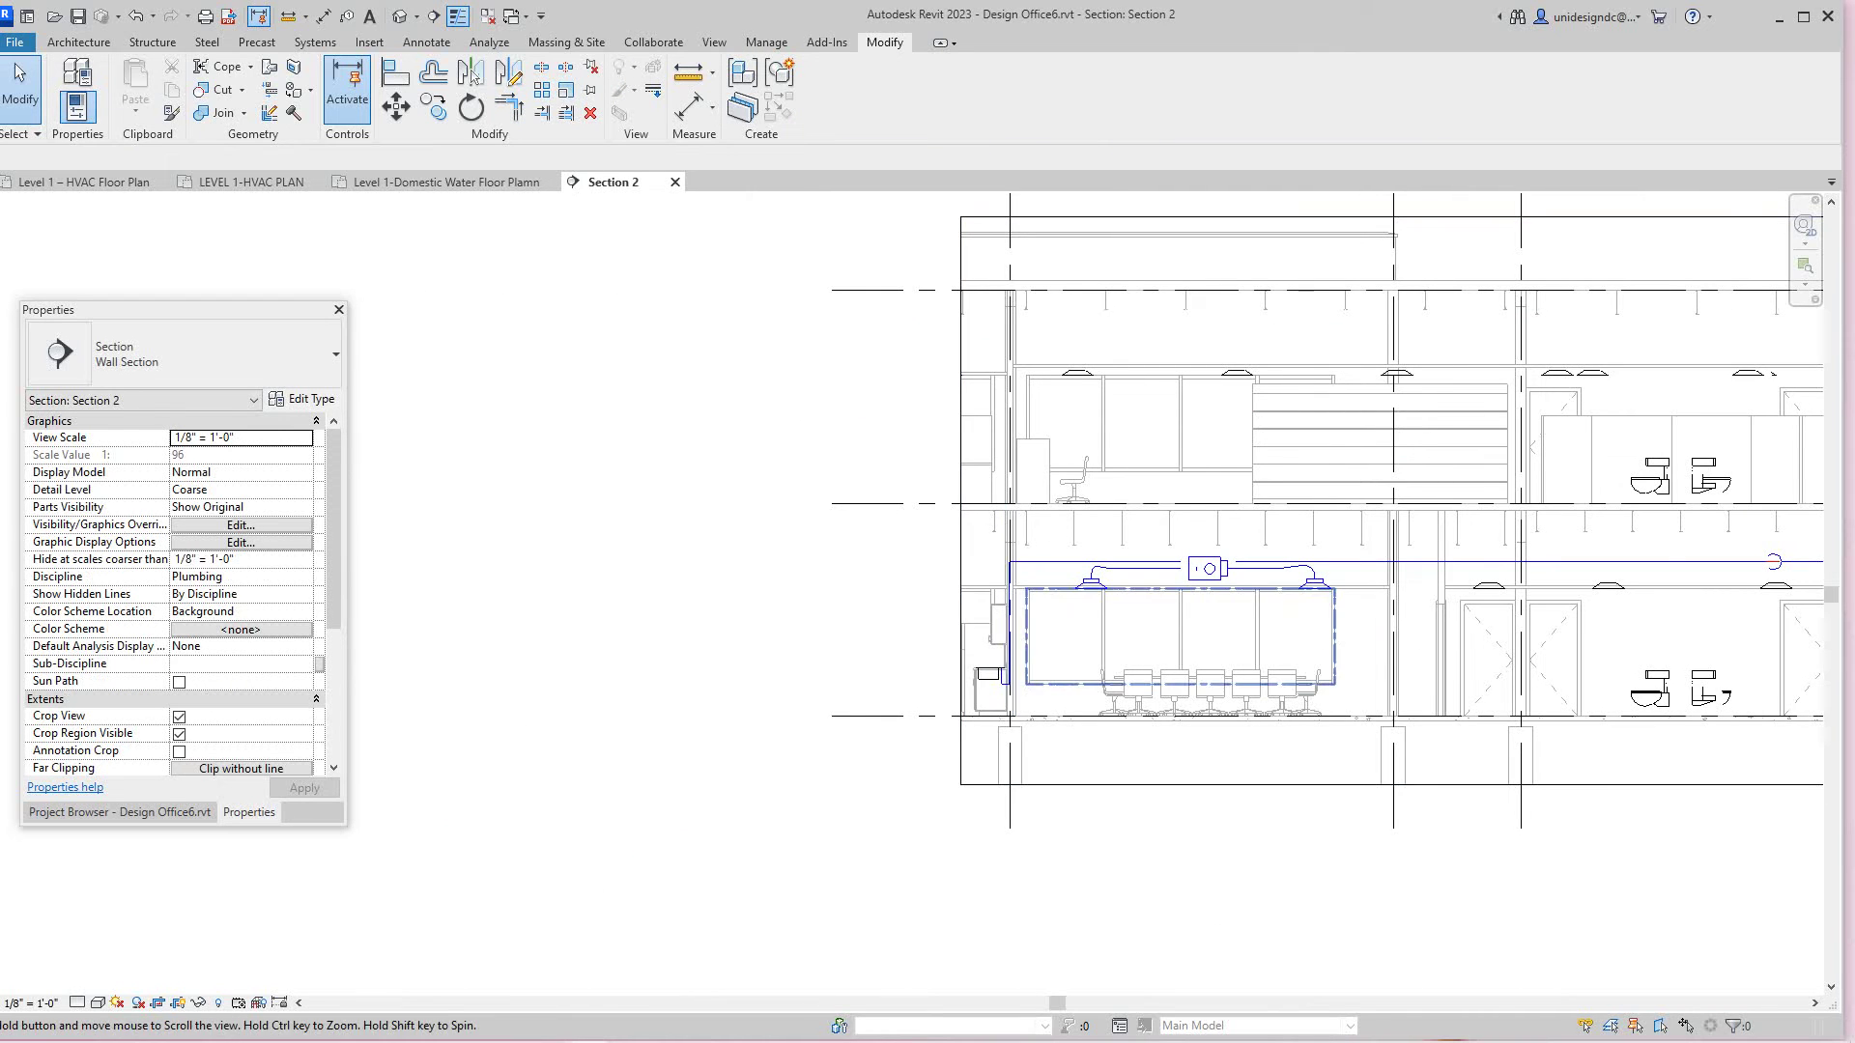
scroll(957, 671, down, 1)
scroll(957, 671, up, 2)
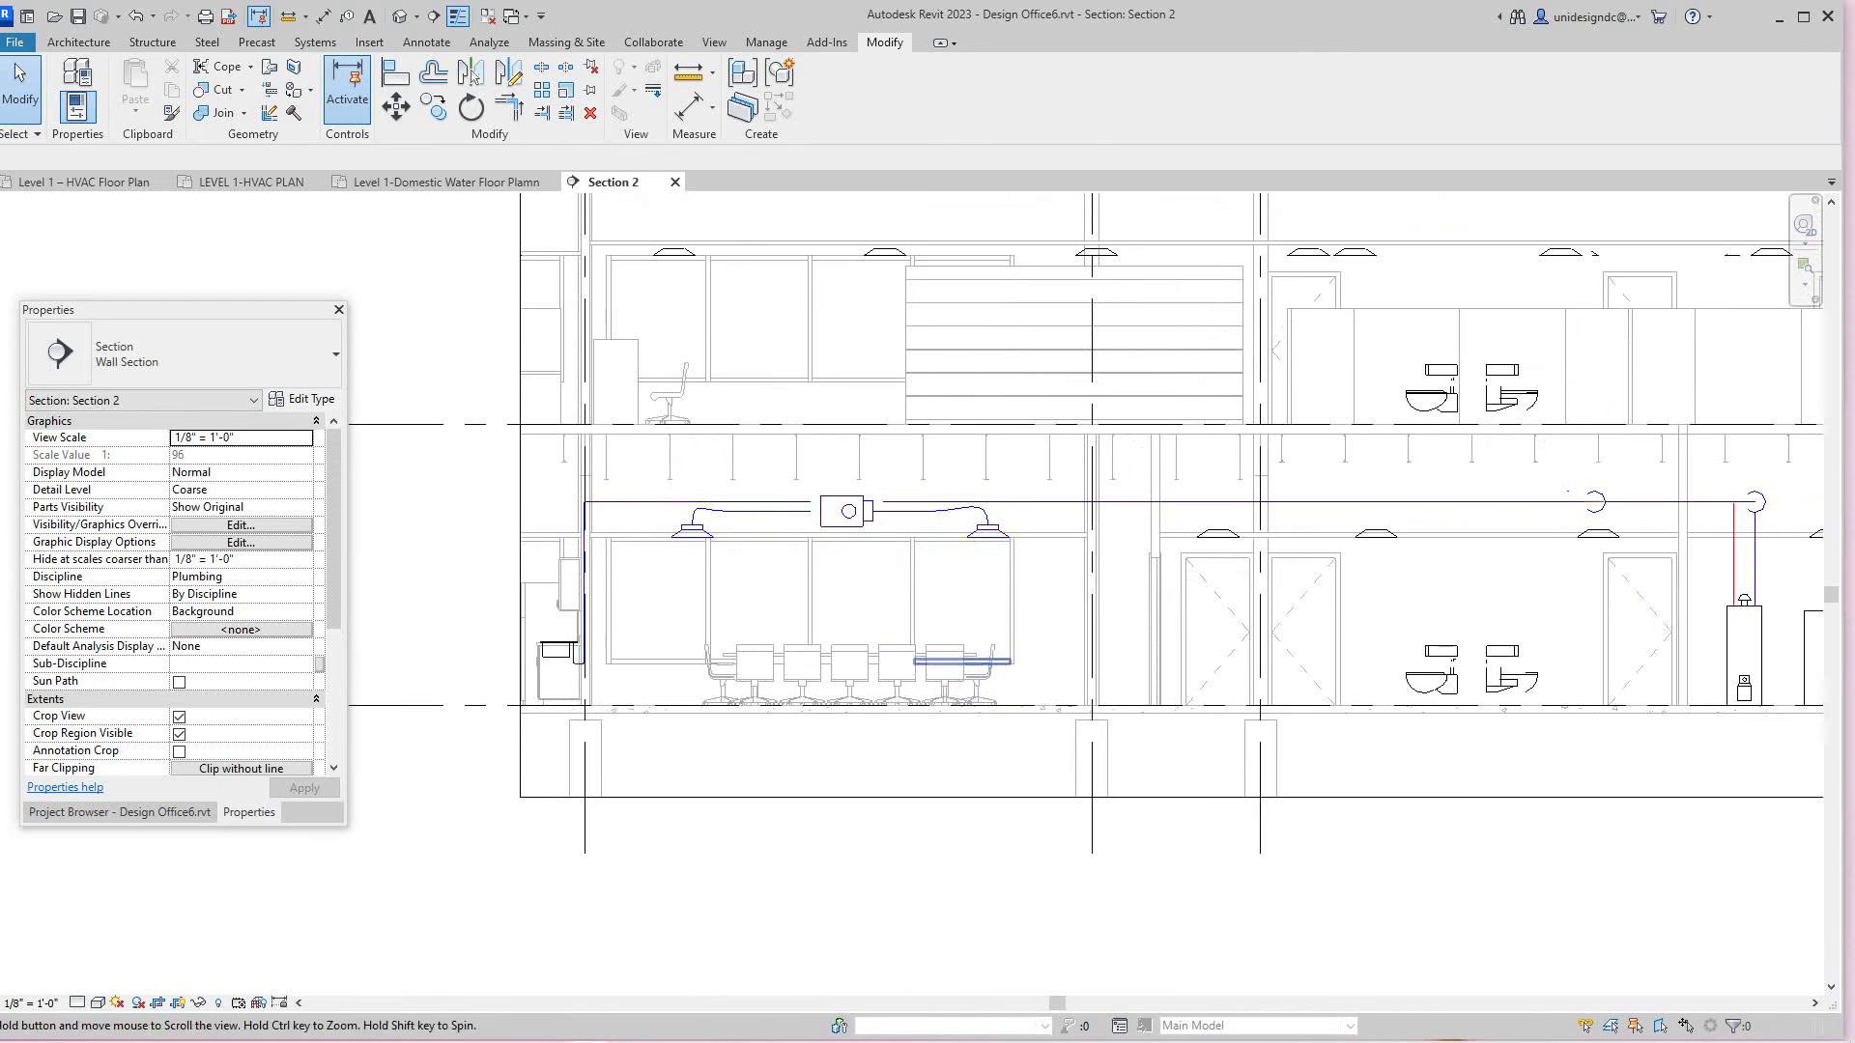
click(78, 1003)
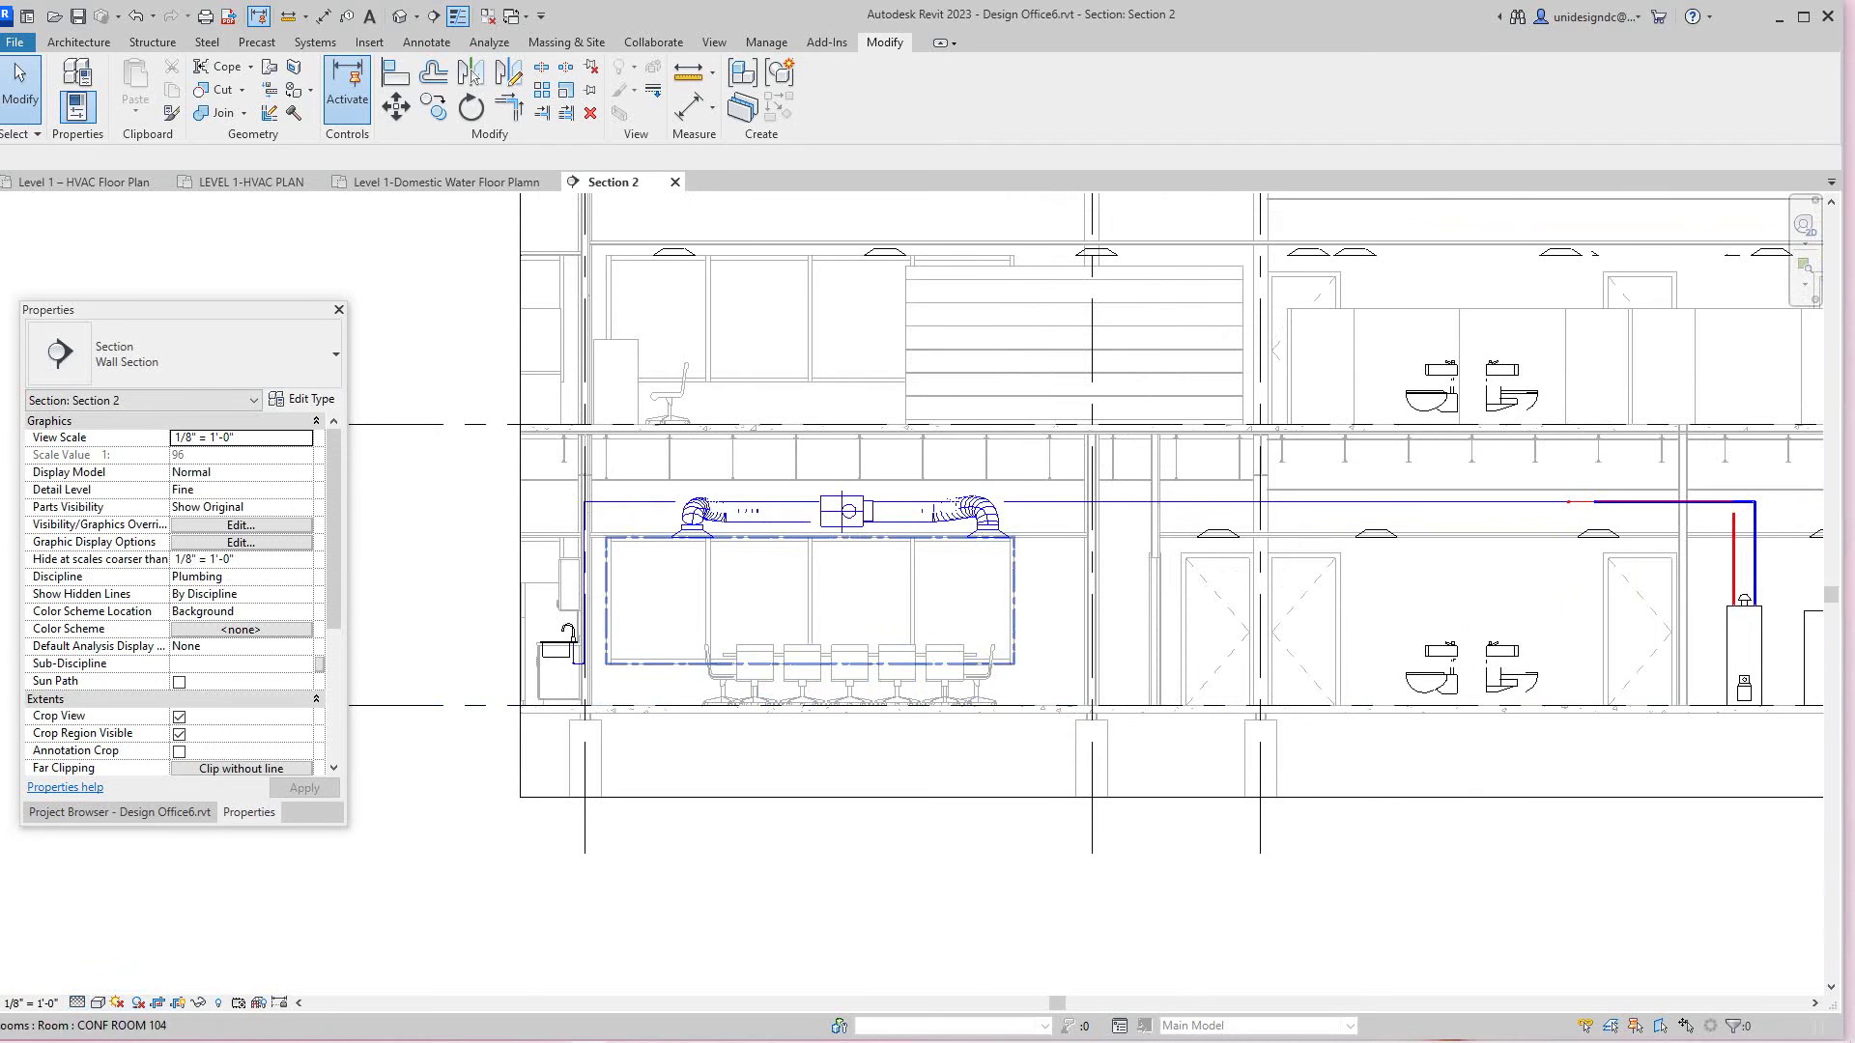
Step: Examine in Section 2 how the ceiling pipe run and its drop to the kitchen sink relate to the conference room's VAV unit and flex ducts
scroll(901, 515, up, 2)
scroll(910, 415, up, 3)
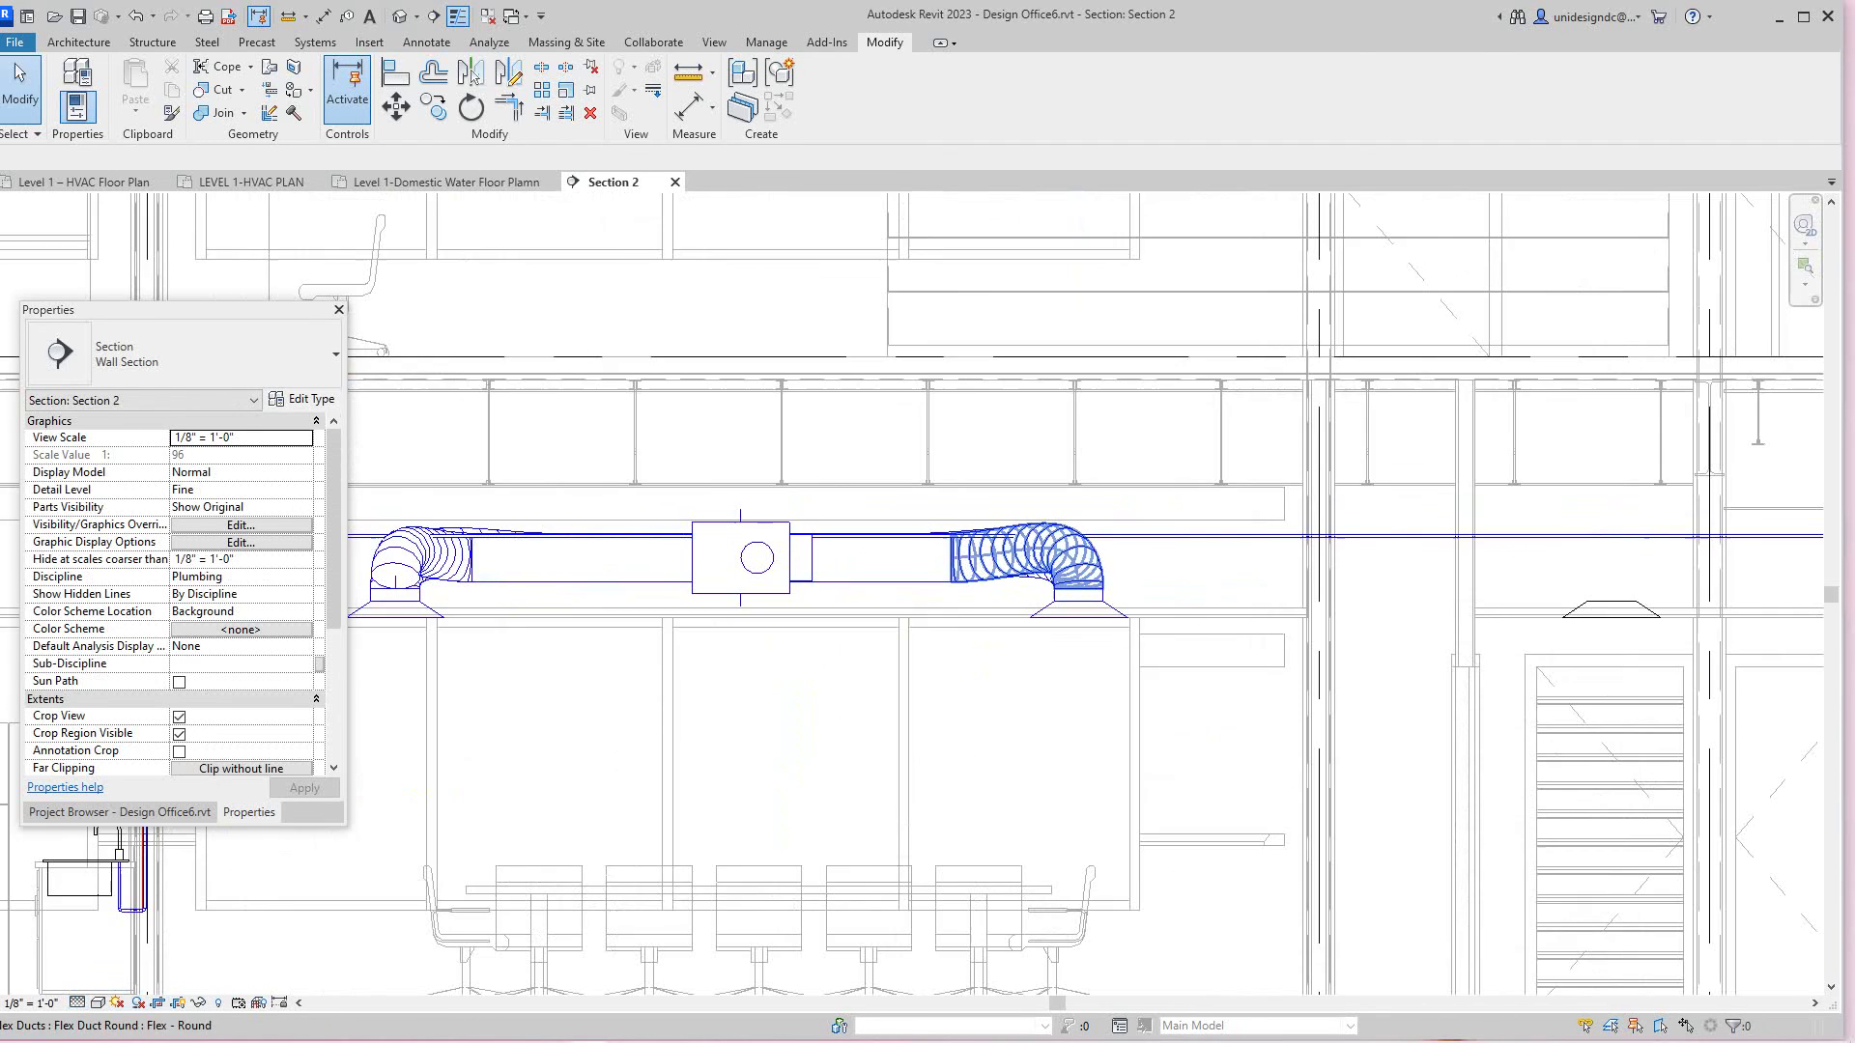
scroll(1258, 533, up, 1)
middle_drag(1256, 532, 1658, 481)
middle_drag(773, 518, 1271, 441)
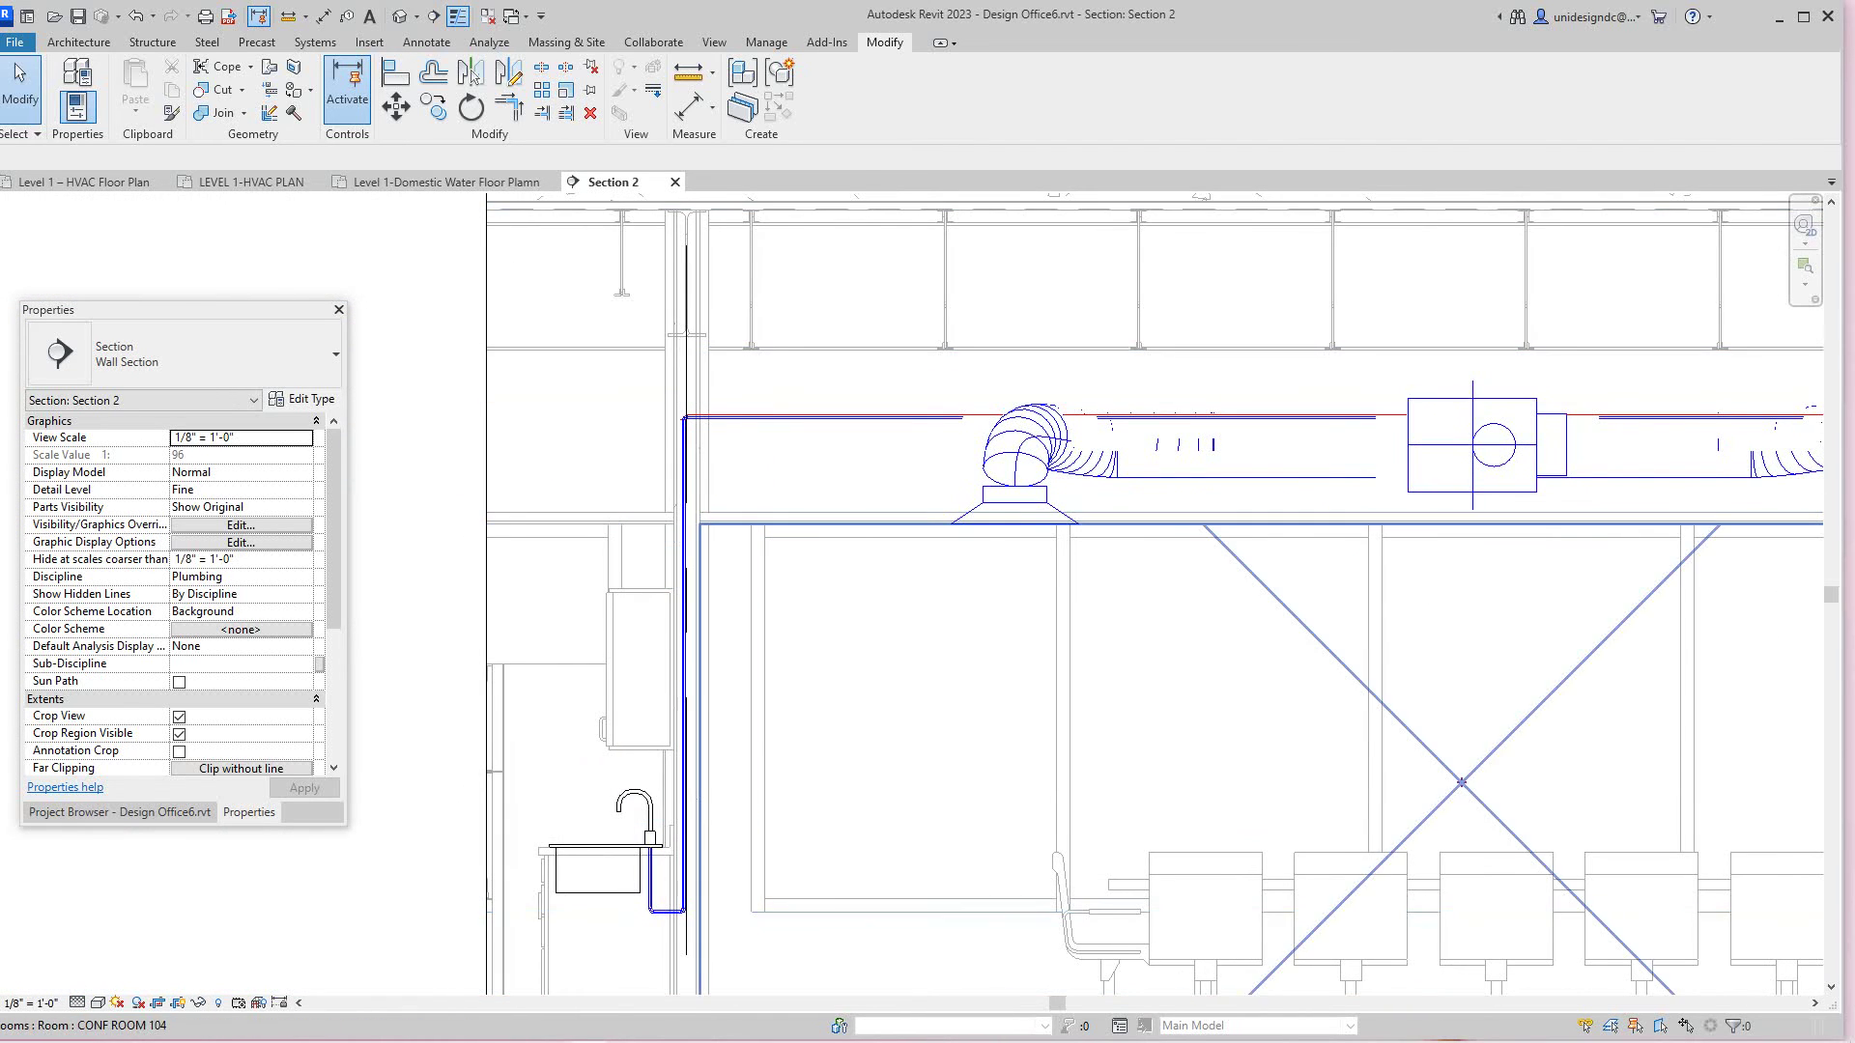
scroll(752, 522, down, 1)
middle_drag(752, 522, 639, 541)
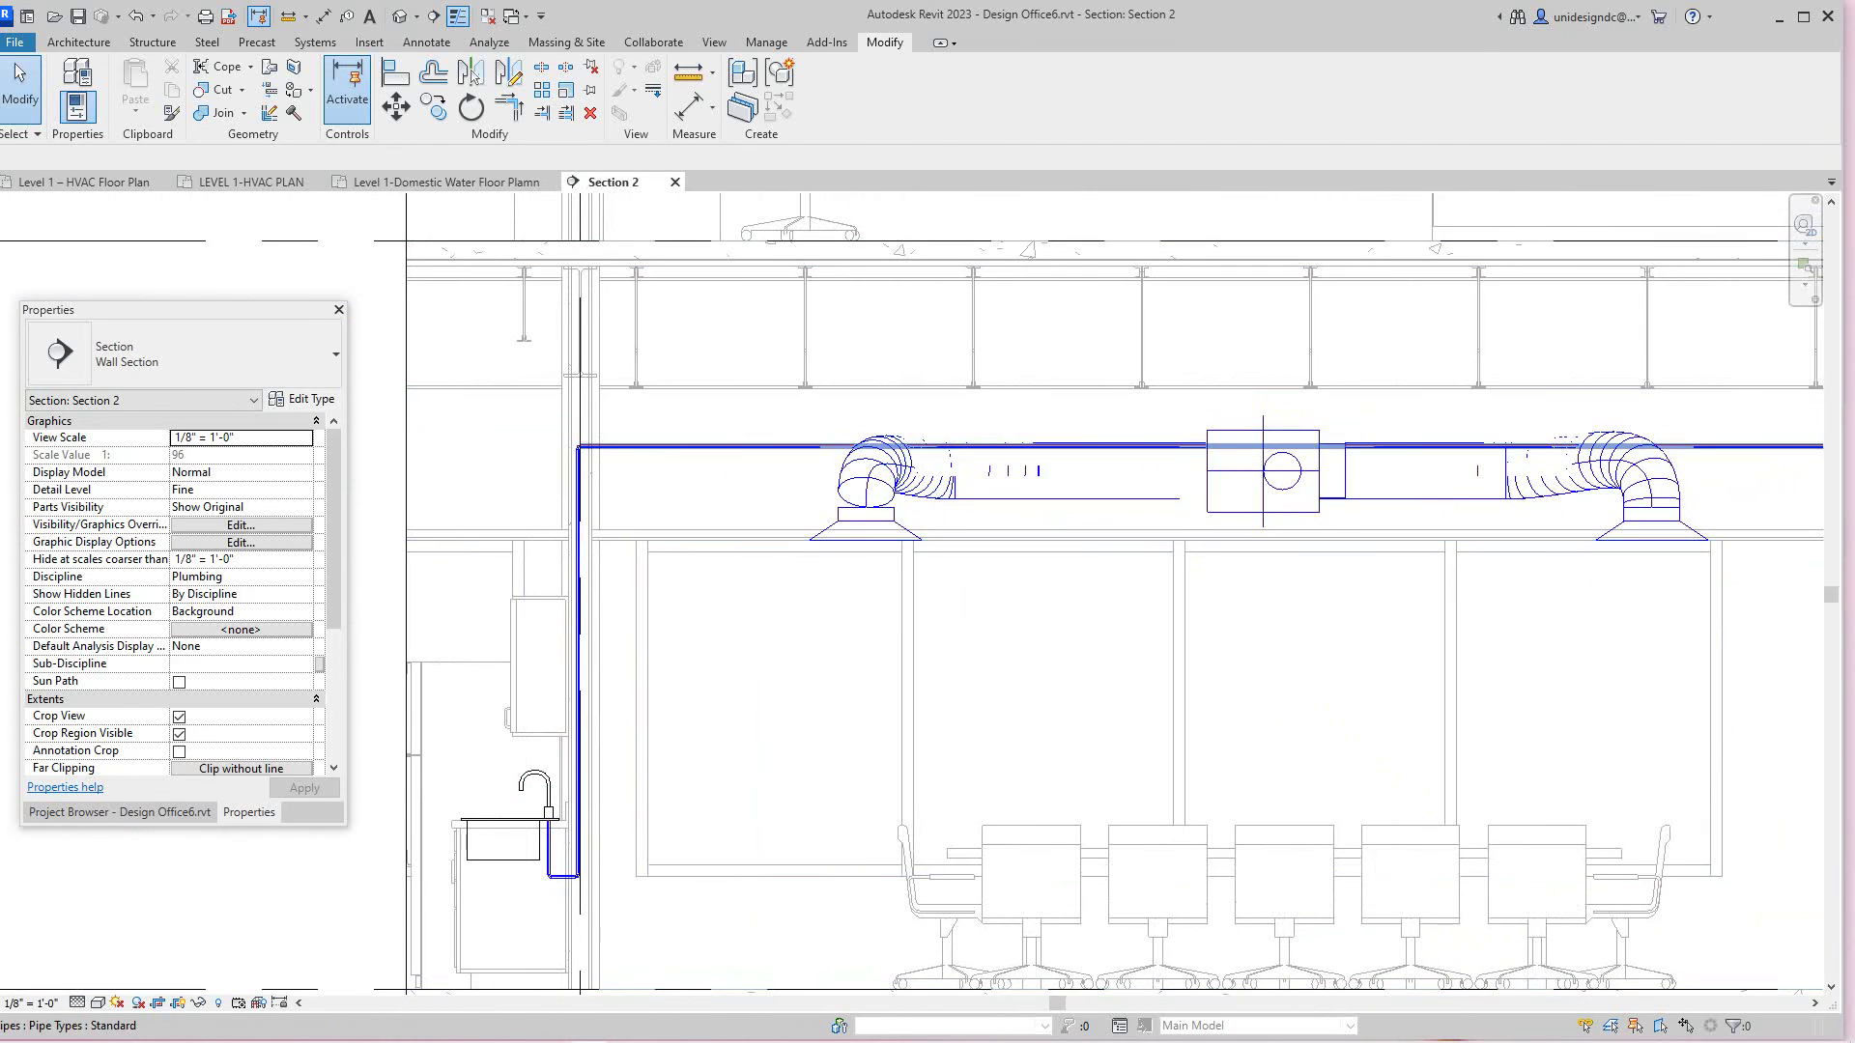
middle_drag(1090, 479, 995, 519)
scroll(996, 520, up, 1)
scroll(1007, 519, up, 1)
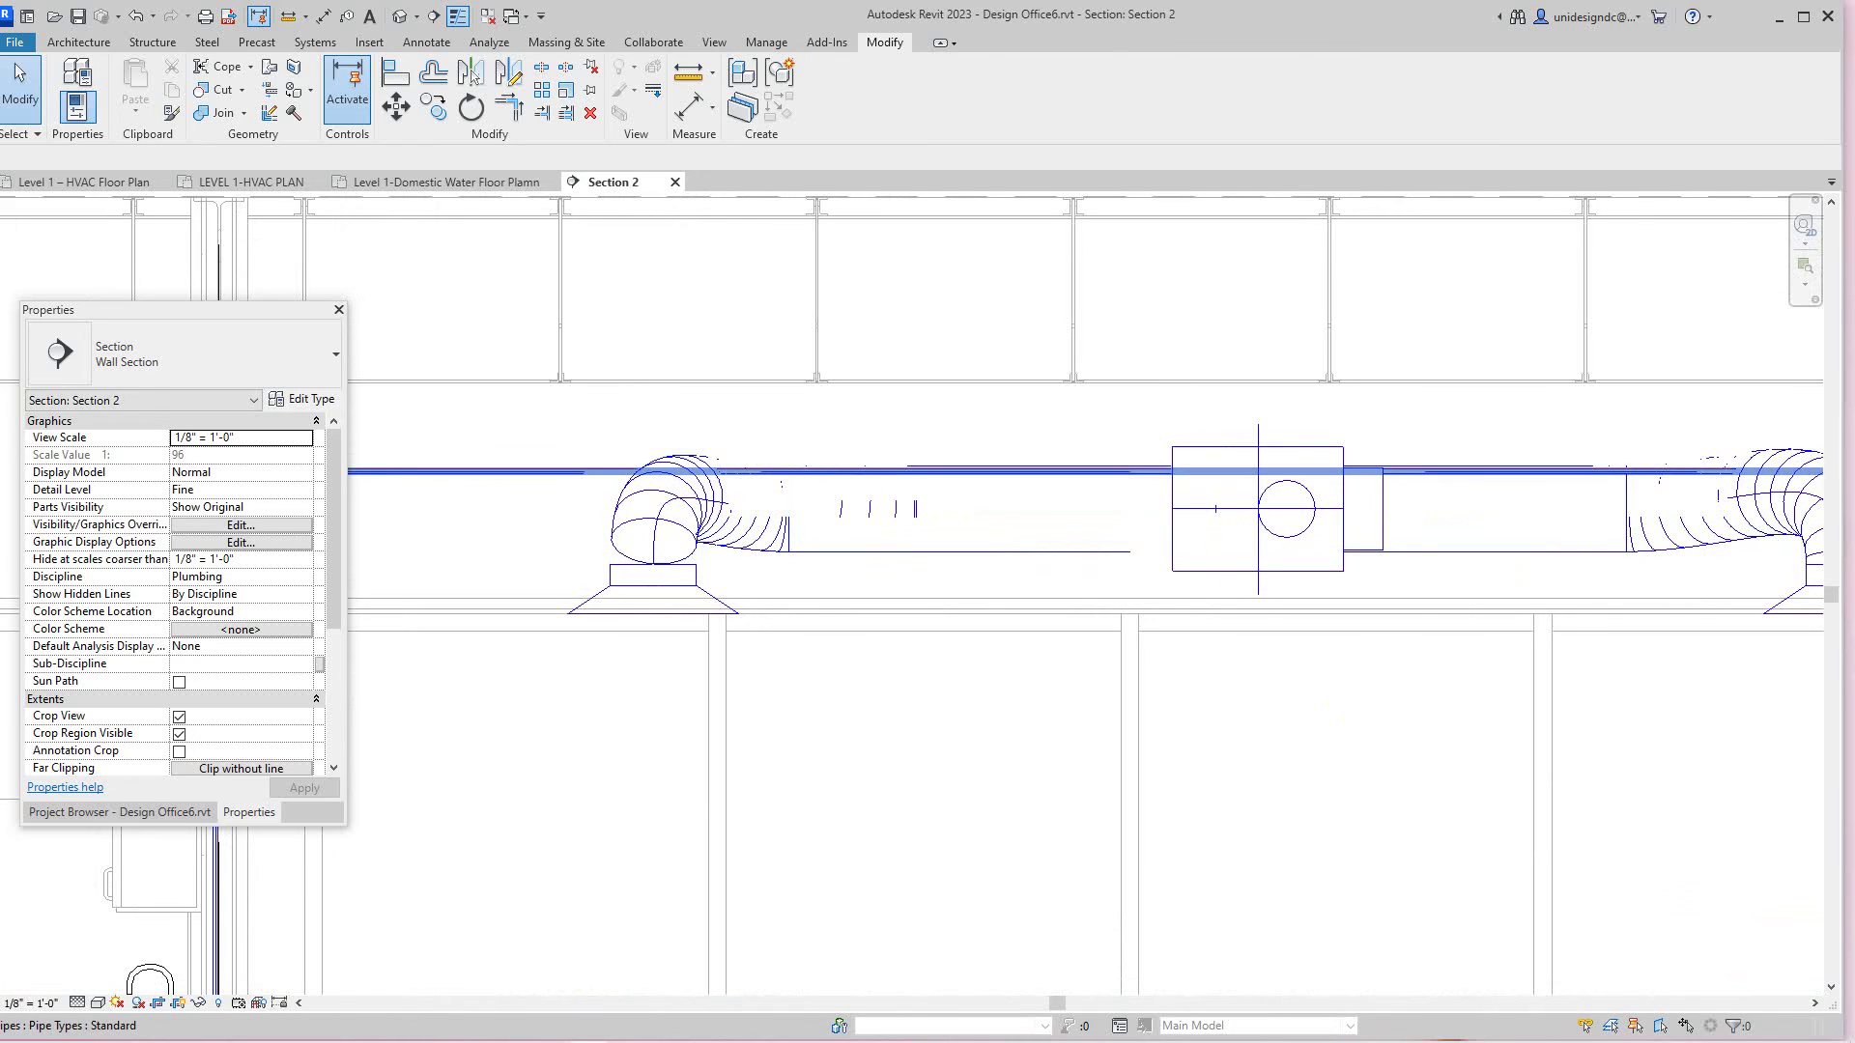
scroll(1031, 537, down, 1)
scroll(1034, 540, down, 2)
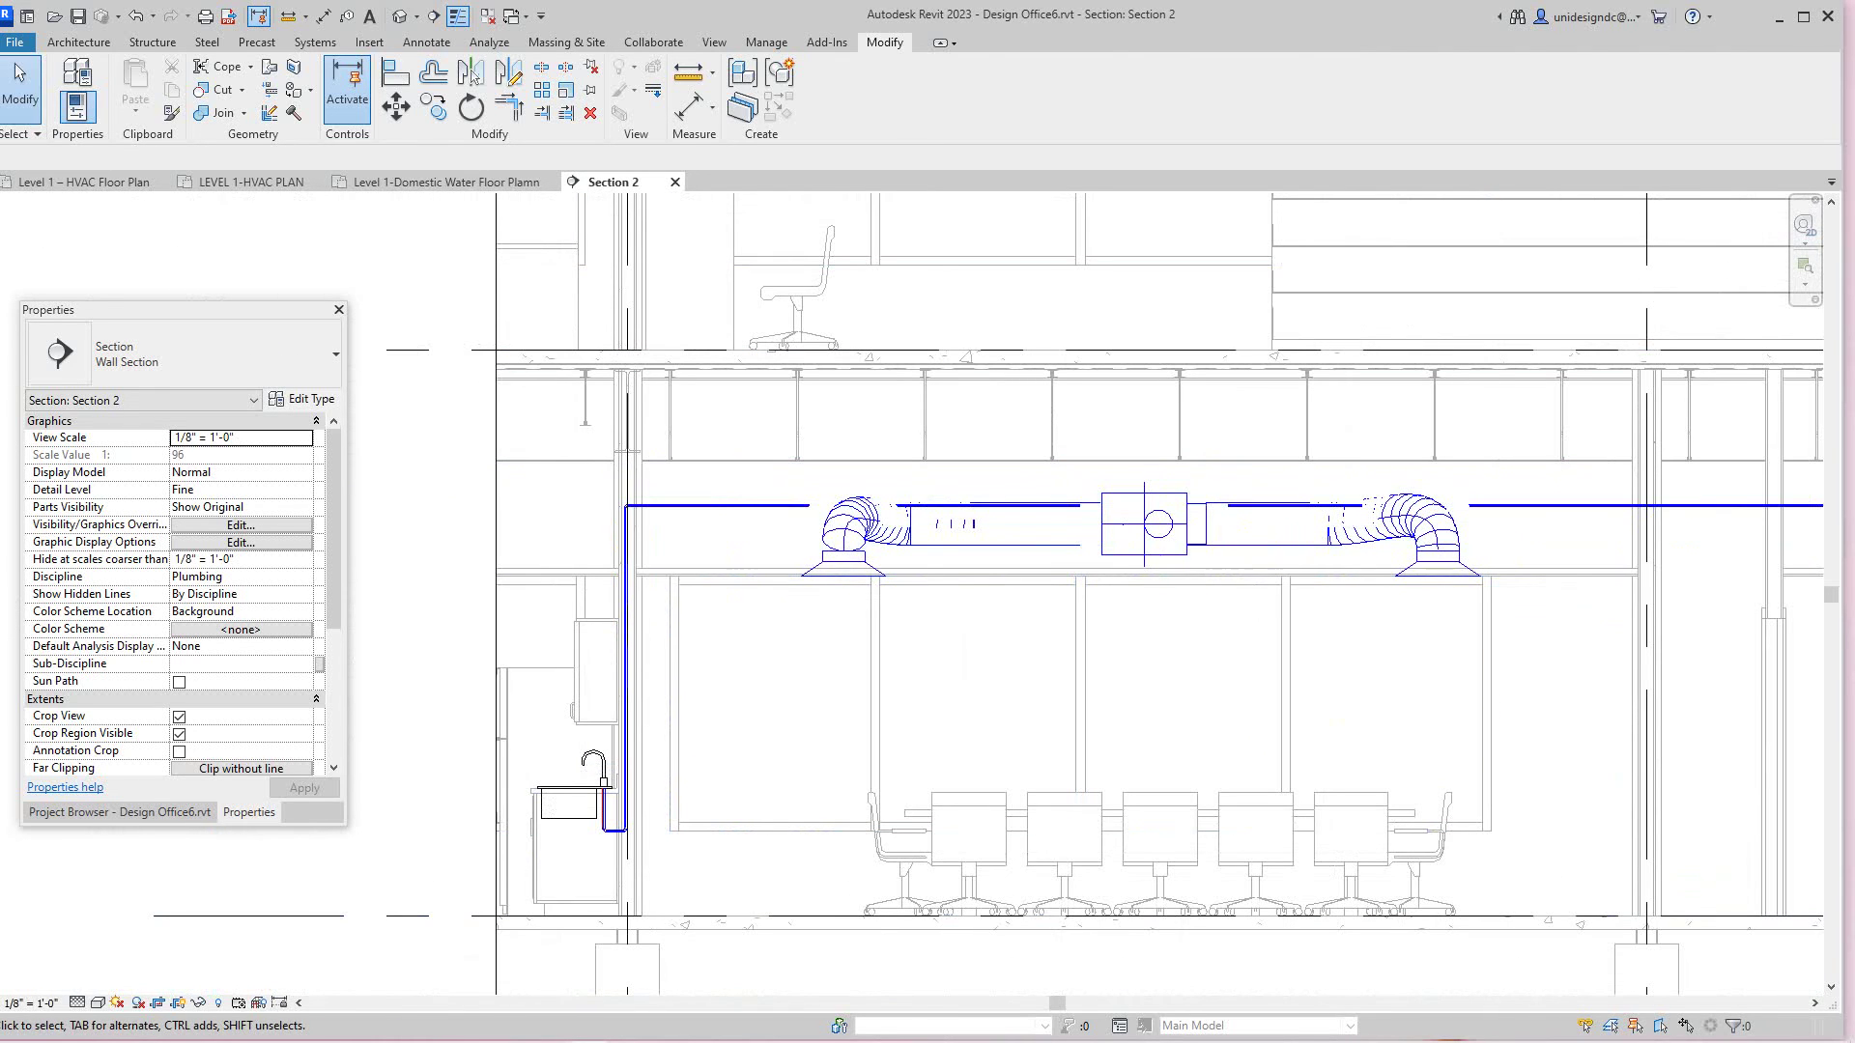
Step: Change Section 2's visual style to one that displays the ducts, equipment and sink with shaded surfaces
click(97, 1002)
click(132, 981)
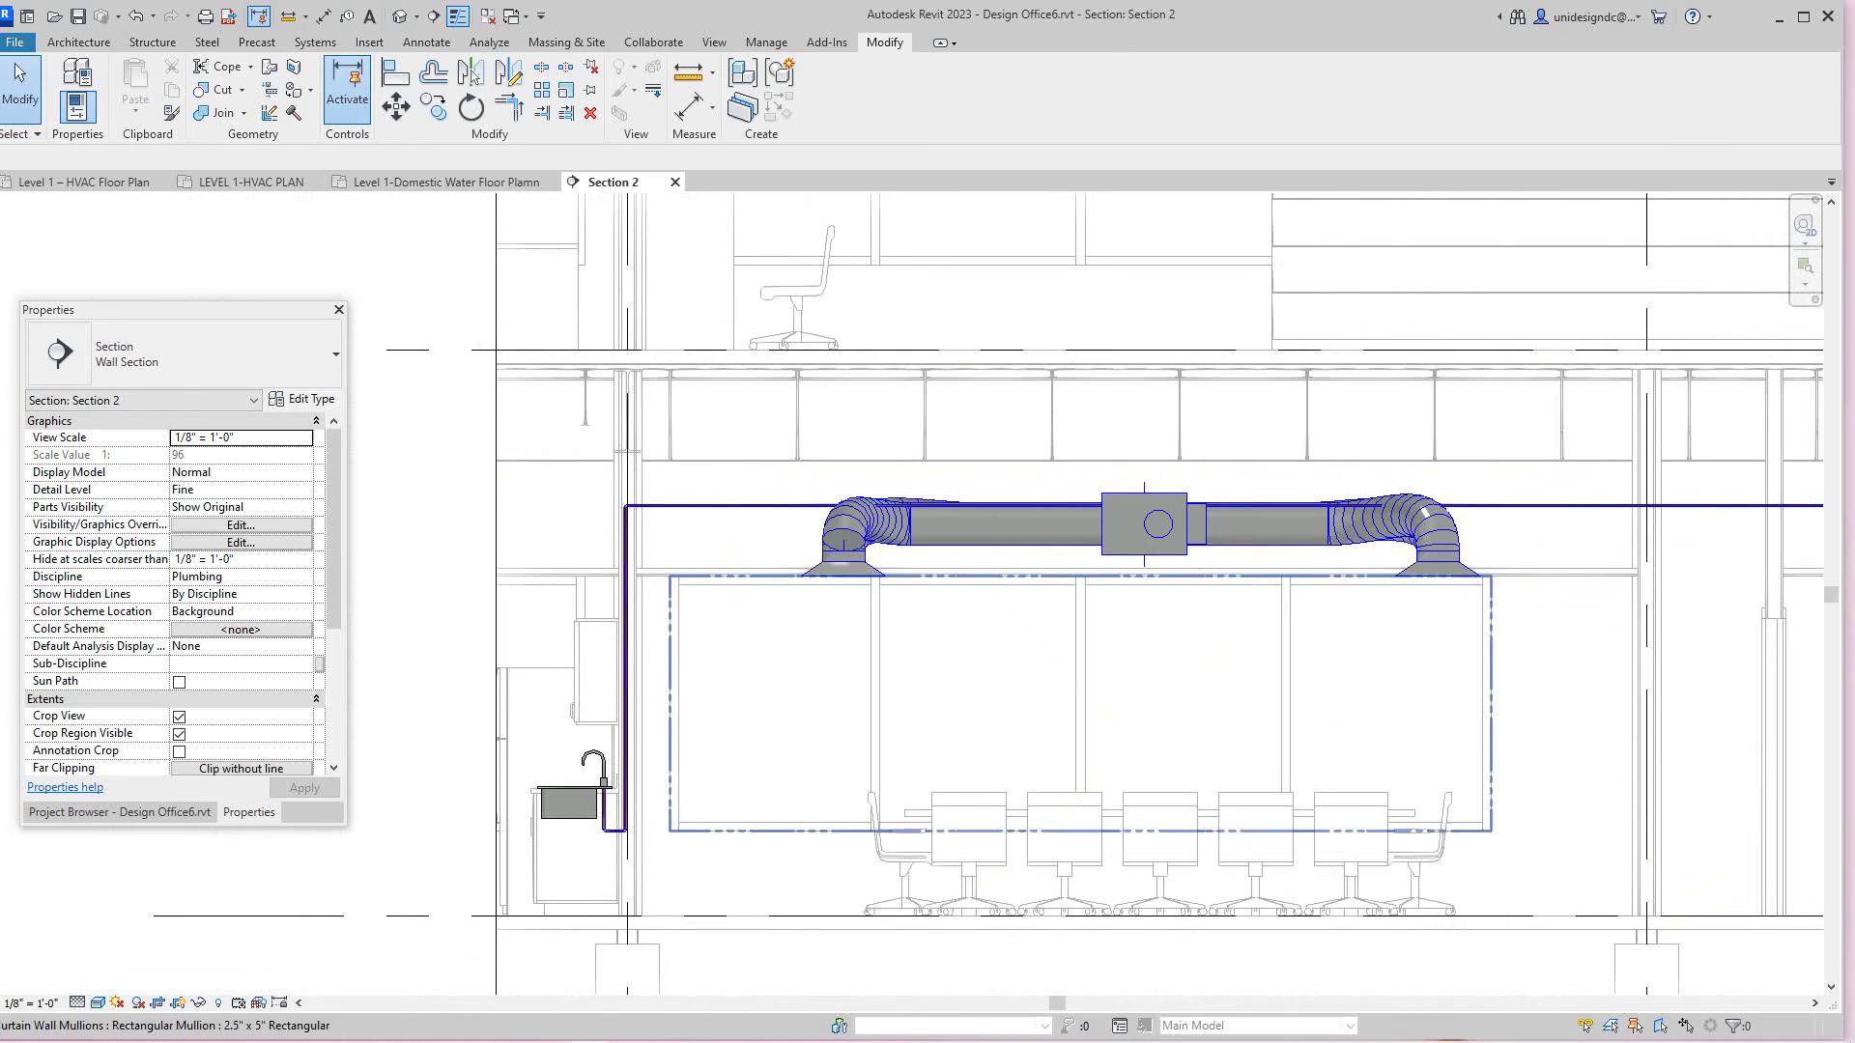
scroll(919, 494, down, 1)
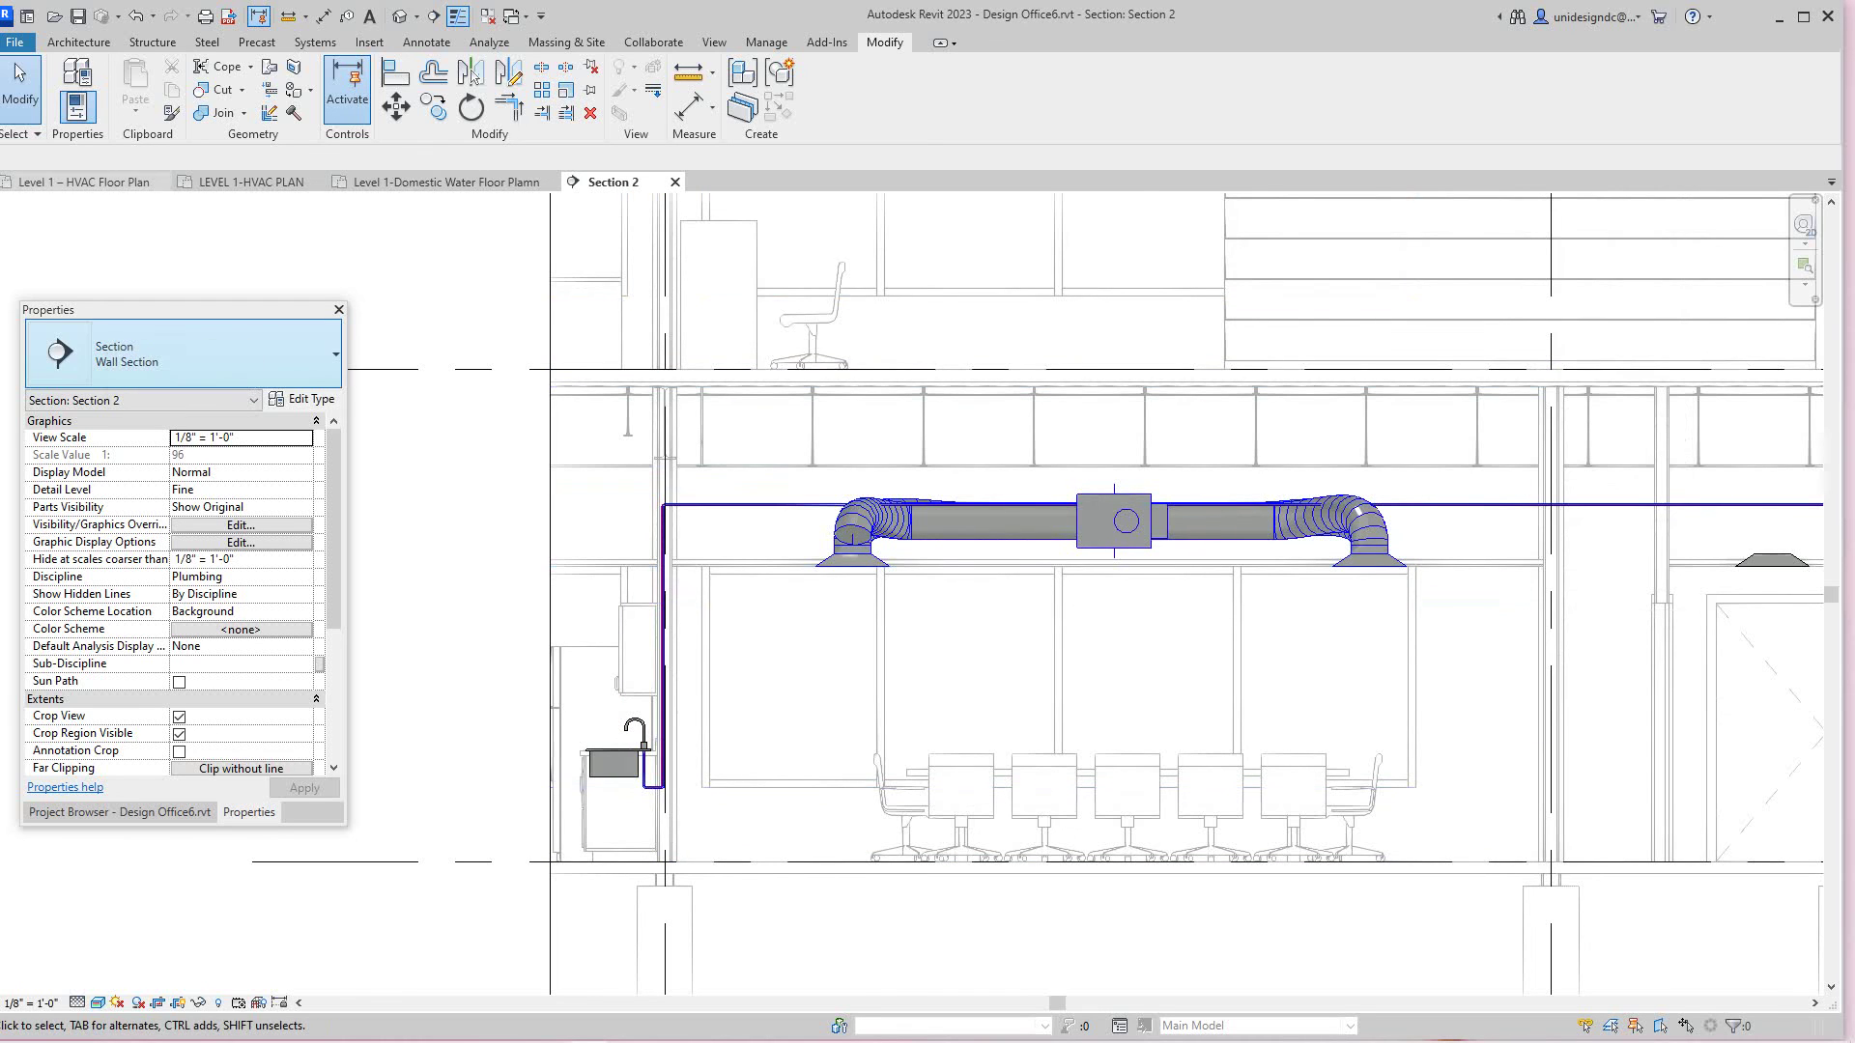
Step: Return to the Level 1-Domestic Water floor plan and check the pipe routes against the VAV units and the air handler
click(445, 182)
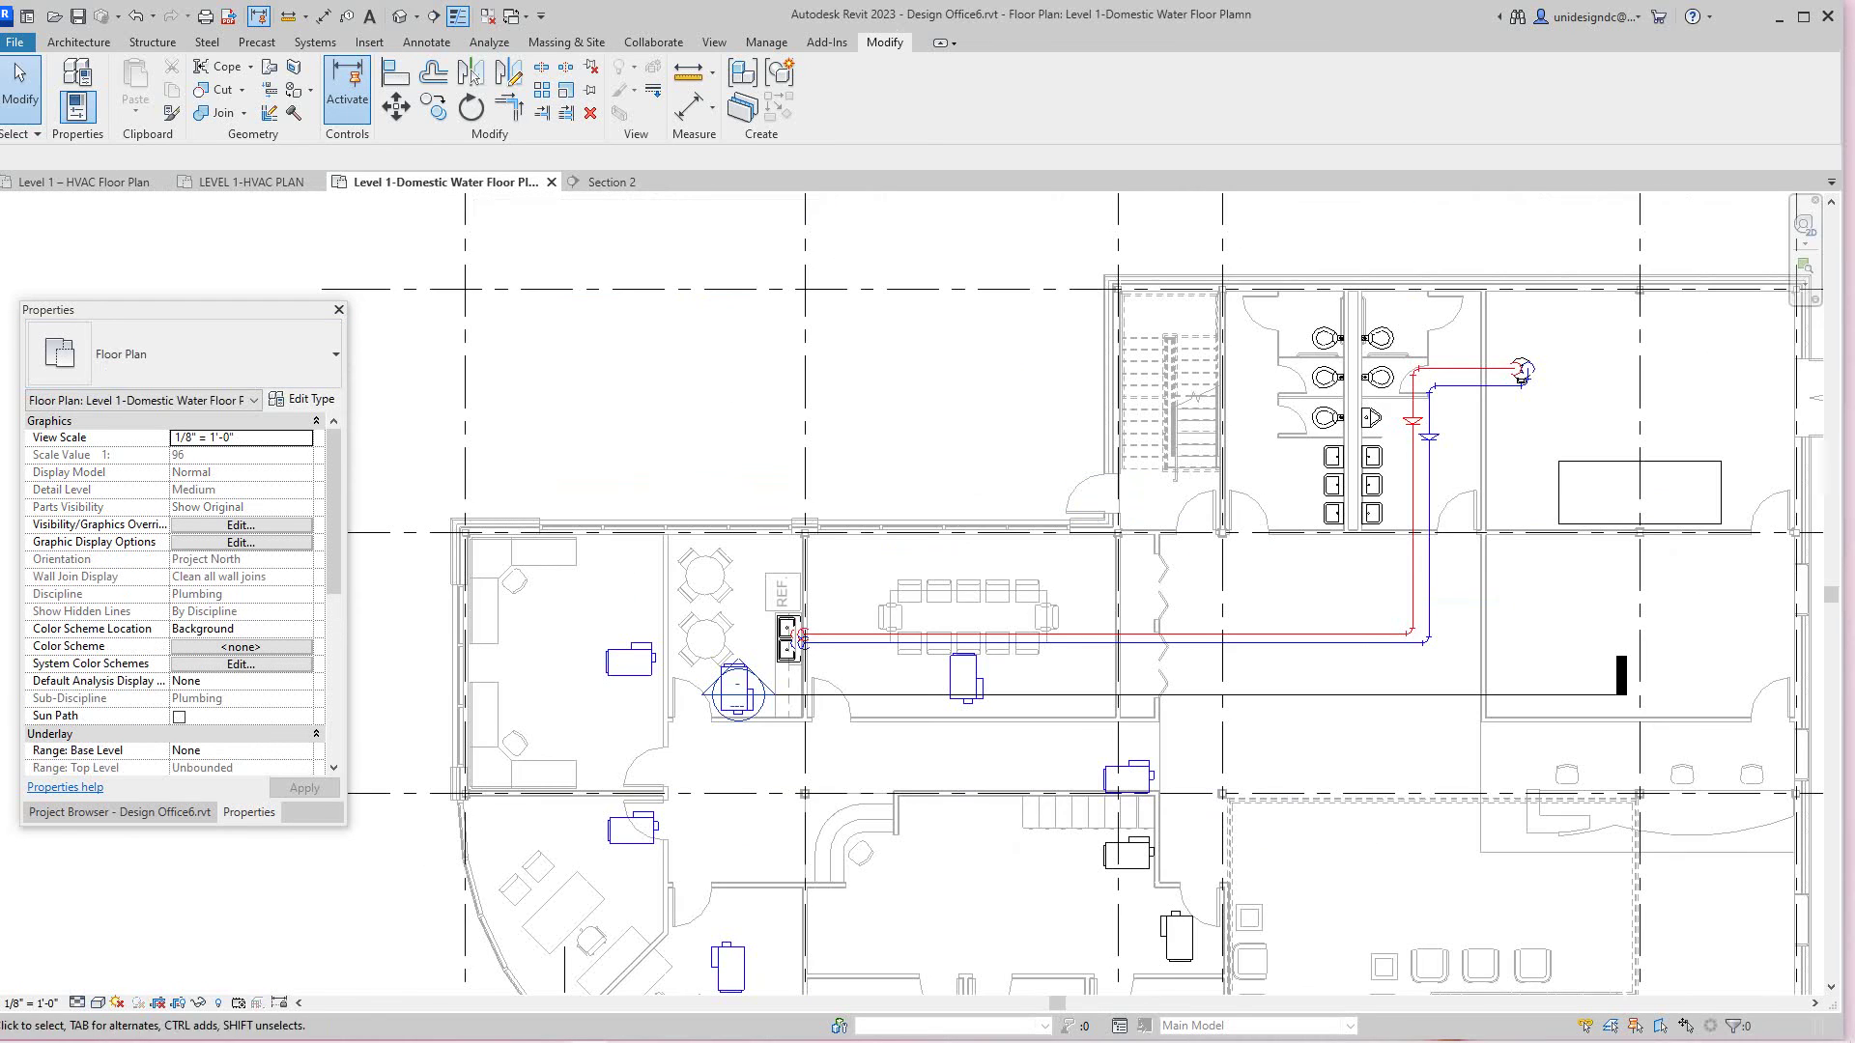
scroll(974, 690, up, 3)
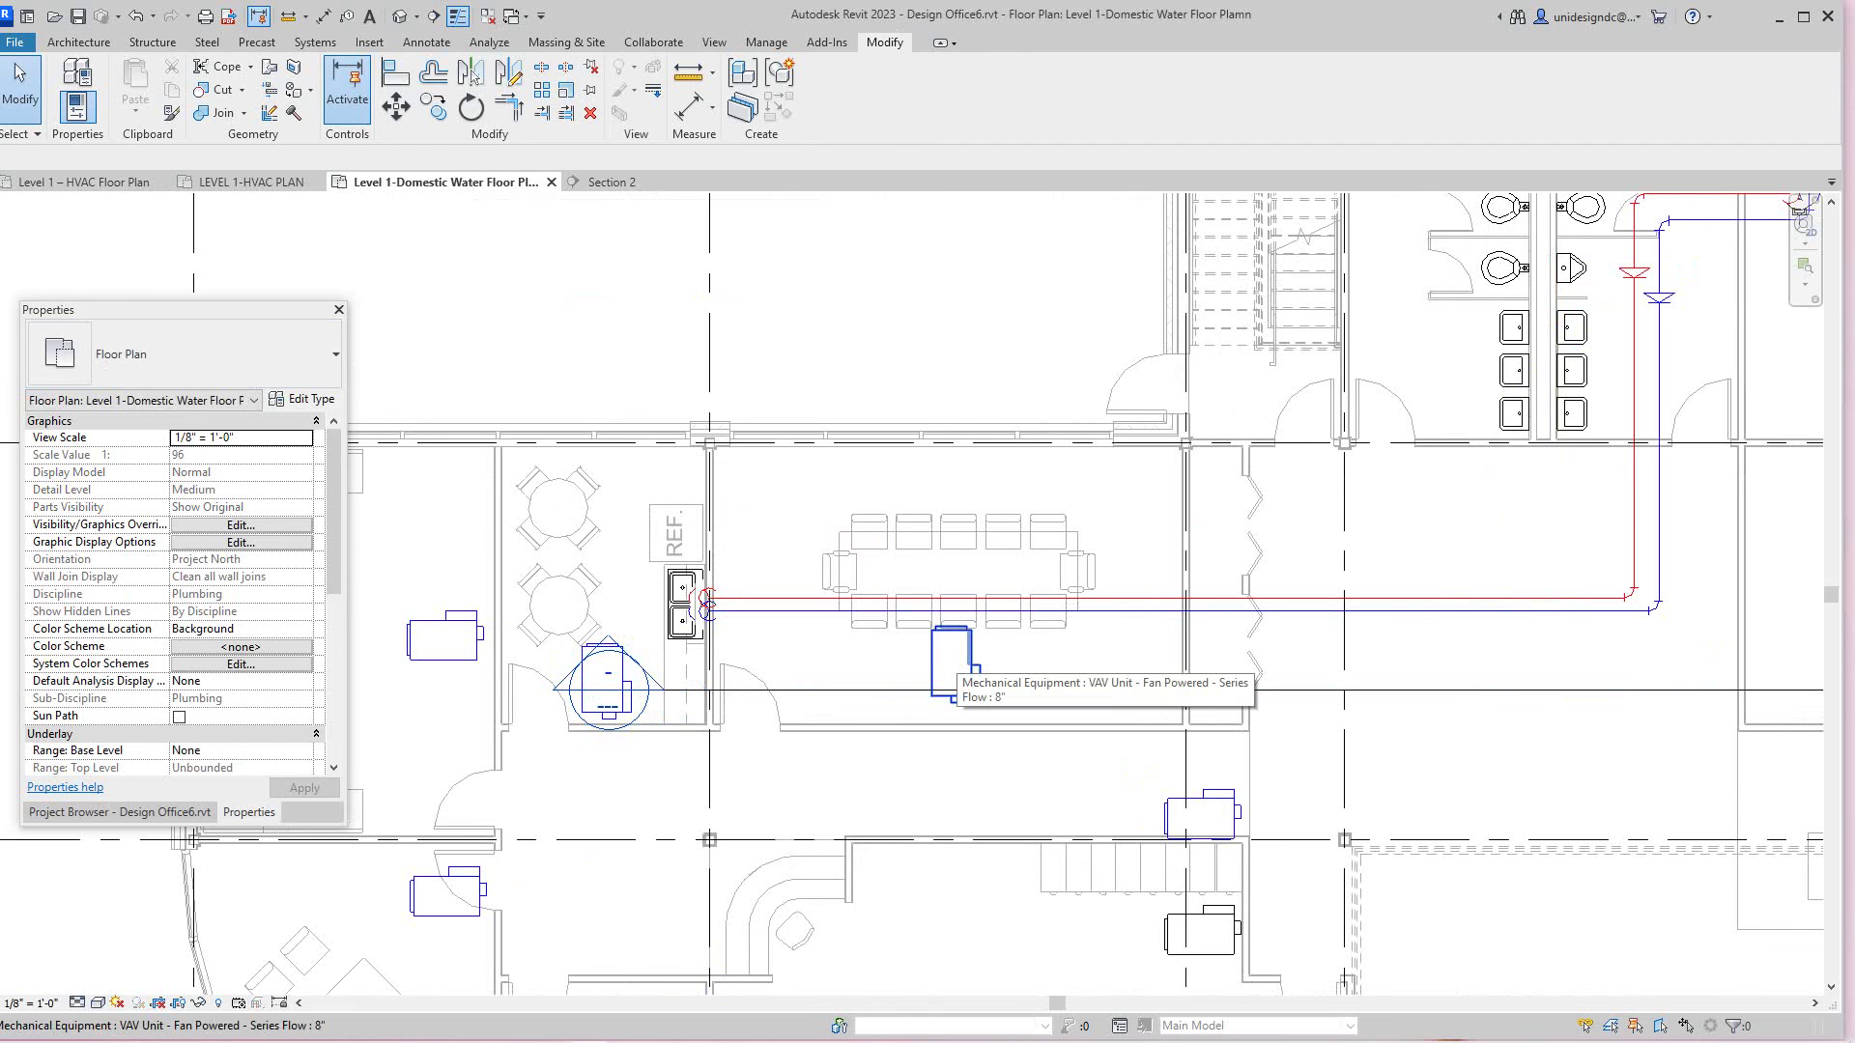
scroll(952, 668, down, 3)
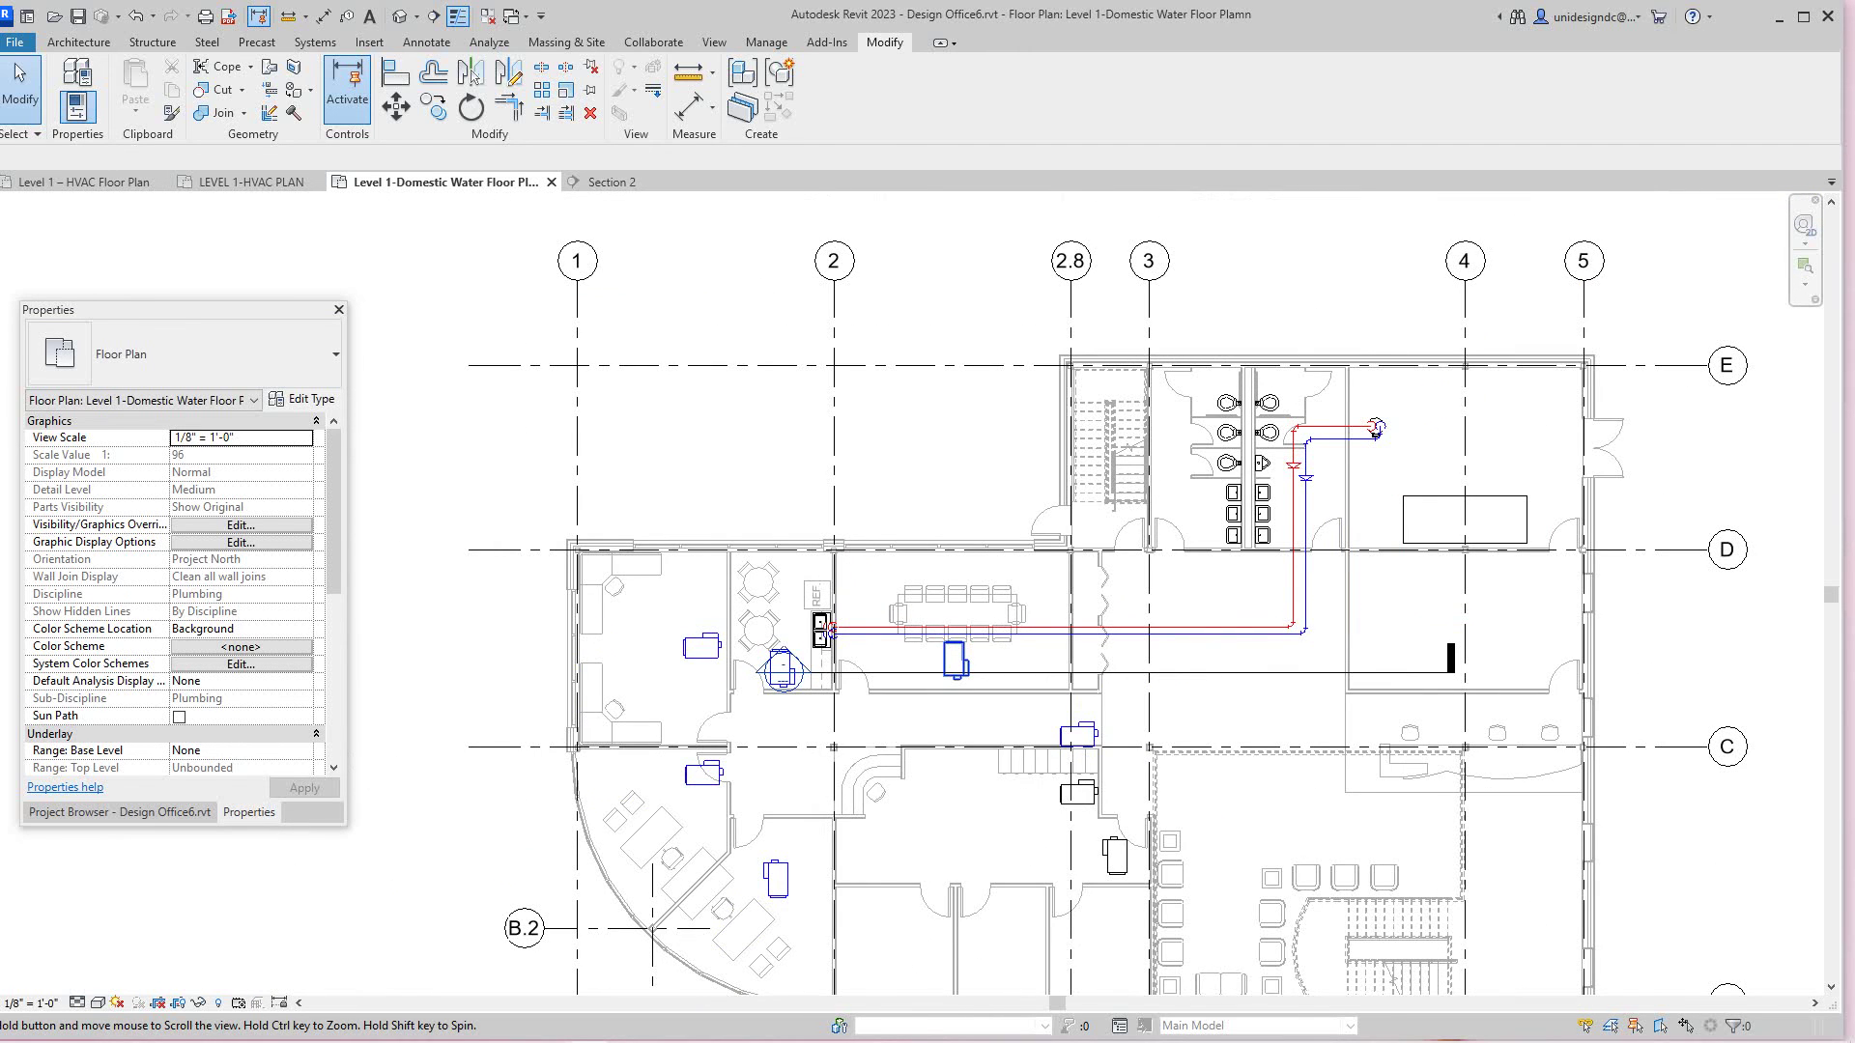
middle_drag(952, 668, 874, 720)
scroll(924, 543, up, 3)
scroll(932, 550, up, 1)
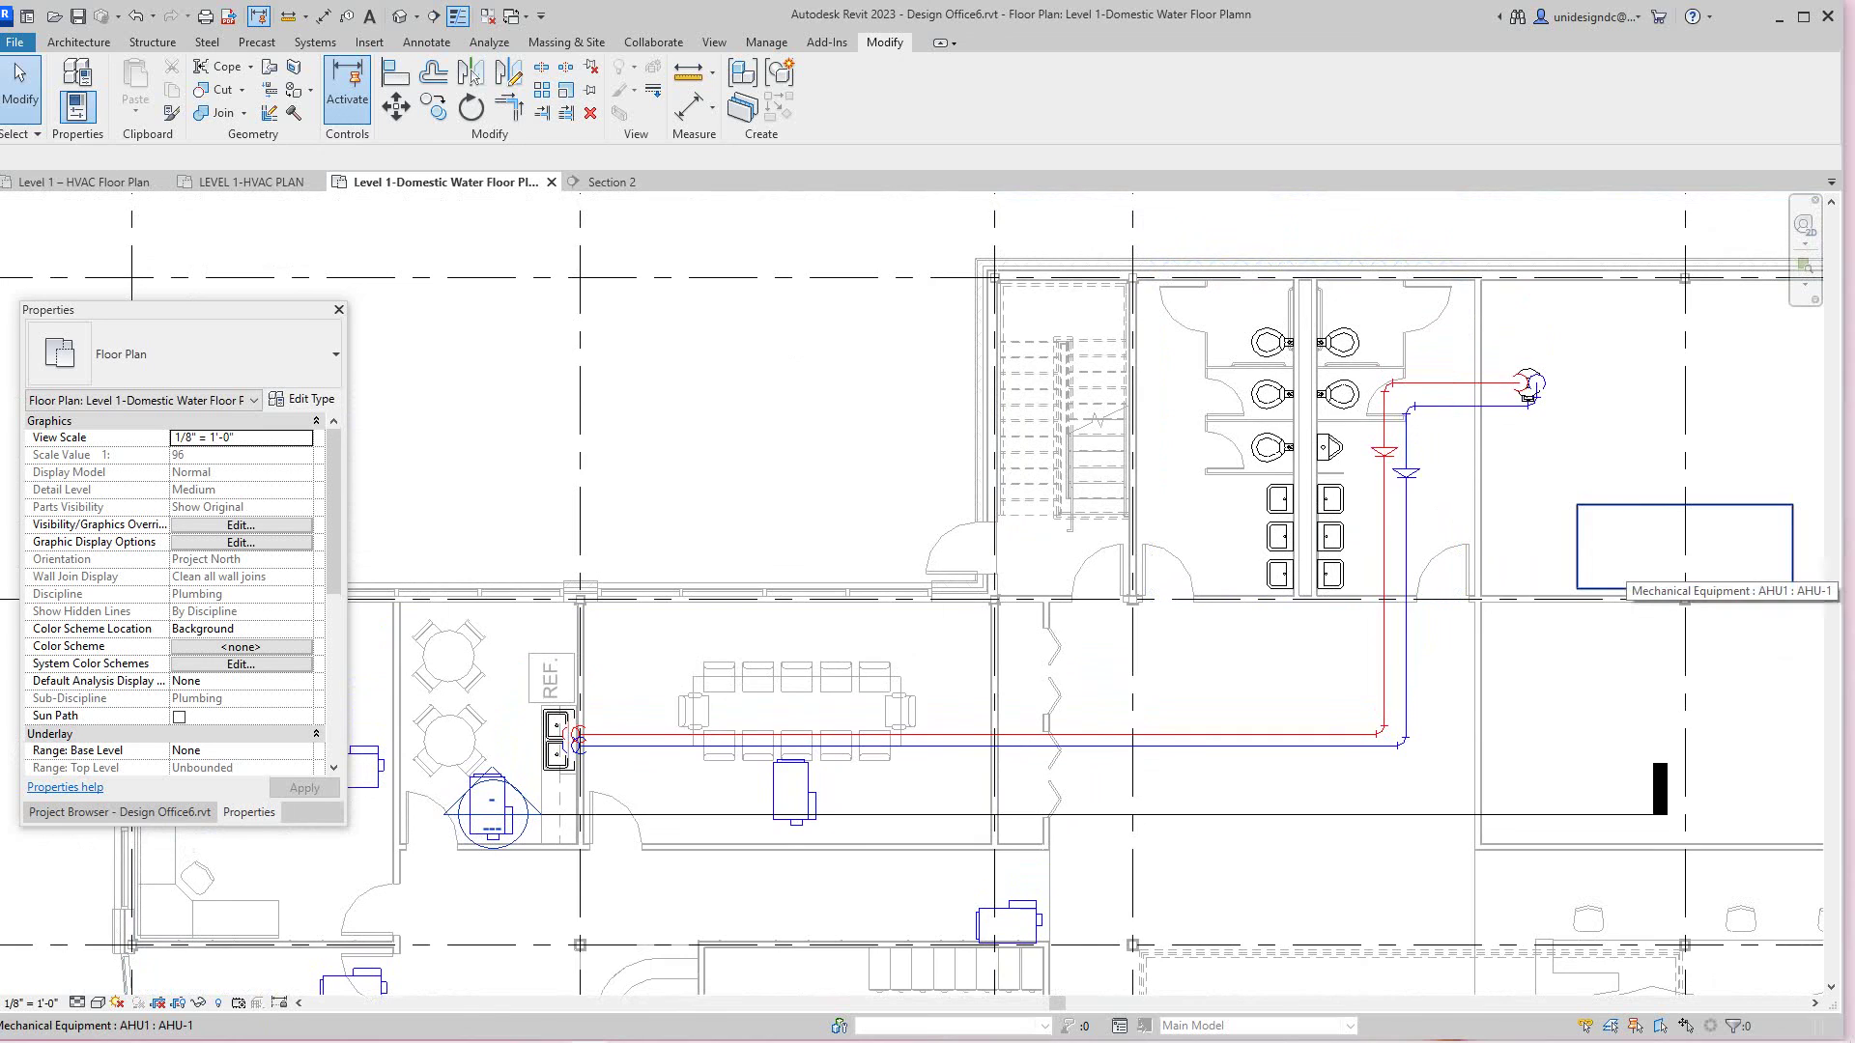